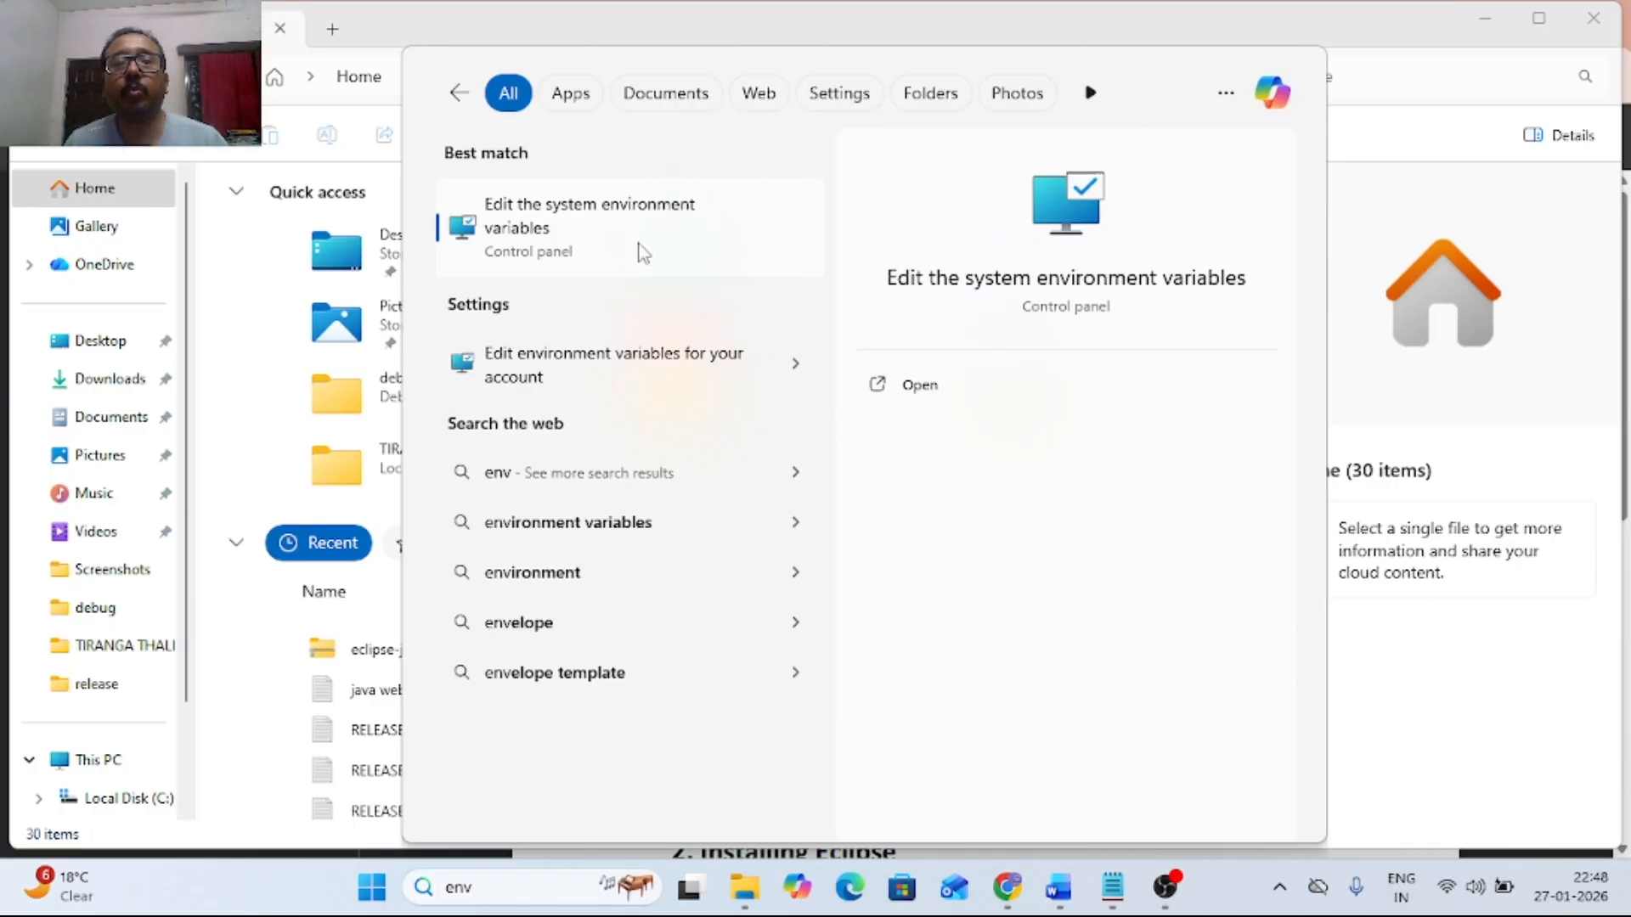
Open the system Path variable for editing in Environment Variables and start a new blank entry
left_click(641, 253)
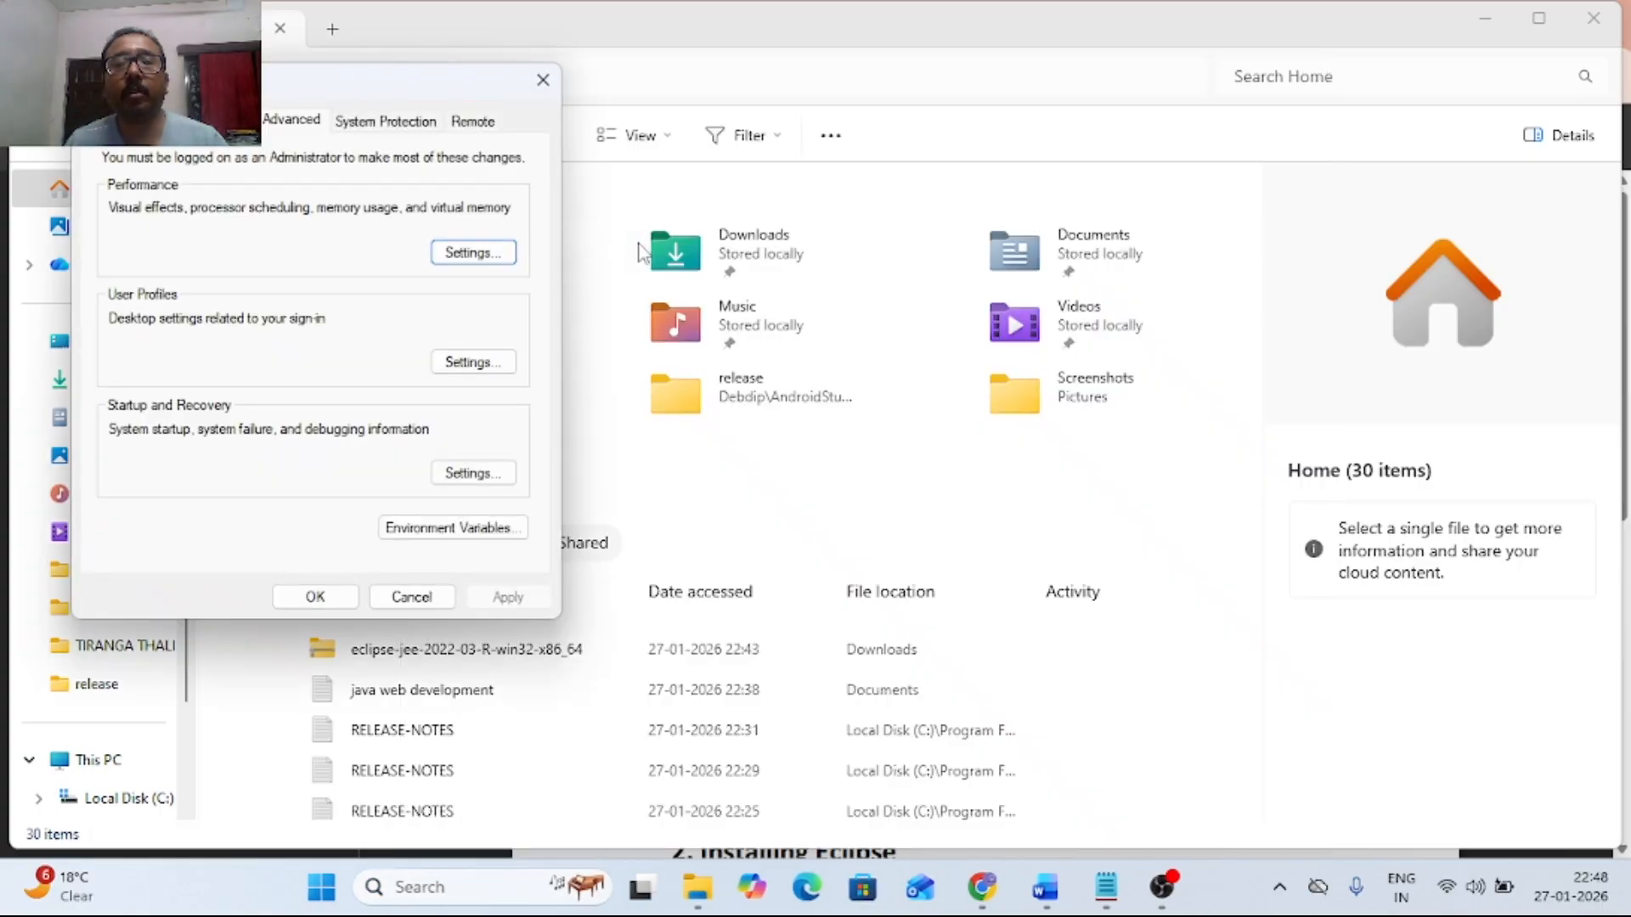
left_click(466, 529)
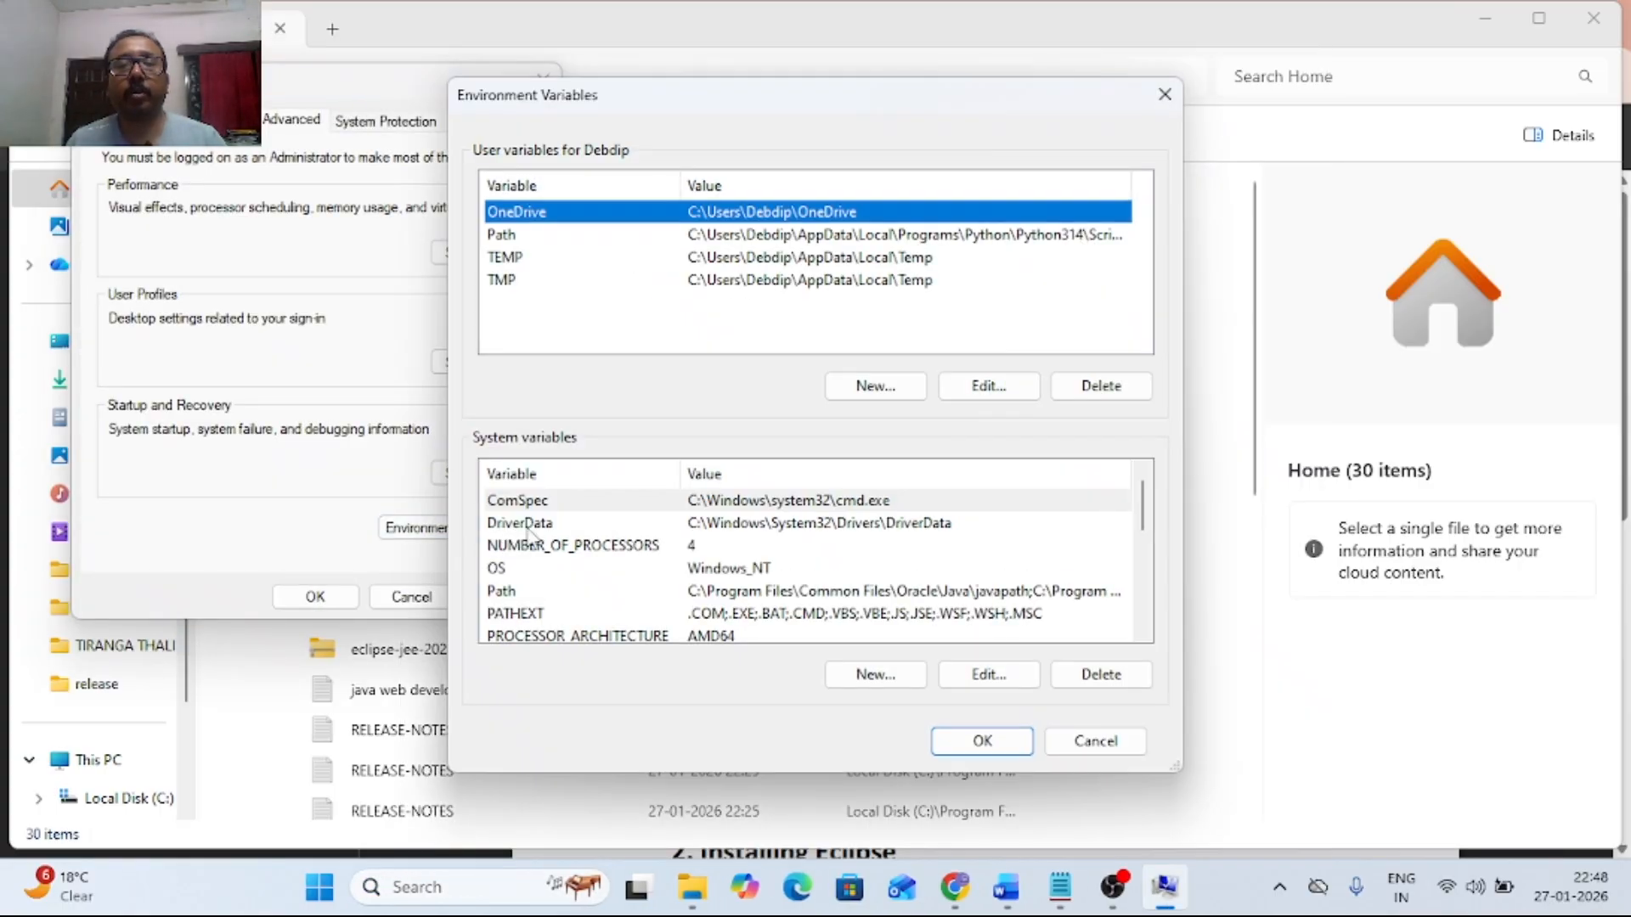
left_click(507, 592)
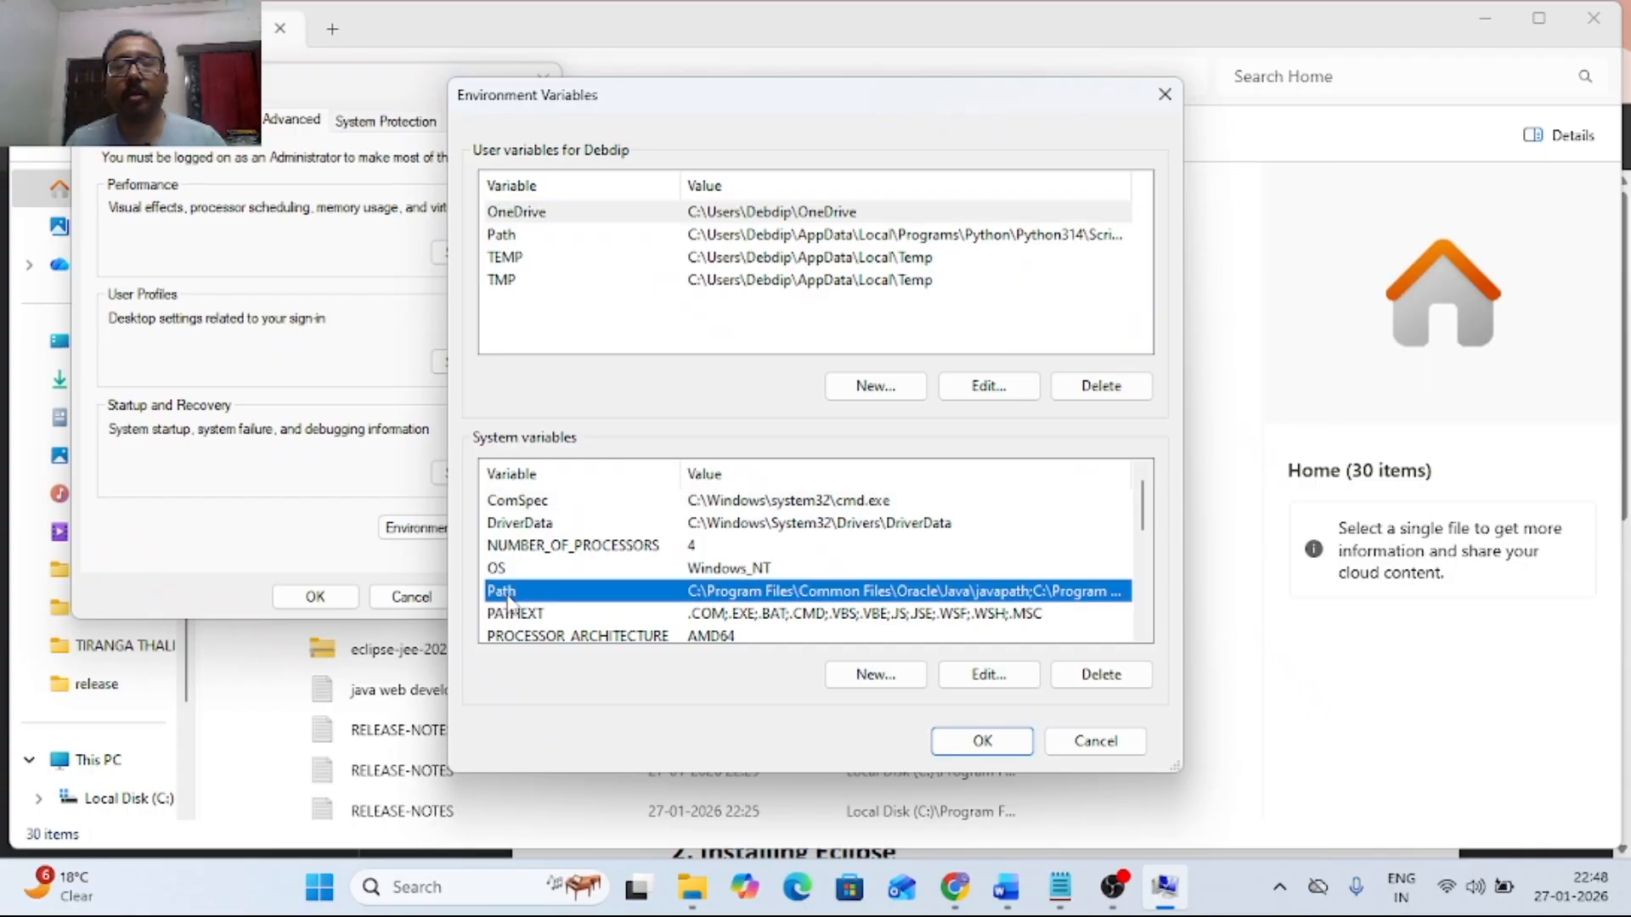
left_click(986, 674)
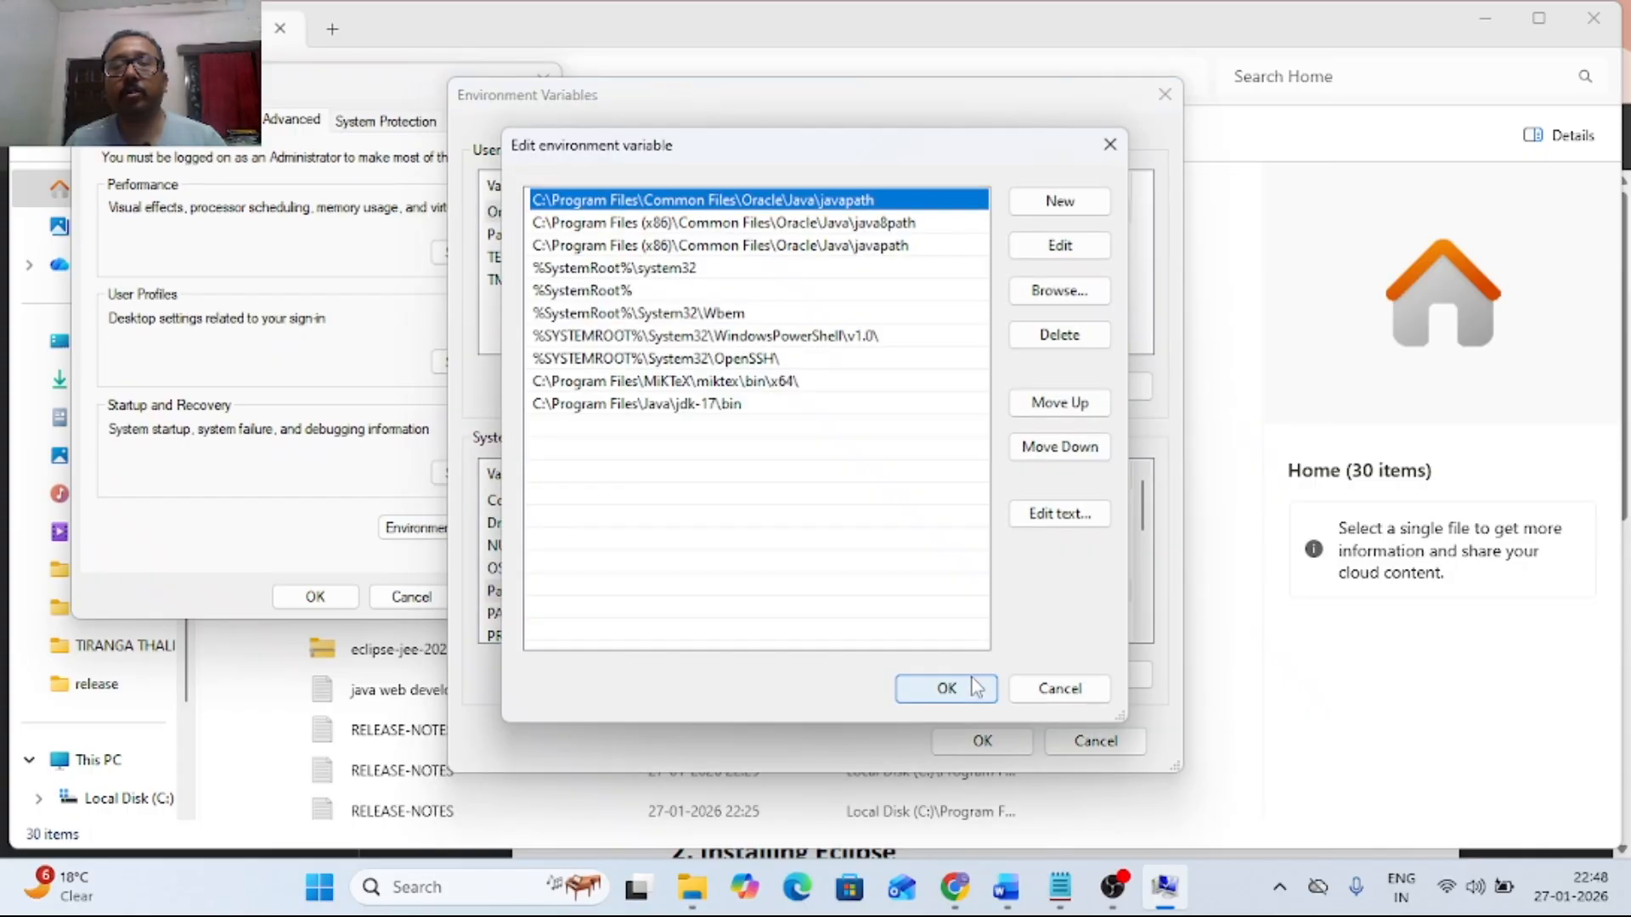
left_click(1057, 201)
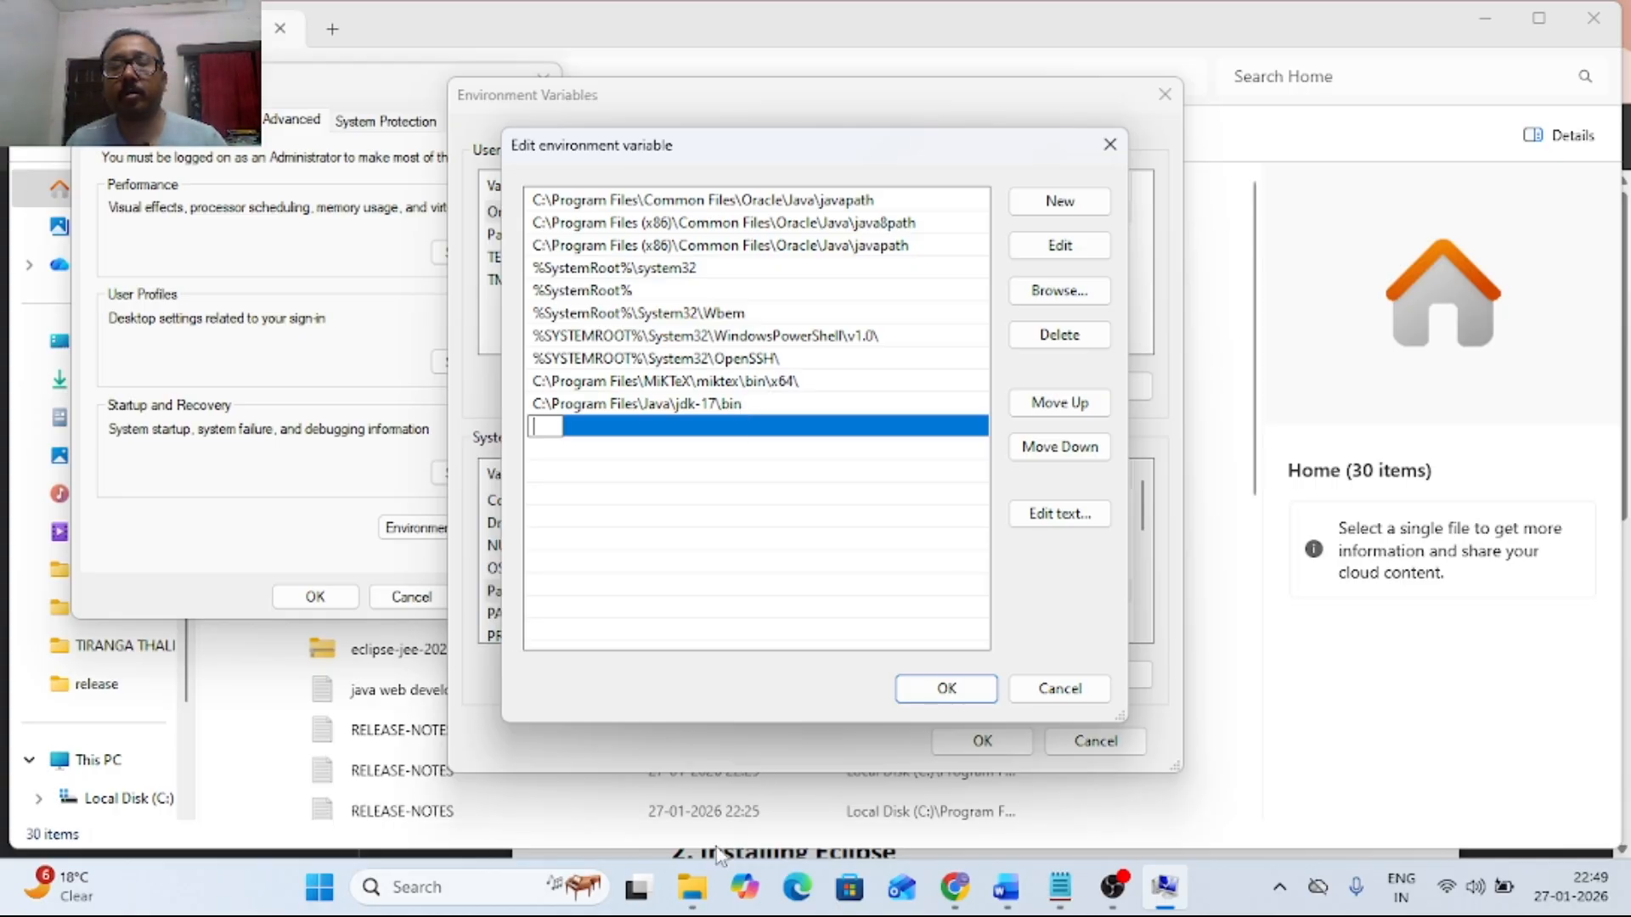
Browse in File Explorer to C:\Program Files\Java\jdk-17\bin and select its full path
left_click(693, 886)
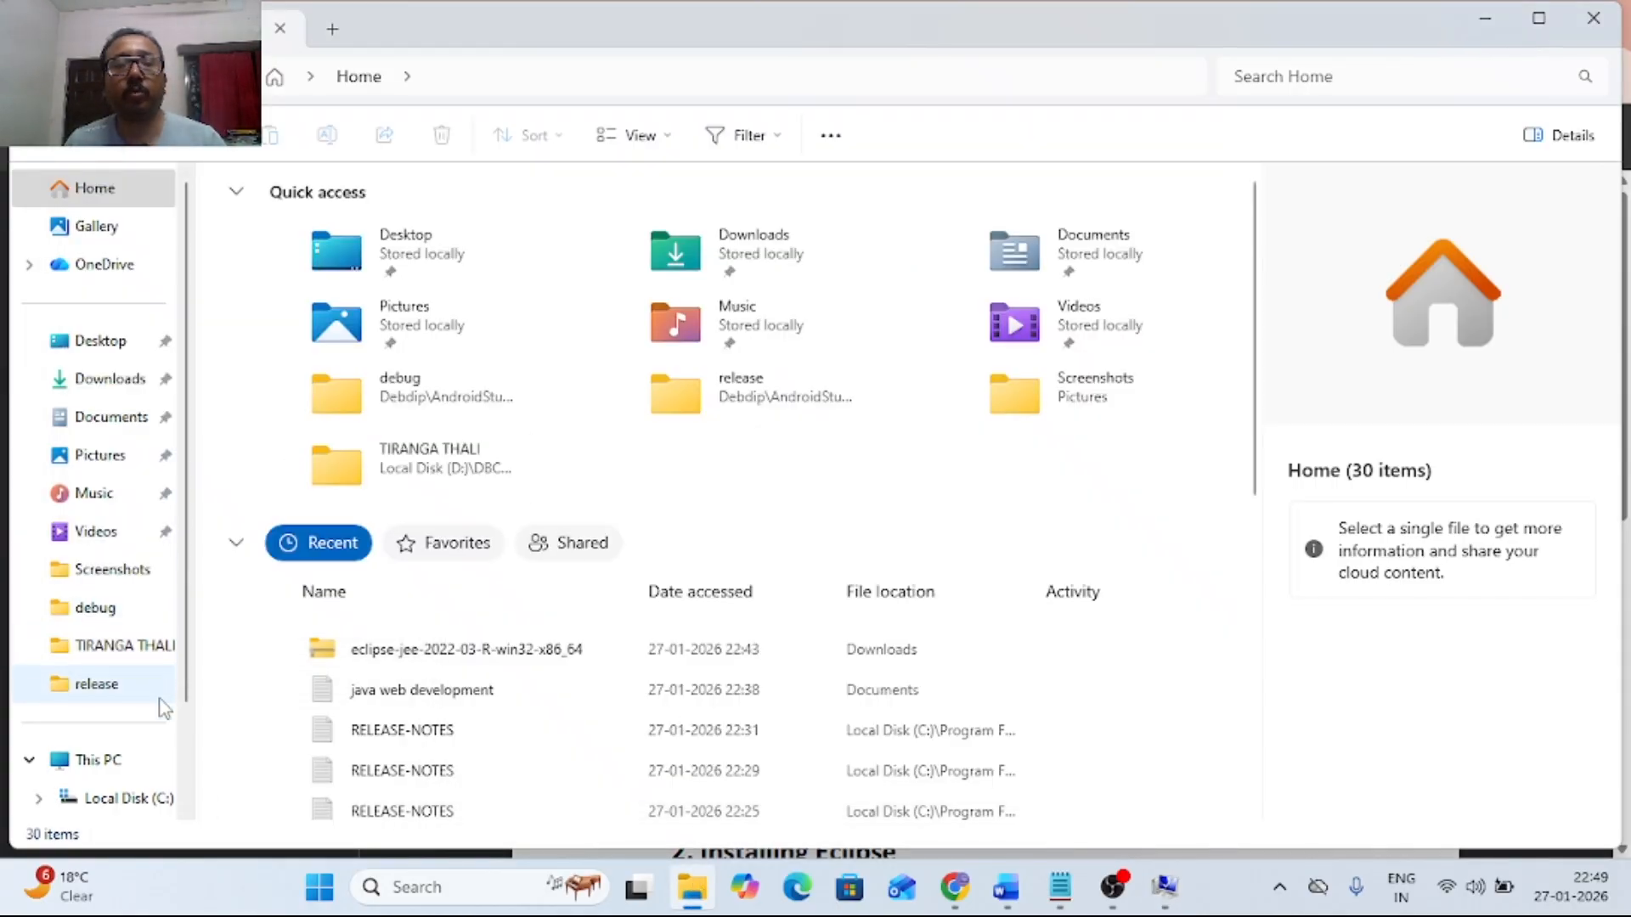
left_click(128, 799)
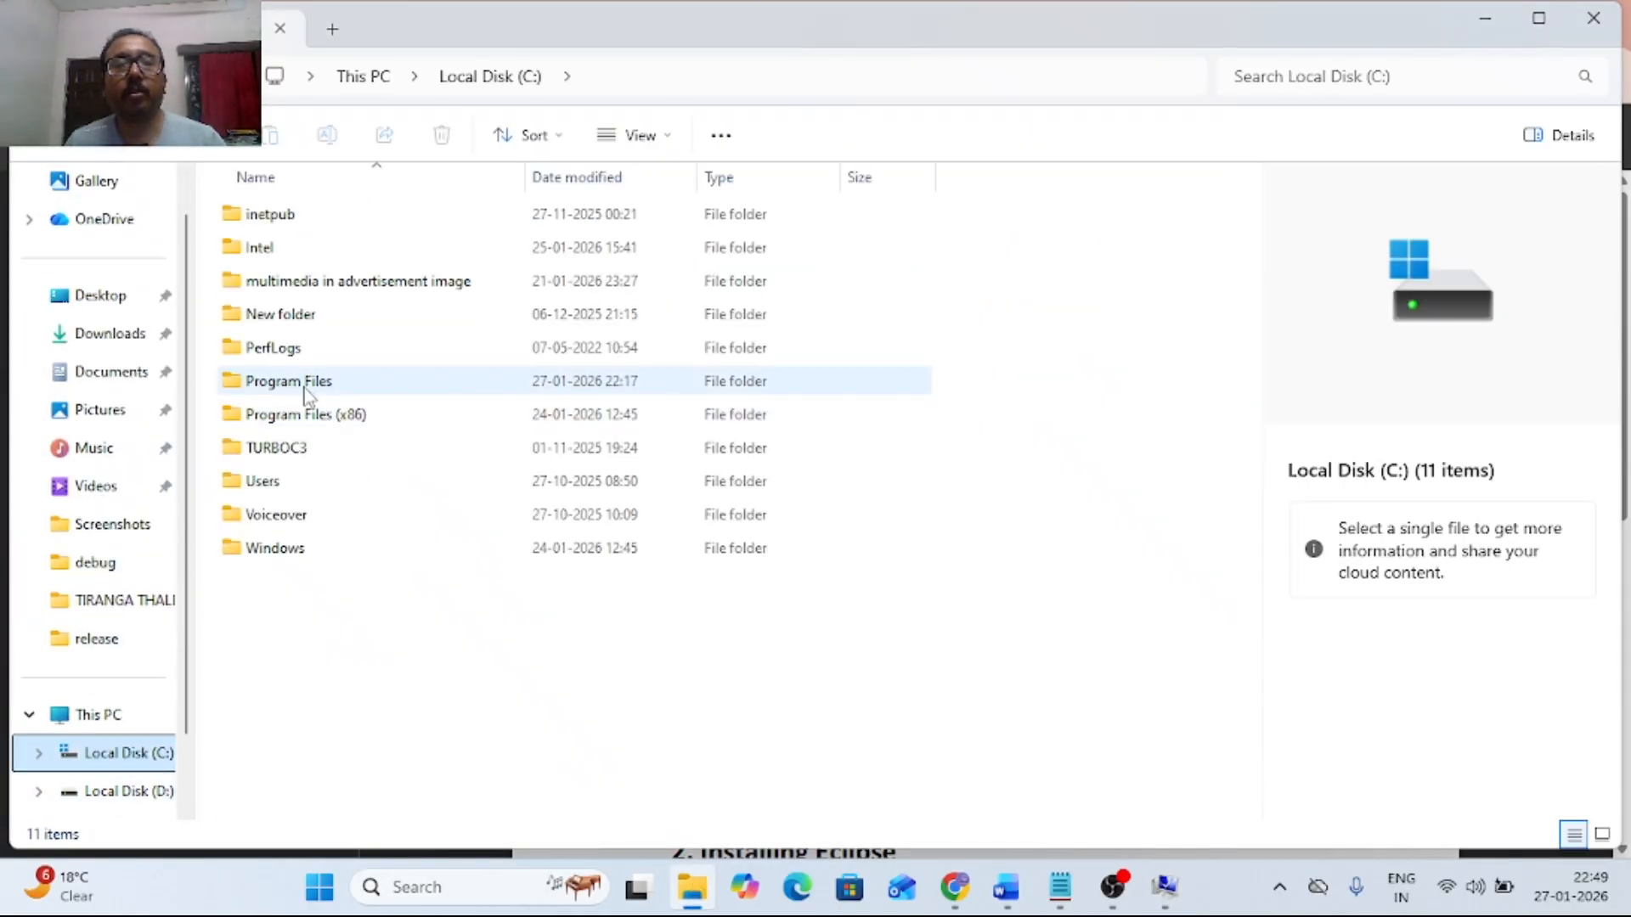
double_click(314, 381)
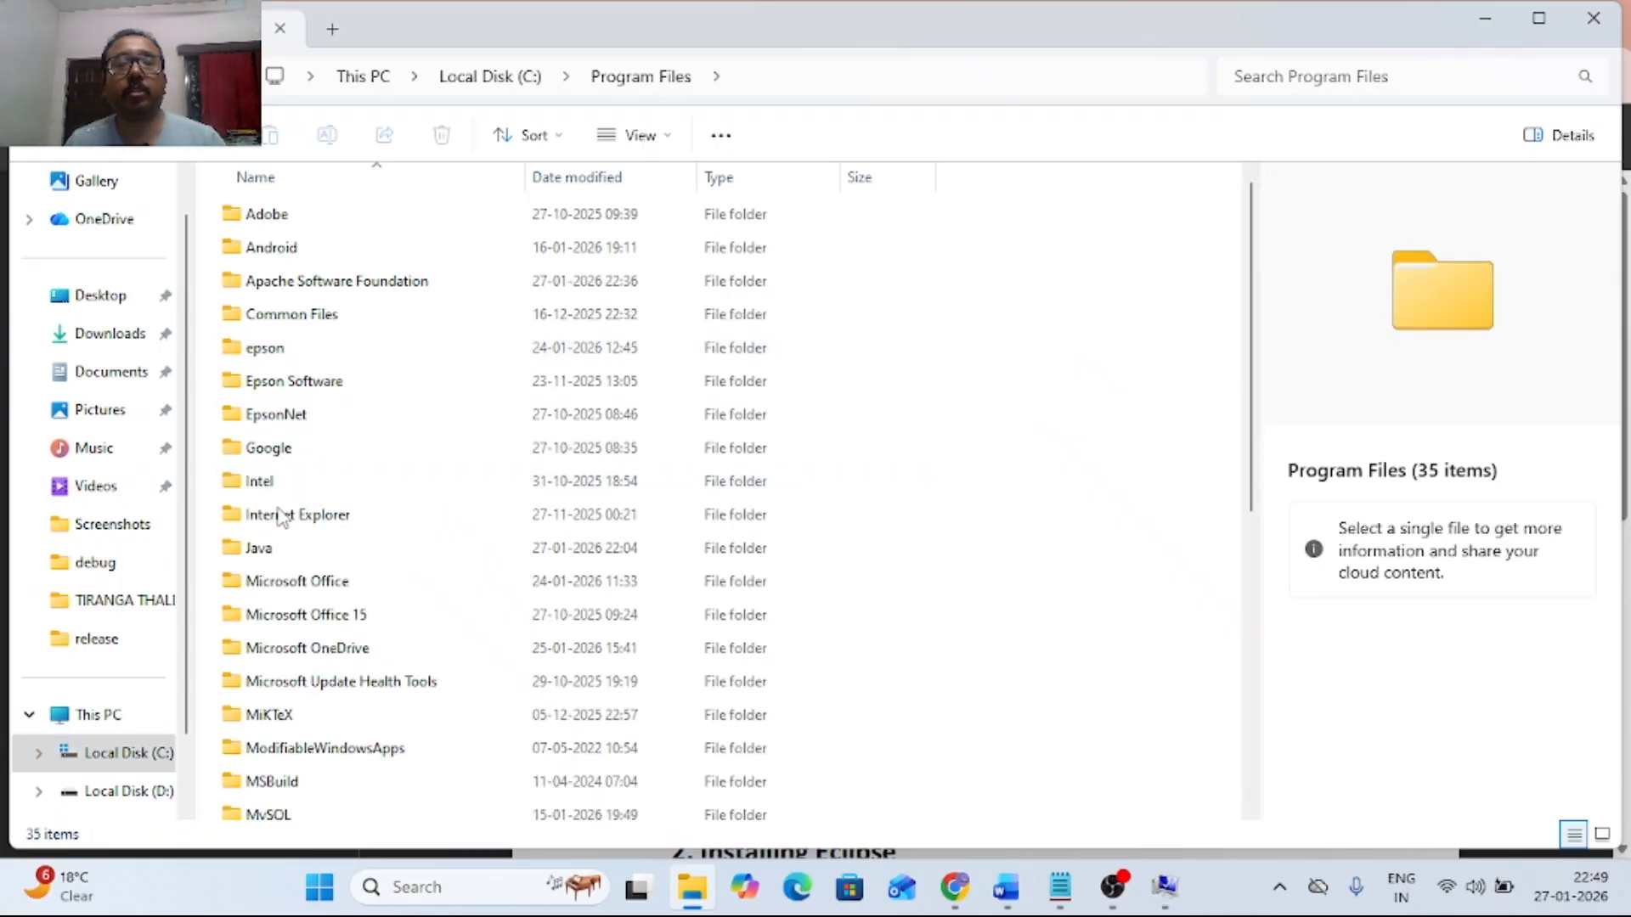
double_click(277, 544)
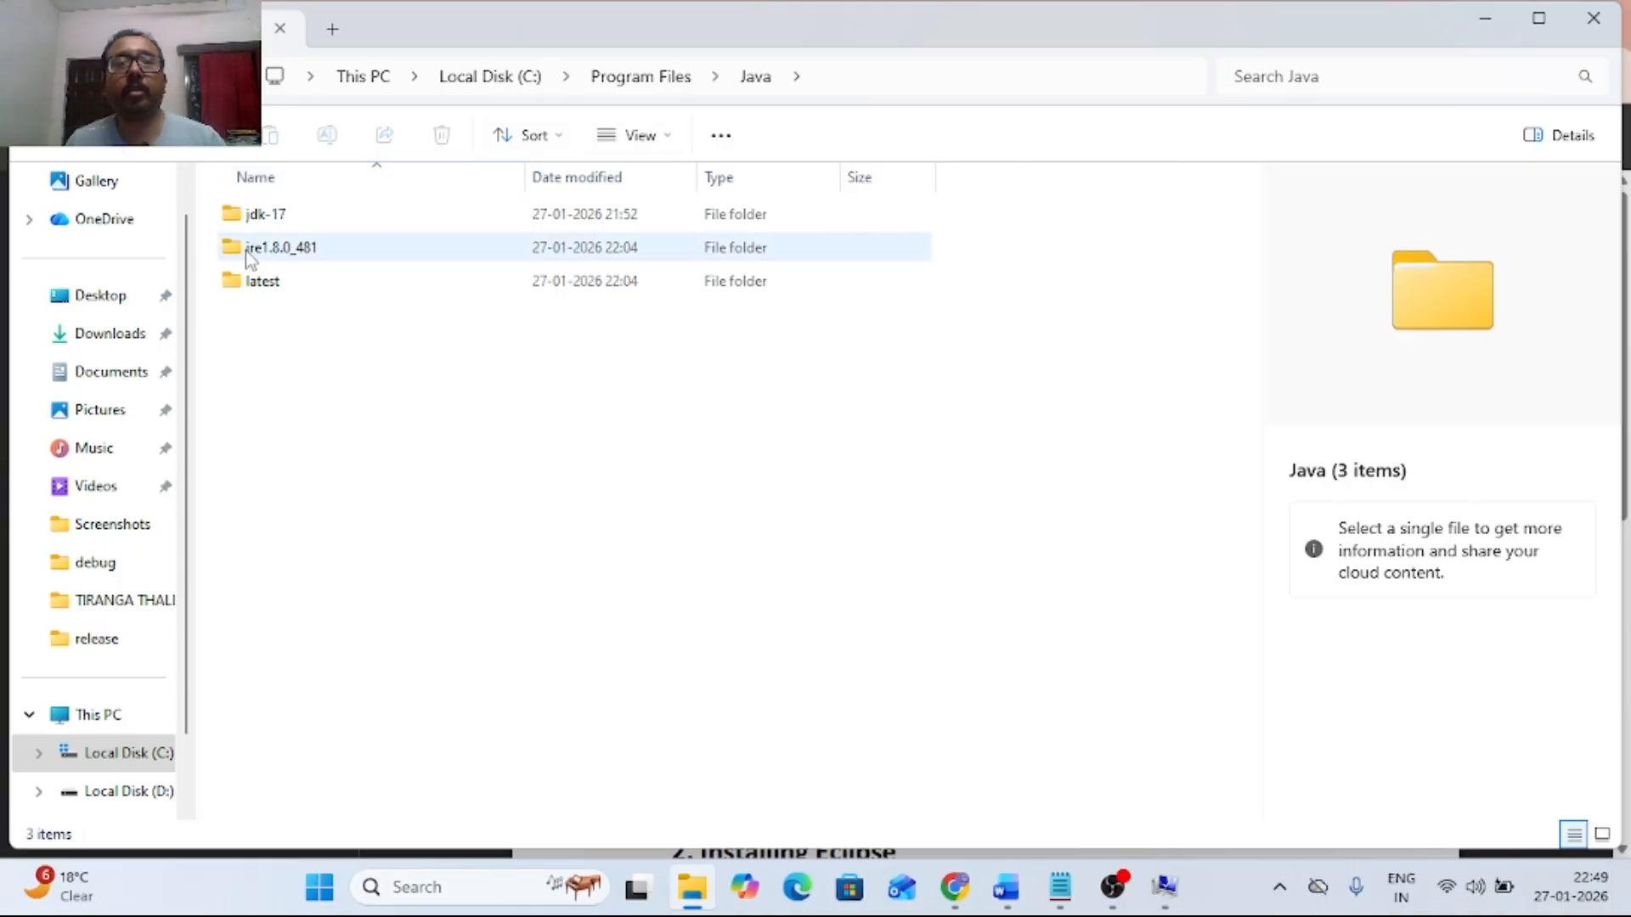
double_click(263, 219)
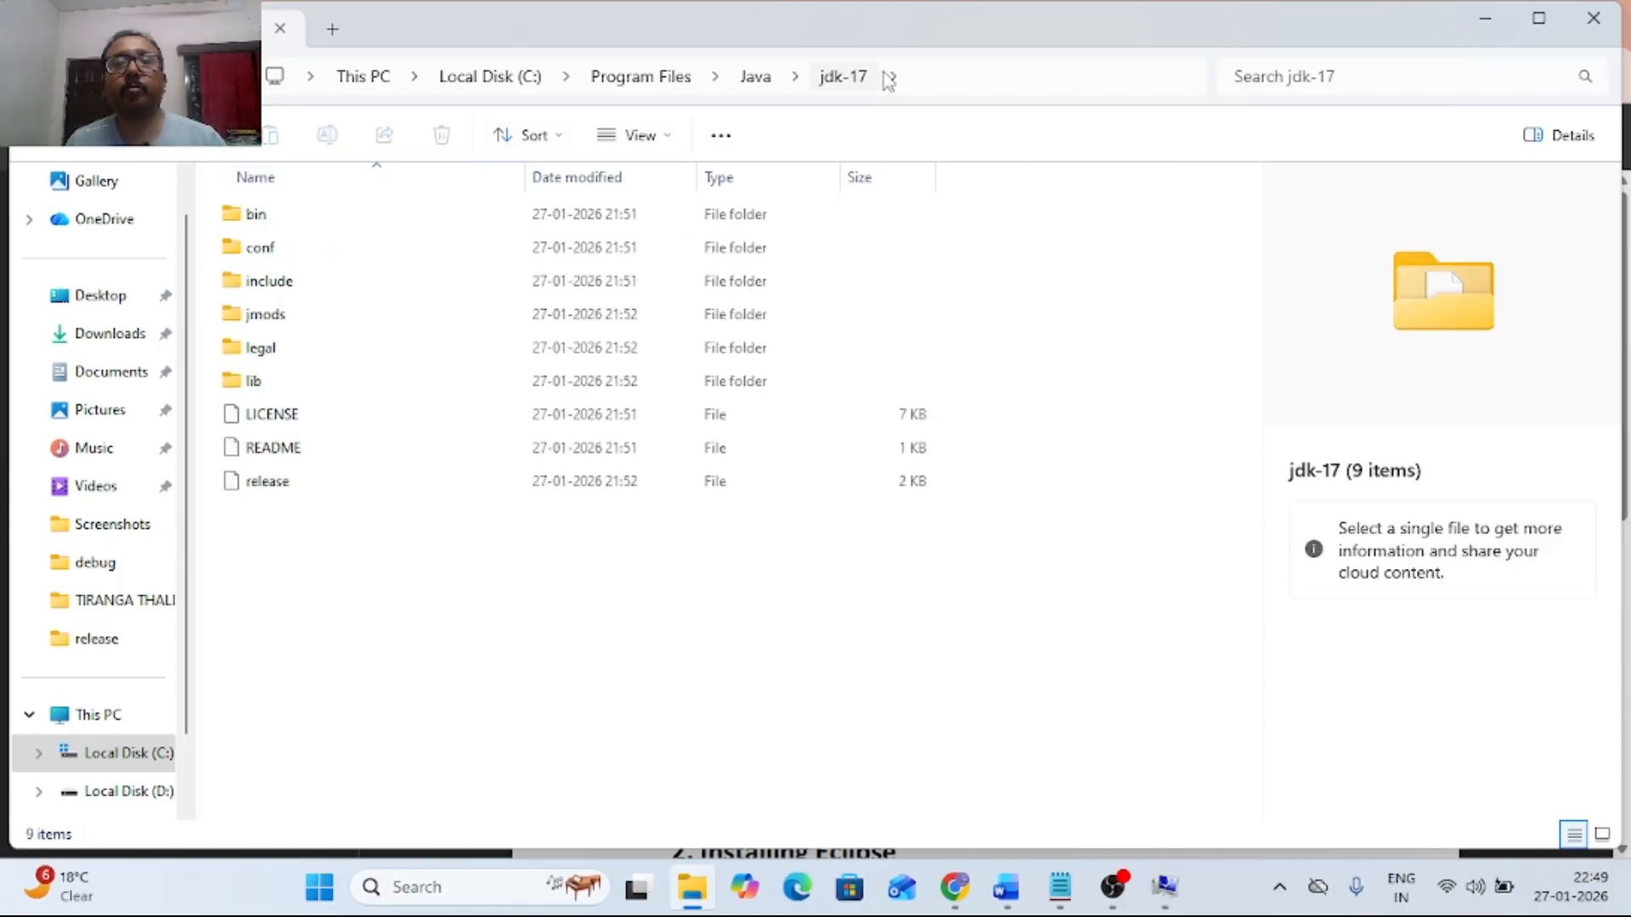
left_click(289, 213)
double_click(289, 212)
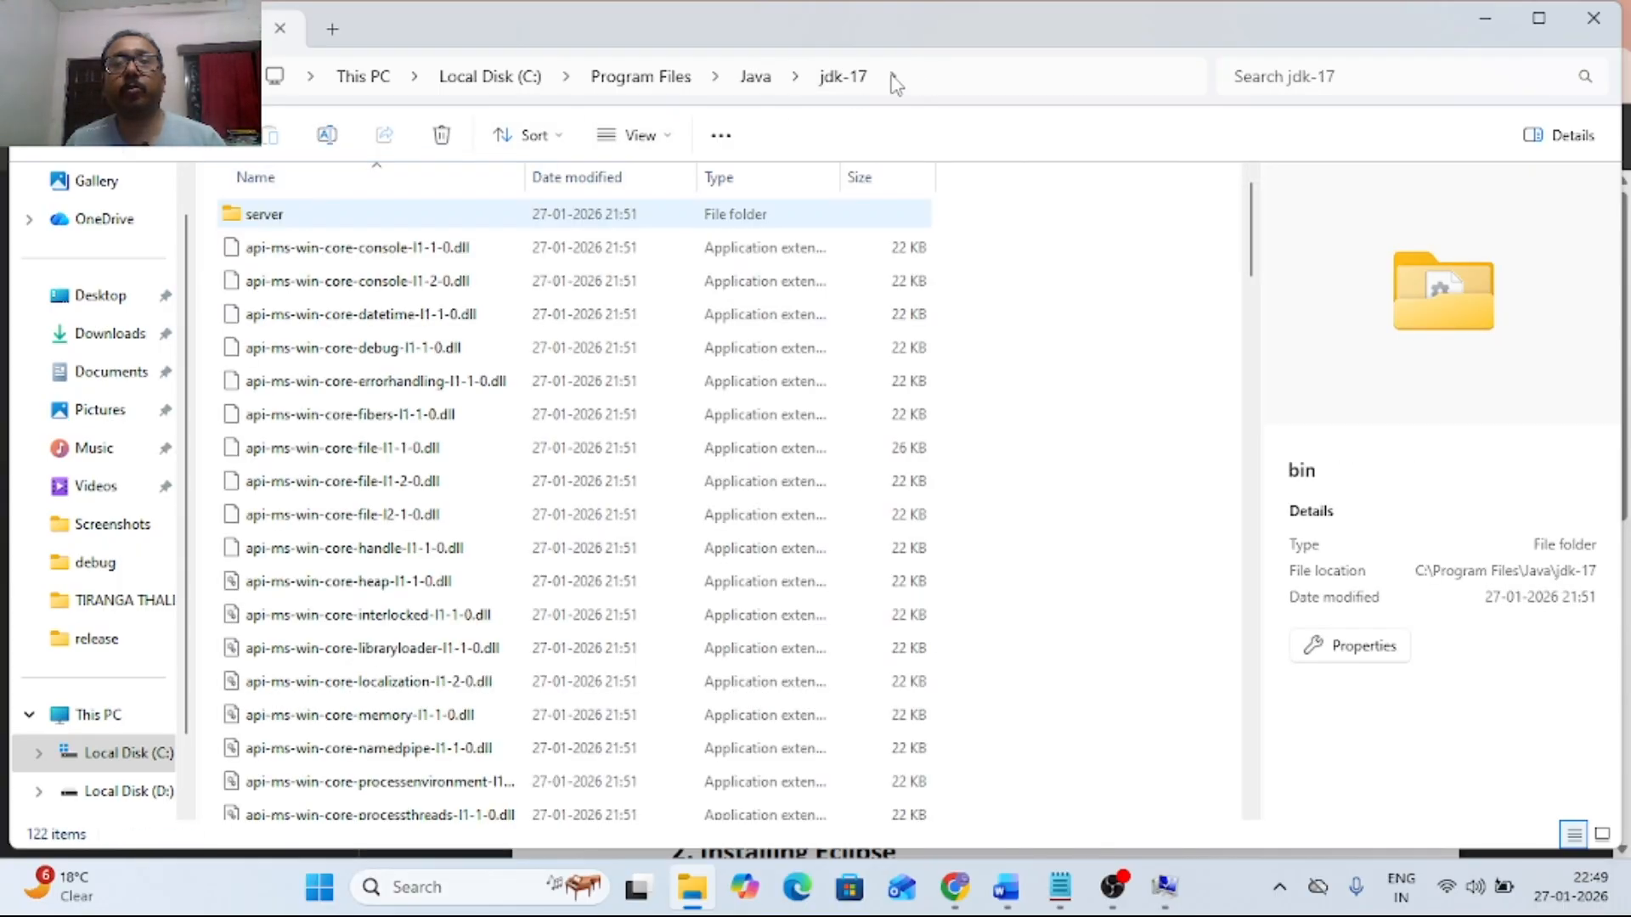
left_click(997, 75)
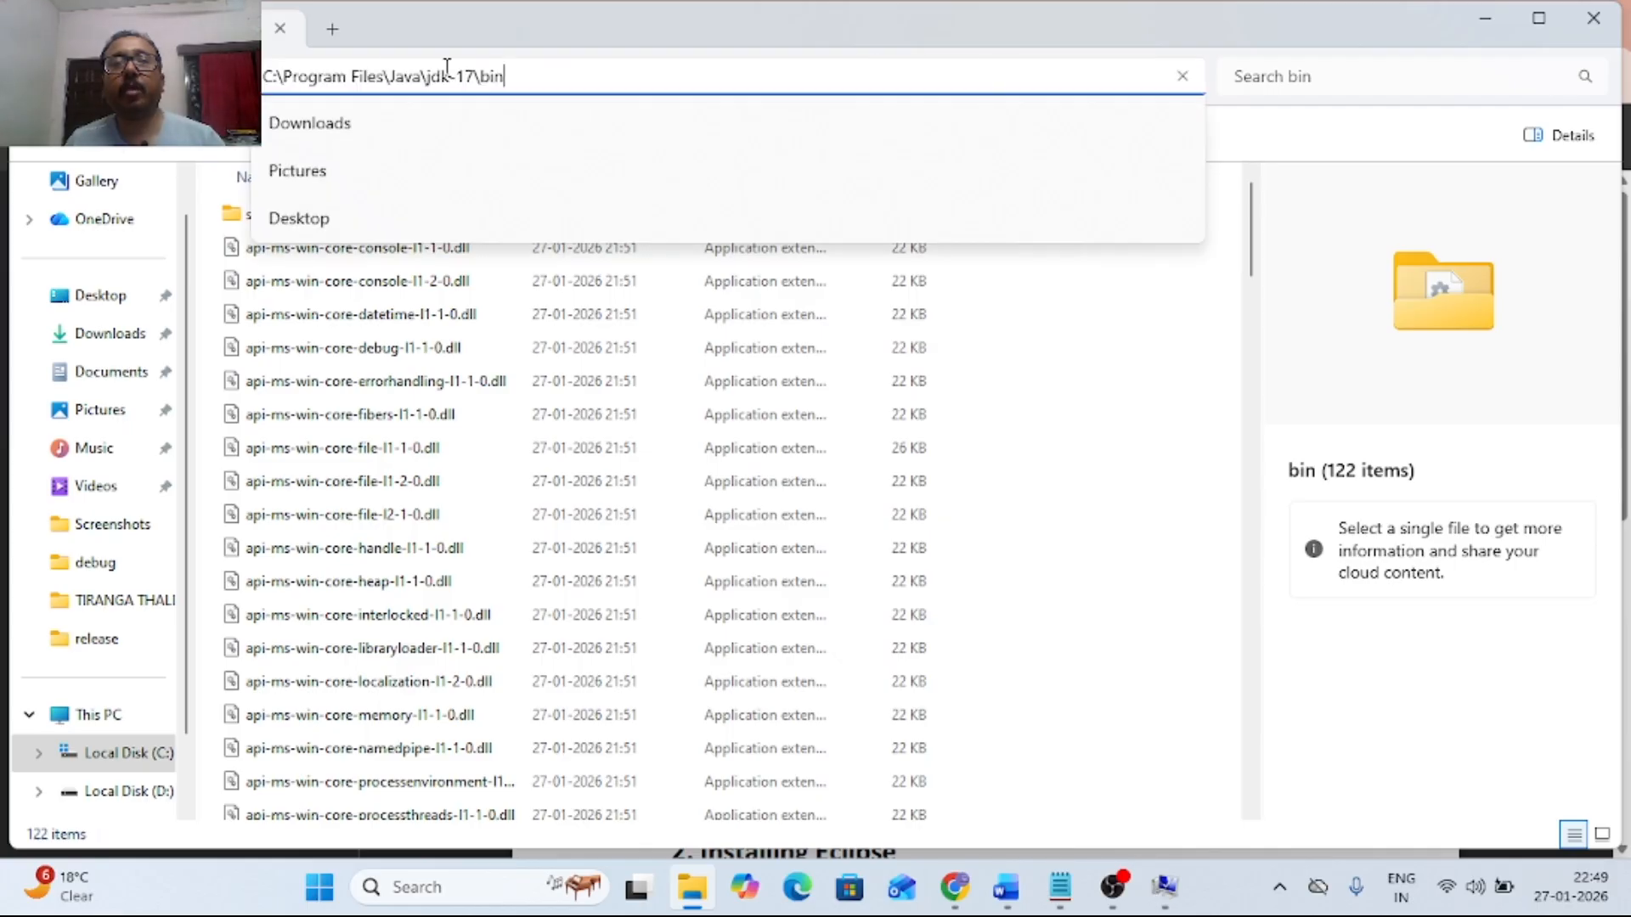
key("ctrl+a")
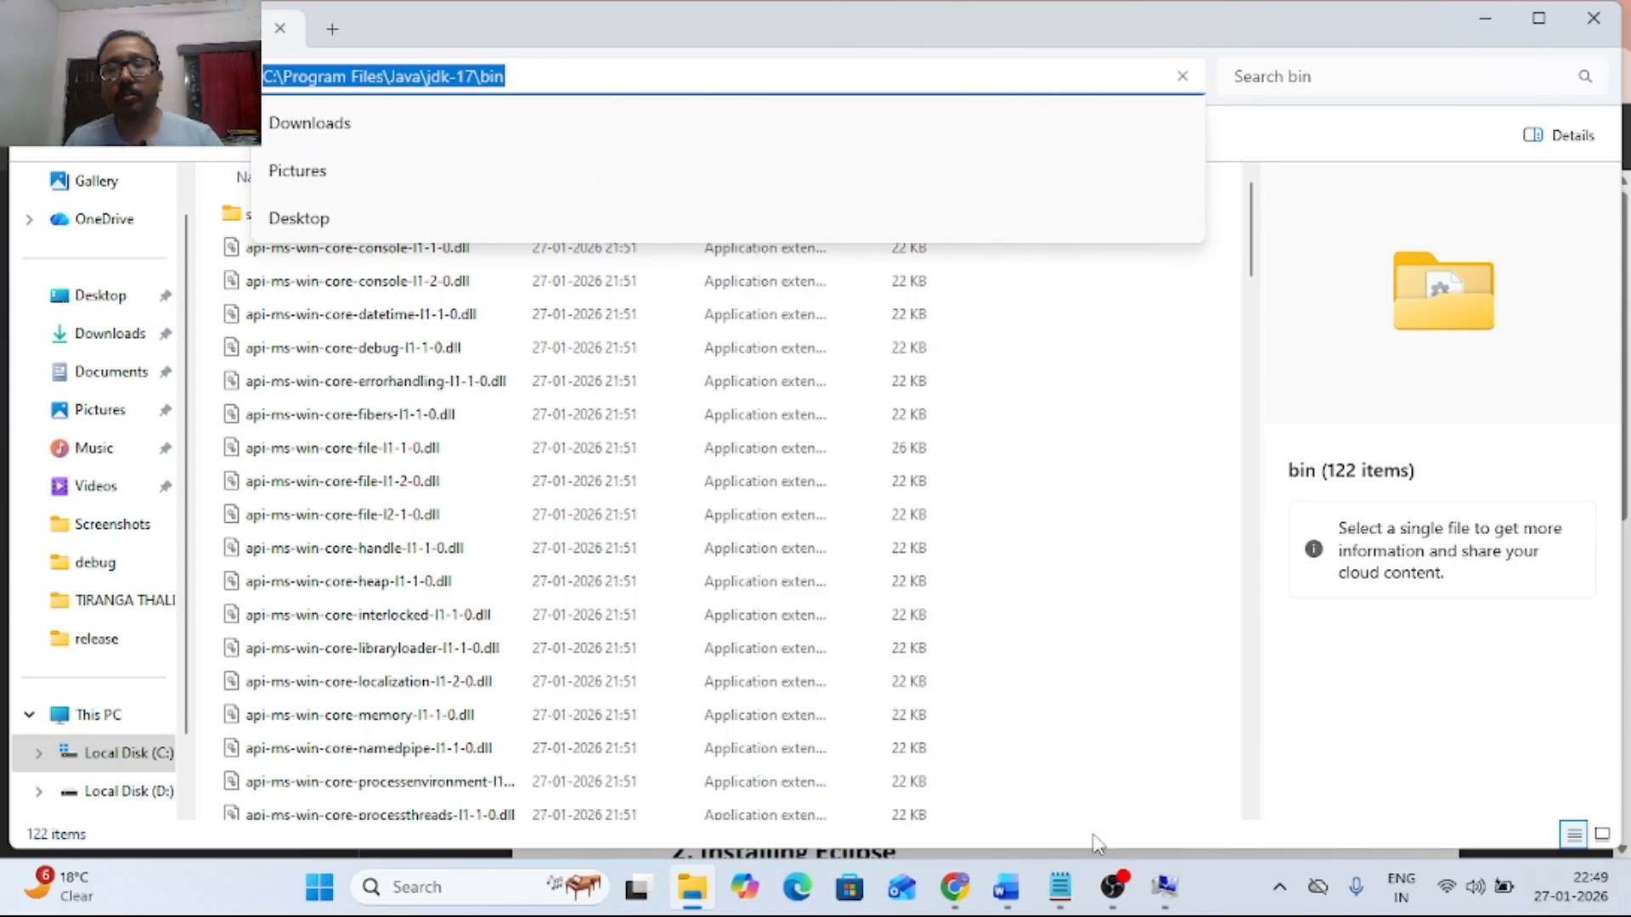
Return to the Path entries, accept the Path, Environment Variables and System Properties dialogs, and close File Explorer
left_click(1164, 887)
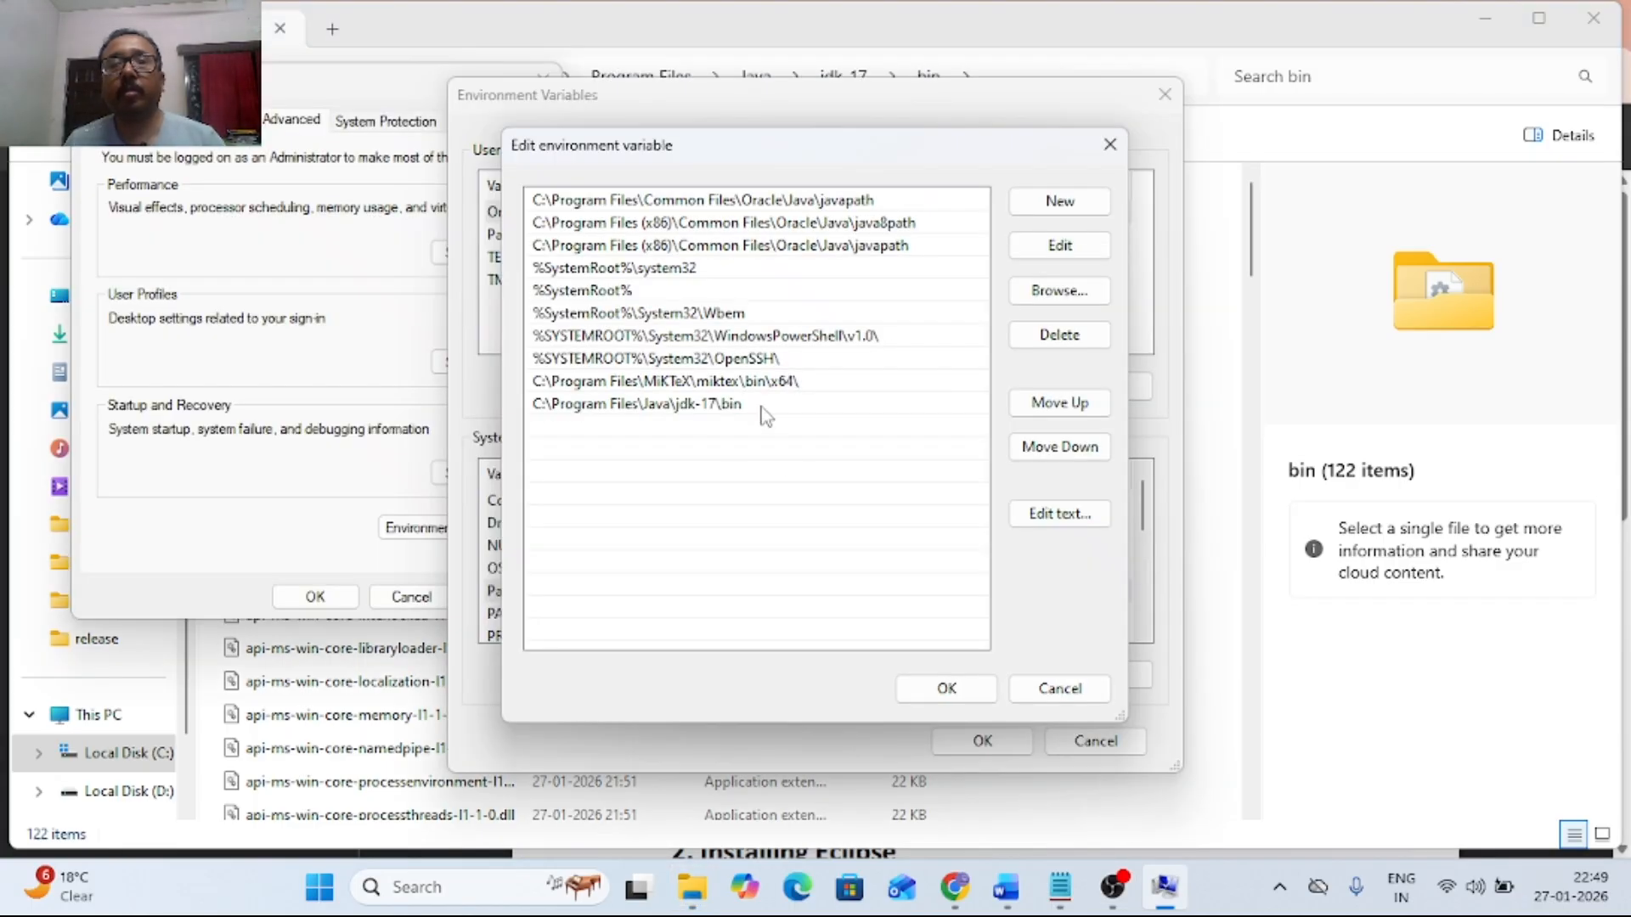
left_click(948, 690)
left_click(975, 742)
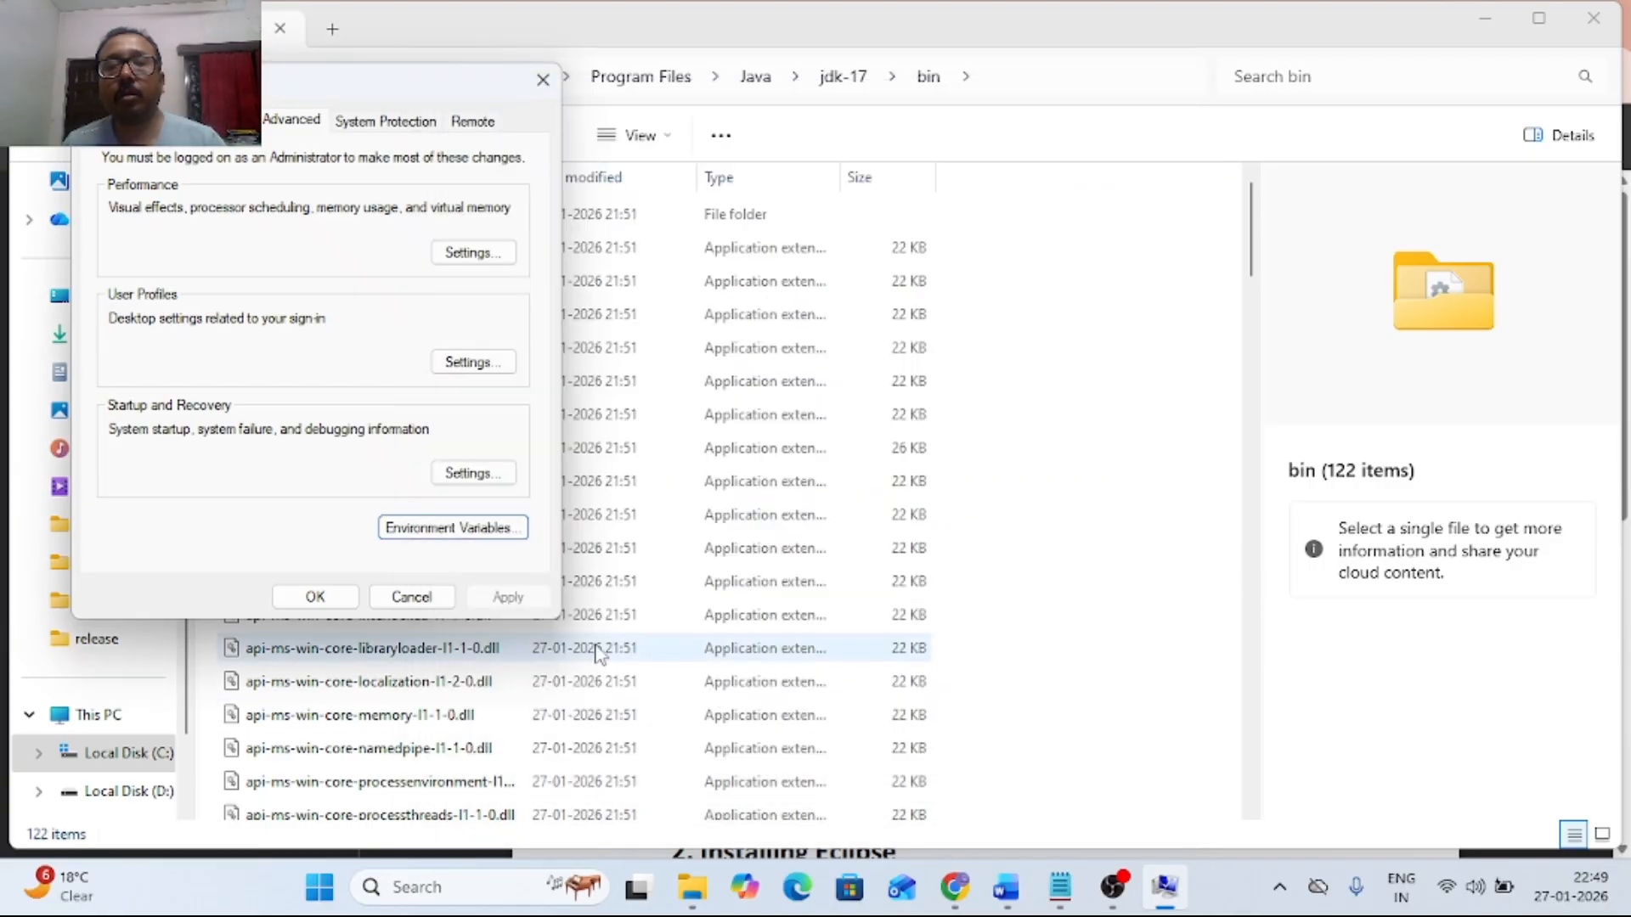
left_click(314, 598)
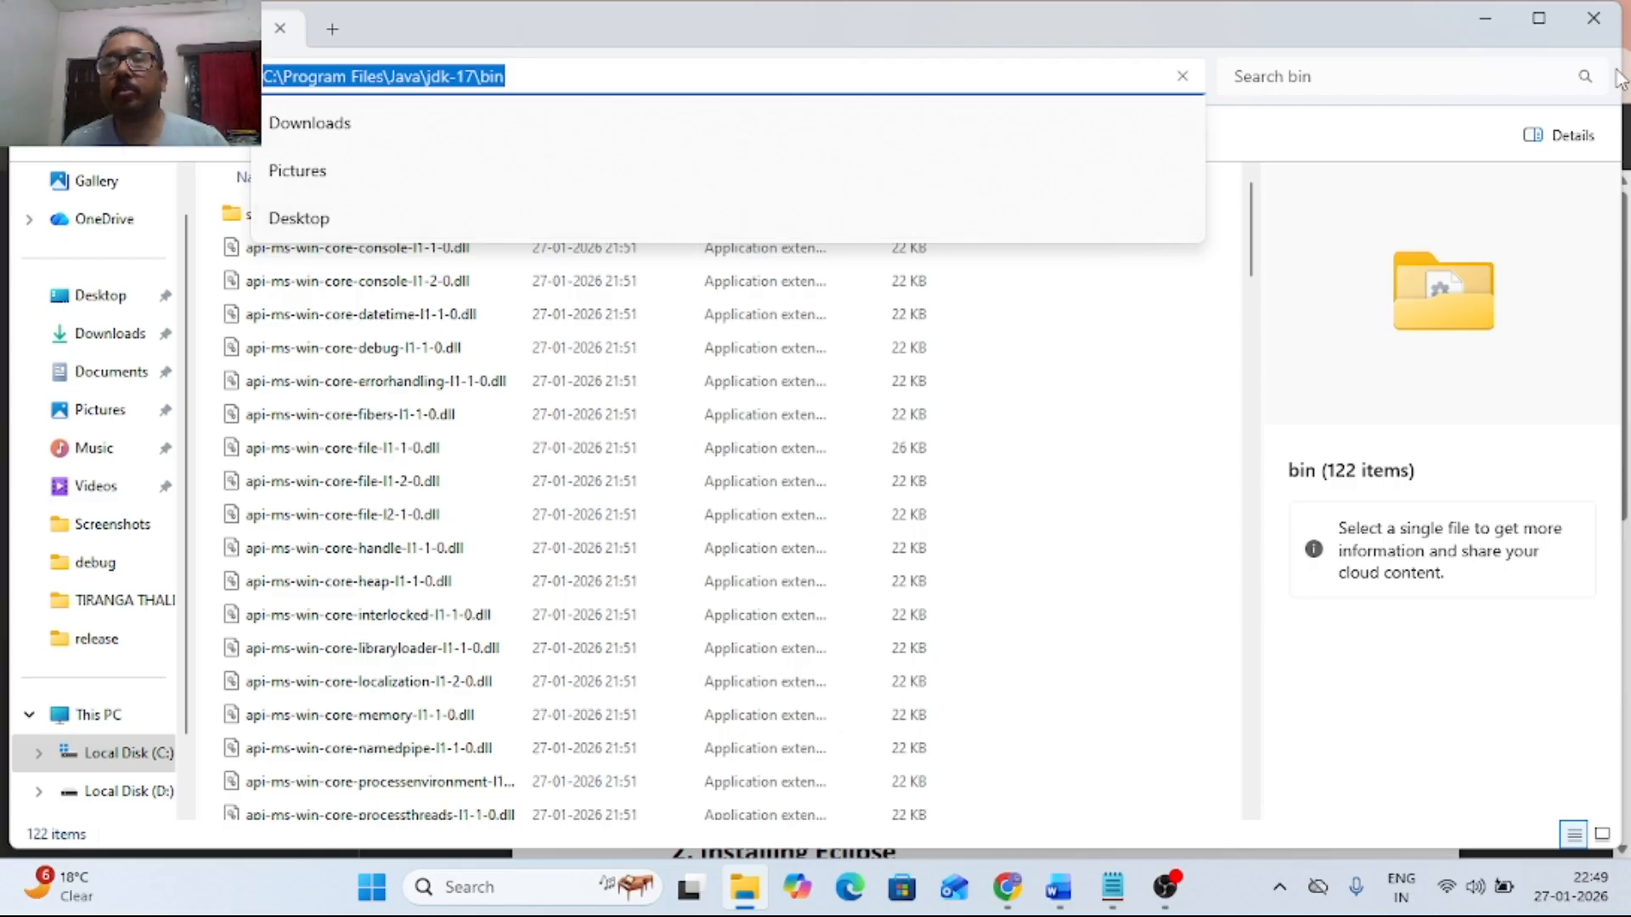
left_click(1594, 17)
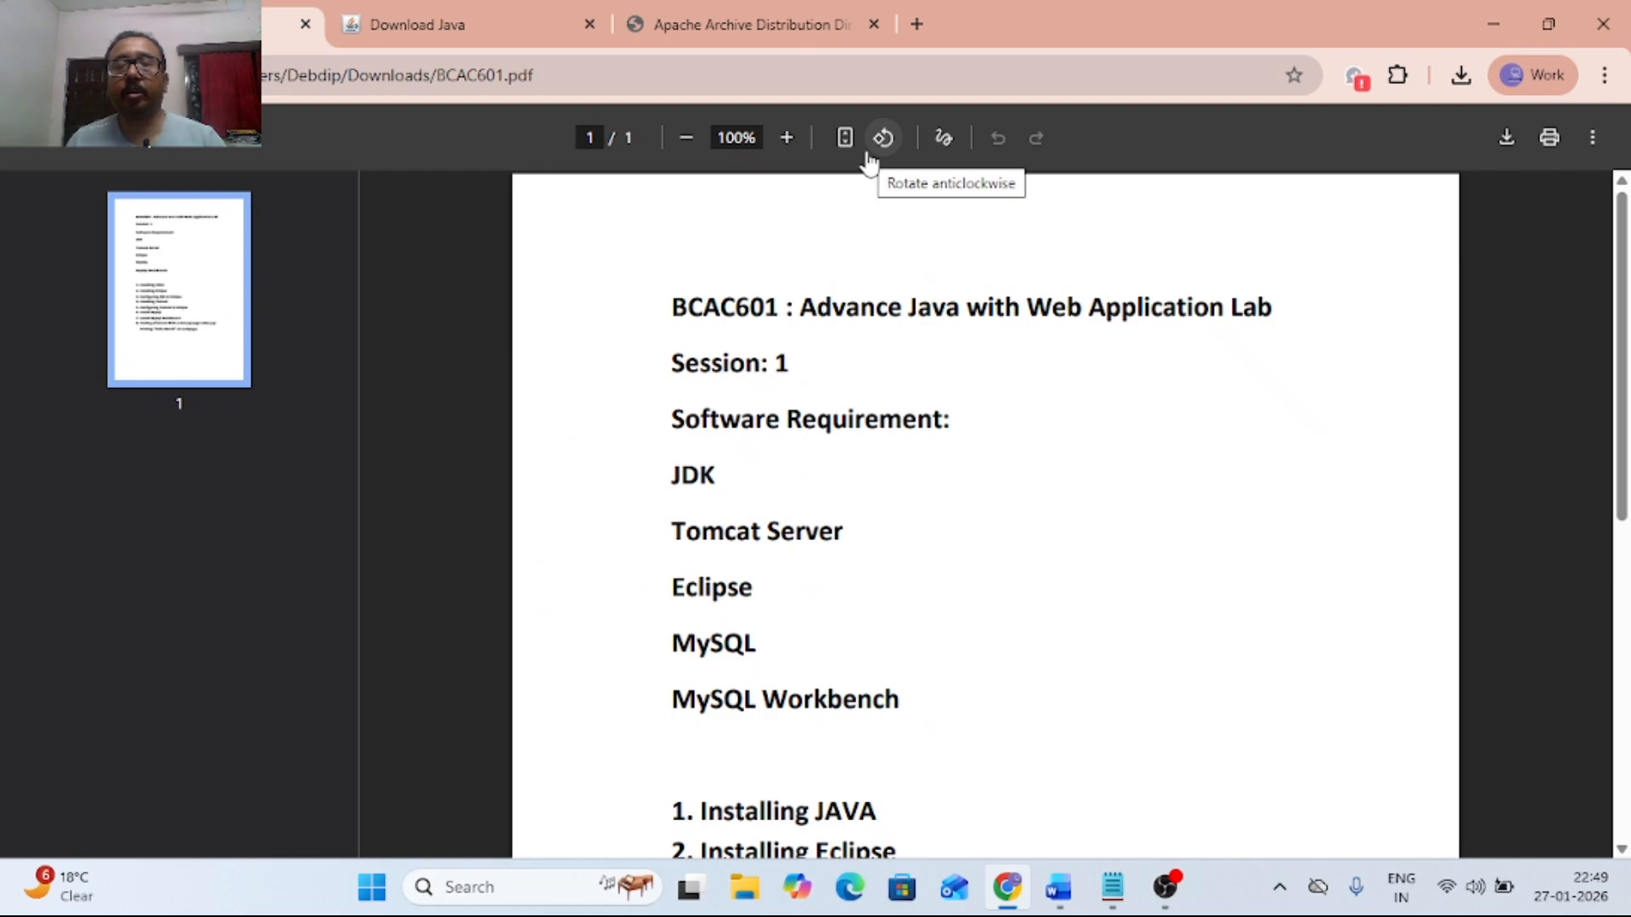
Locate the eclipse-jee-2022-03-R-win32-x86_64 zip archive on Local Disk (D:) in File Explorer
left_click(745, 888)
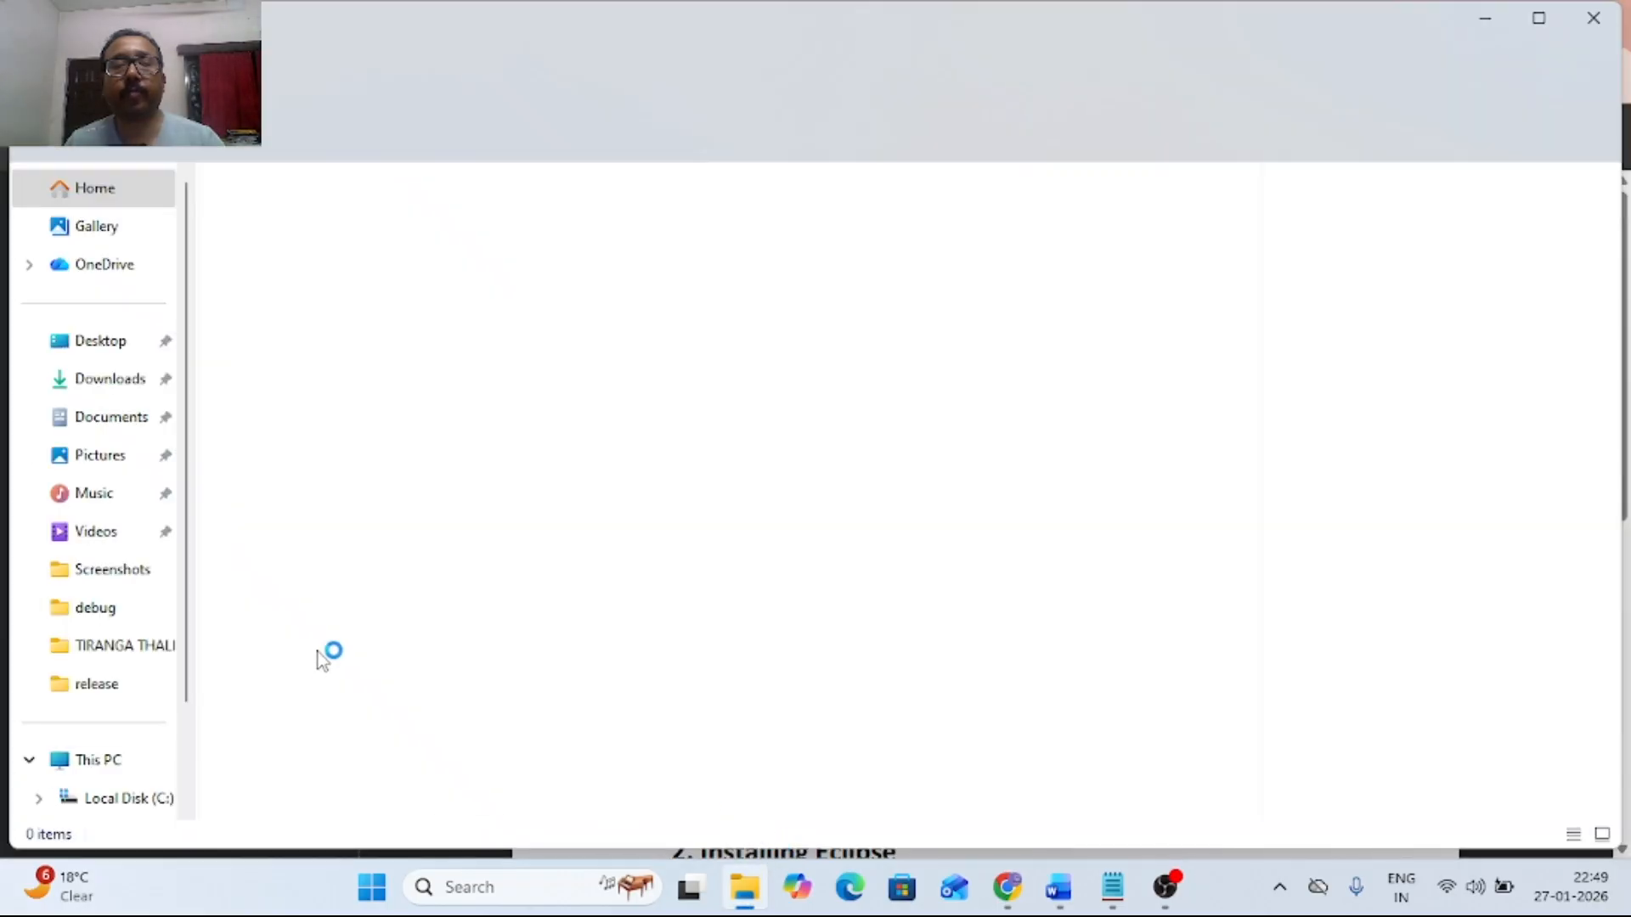
left_click(149, 727)
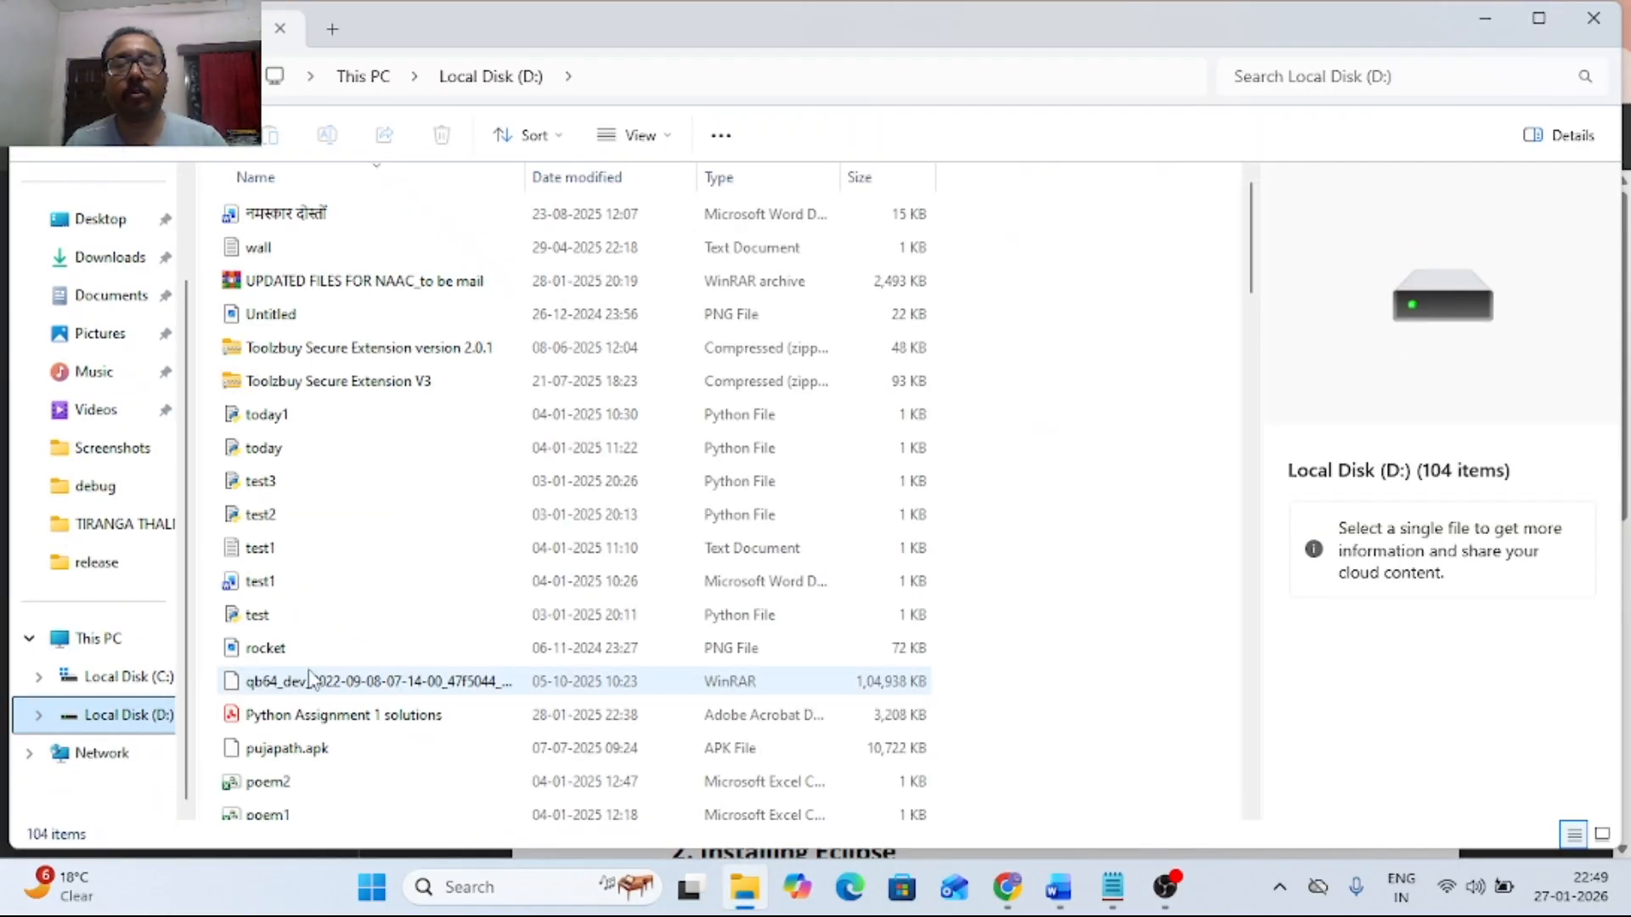
scroll(338, 655, "down", 4)
scroll(338, 655, "down", 5)
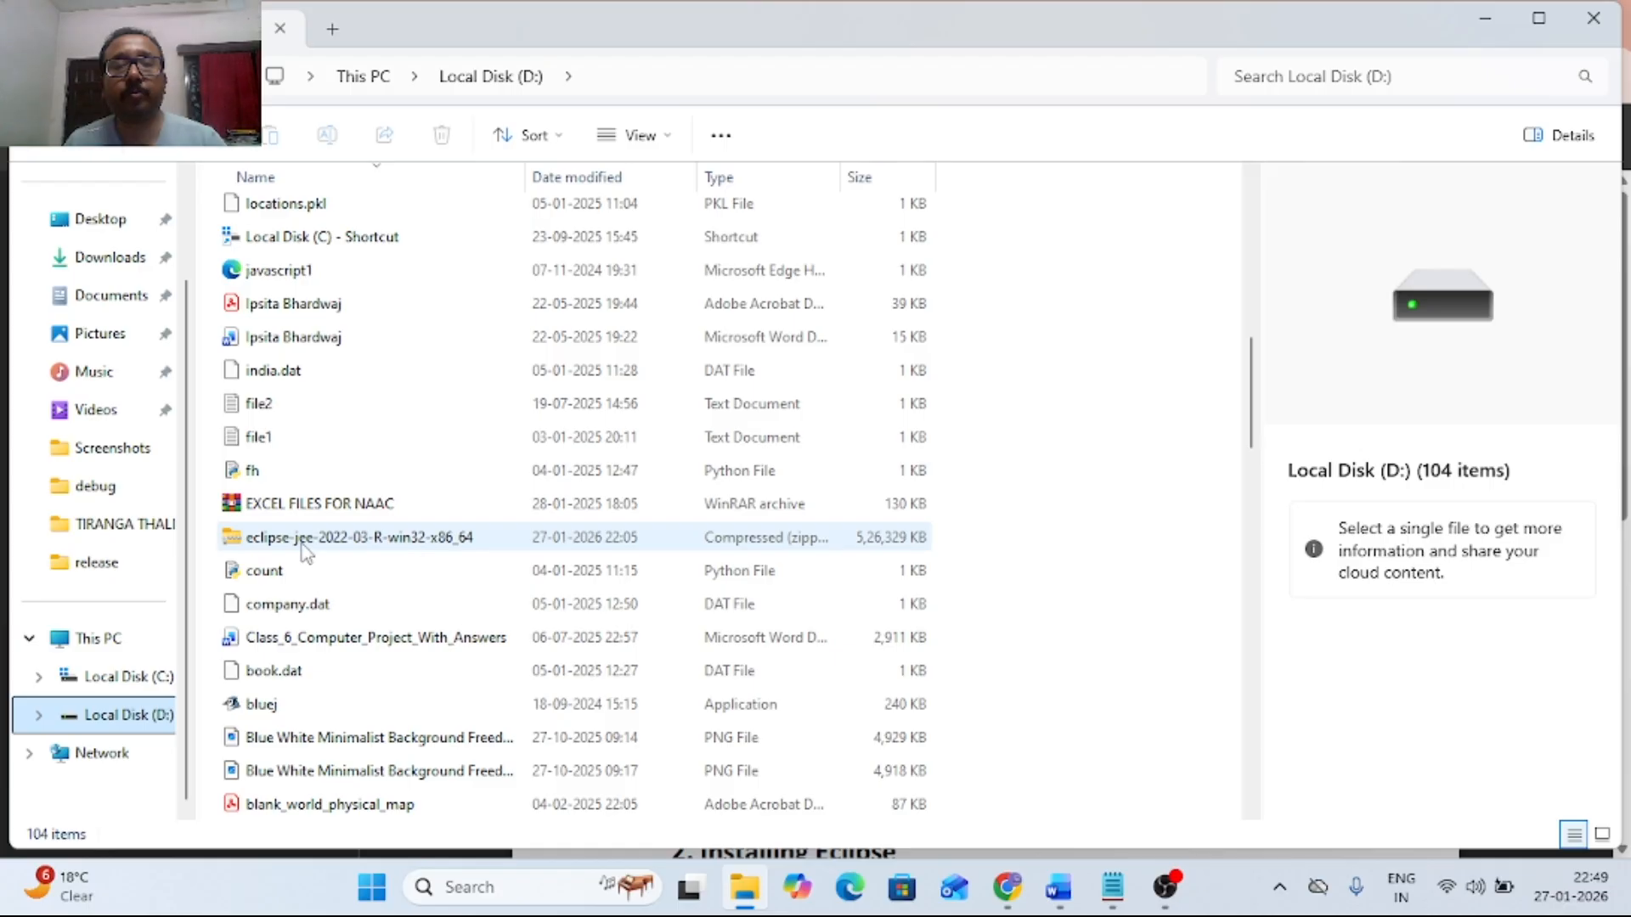
Open the eclipse subfolder inside the extracted eclipse-jee-2022-03-R-win32-x86_64 folder on Local Disk (D:)
scroll(357, 595, "up", 9)
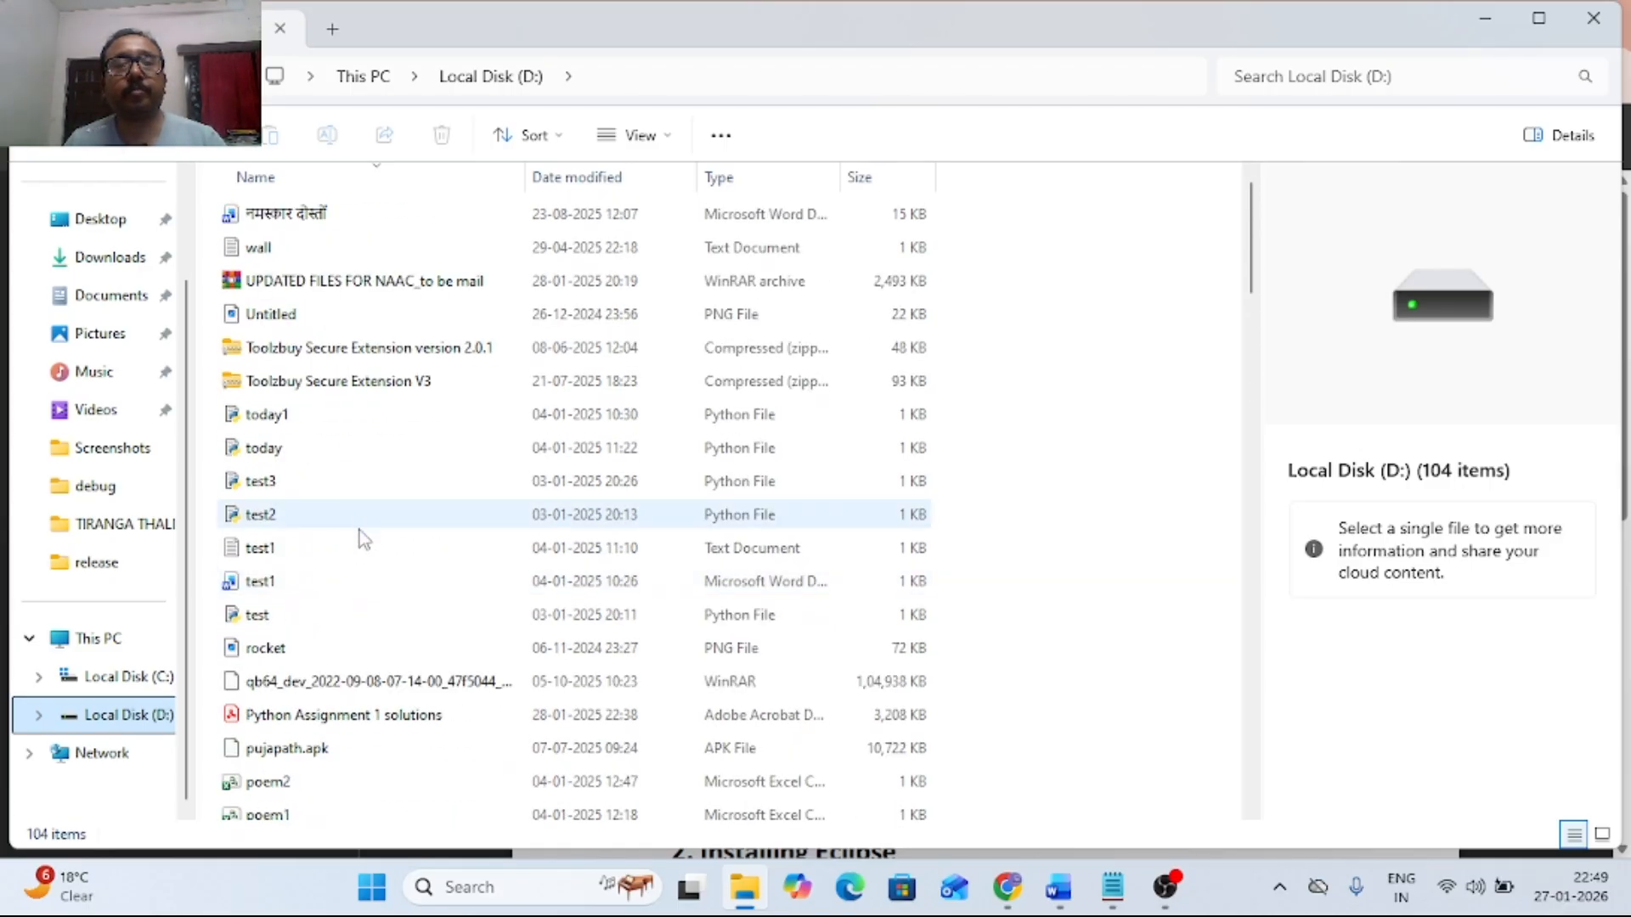
scroll(365, 532, "down", 18)
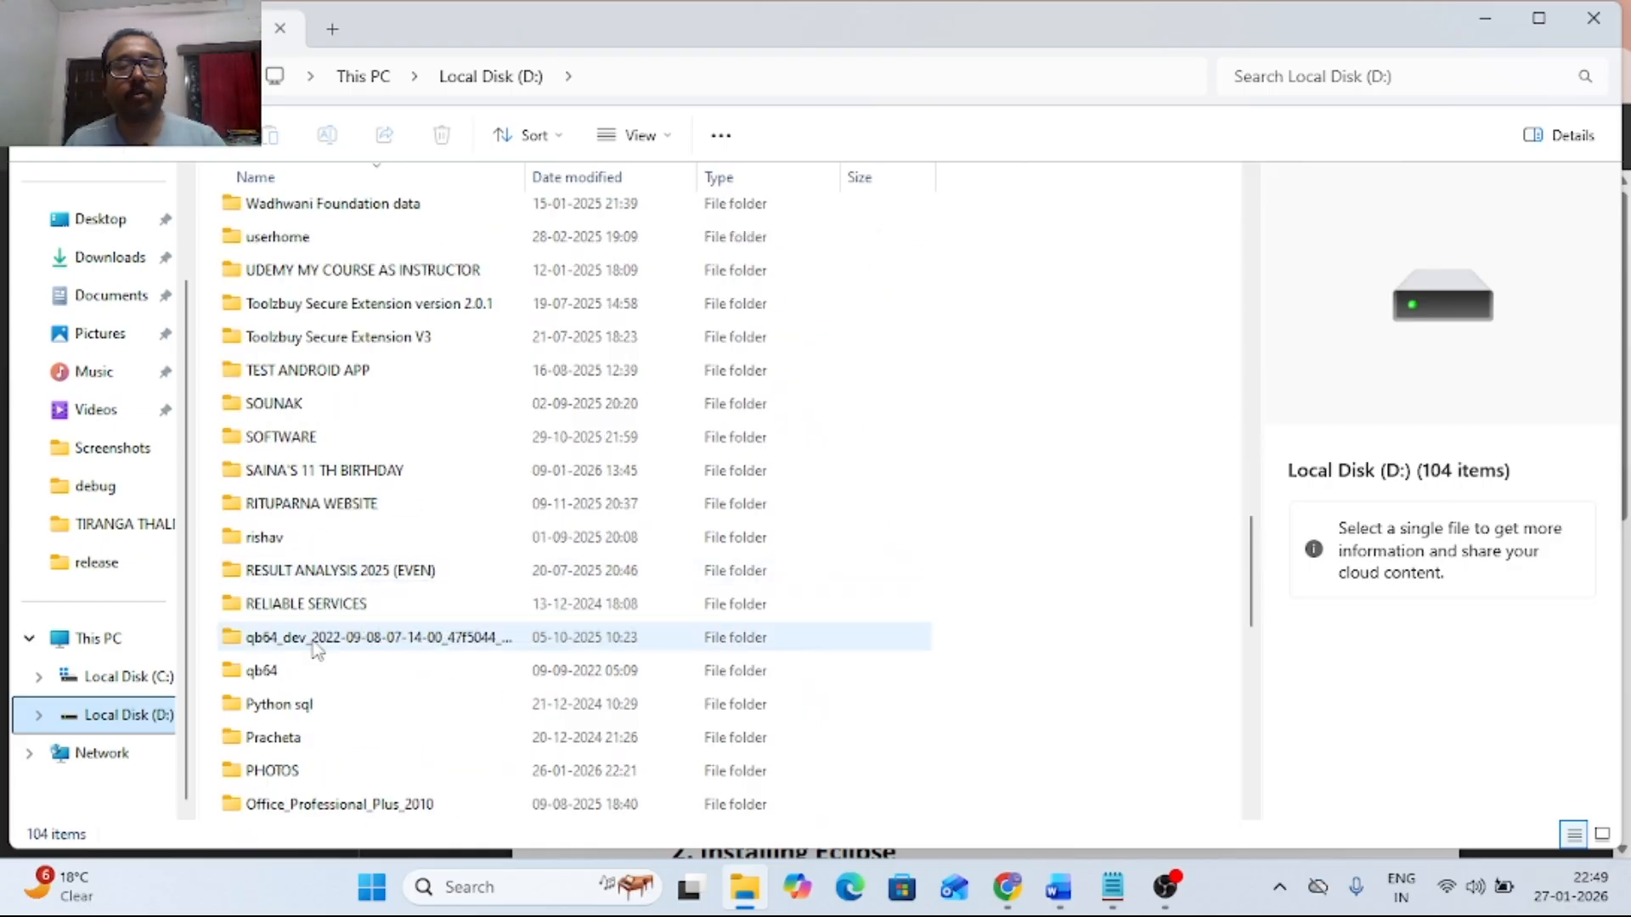
scroll(314, 650, "down", 2)
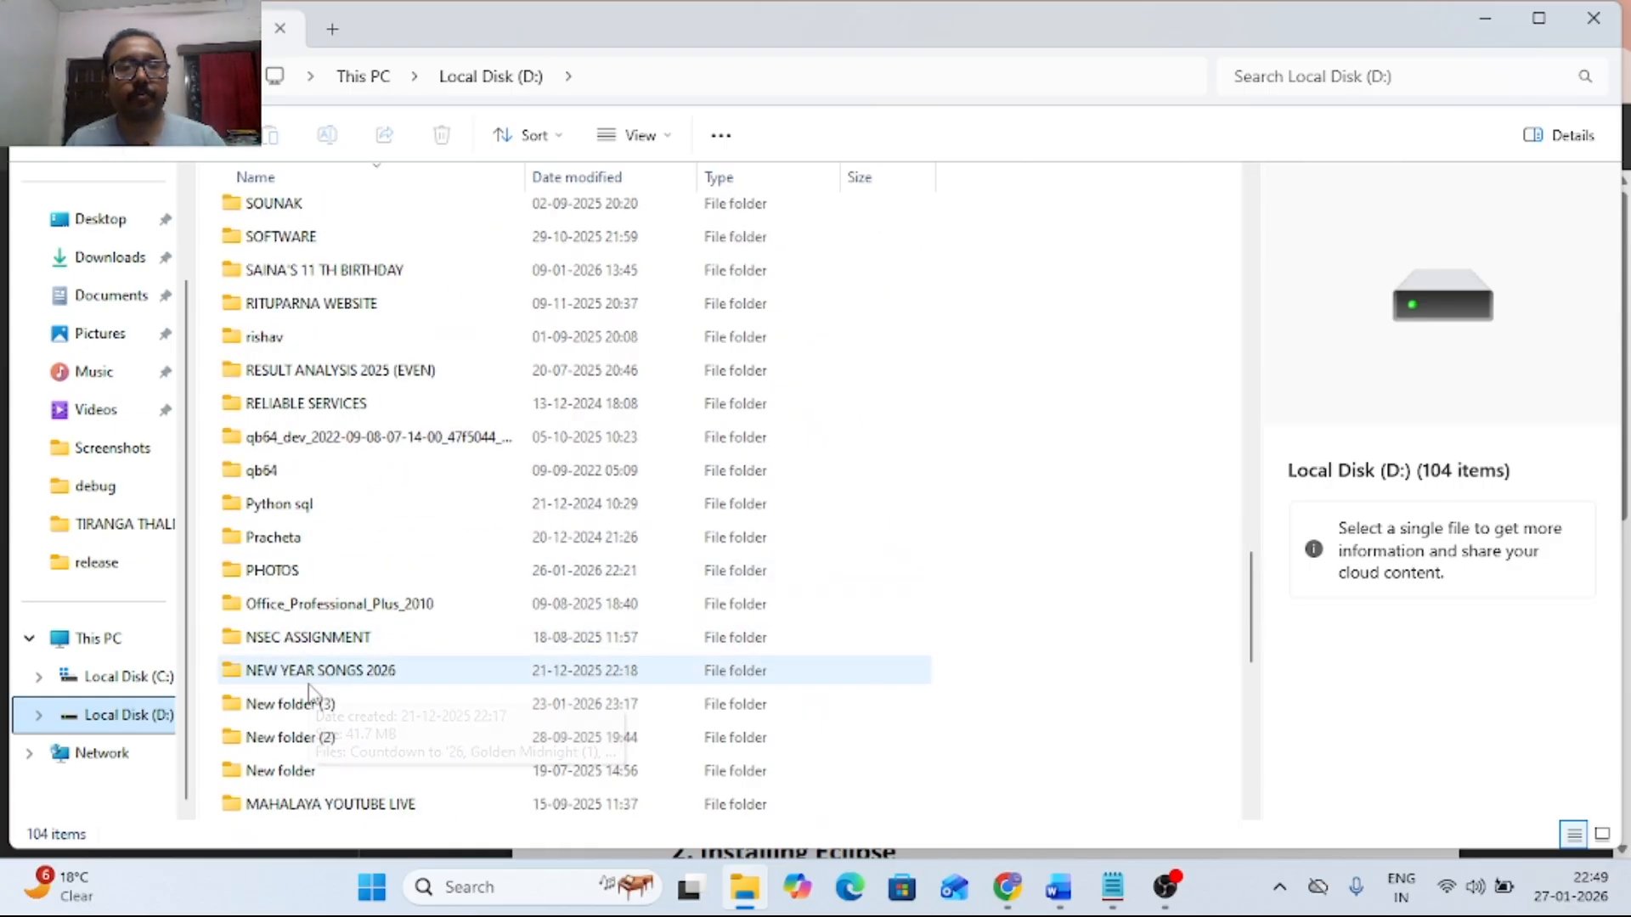
scroll(320, 638, "down", 4)
left_click(323, 673)
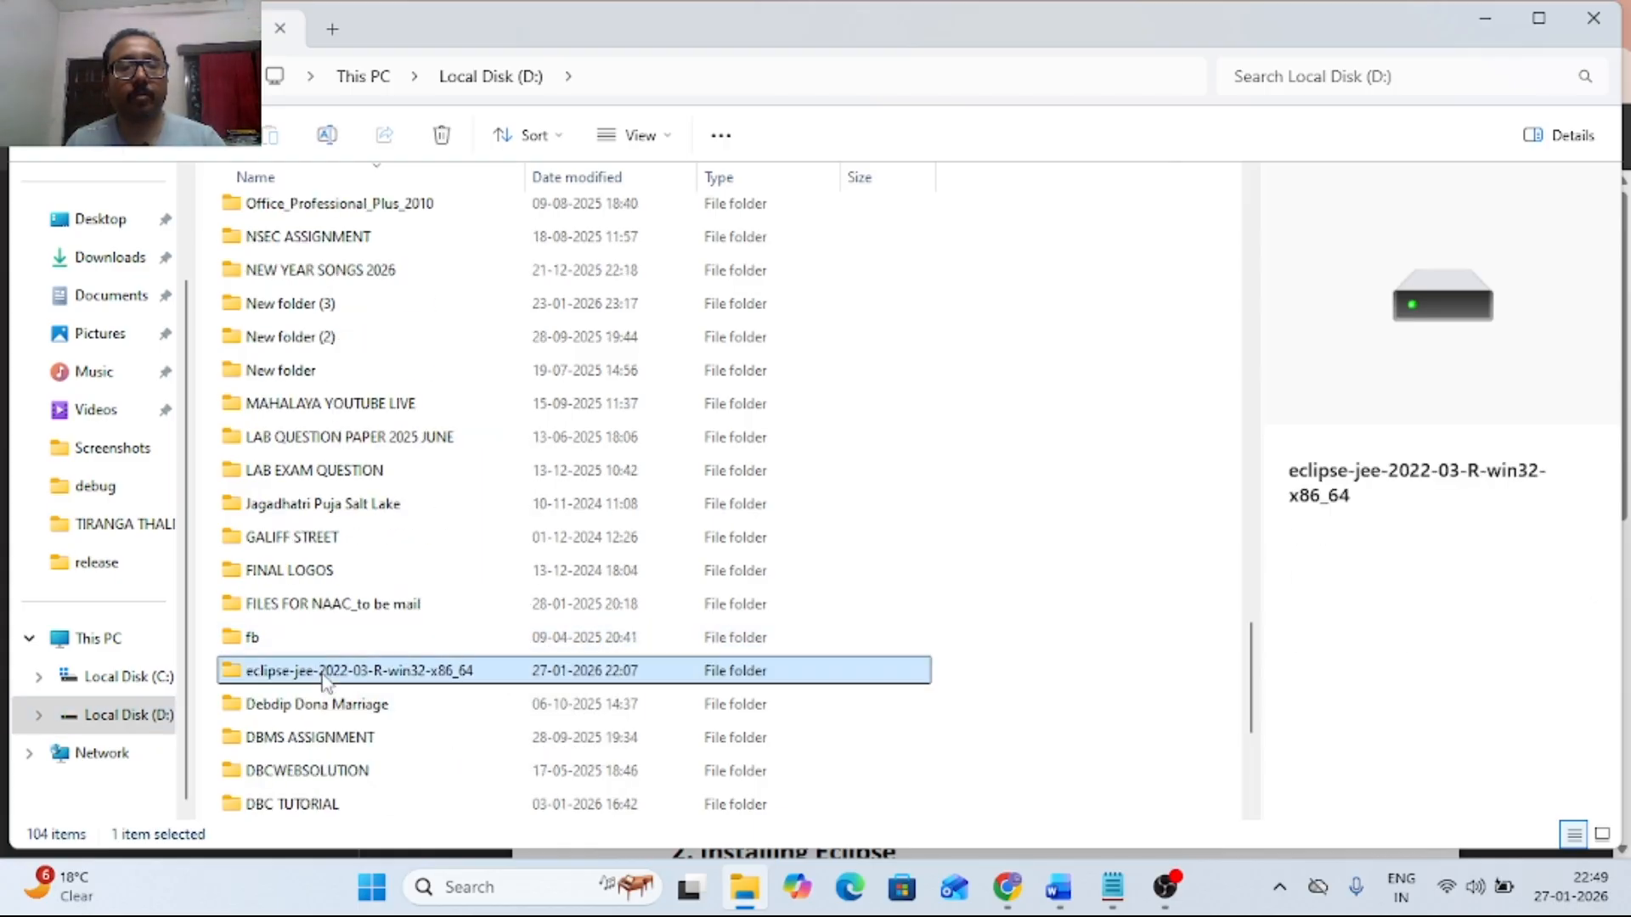
double_click(324, 673)
double_click(274, 219)
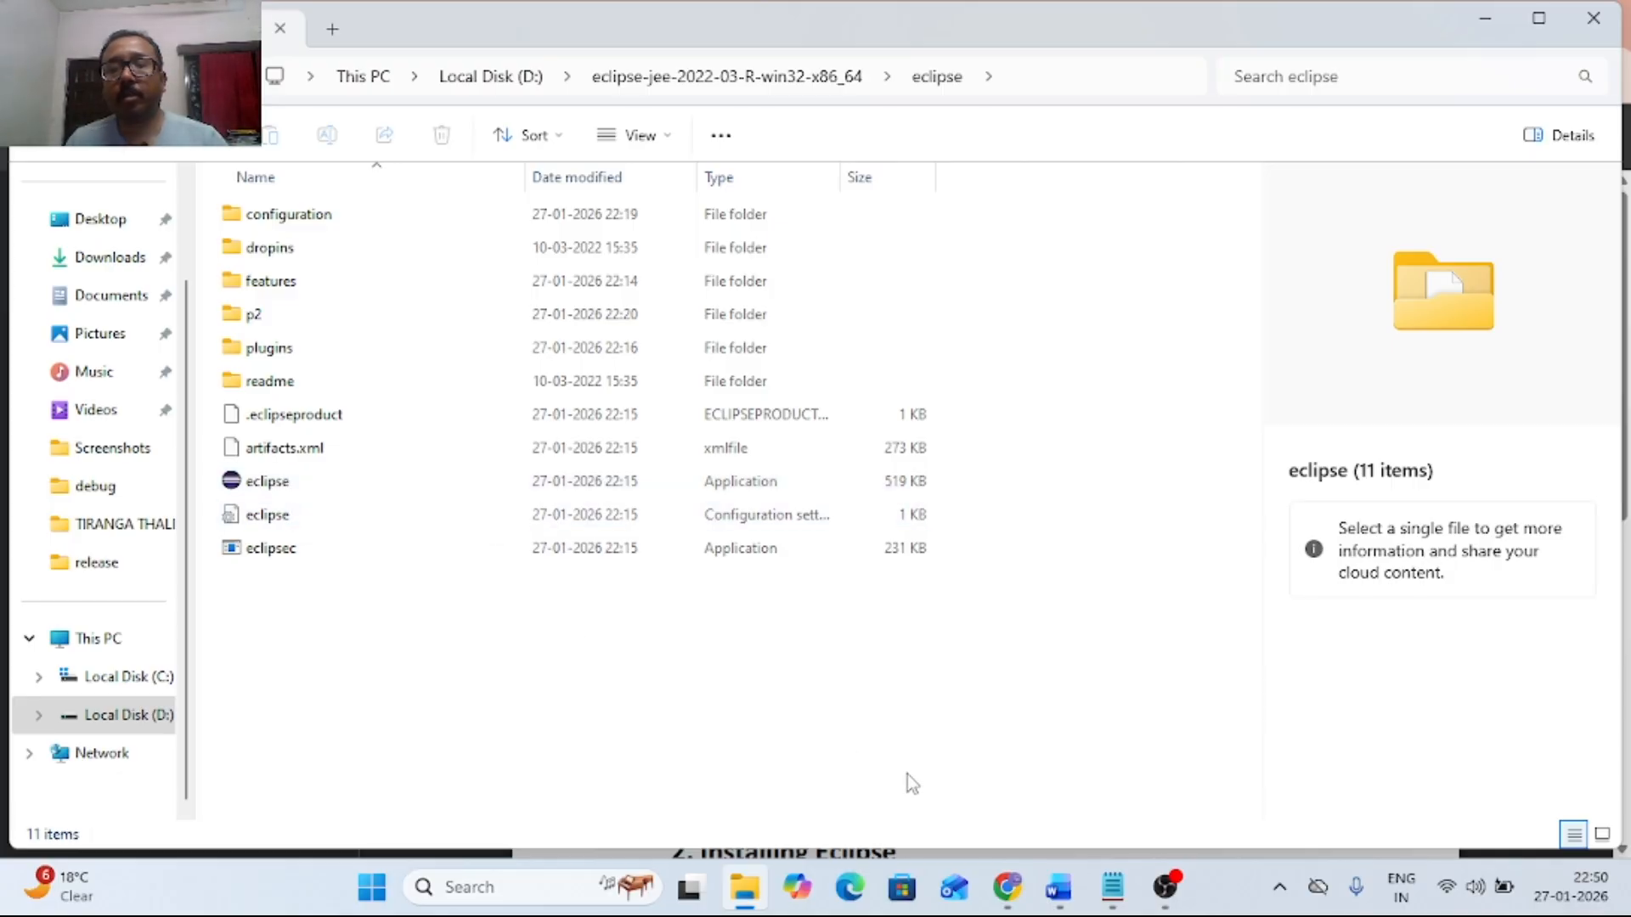
Switch to Chrome, show the downloaded Tomcat installer in its Downloads folder, and run apache-tomcat-9.0.0.M9
left_click(1005, 892)
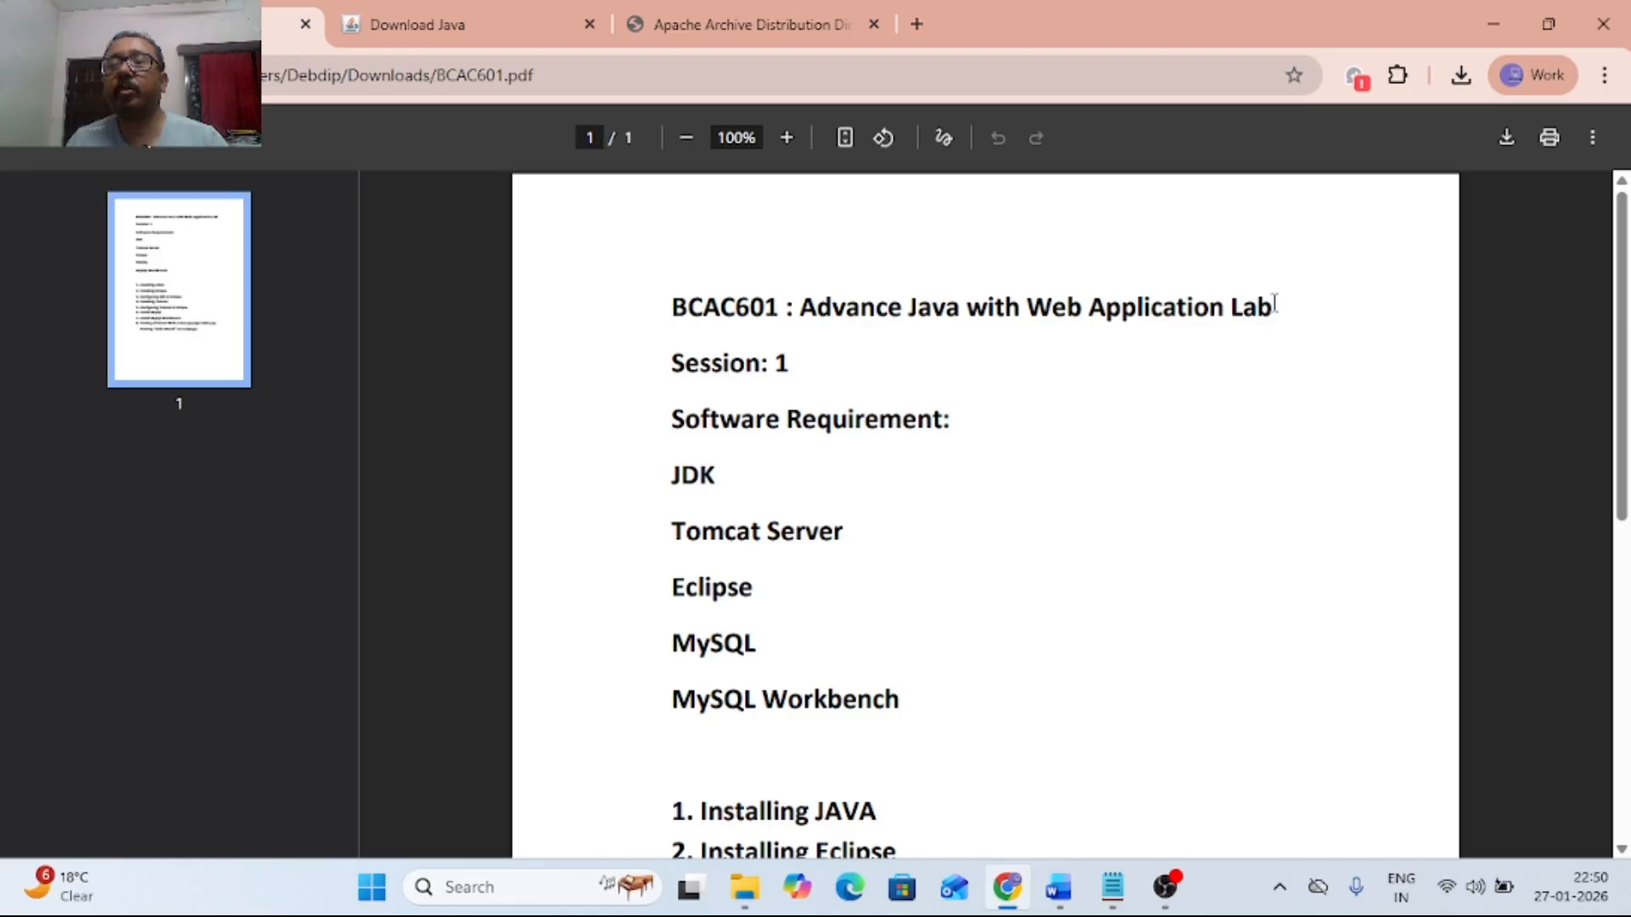
left_click(1458, 81)
mouse_move(1346, 175)
left_click(1378, 181)
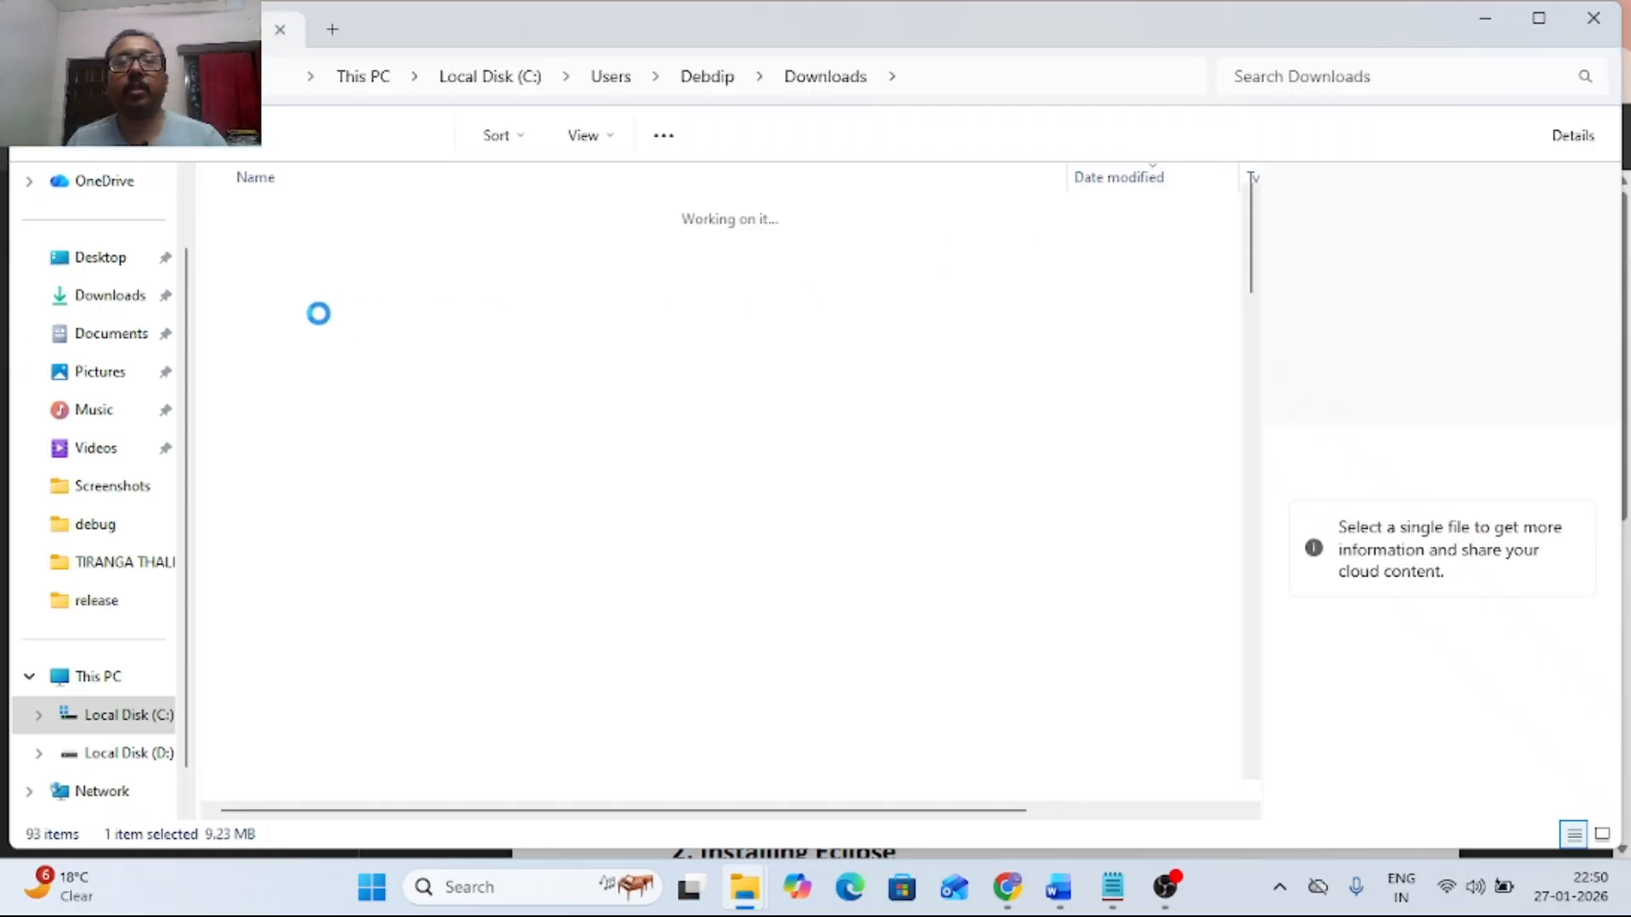
double_click(319, 255)
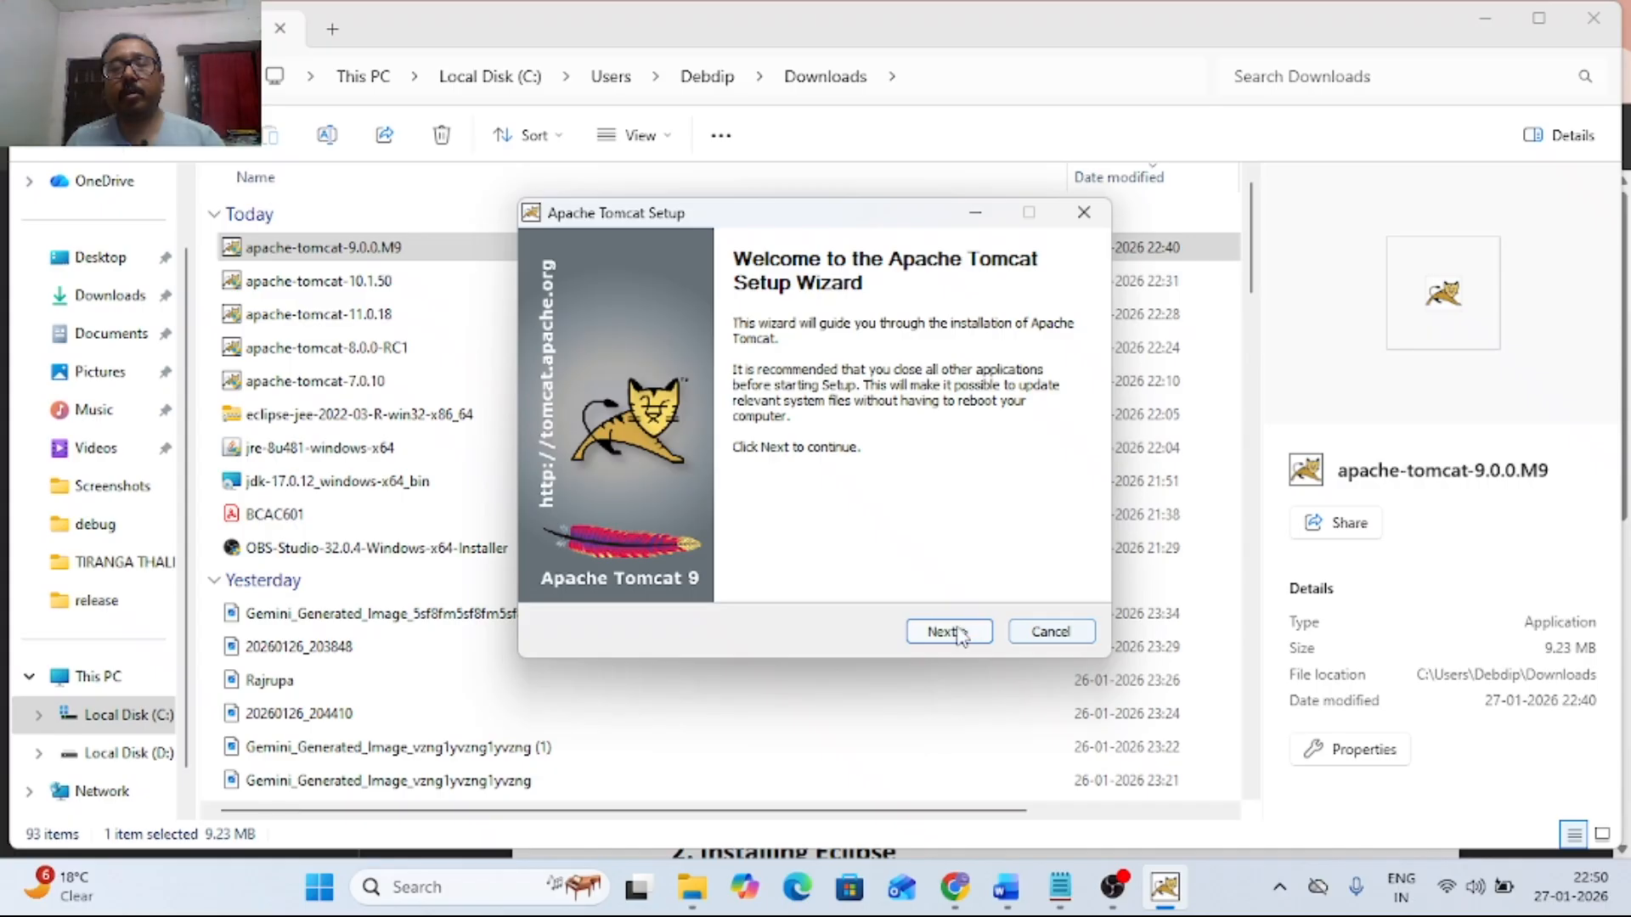
Proceed through the Tomcat setup's welcome and licence pages and accept the Normal install type with its default components
left_click(963, 635)
left_click(962, 635)
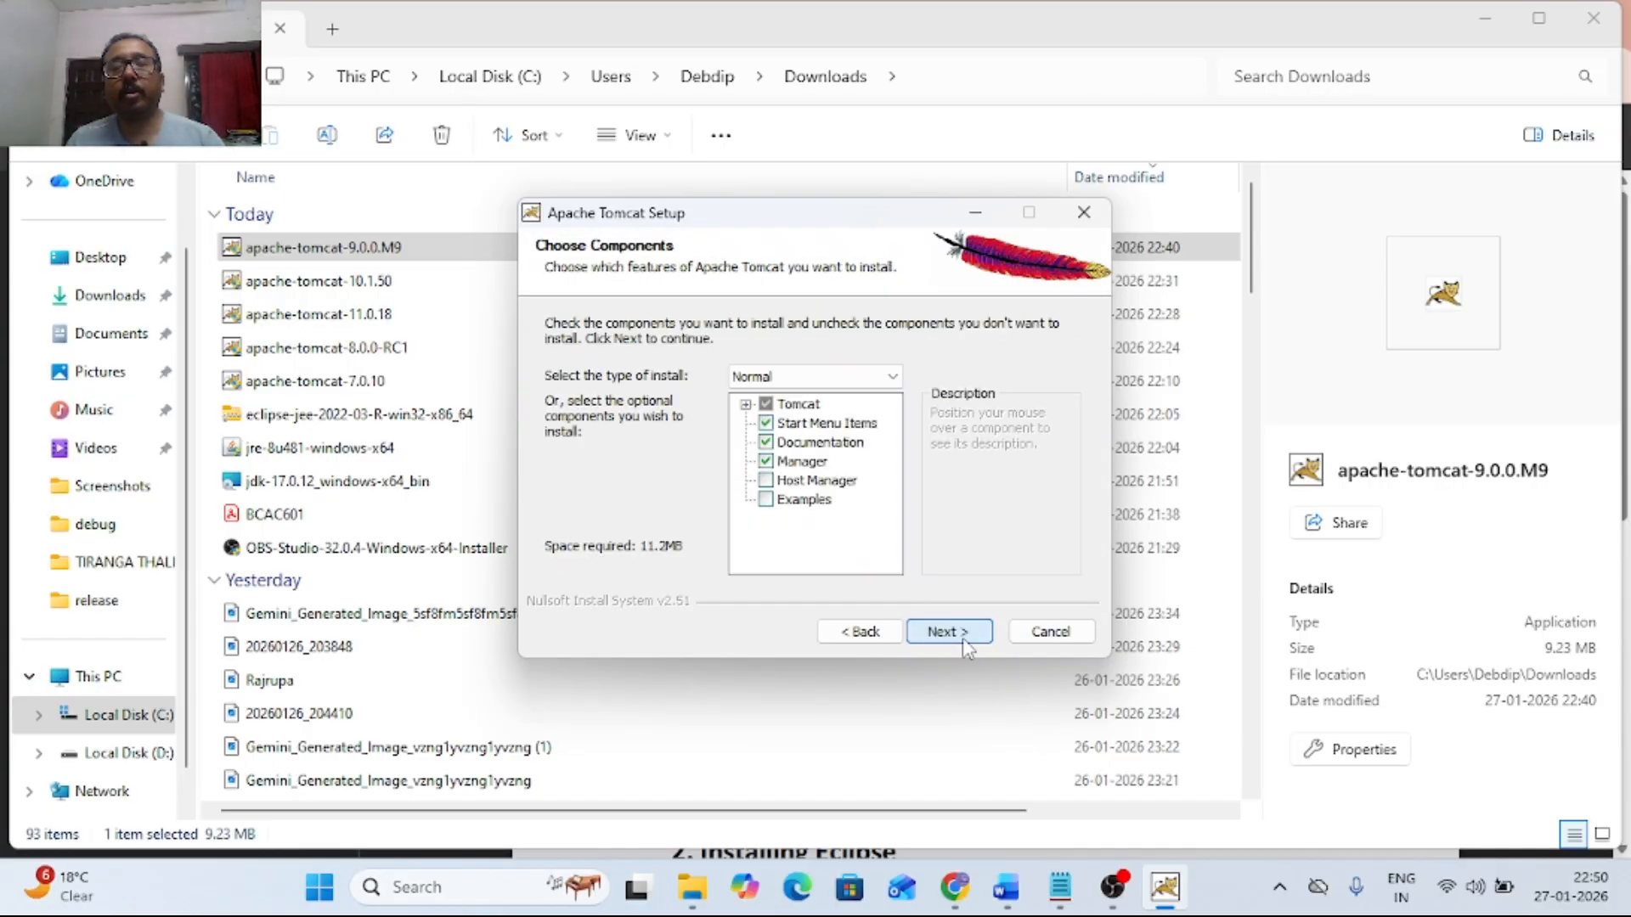
left_click(963, 642)
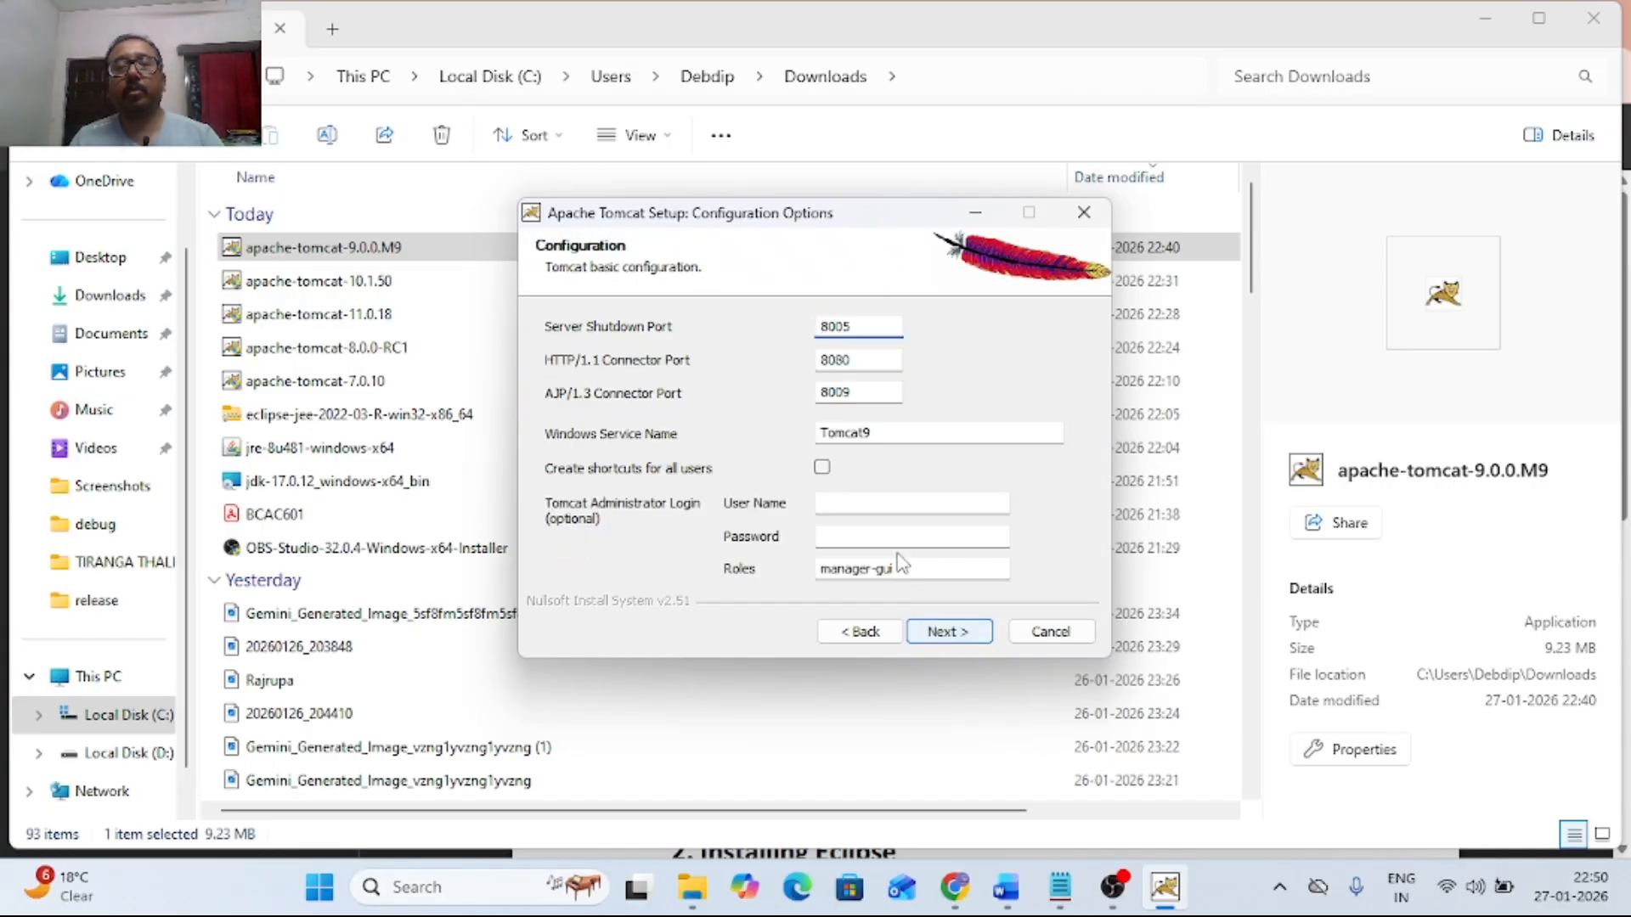
Set the Tomcat administrator user name to root, enter the administrator password, and accept the default port configuration
left_click(875, 507)
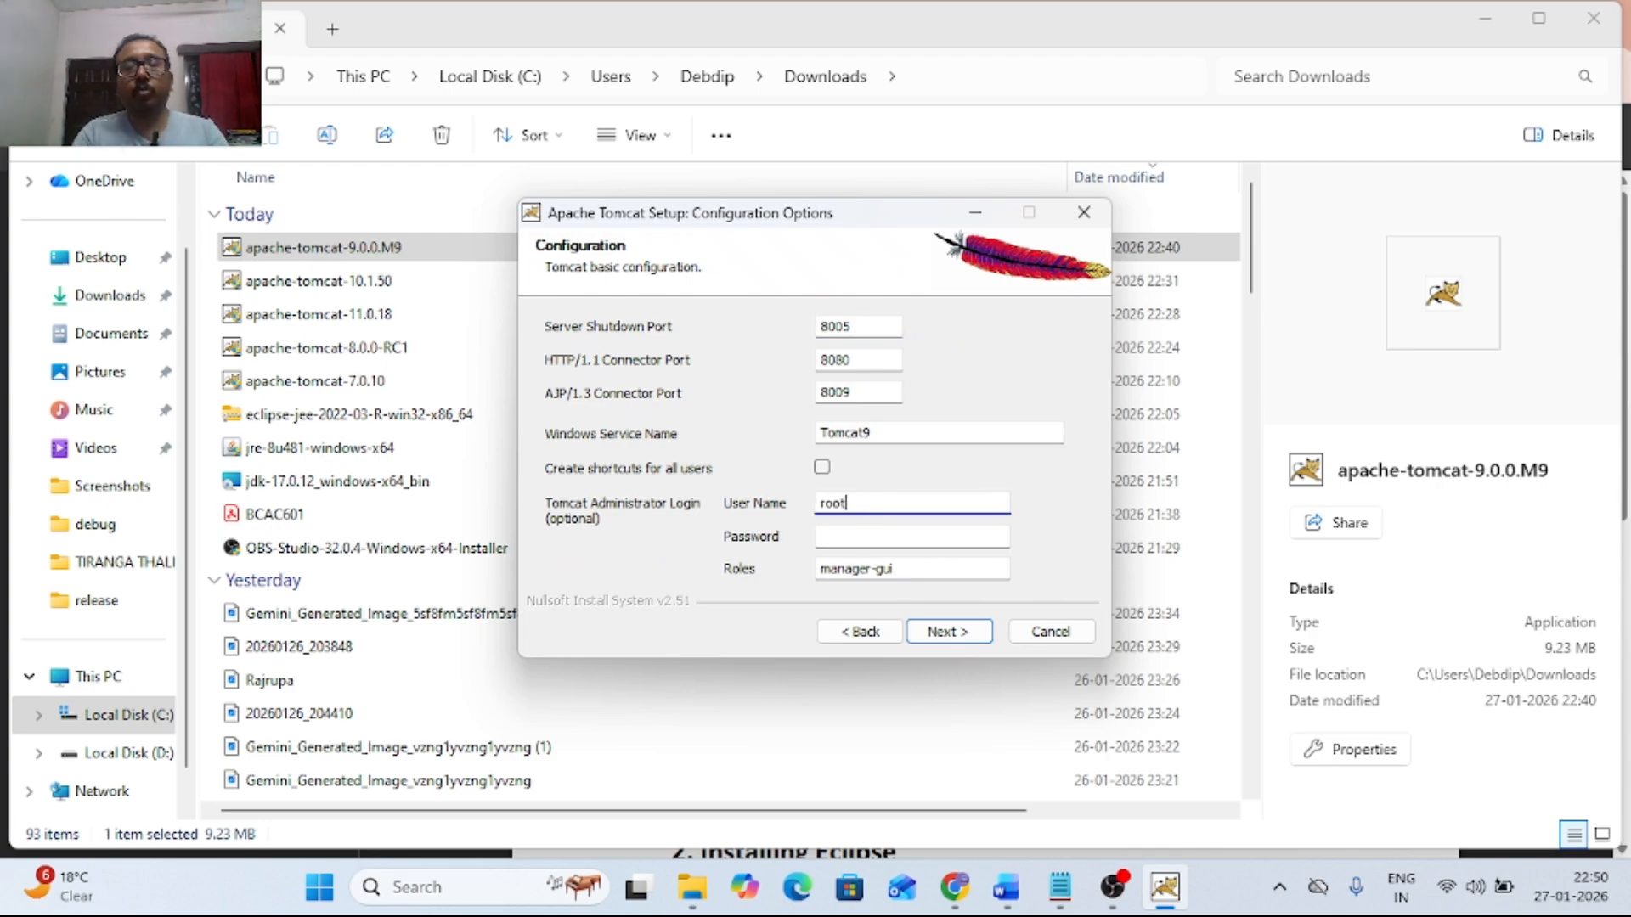
left_click(837, 536)
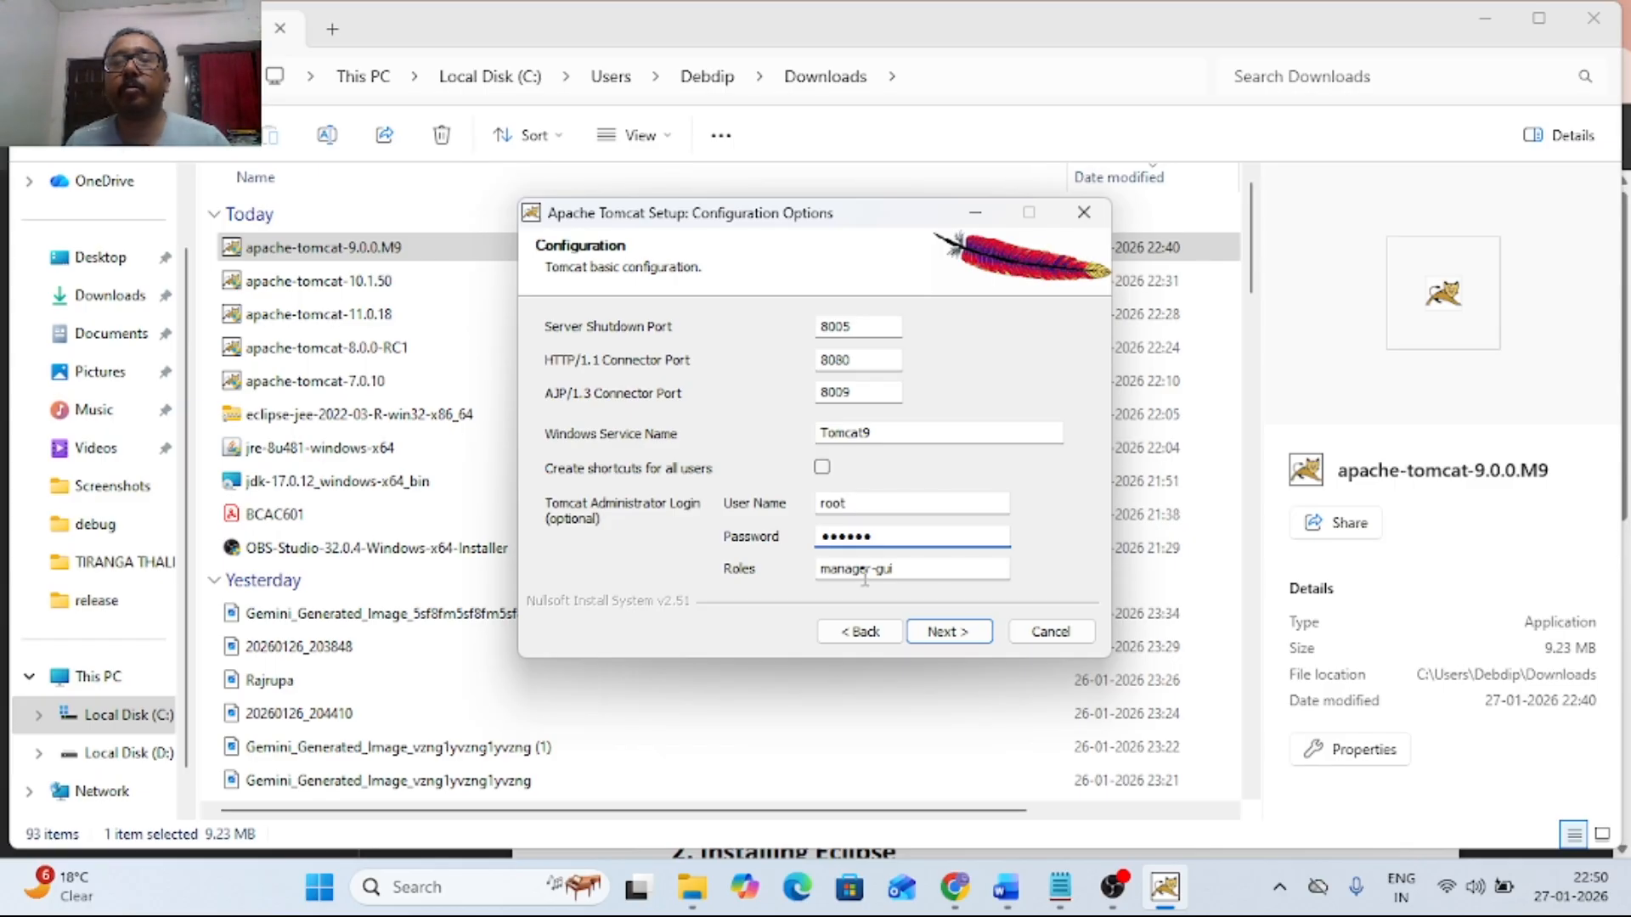
left_click(963, 645)
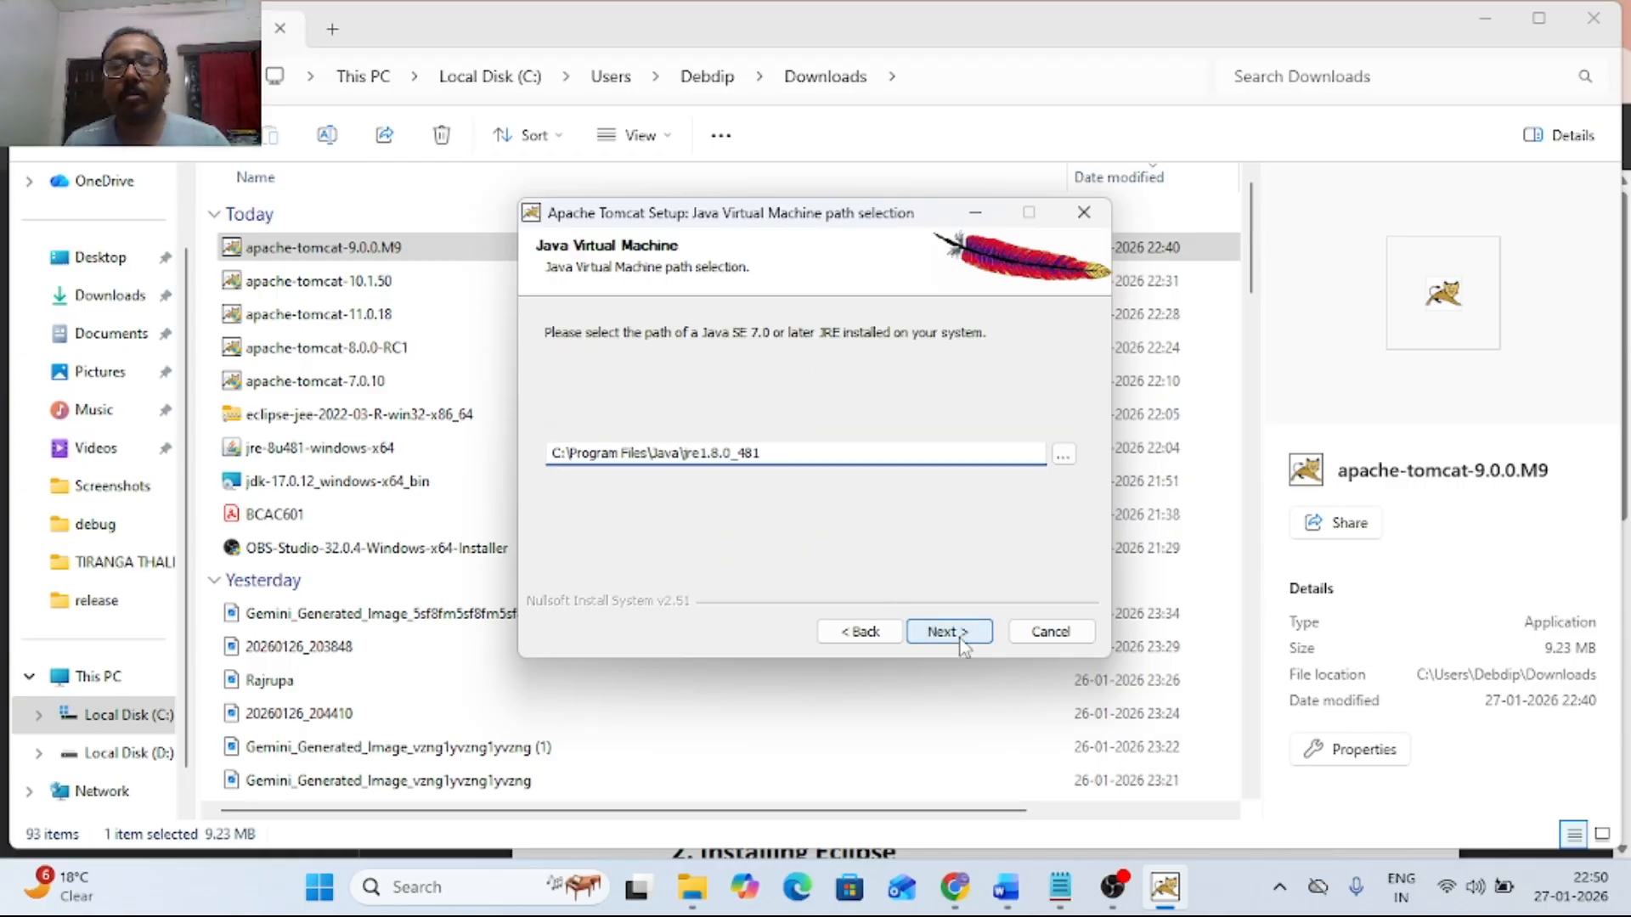
Accept C:\Program Files\Java\jre1.8.0_481 as the Java Virtual Machine path and install Apache Tomcat
left_click(963, 645)
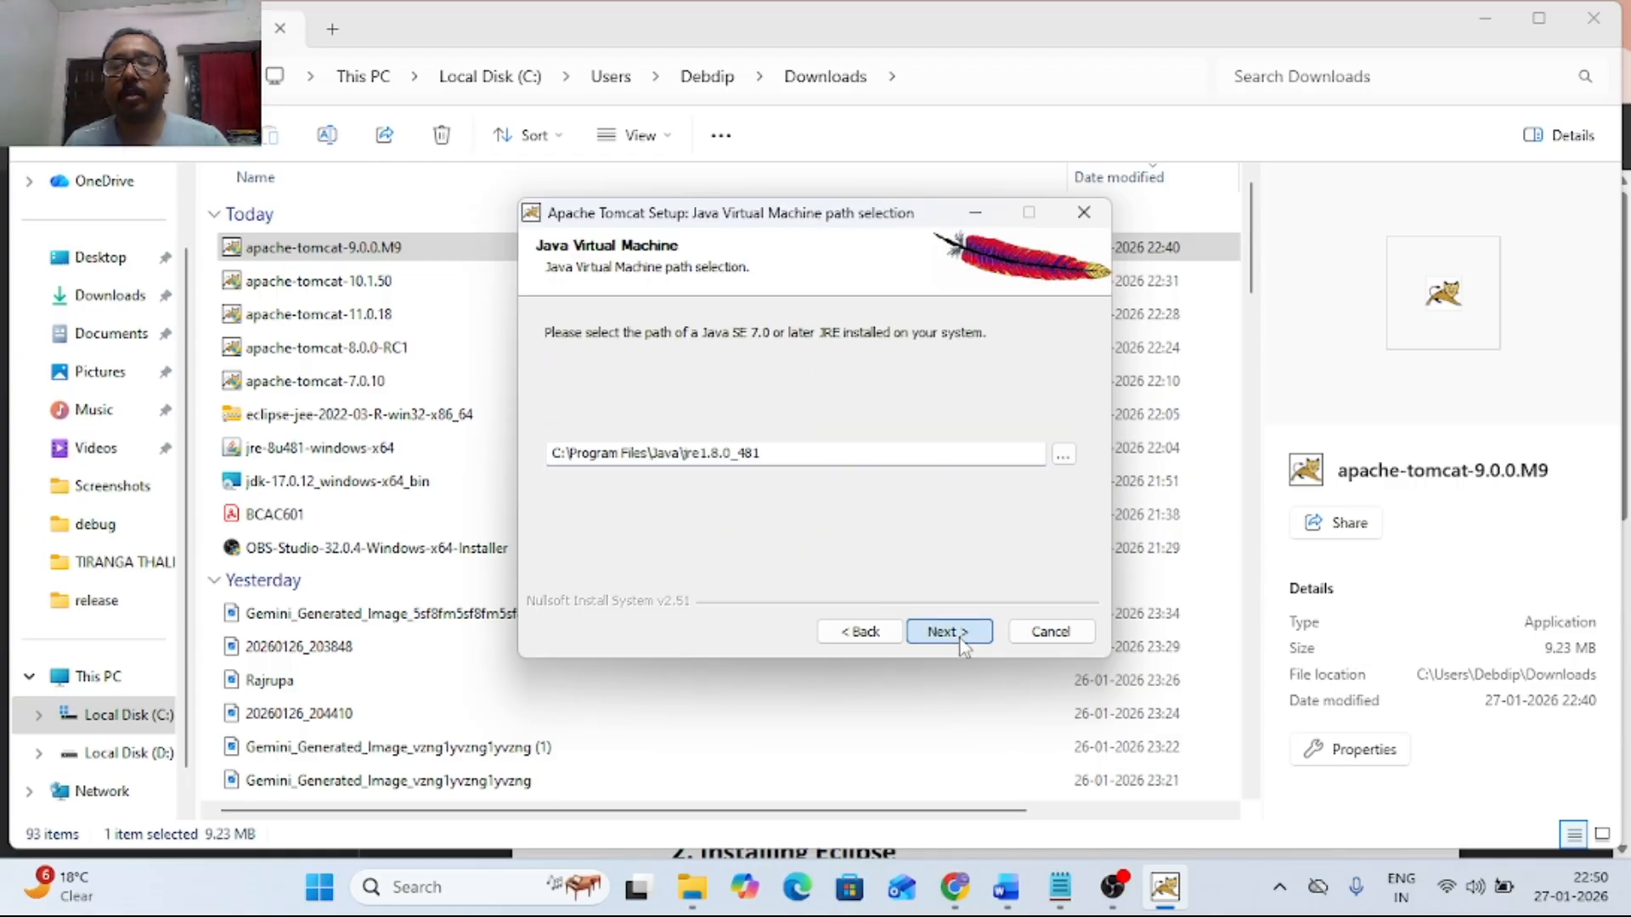
left_click(963, 645)
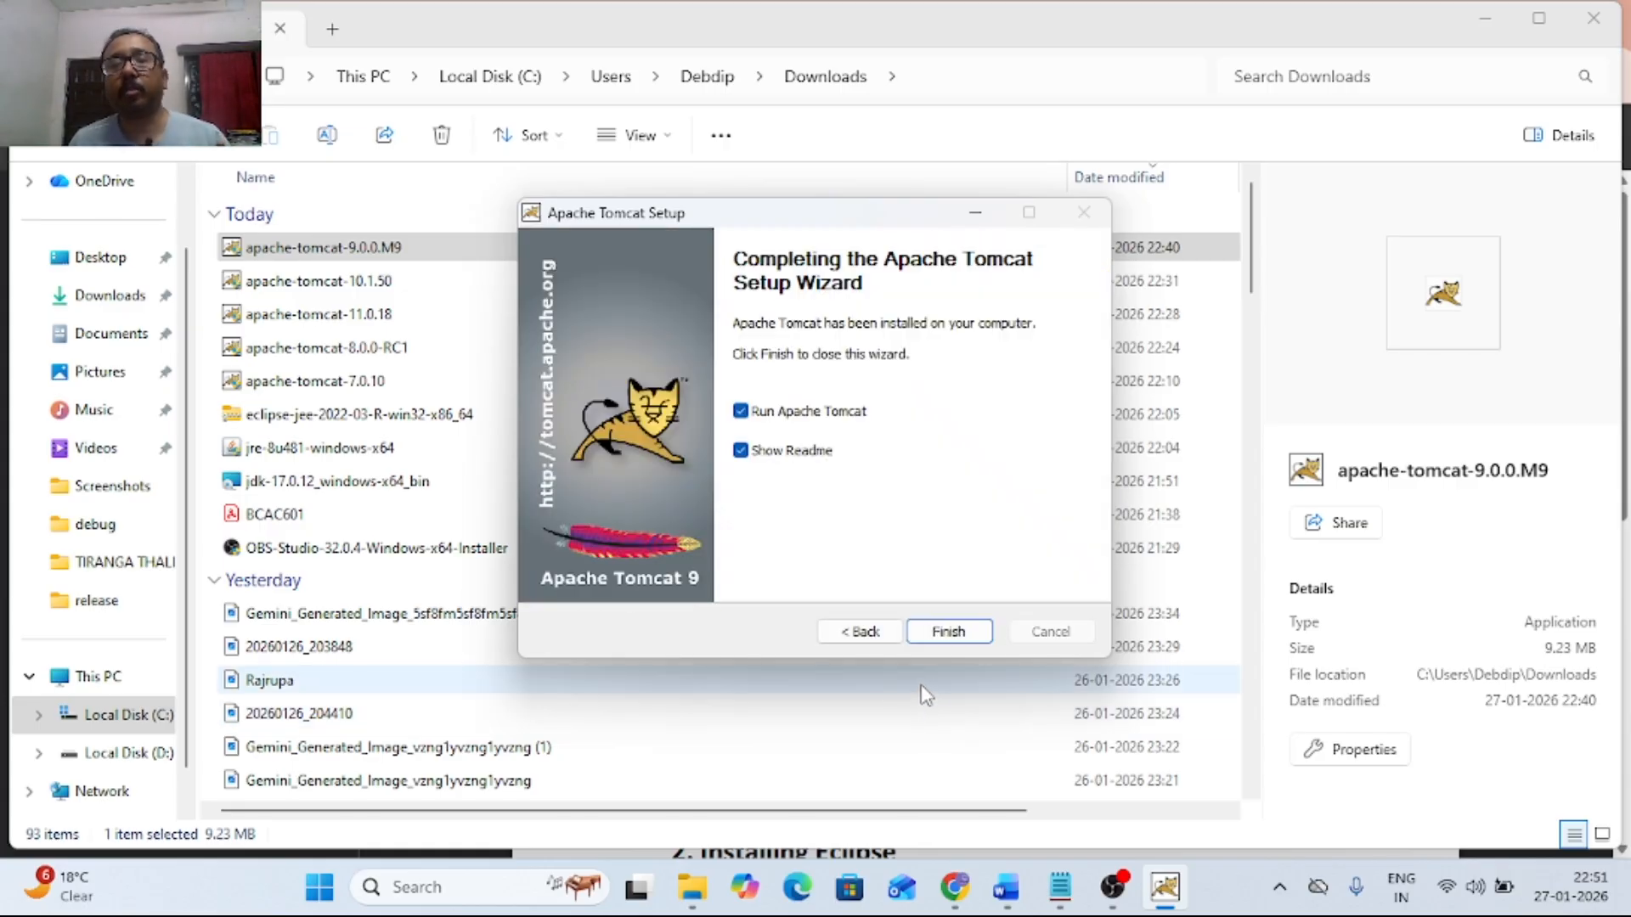
Finish the Apache Tomcat setup wizard and look through the files in the Downloads folder
left_click(952, 641)
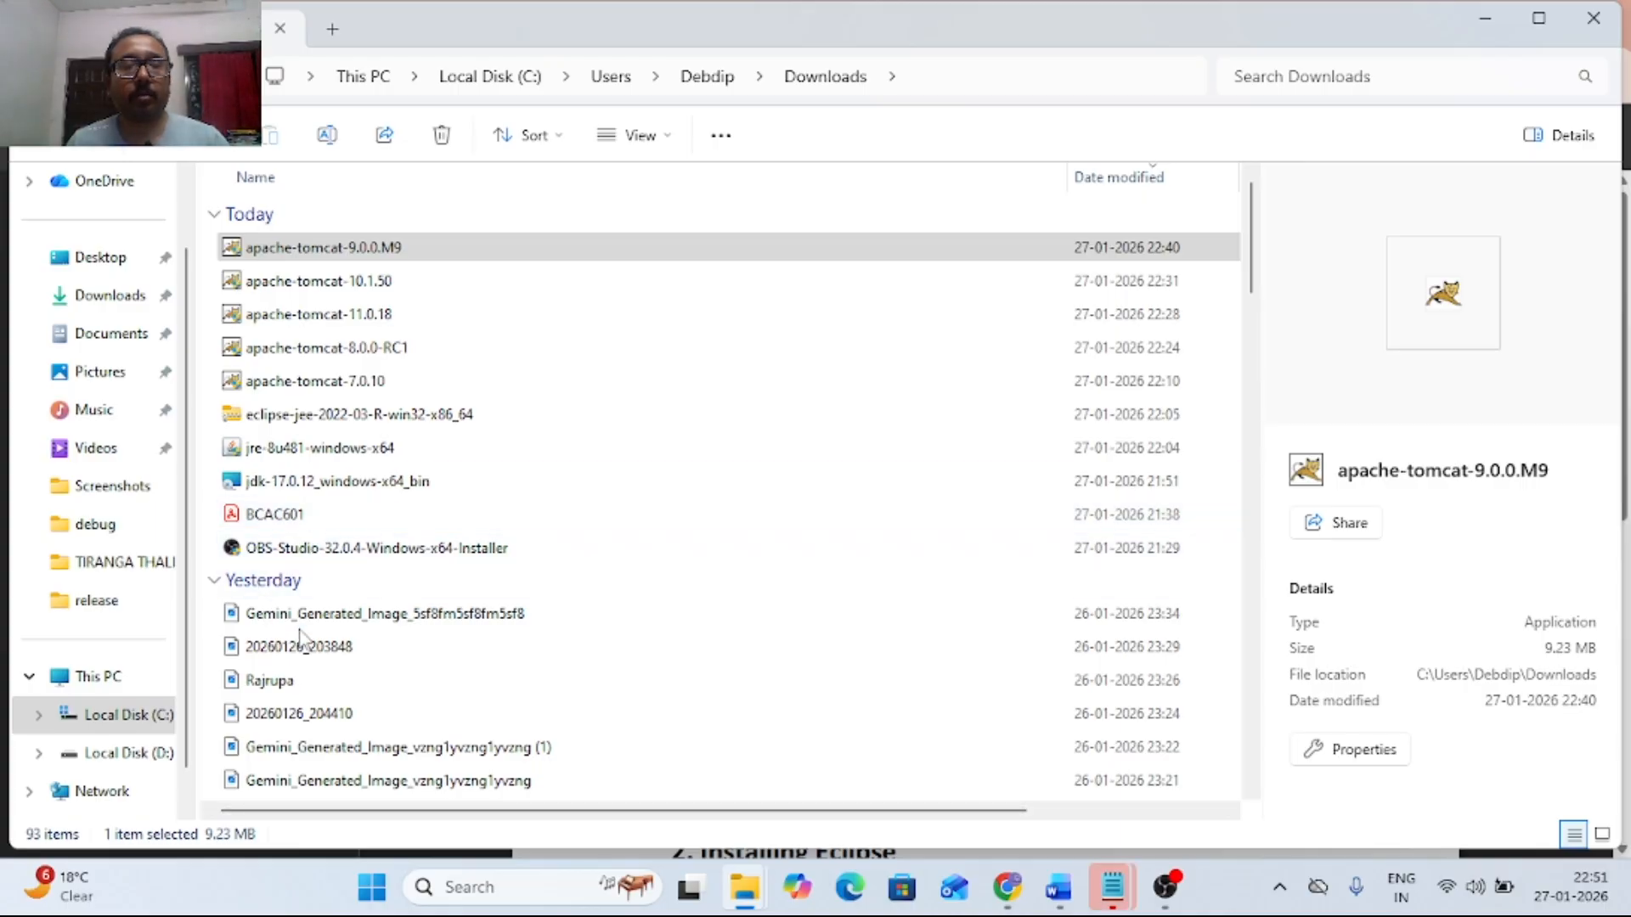
scroll(280, 611, "down", 10)
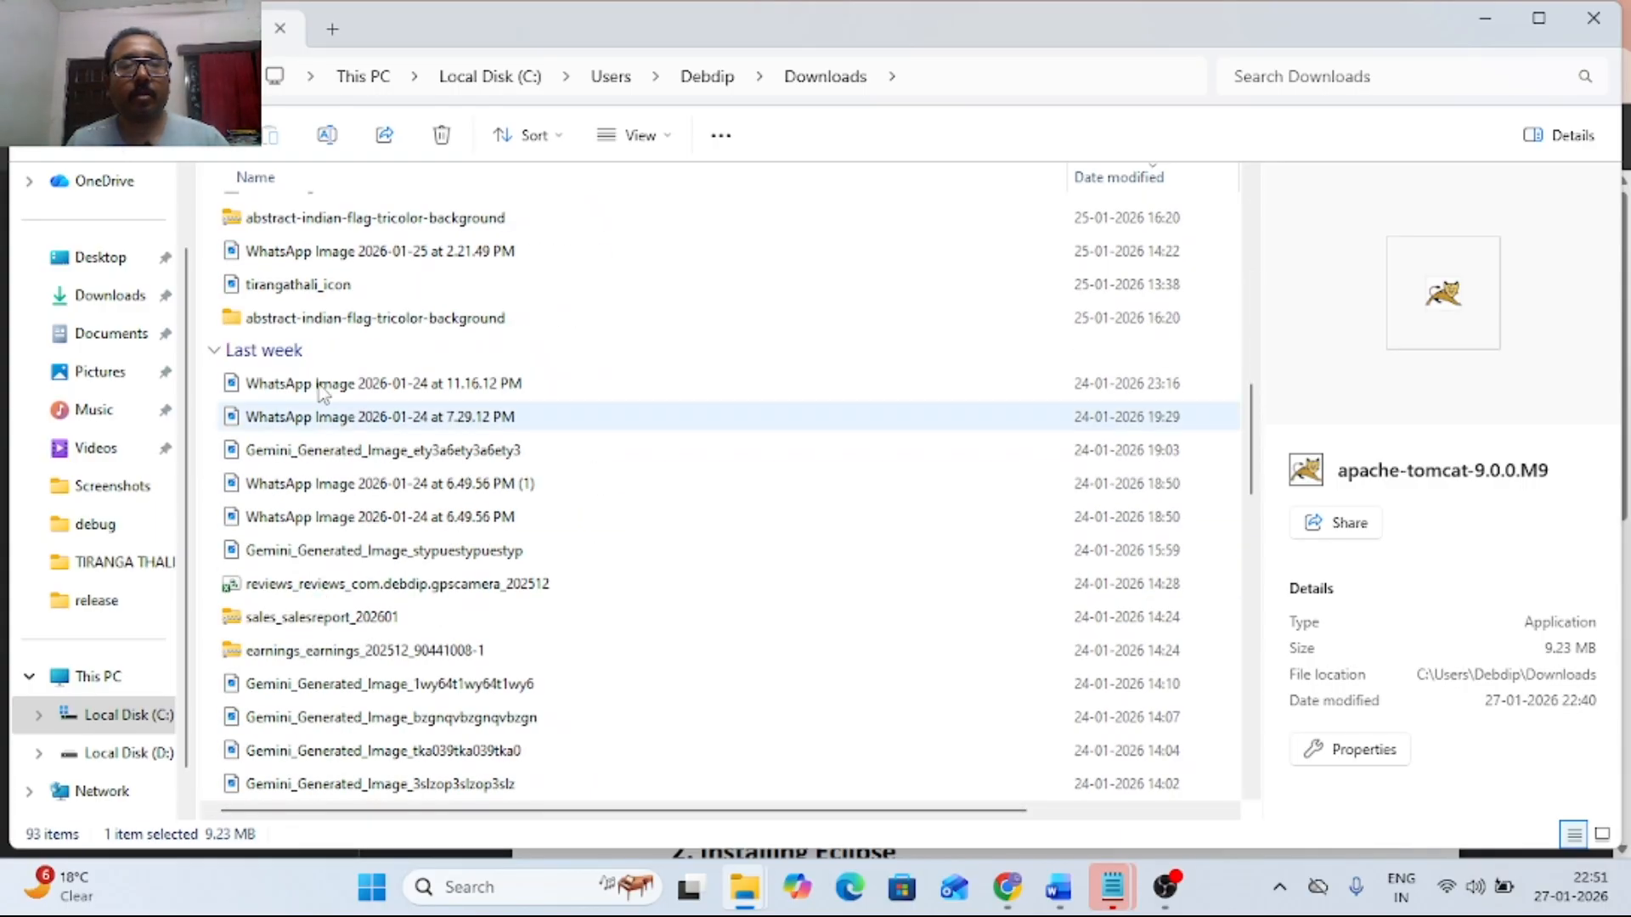
scroll(344, 656, "down", 15)
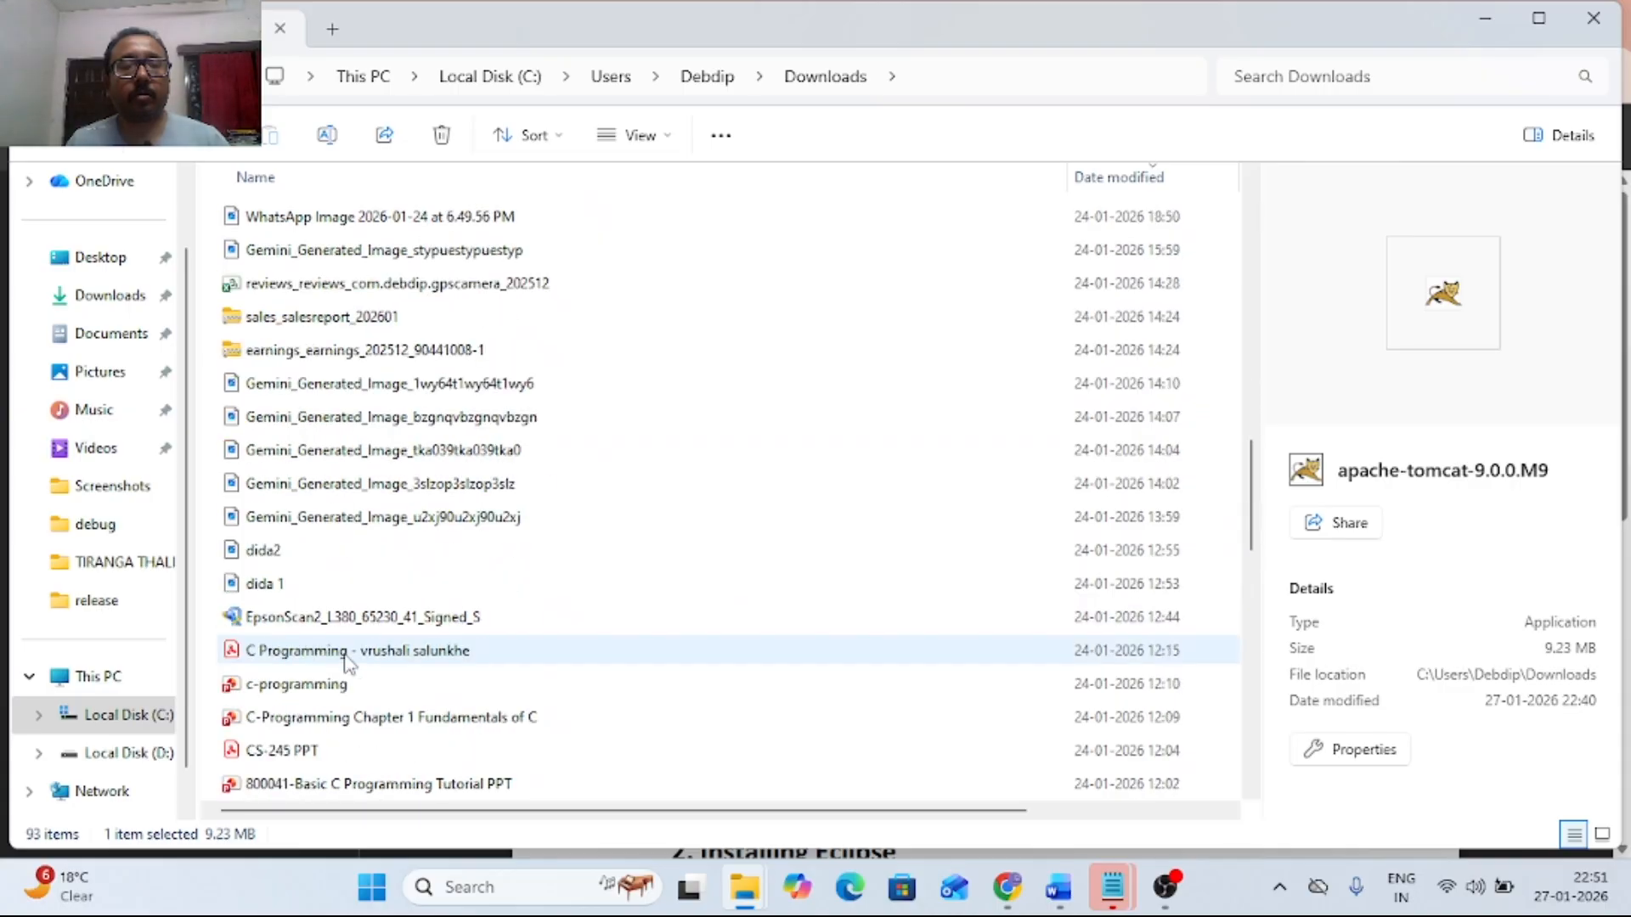
scroll(348, 675, "down", 3)
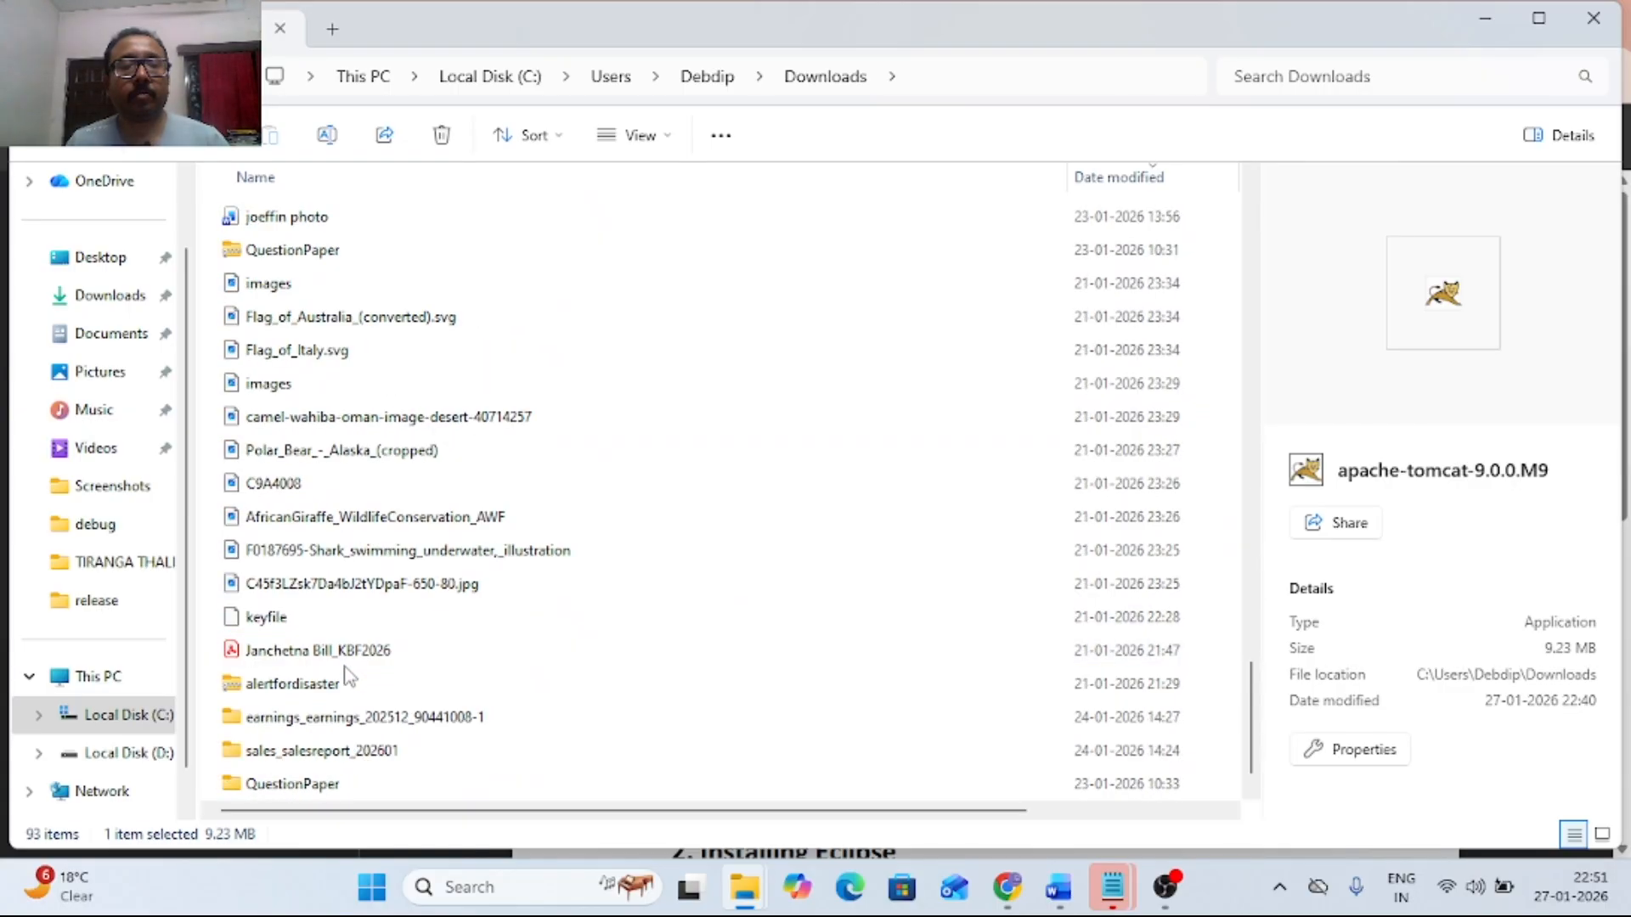
scroll(348, 679, "up", 20)
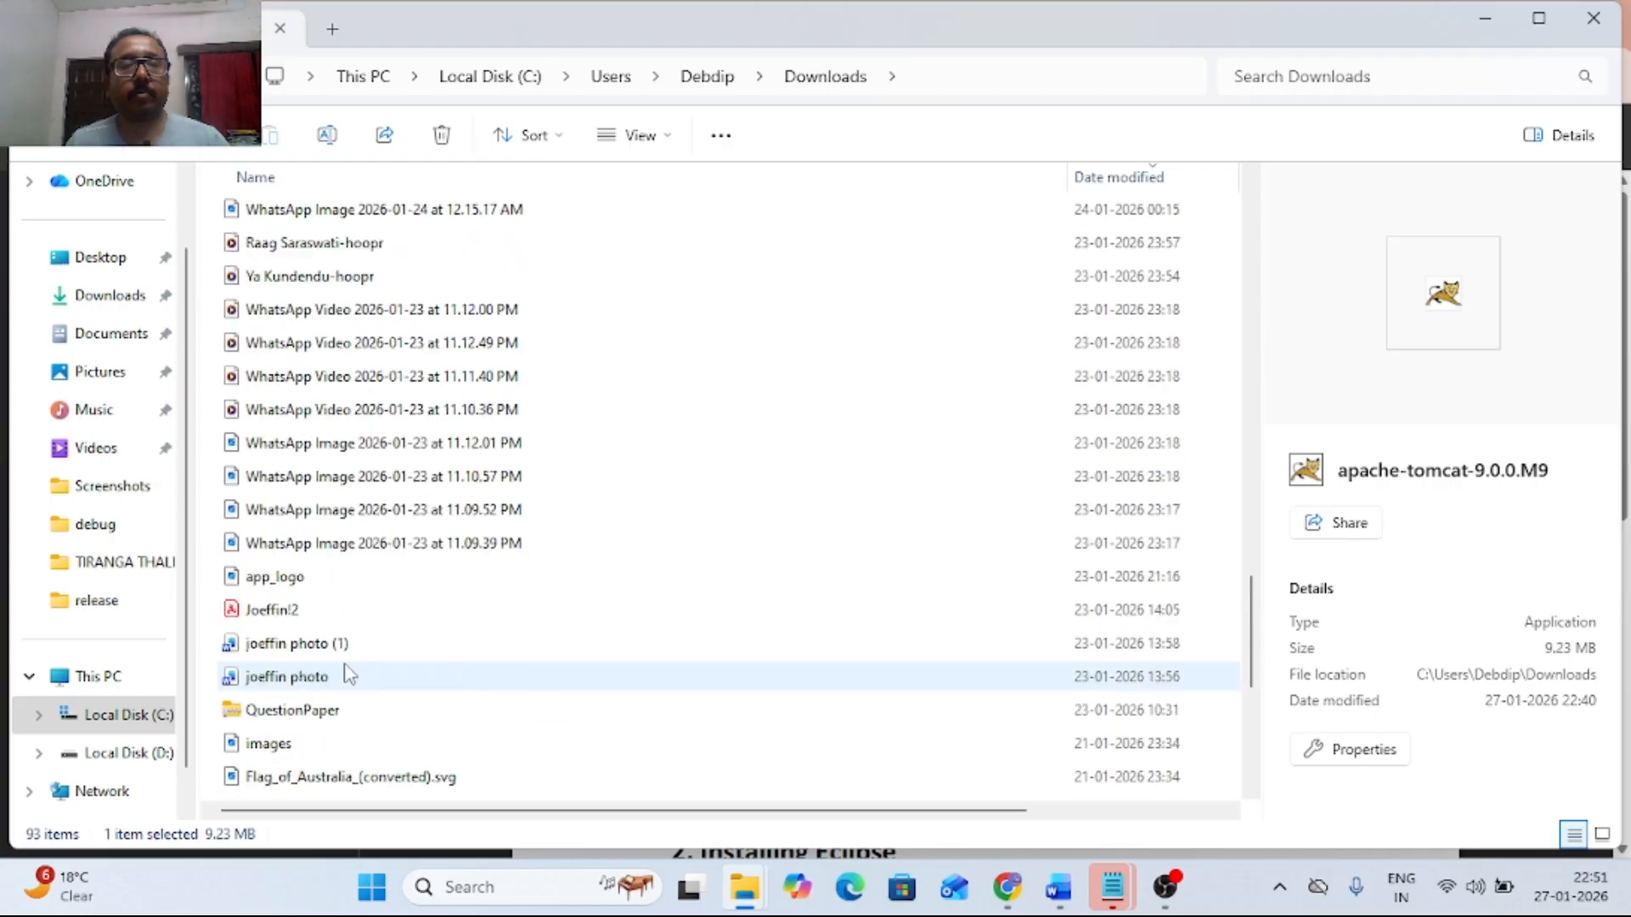
scroll(364, 563, "up", 2)
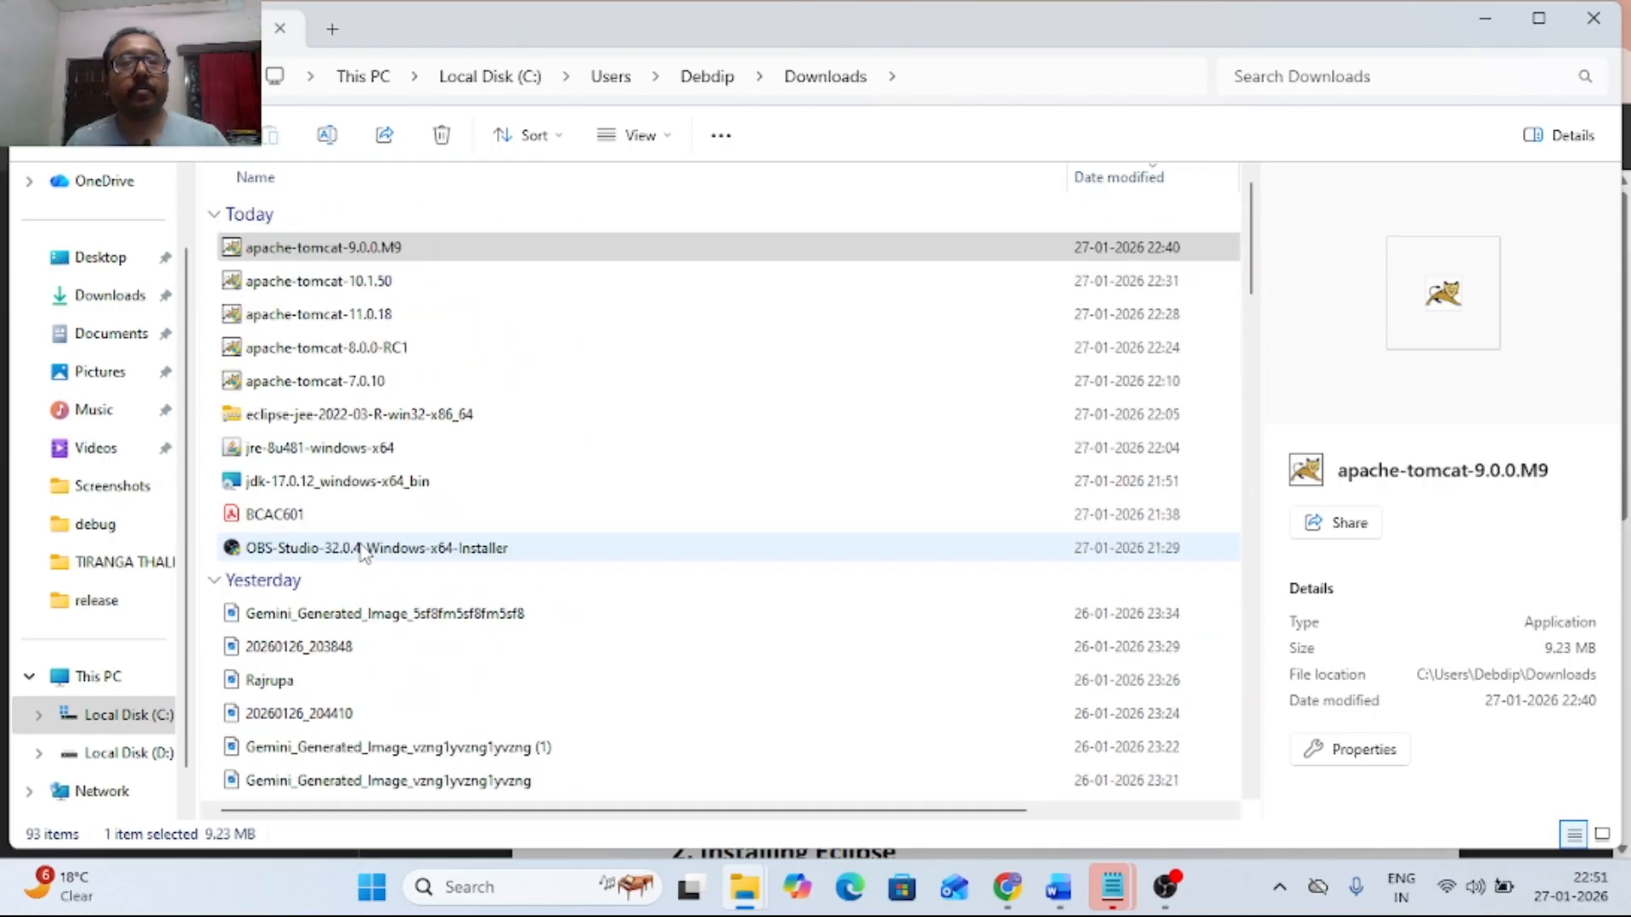
scroll(363, 552, "down", 5)
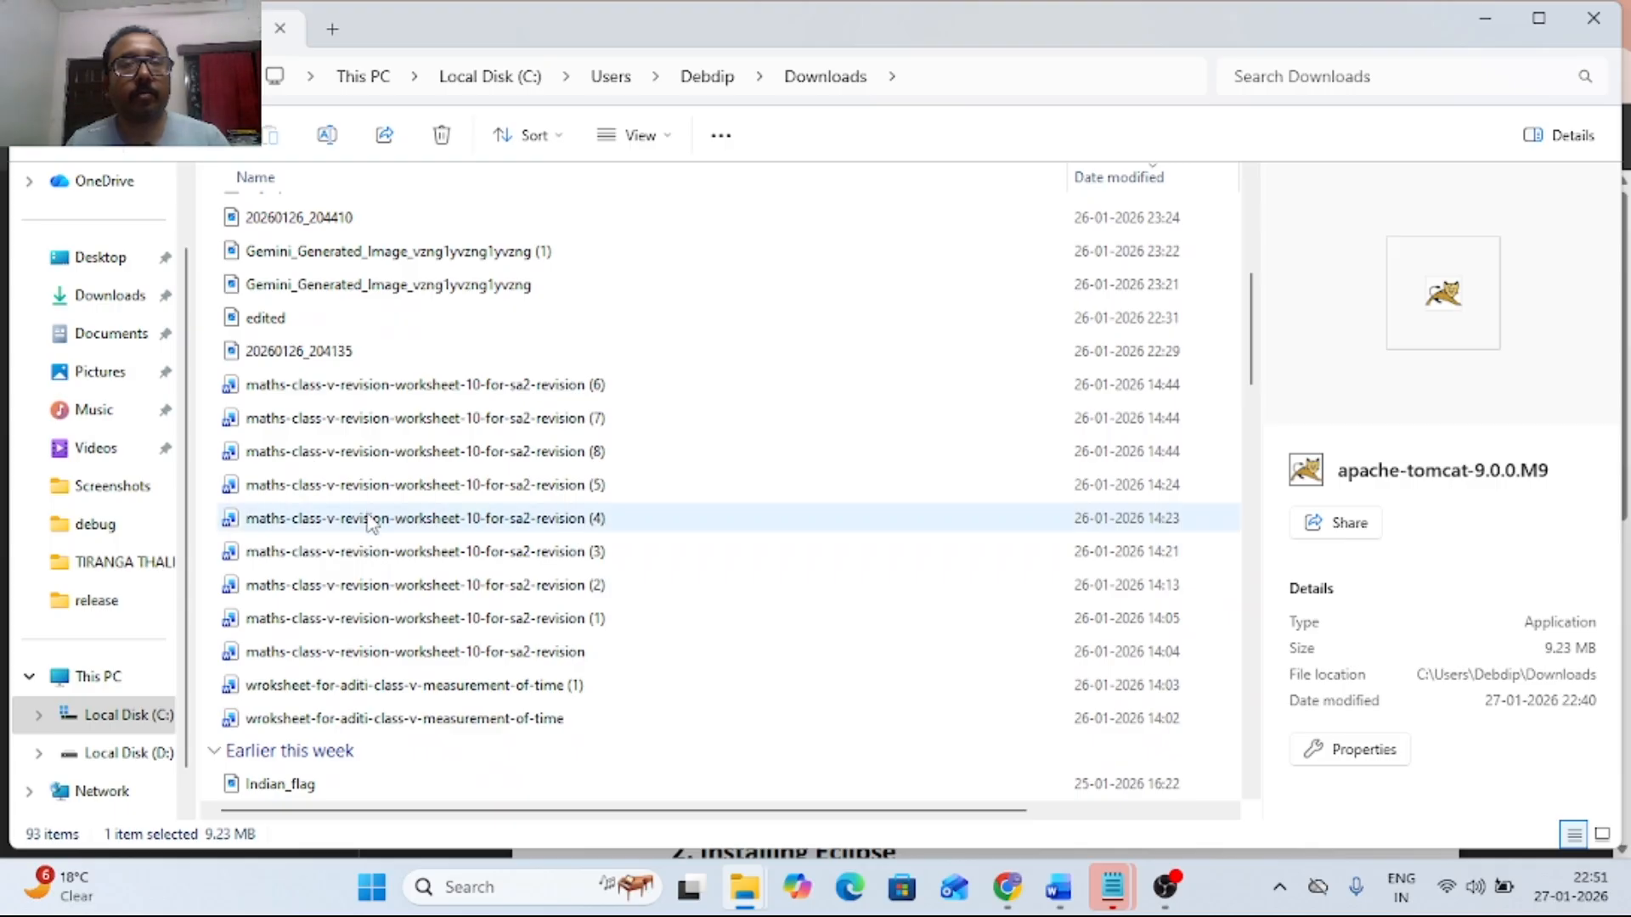
Find and open the eclipse-jee-2022-03-R-win32-x86_64 folder on Local Disk (D:)
left_click(110, 754)
scroll(330, 552, "down", 5)
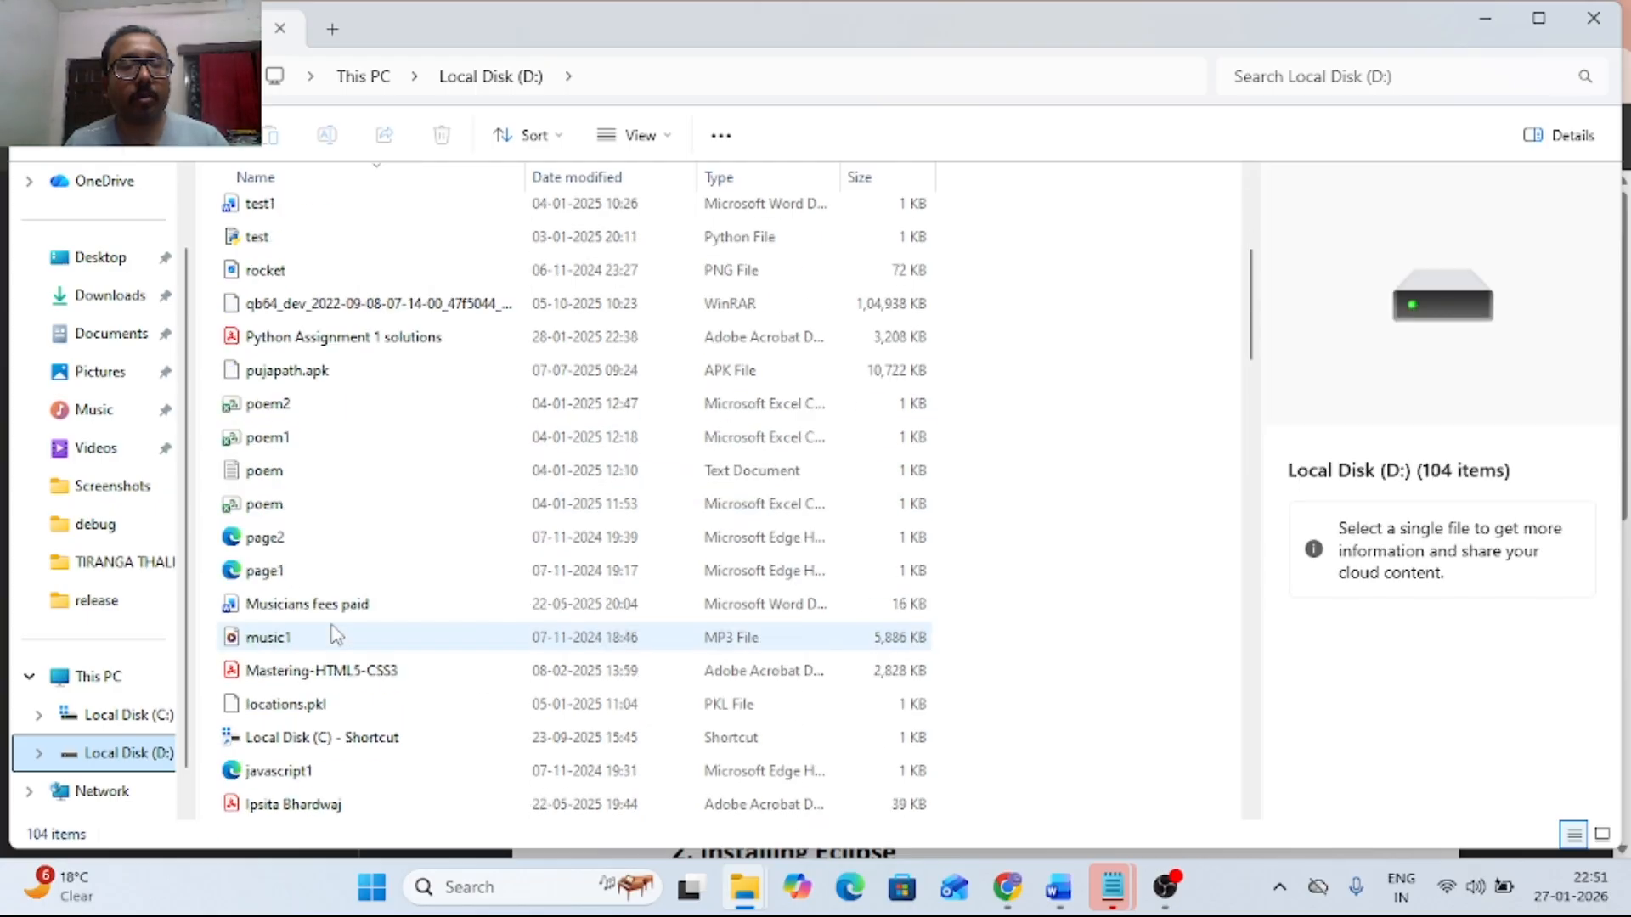
scroll(334, 636, "down", 4)
scroll(334, 636, "down", 4)
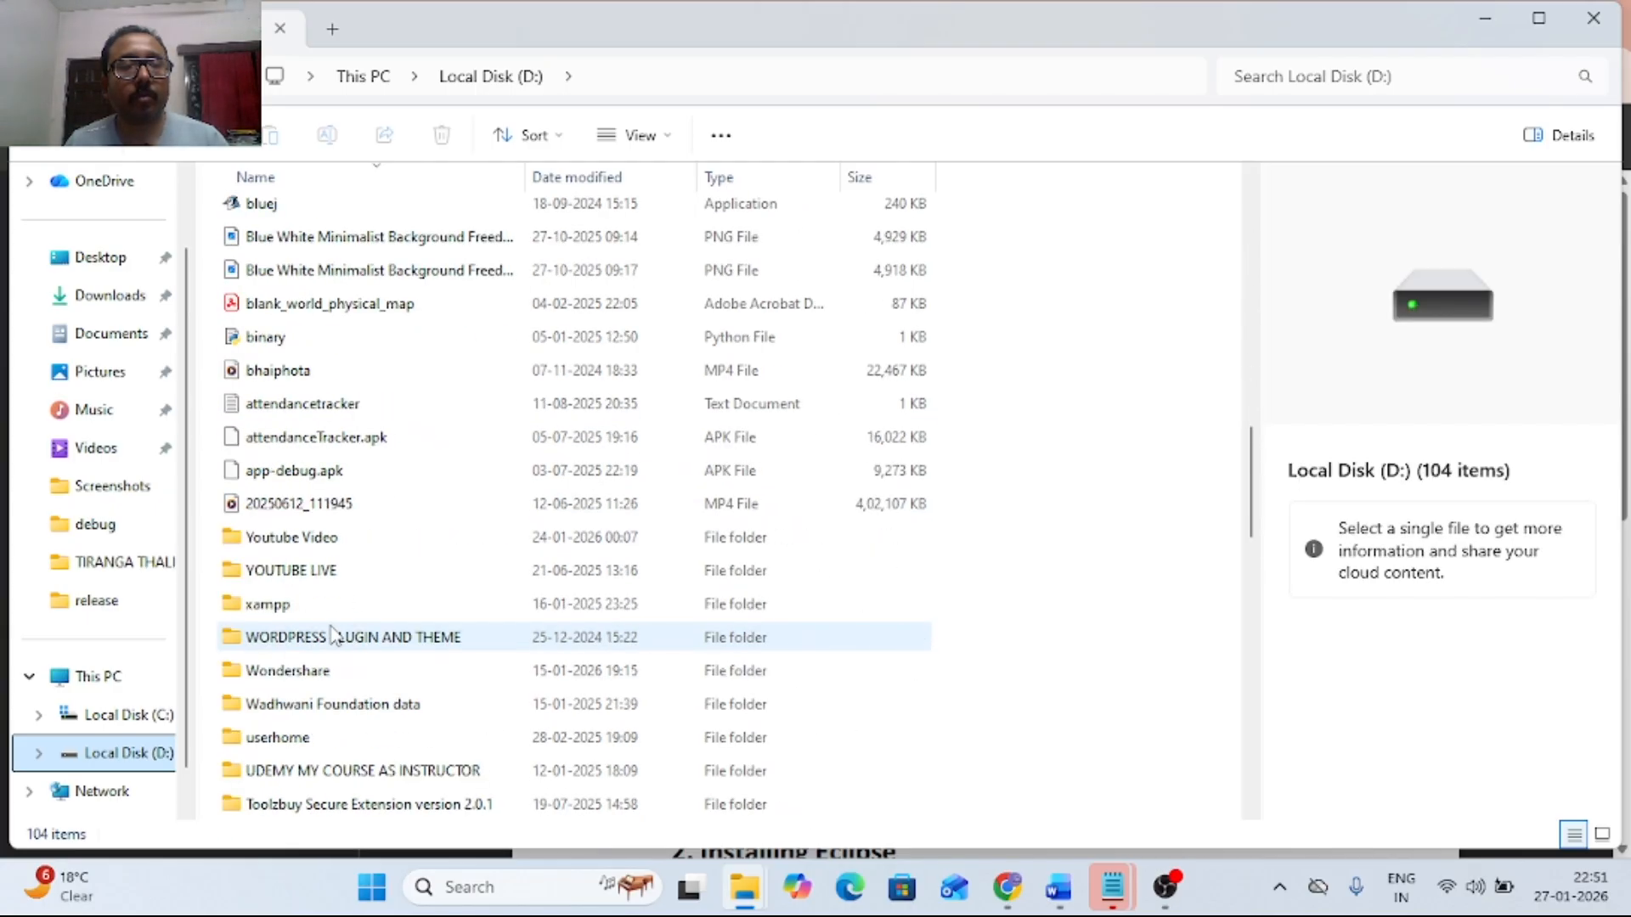
scroll(306, 752, "down", 4)
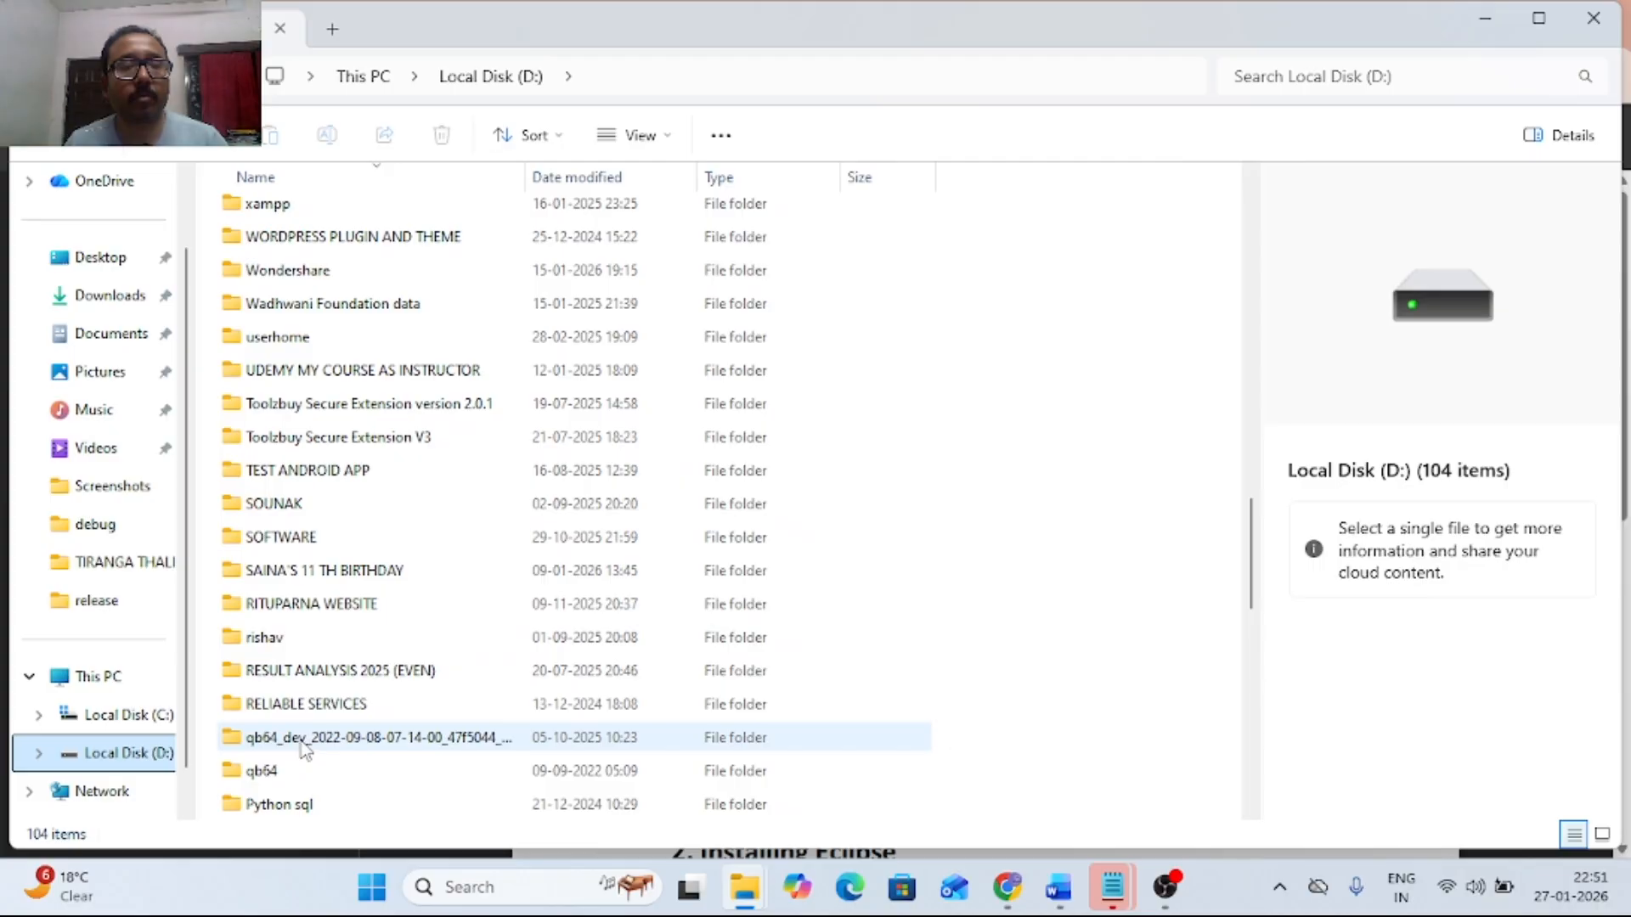
scroll(307, 709, "down", 4)
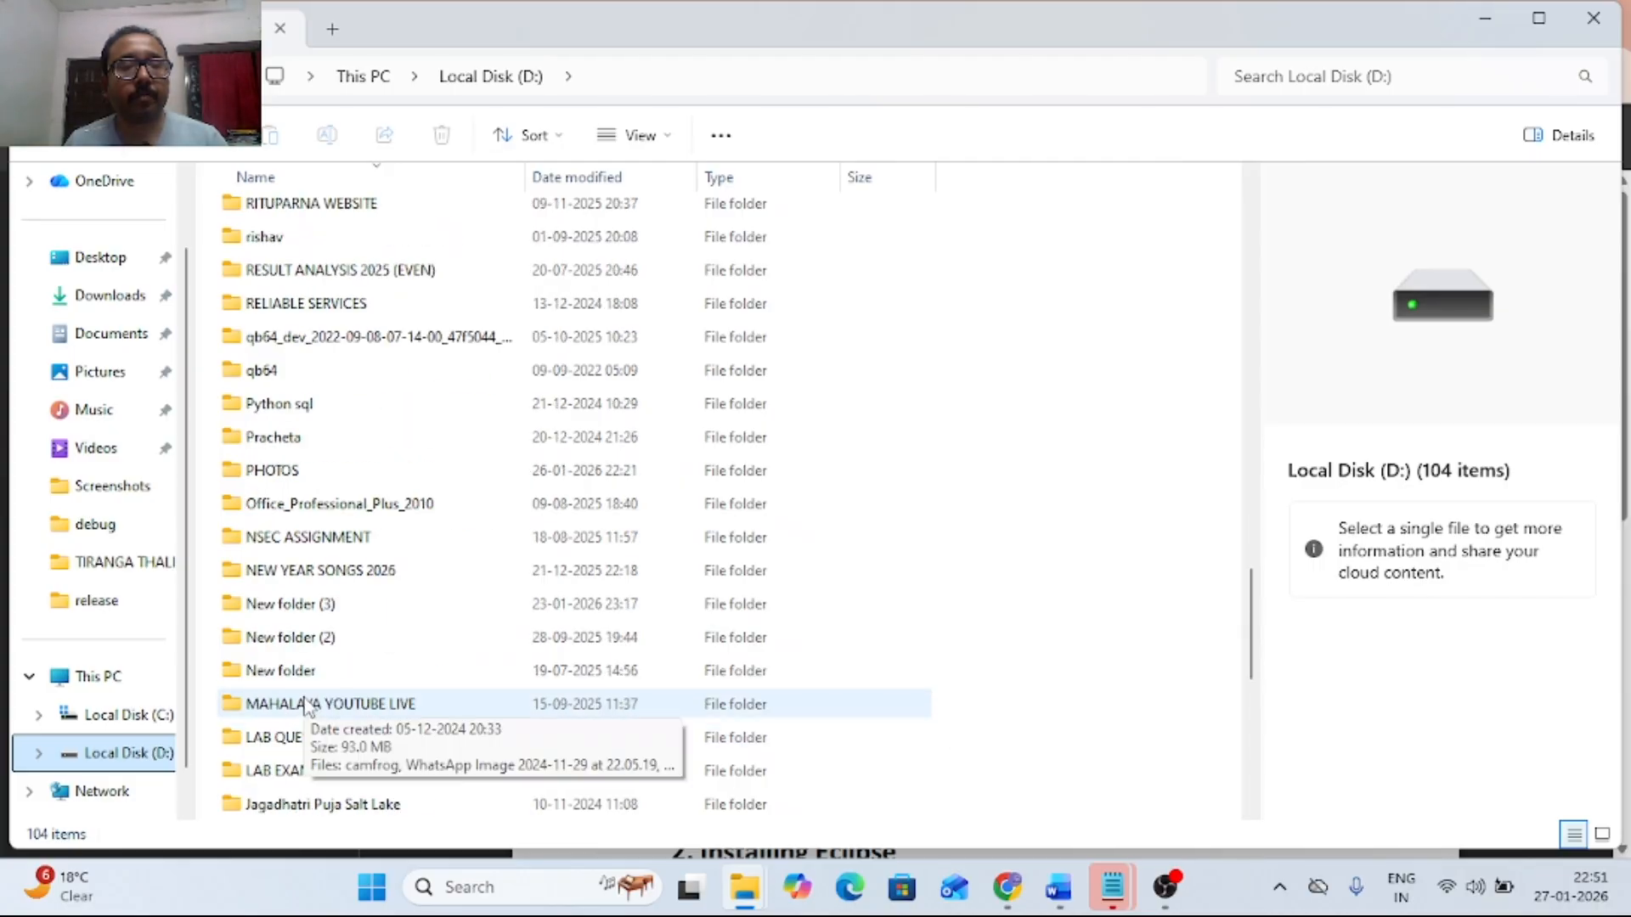
scroll(307, 705, "down", 3)
left_click(310, 673)
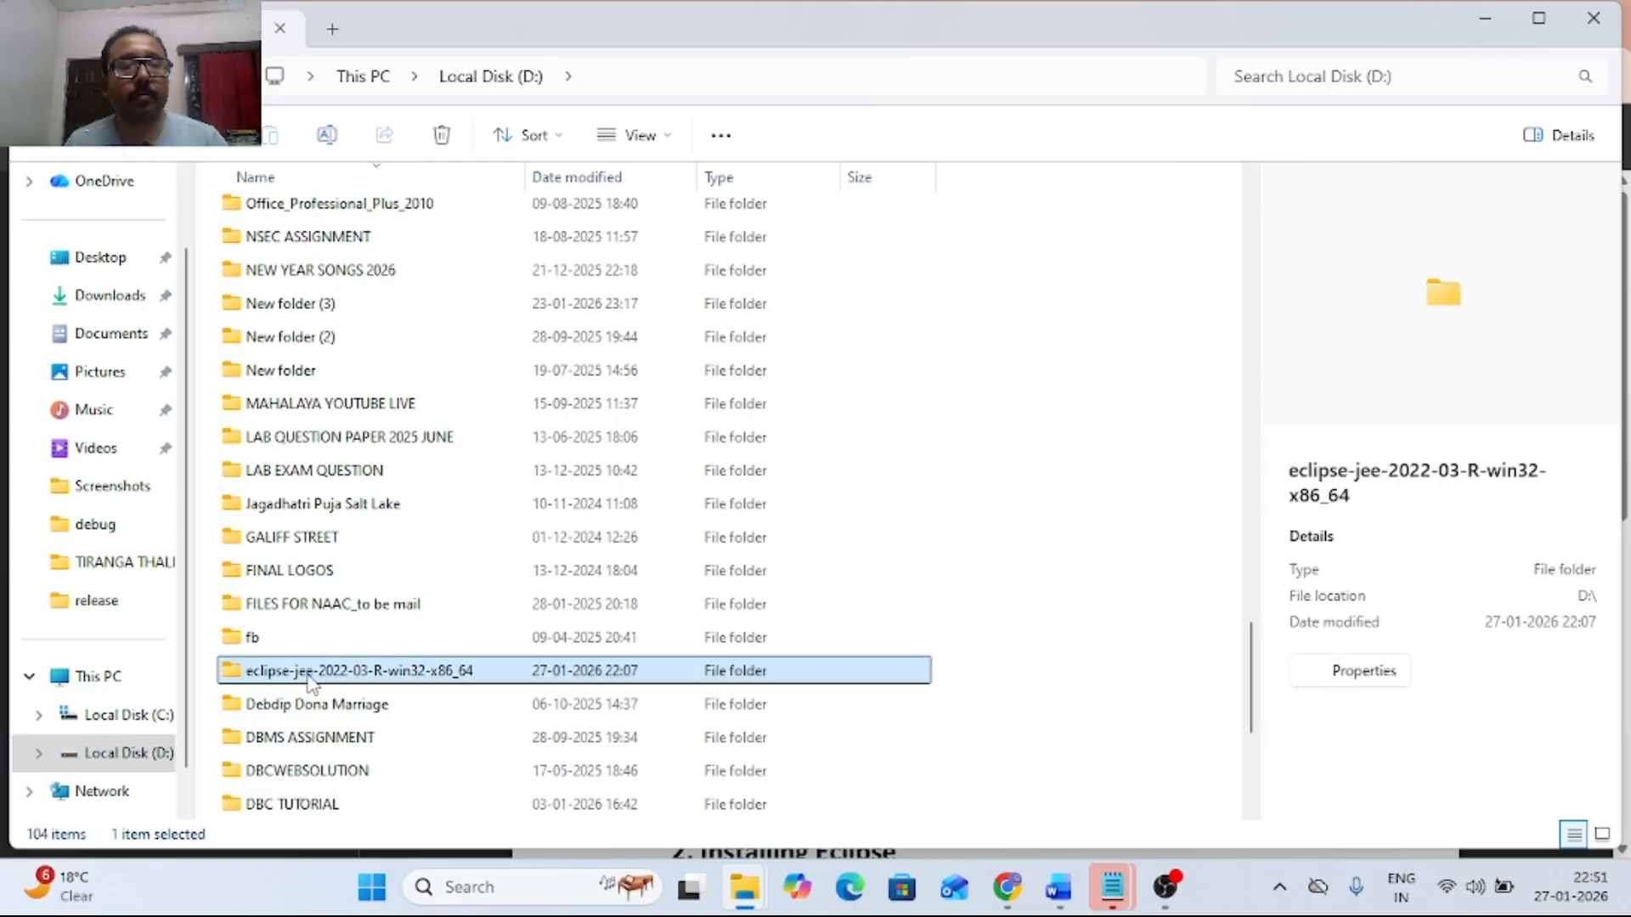
double_click(310, 671)
Run the eclipse application from the eclipse subfolder and launch it with the suggested eclipse-workspace directory
double_click(281, 216)
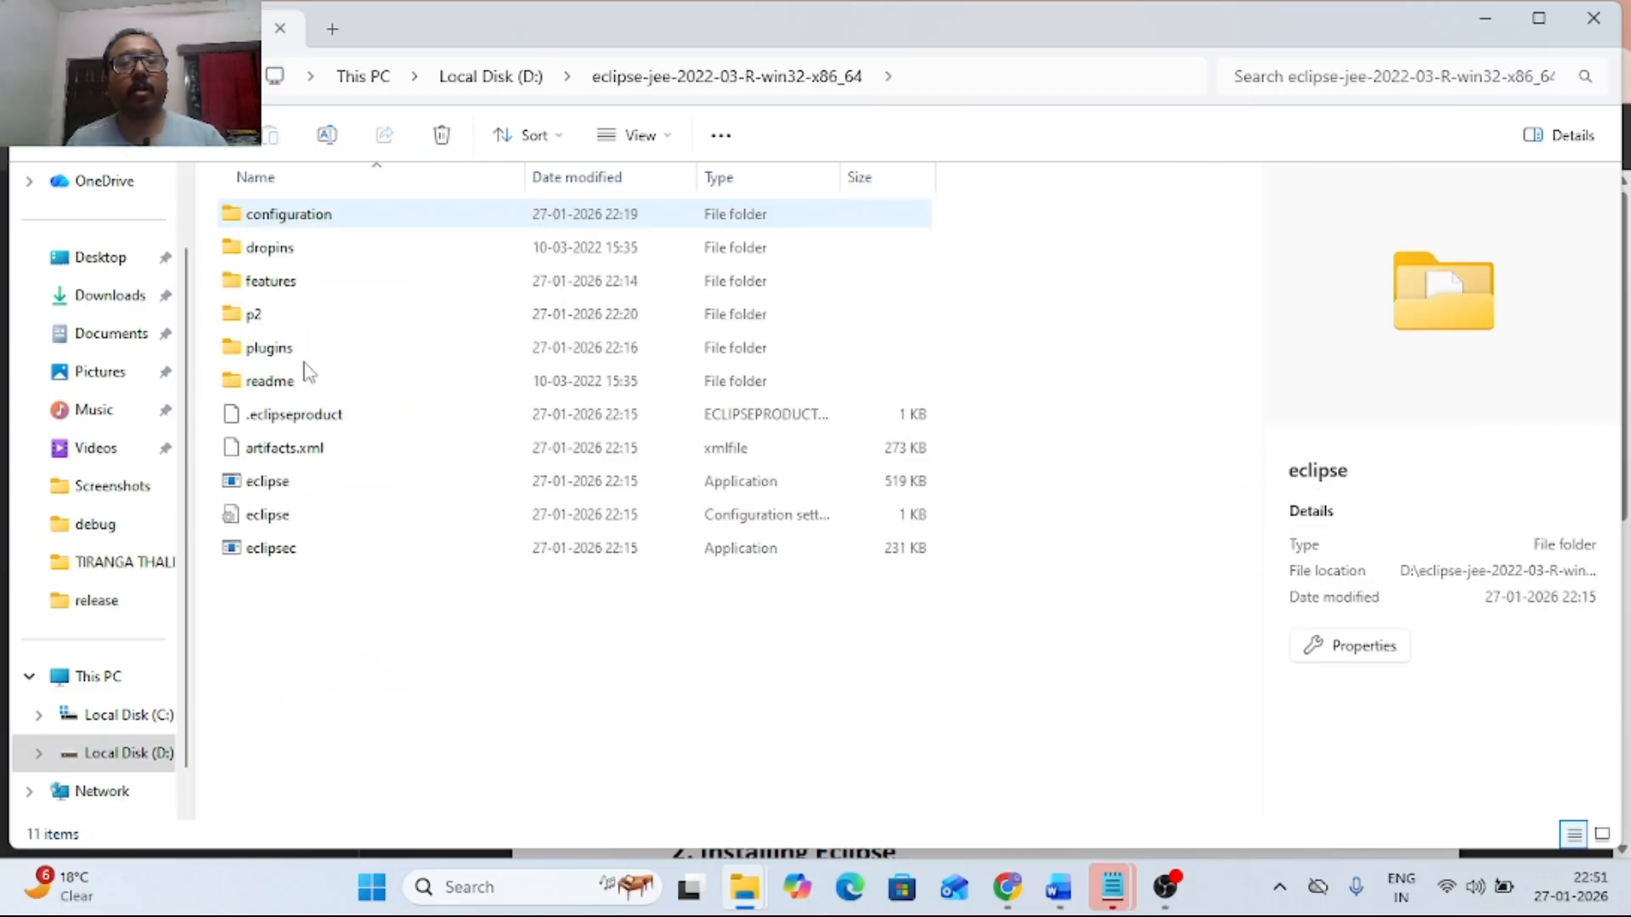
double_click(274, 481)
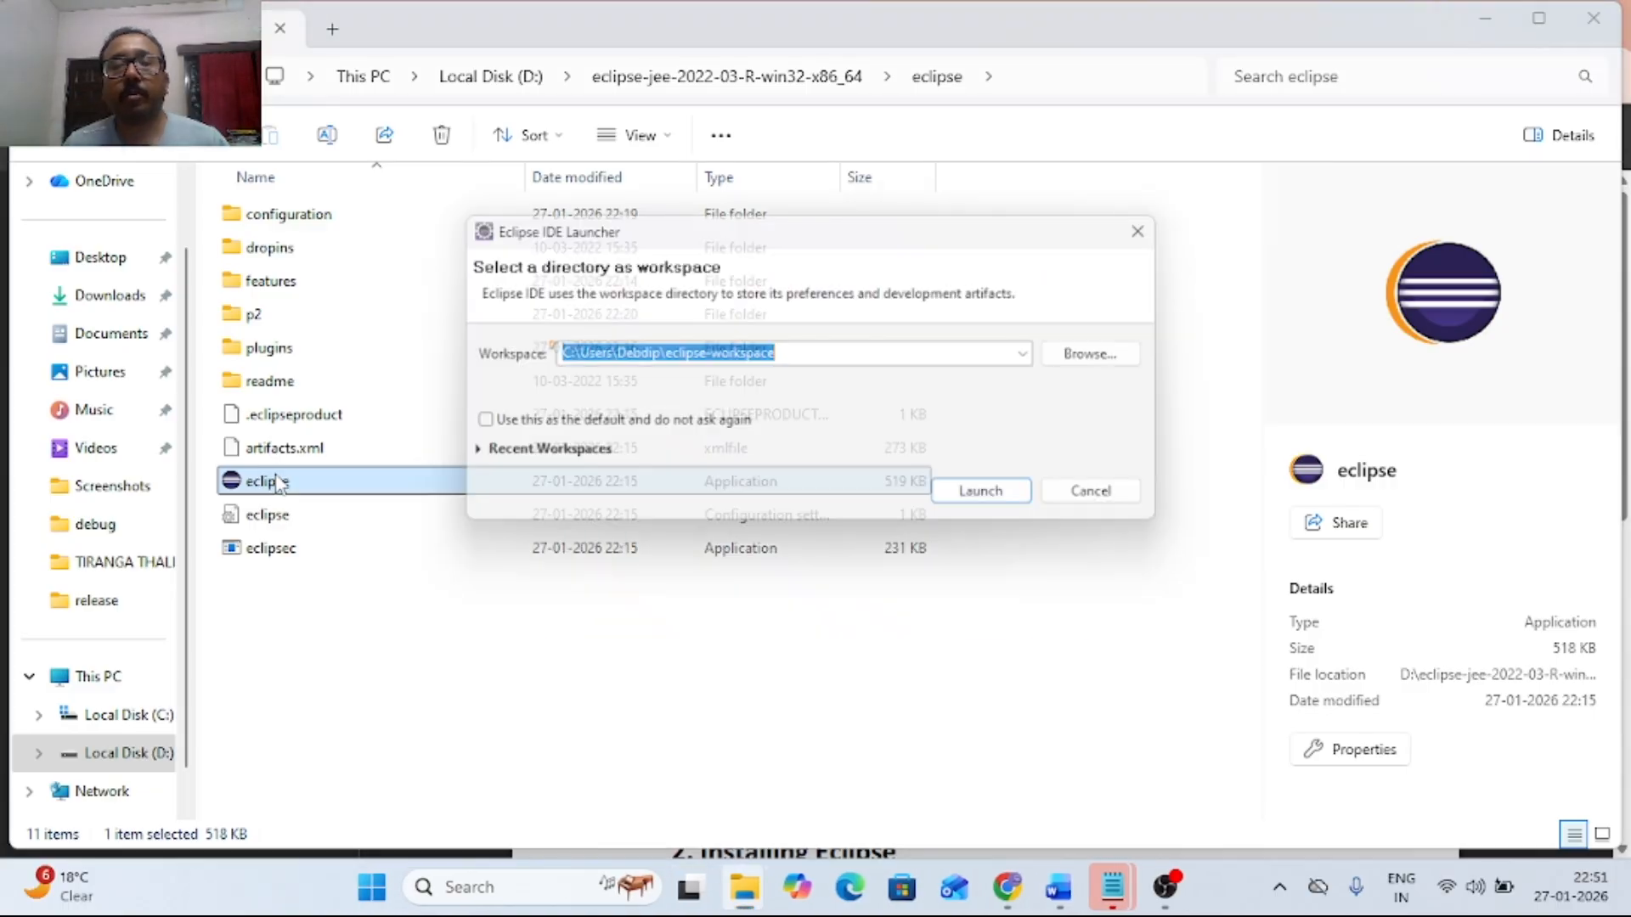
left_click(1009, 507)
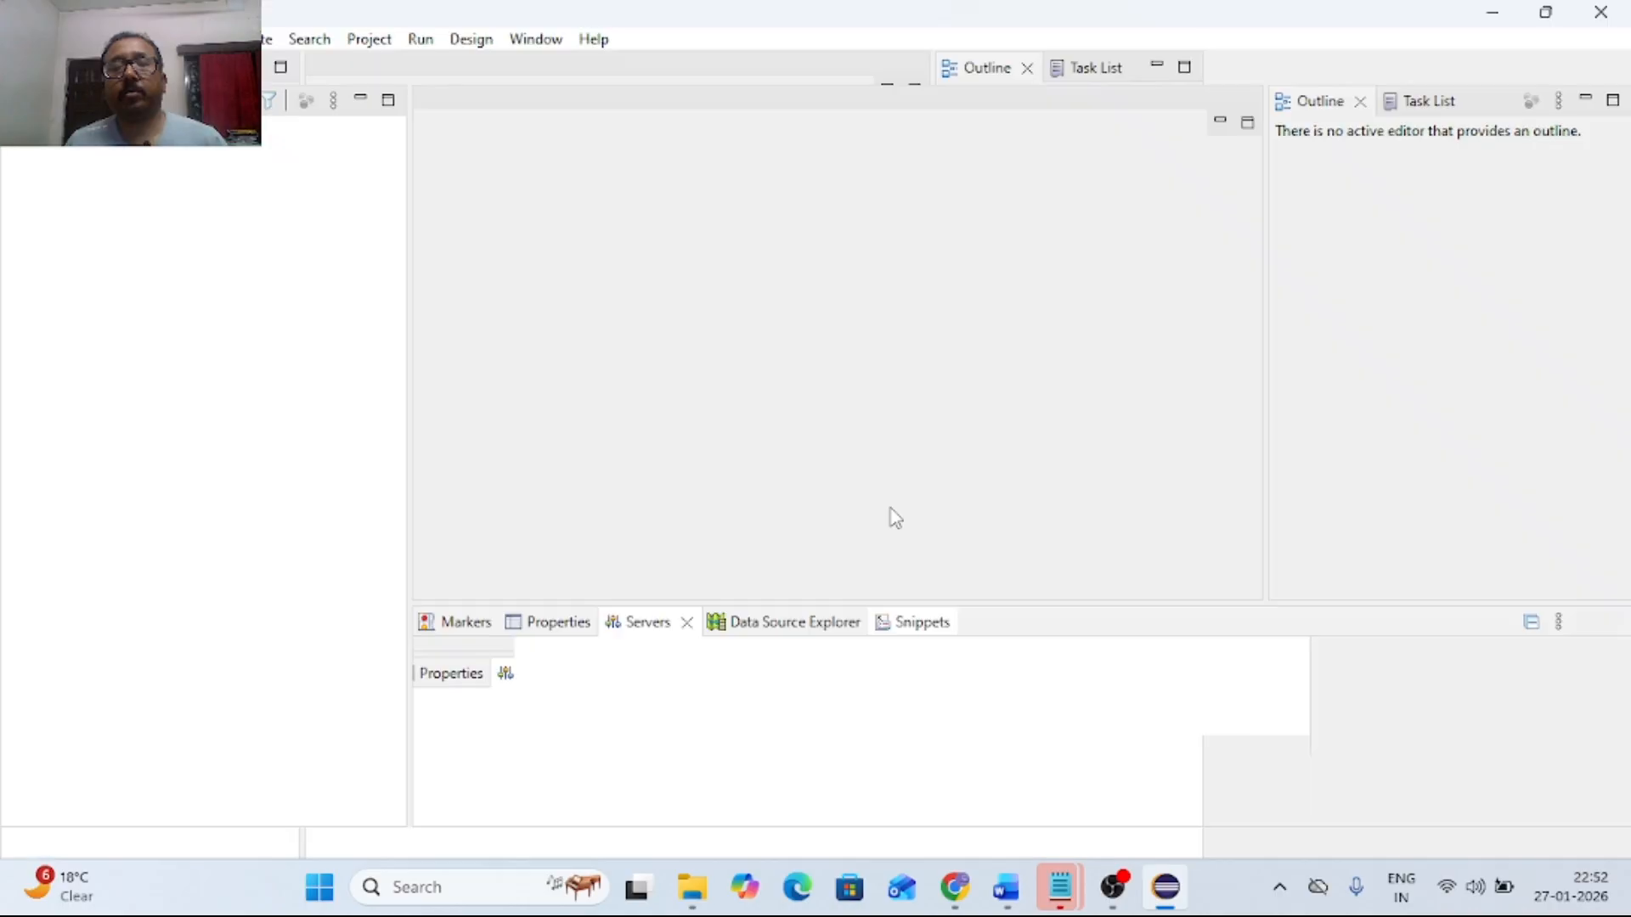
Show the Servers view in the Eclipse workbench
left_click(340, 39)
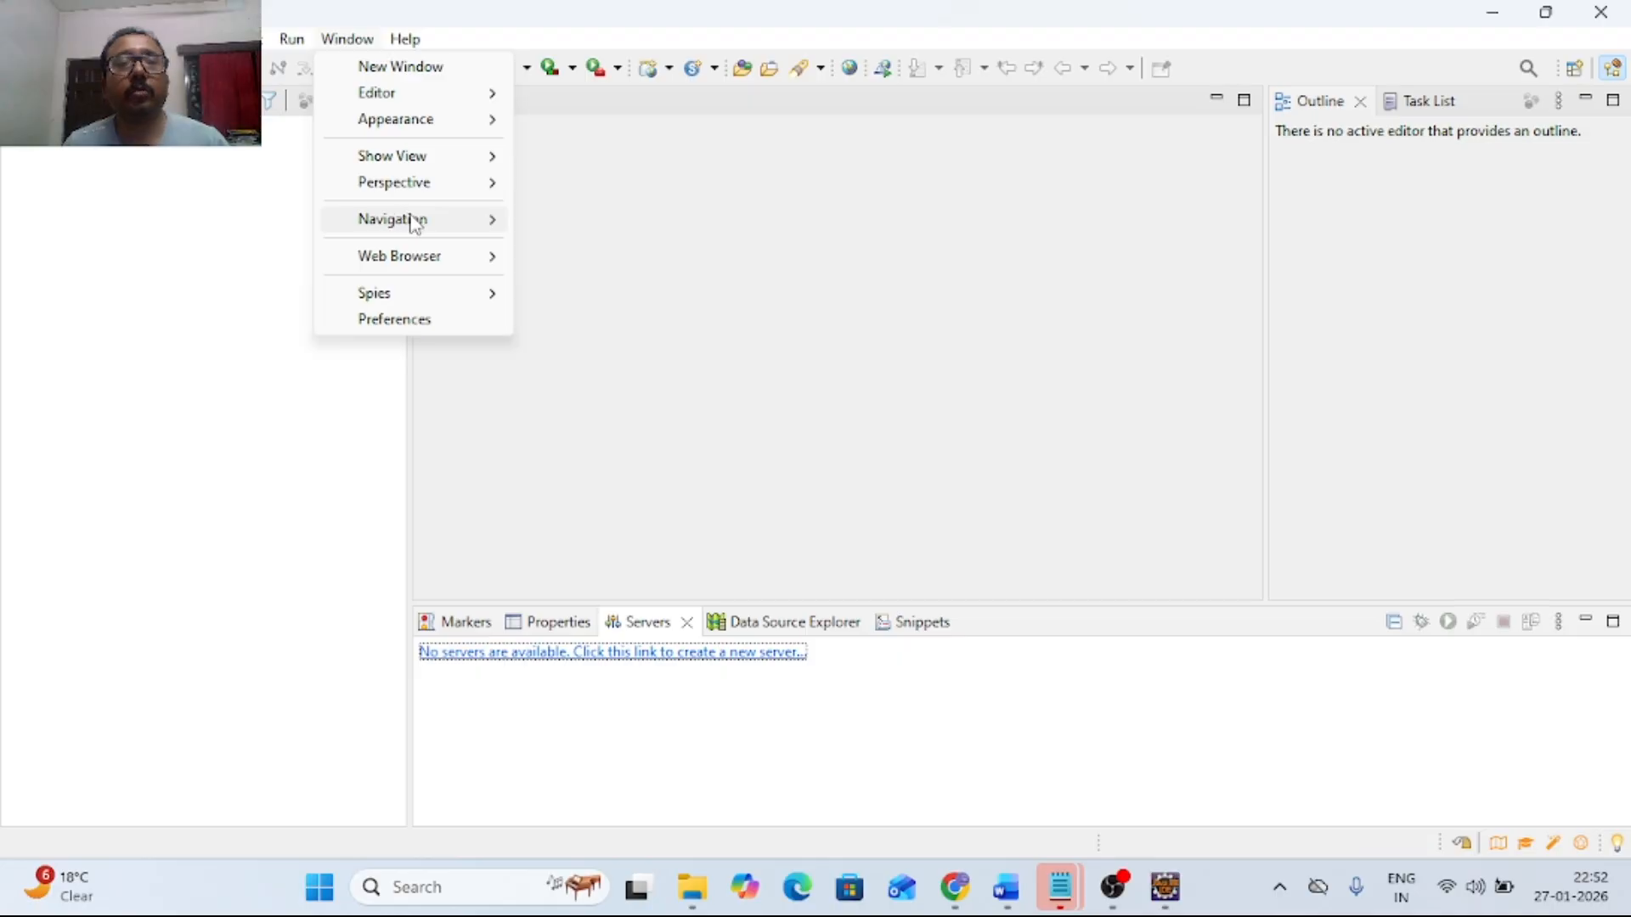
mouse_move(415, 166)
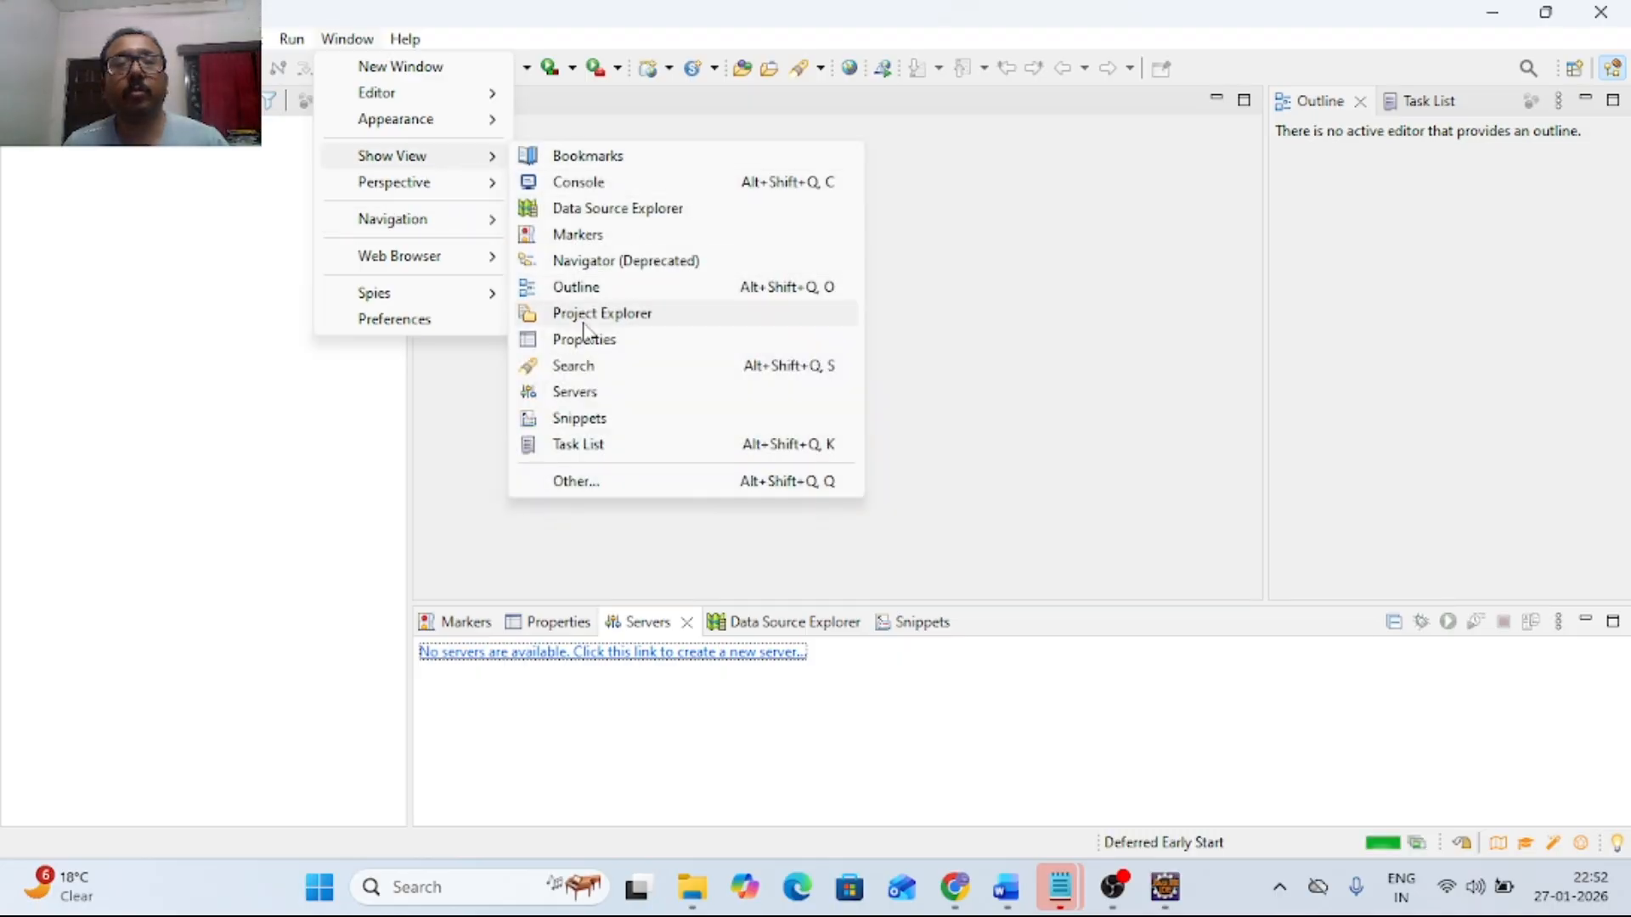
left_click(585, 394)
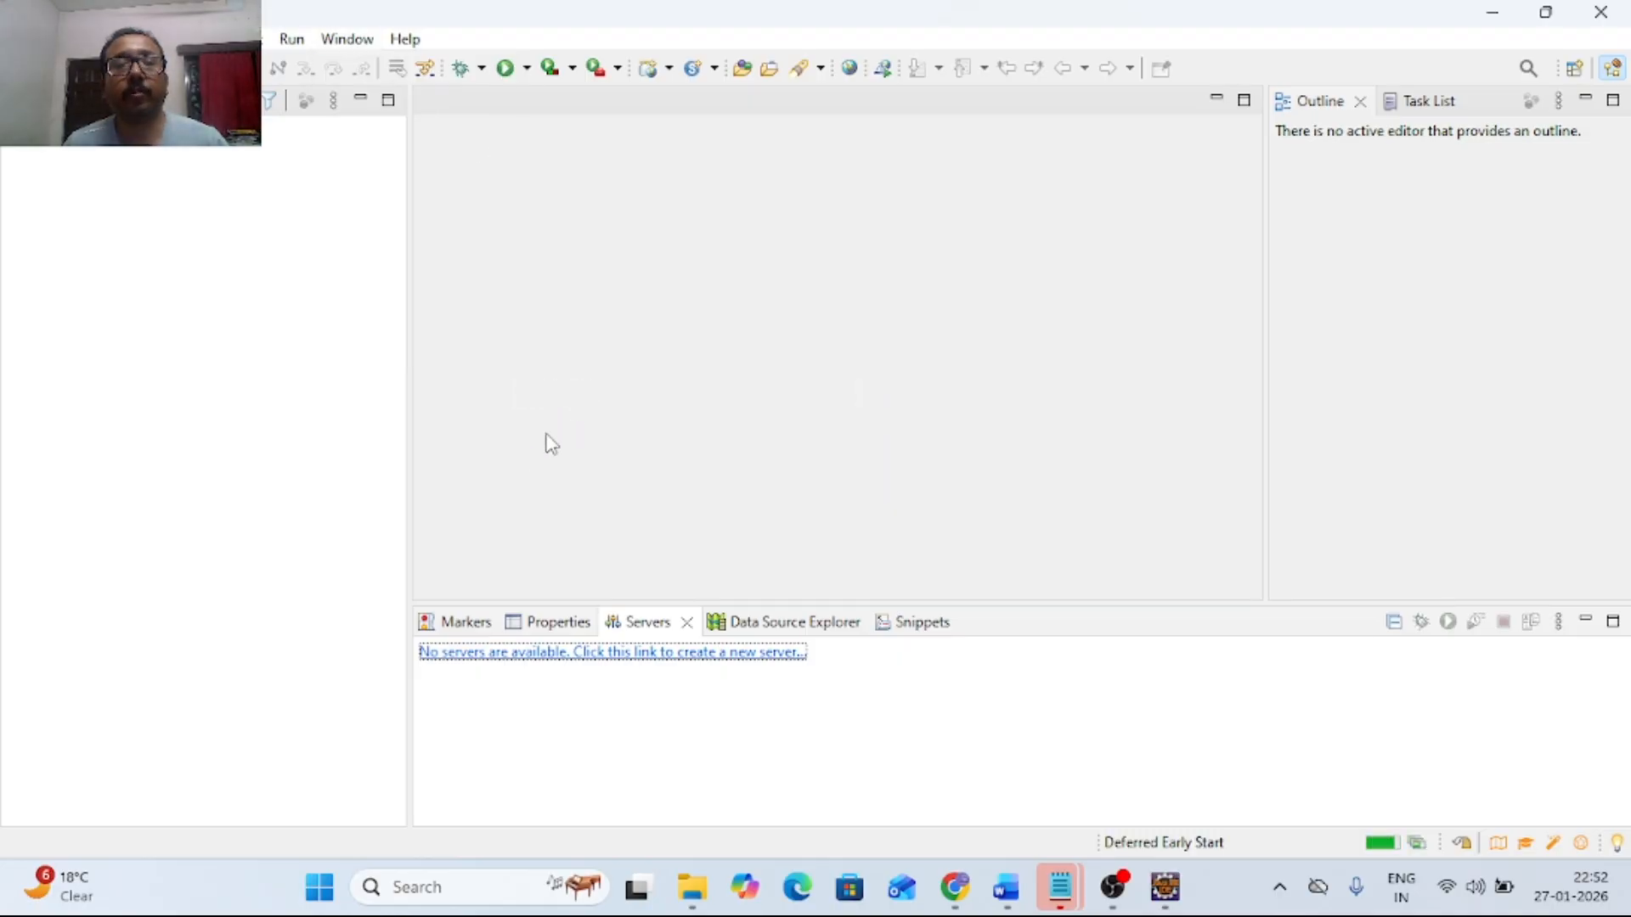
Start creating a new server of type Apache Tomcat v9.0 Server with localhost as its host name
left_click(578, 656)
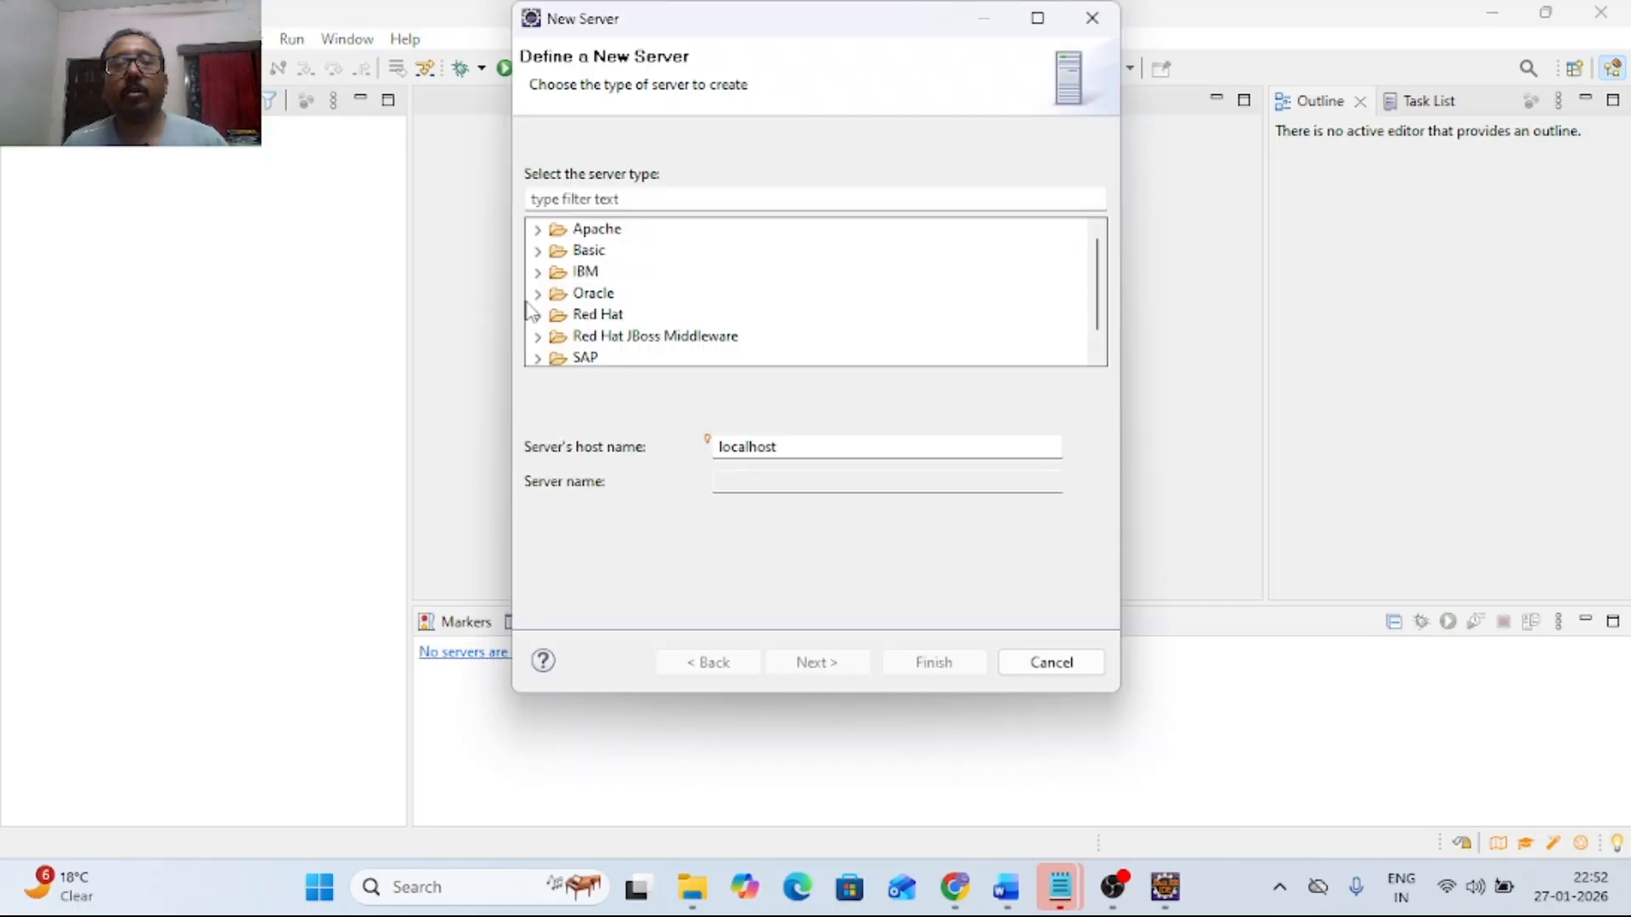
left_click(537, 231)
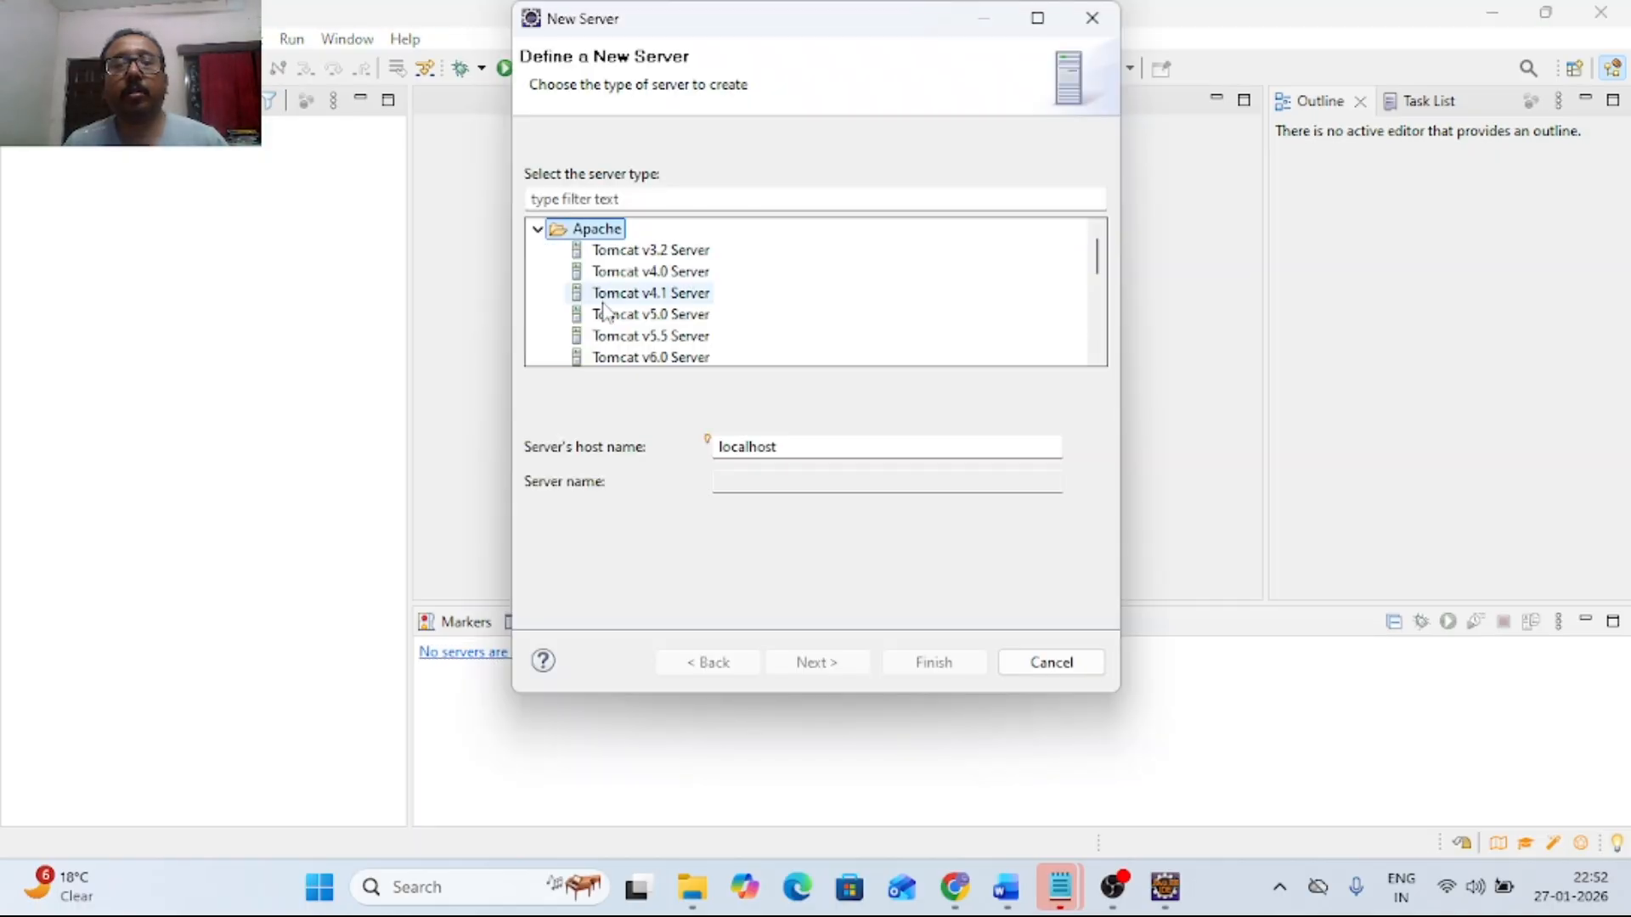
scroll(612, 293, "down", 3)
left_click(662, 250)
left_click(815, 662)
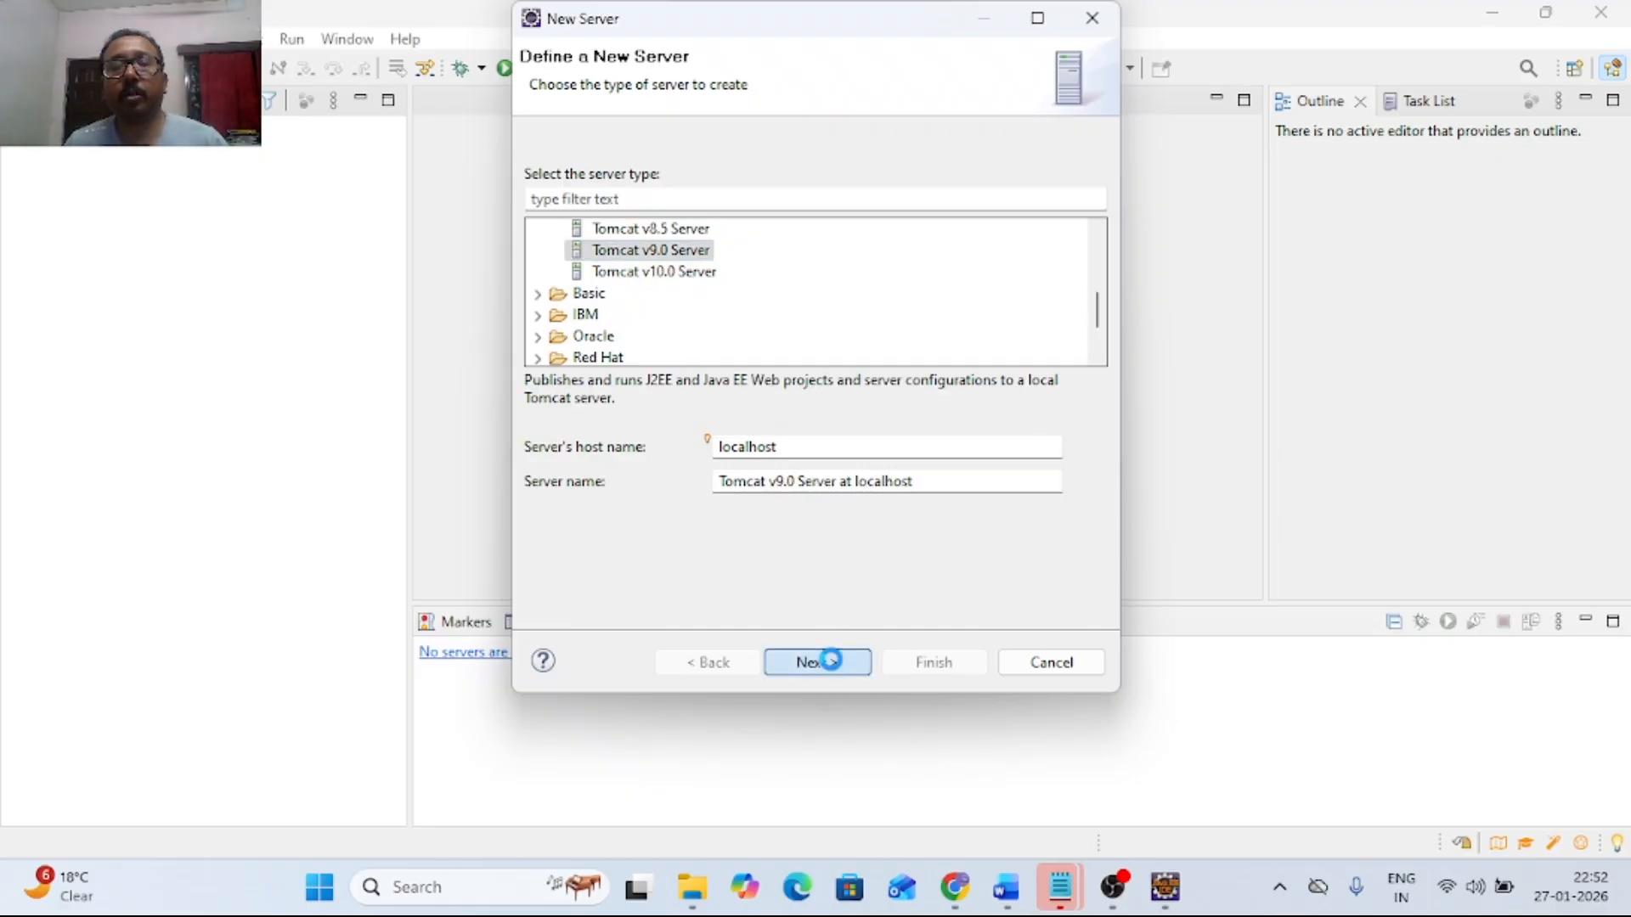
Set the Tomcat installation directory to C:\Program Files\Apache Software Foundation\Tomcat 9.0 and continue to the server's resources
left_click(998, 225)
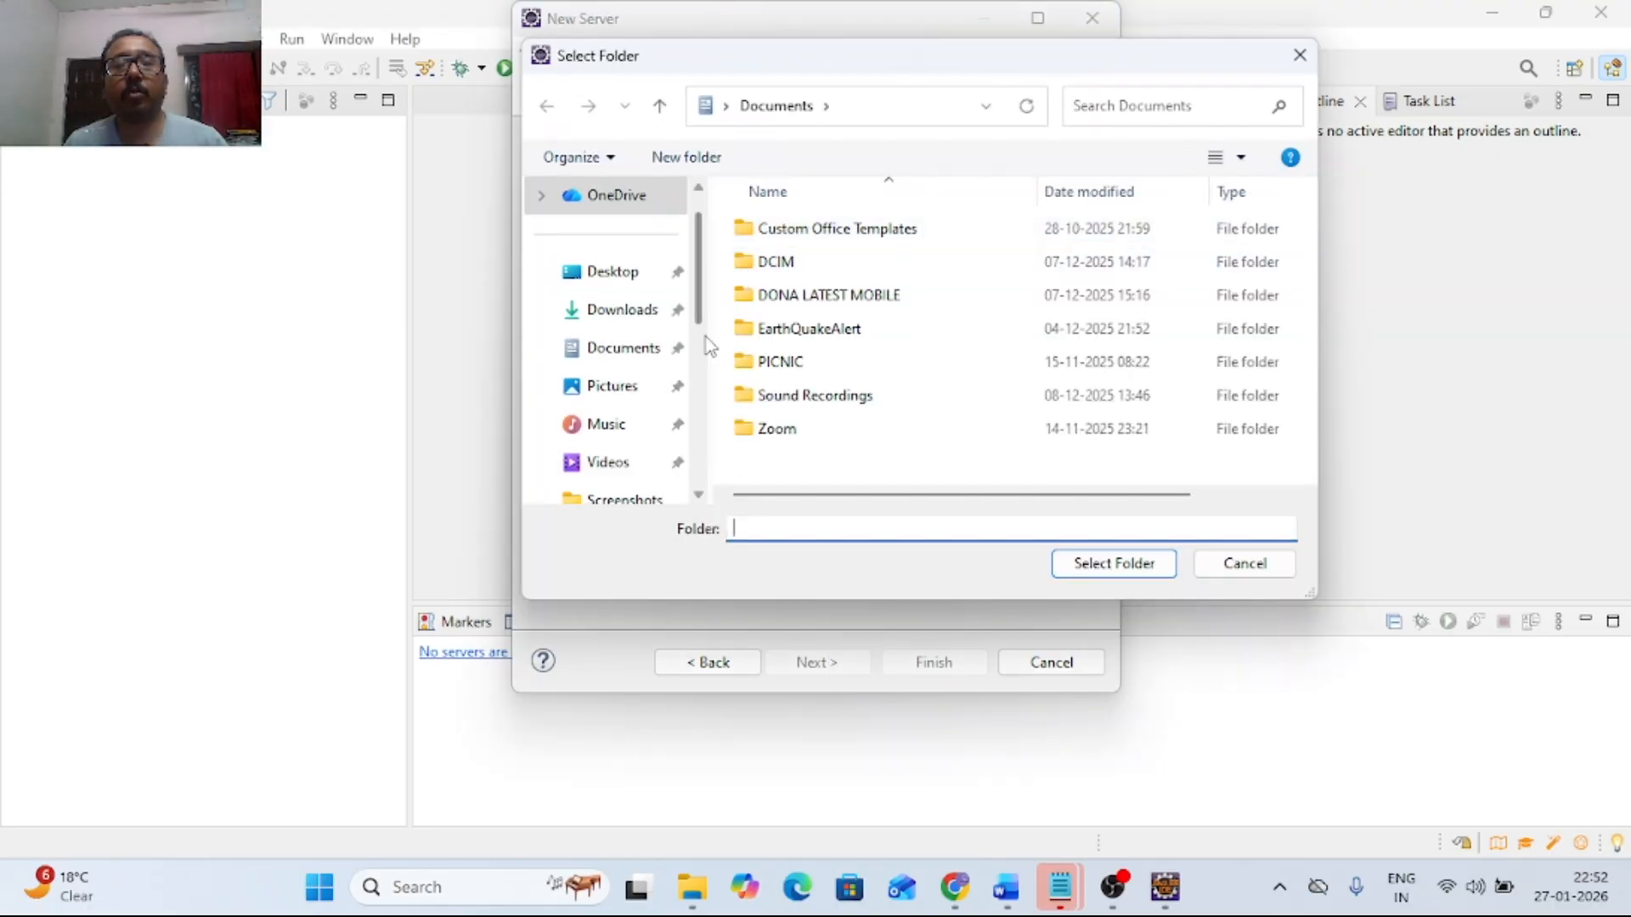
scroll(702, 349, "down", 3)
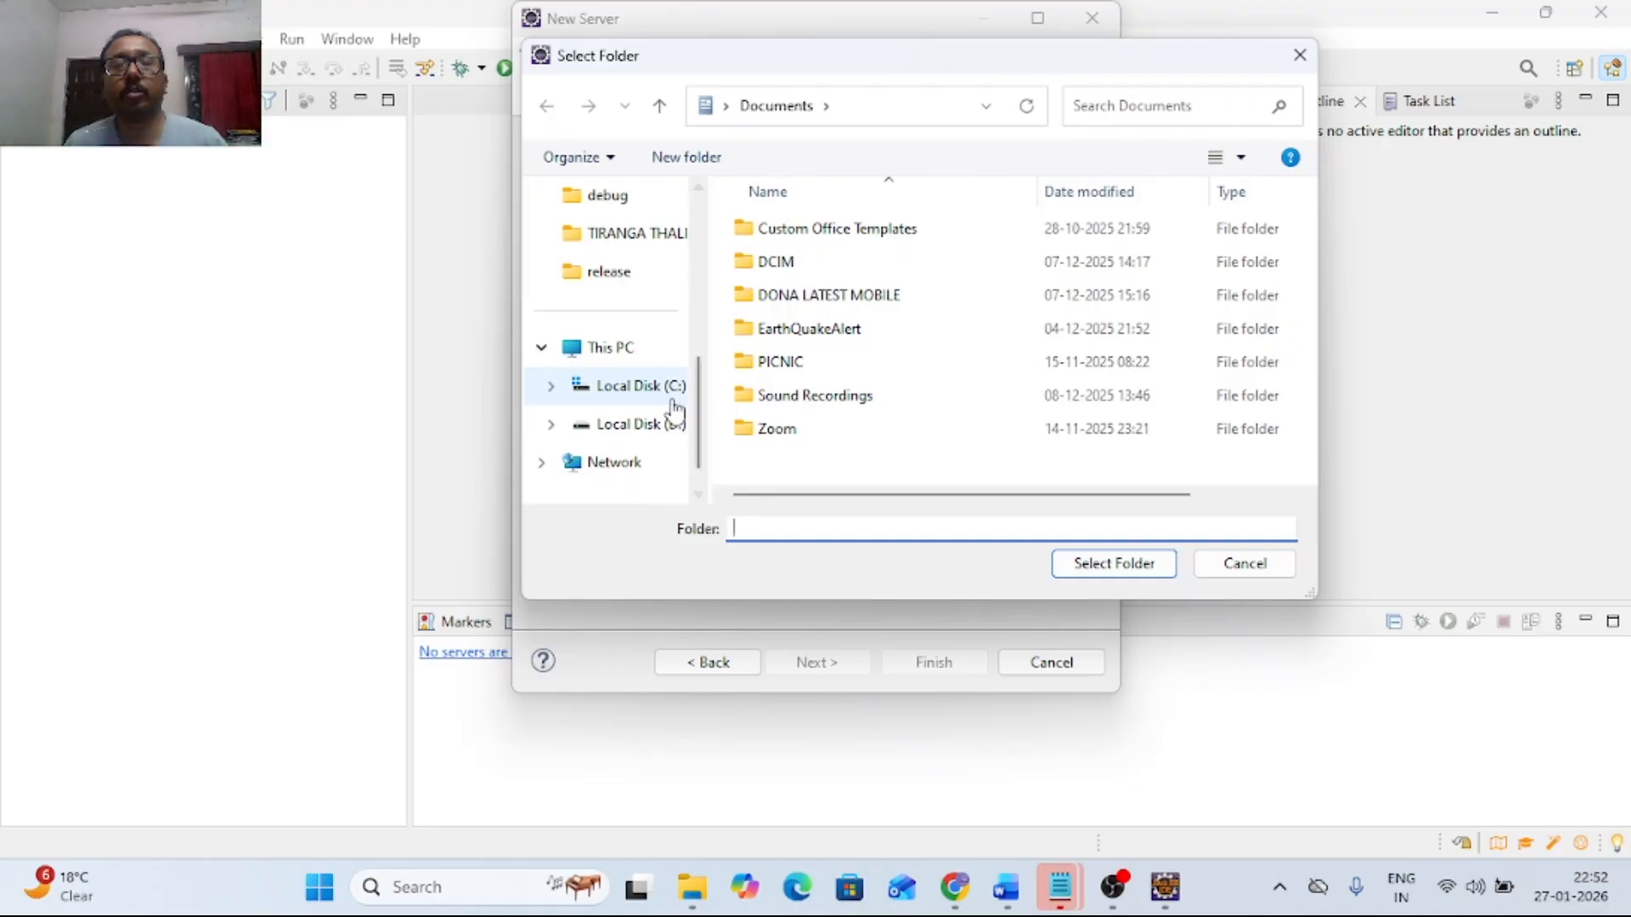
left_click(667, 389)
scroll(805, 408, "down", 1)
double_click(803, 305)
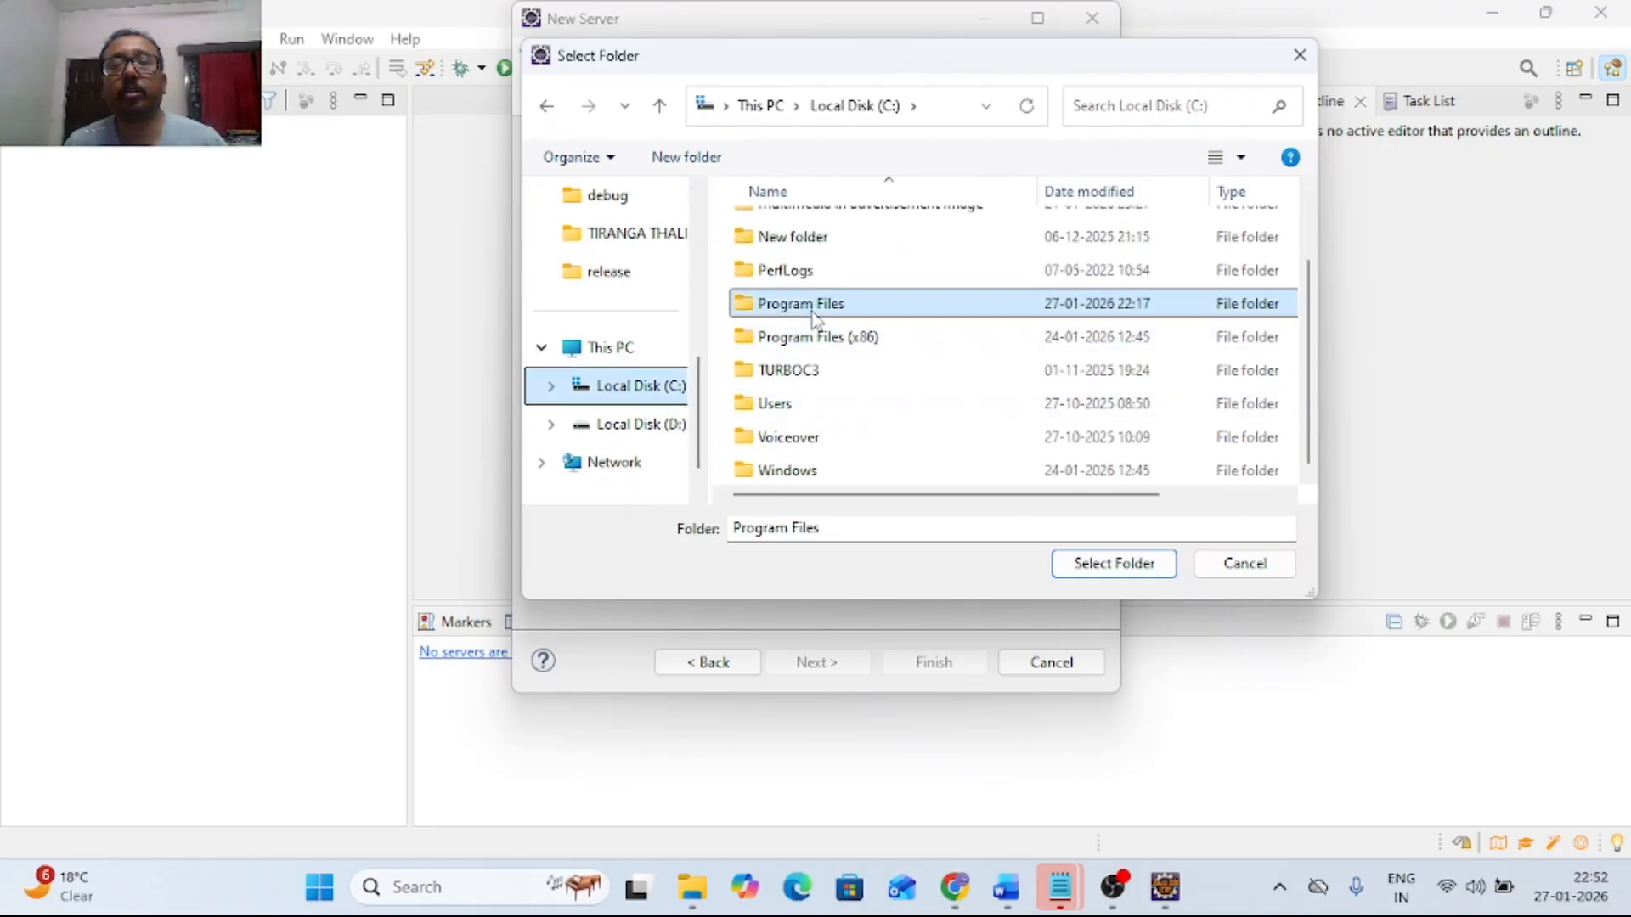
double_click(799, 297)
left_click(801, 234)
left_click(1103, 567)
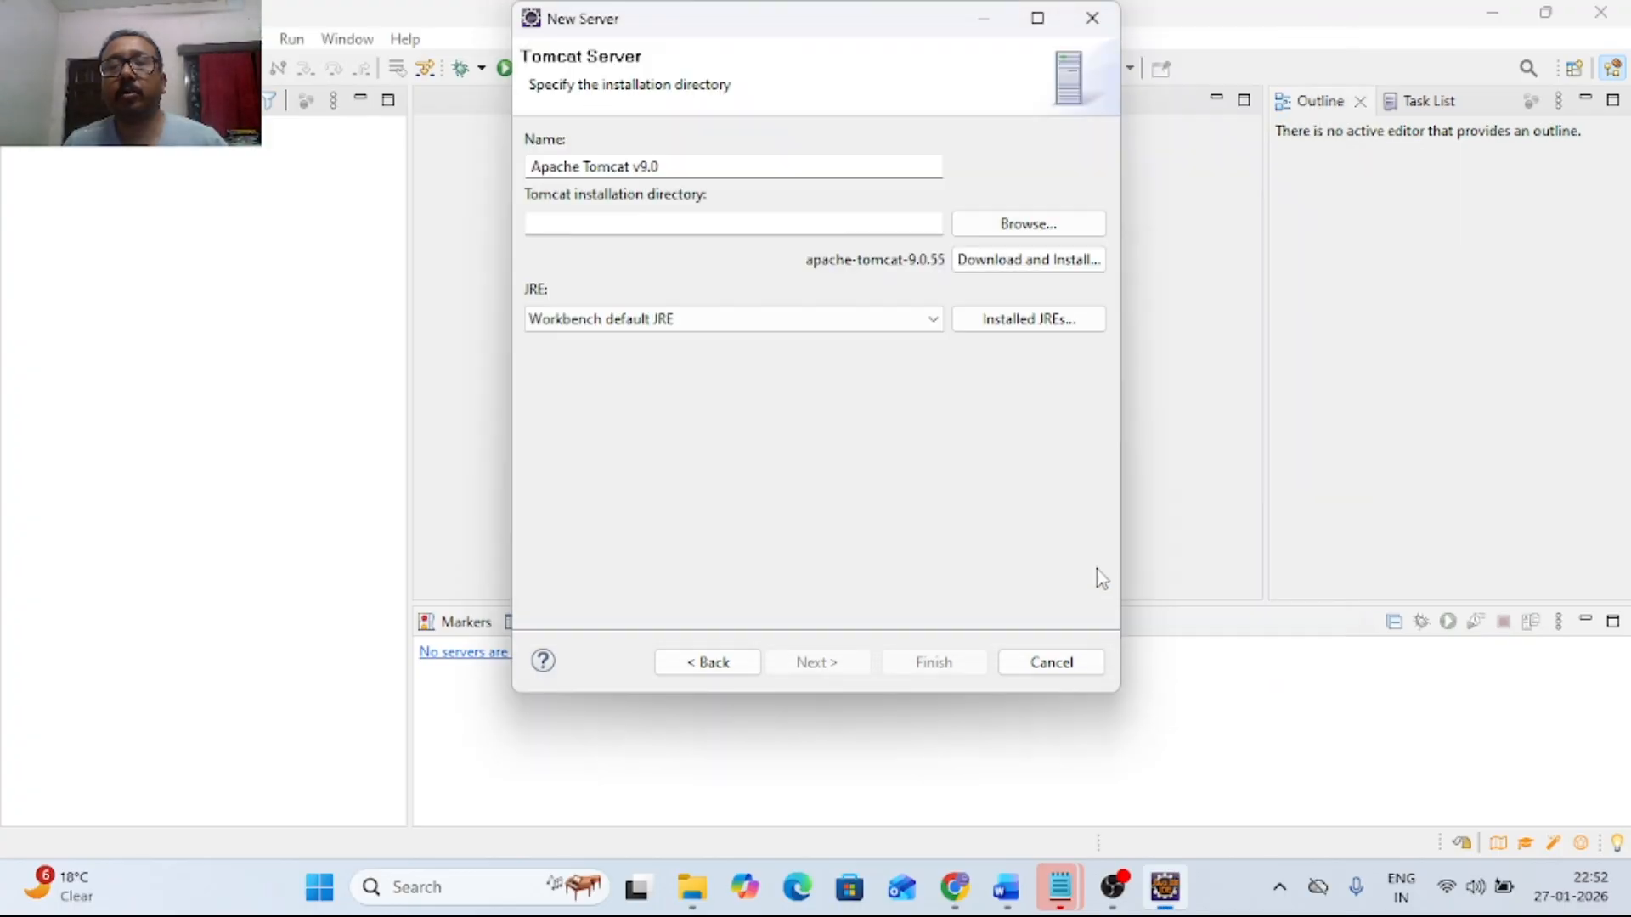
left_click(833, 663)
Select Project1 among the available resources, return to the installation directory settings and cancel the new server
left_click(598, 202)
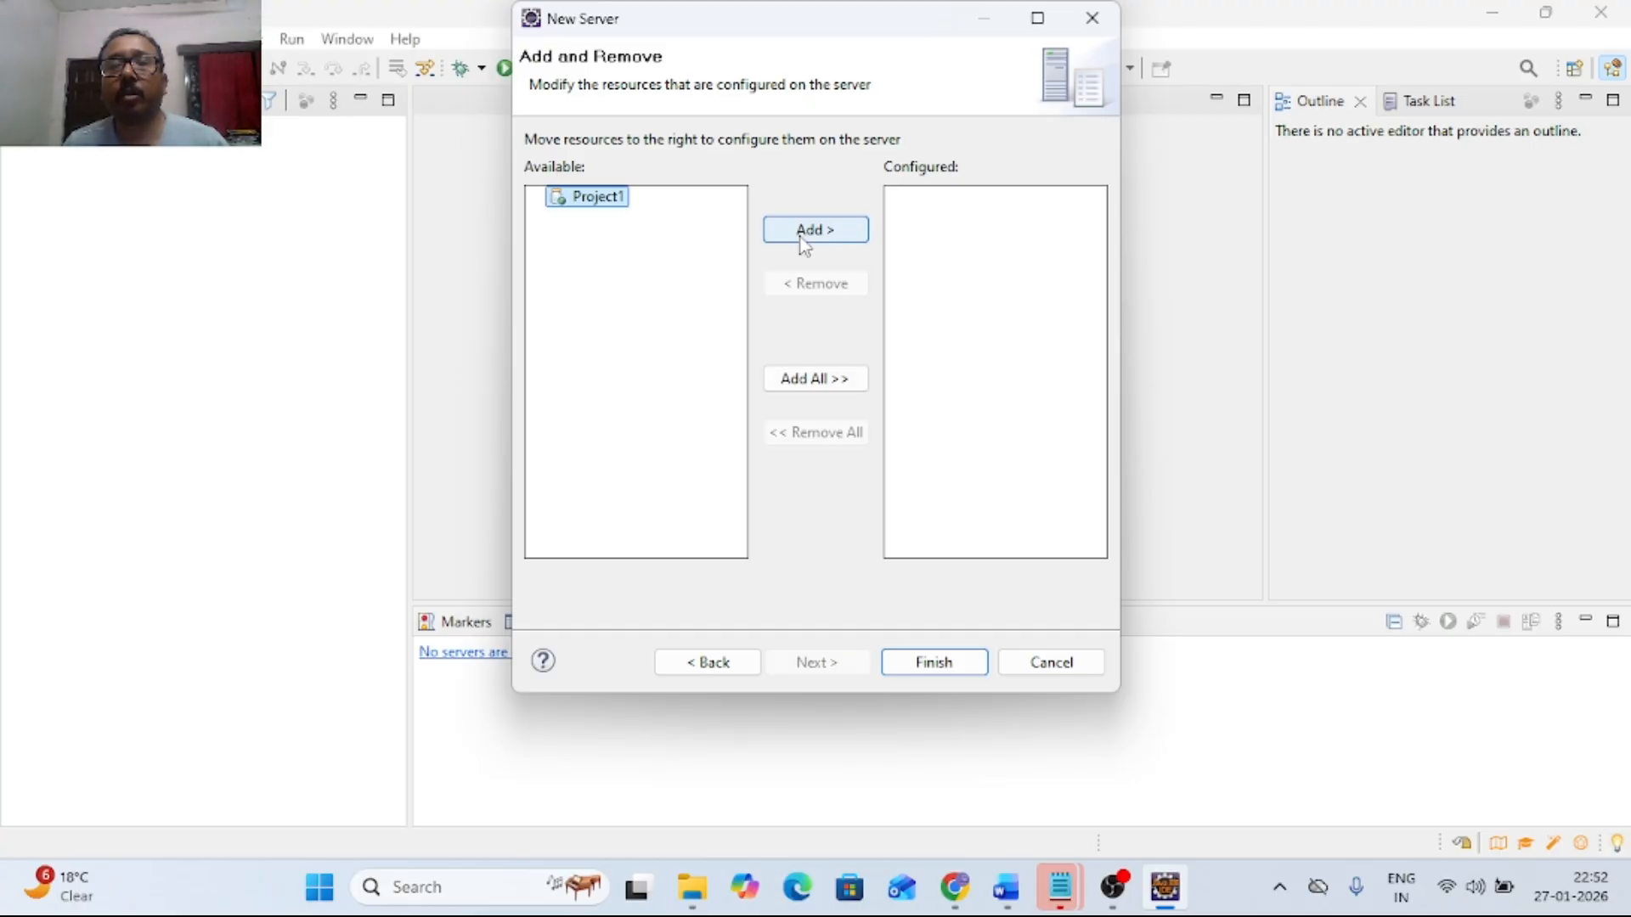
left_click(746, 665)
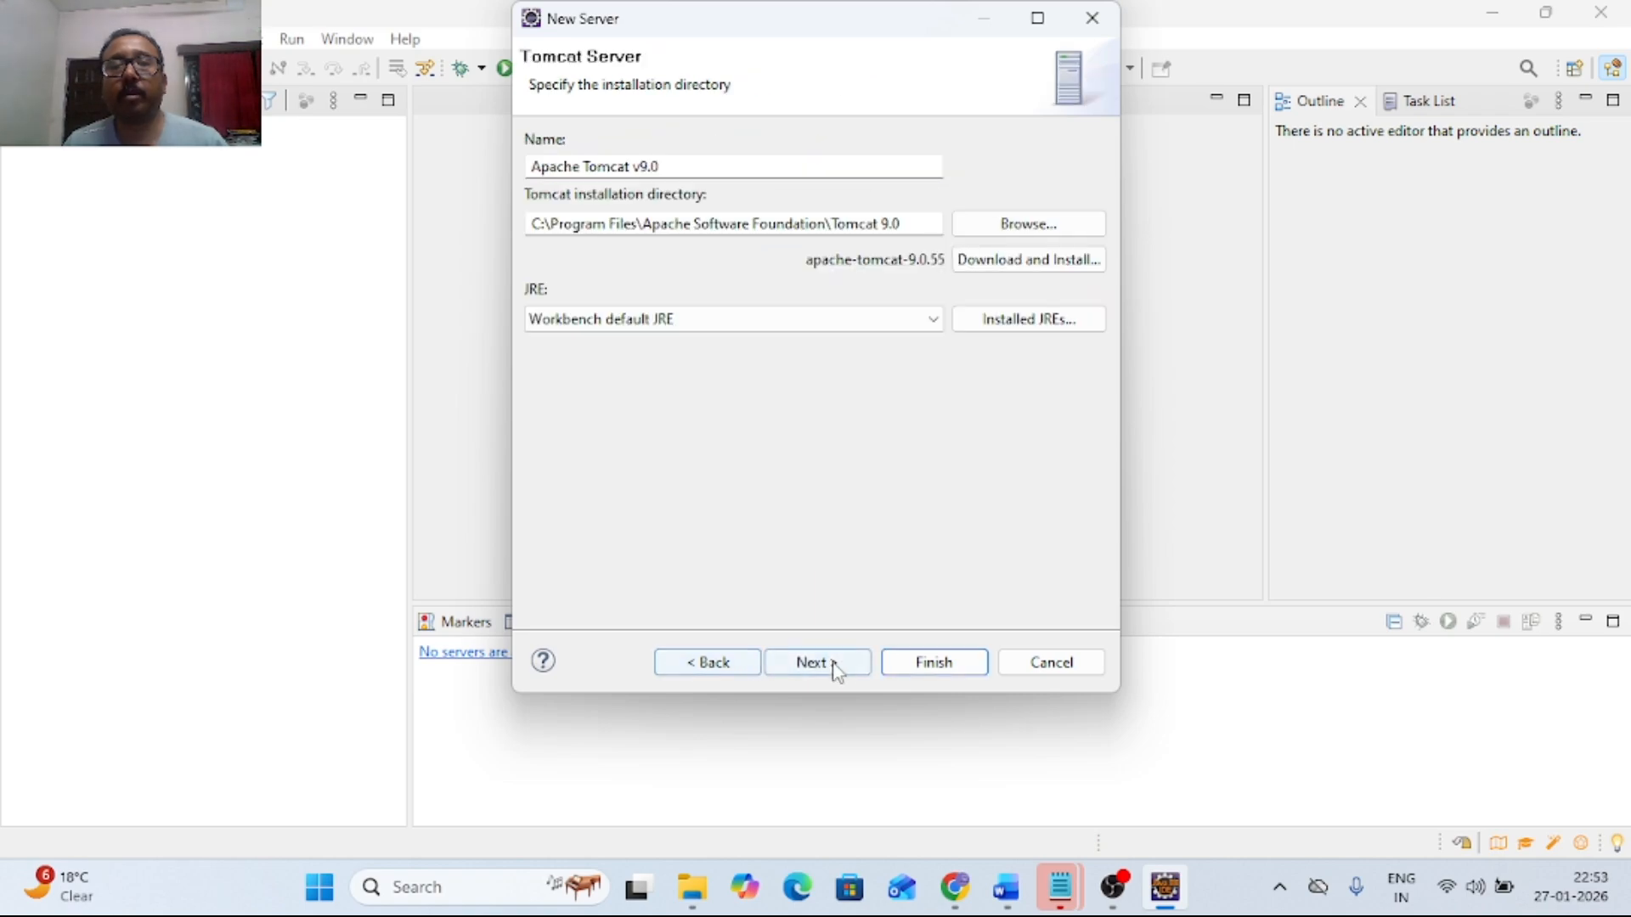
left_click(1049, 666)
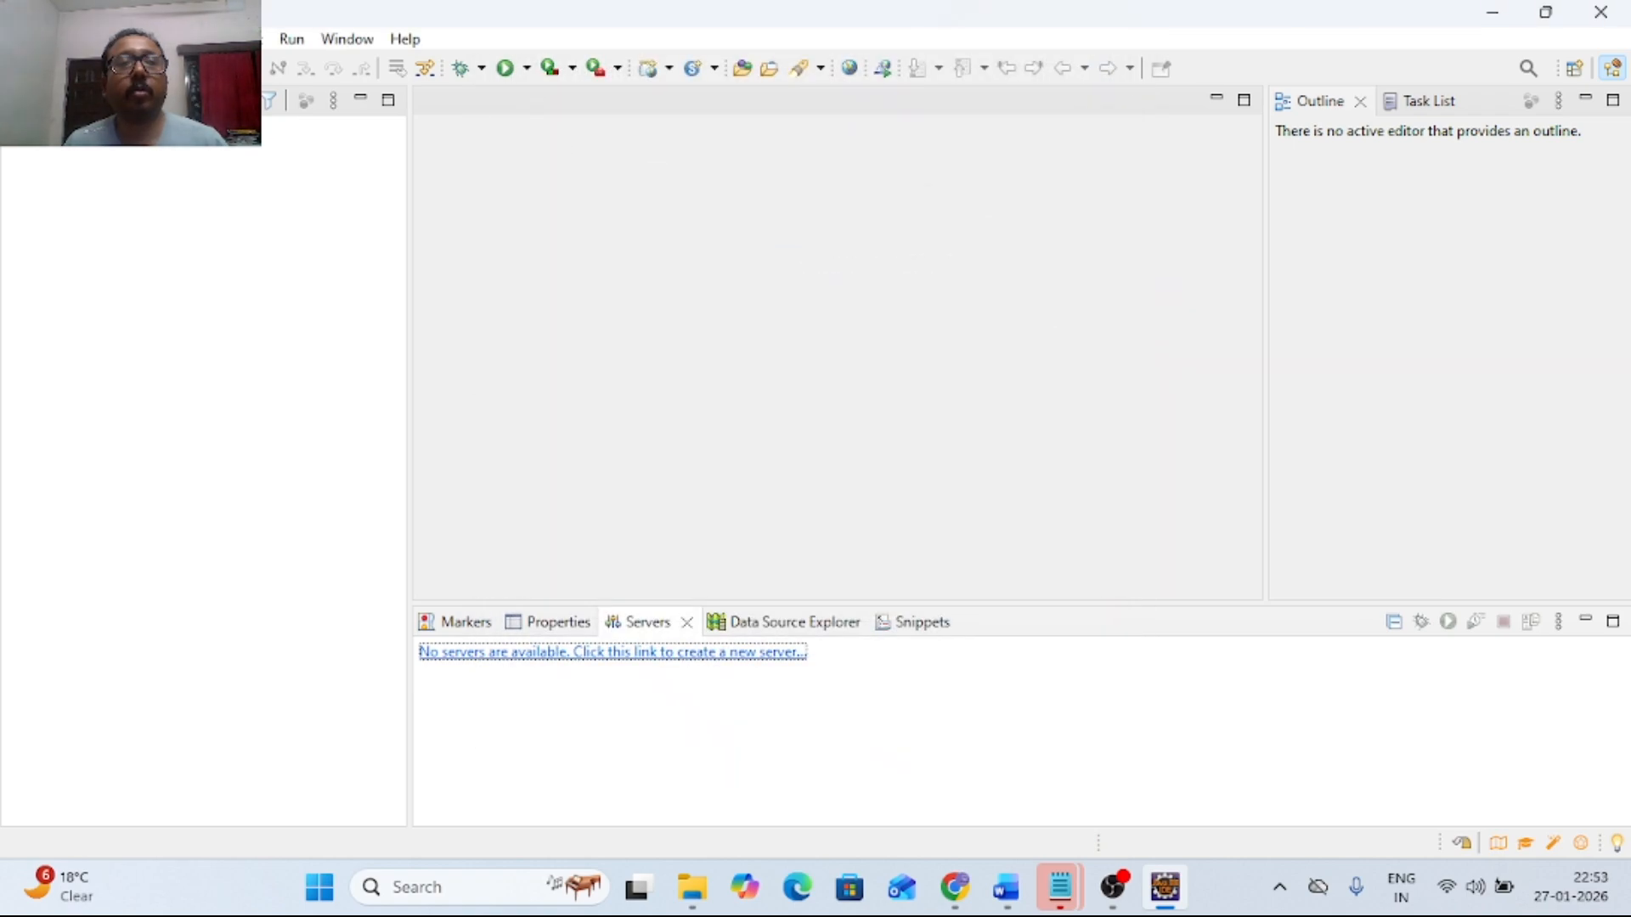
Create a Dynamic Web Project named dbc with the default location, module version 4.0, source folder and web module settings
left_click(19, 39)
mouse_move(59, 67)
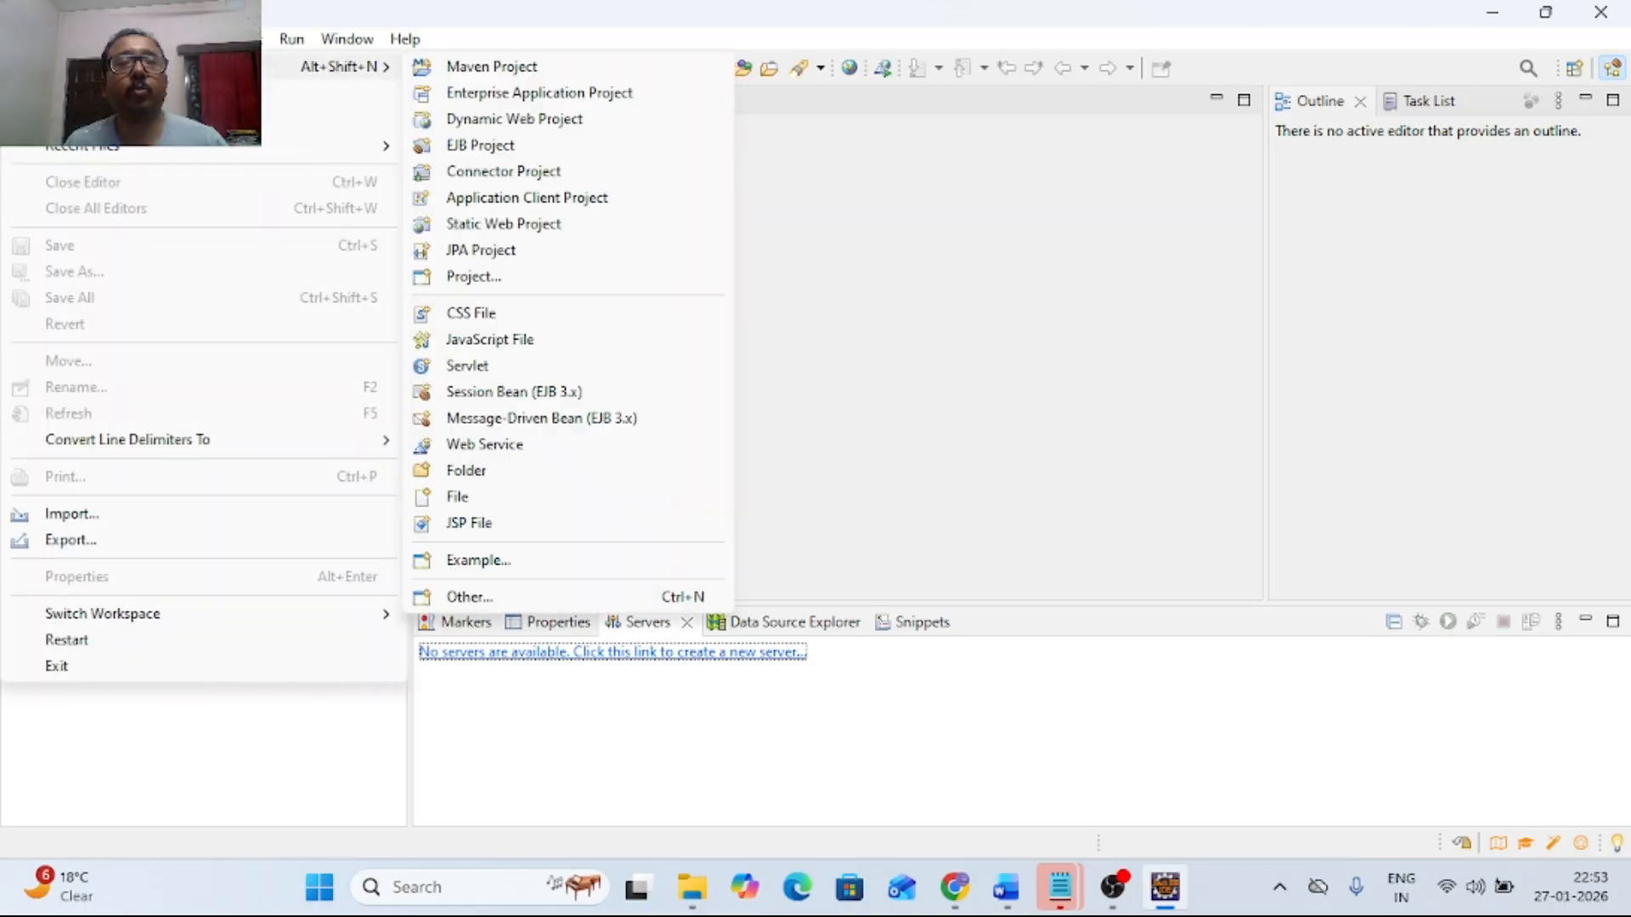
left_click(512, 123)
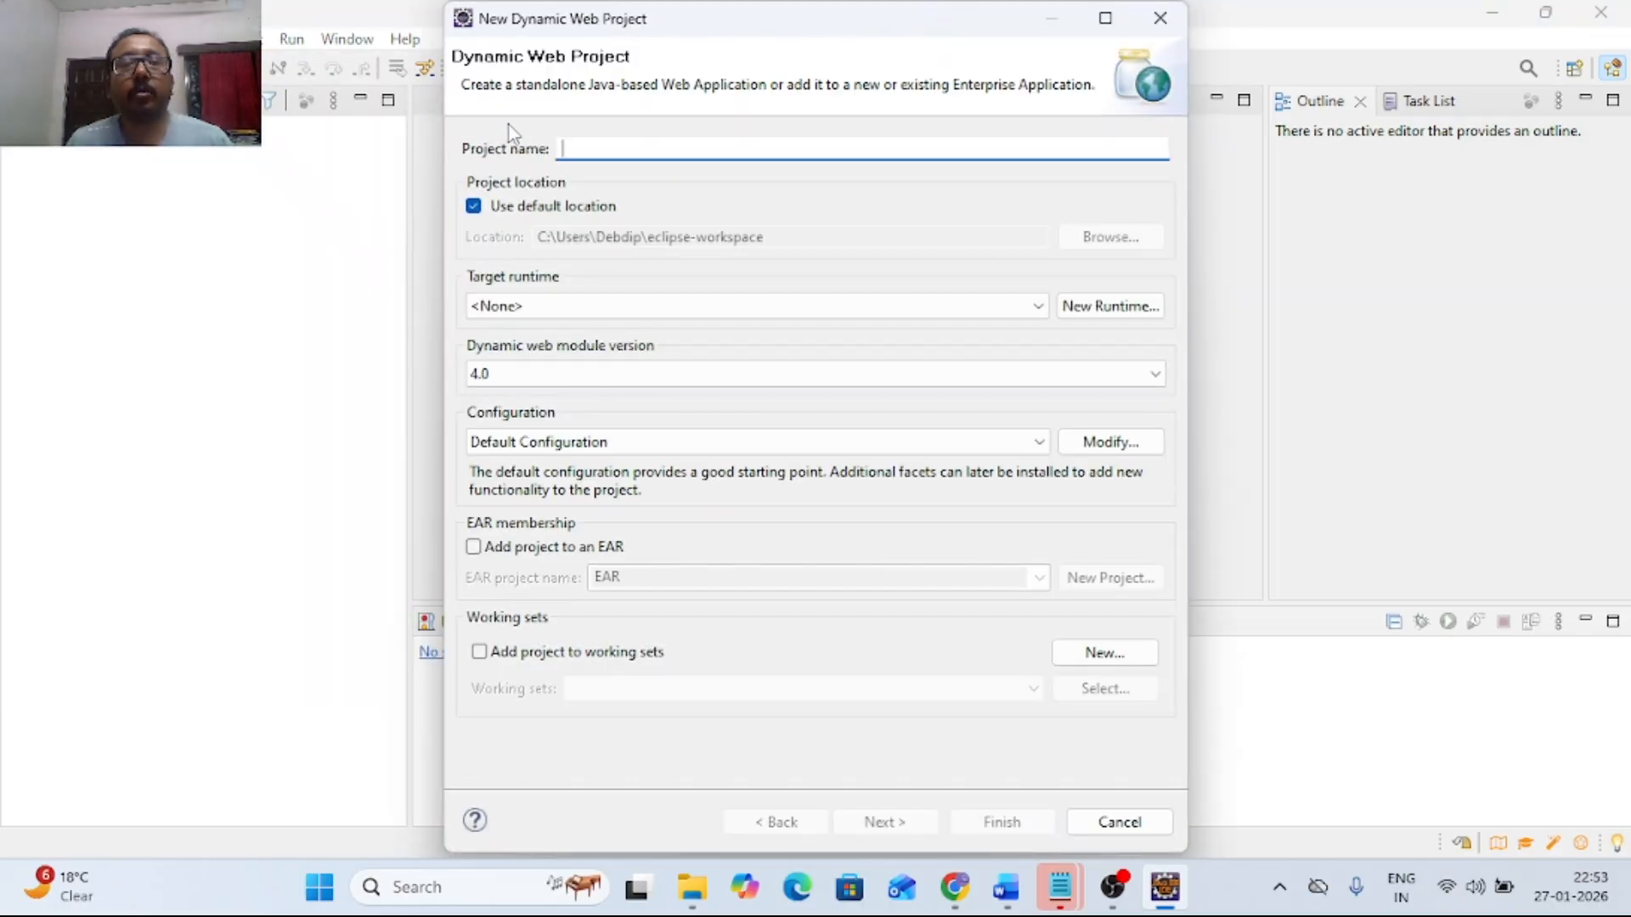
type("dbc")
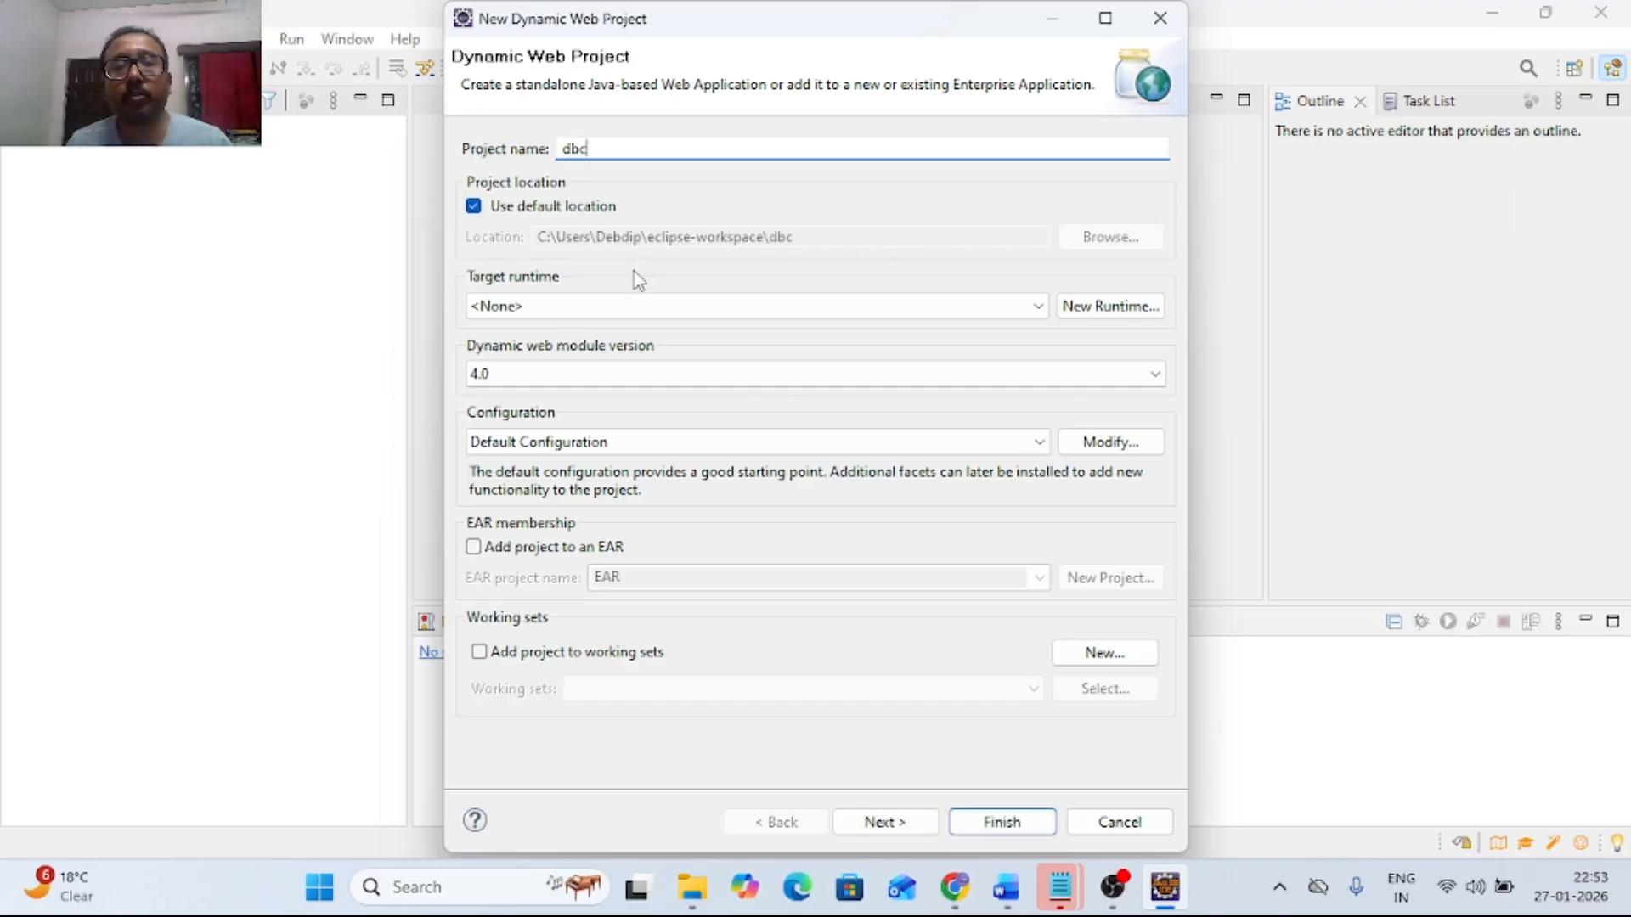
left_click(883, 820)
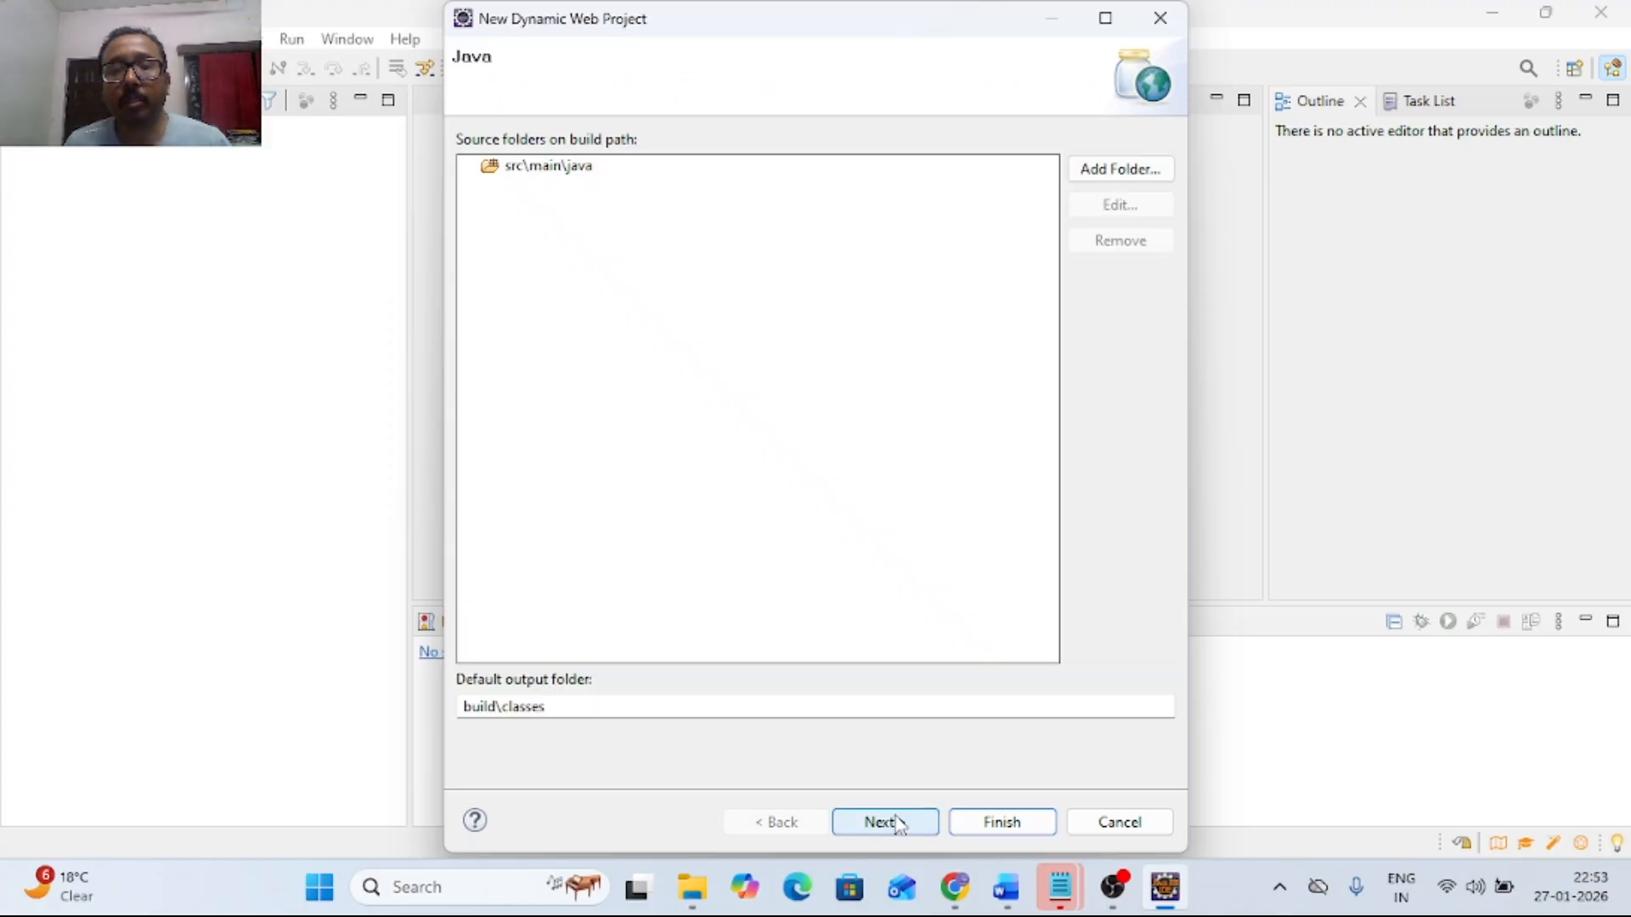
left_click(892, 822)
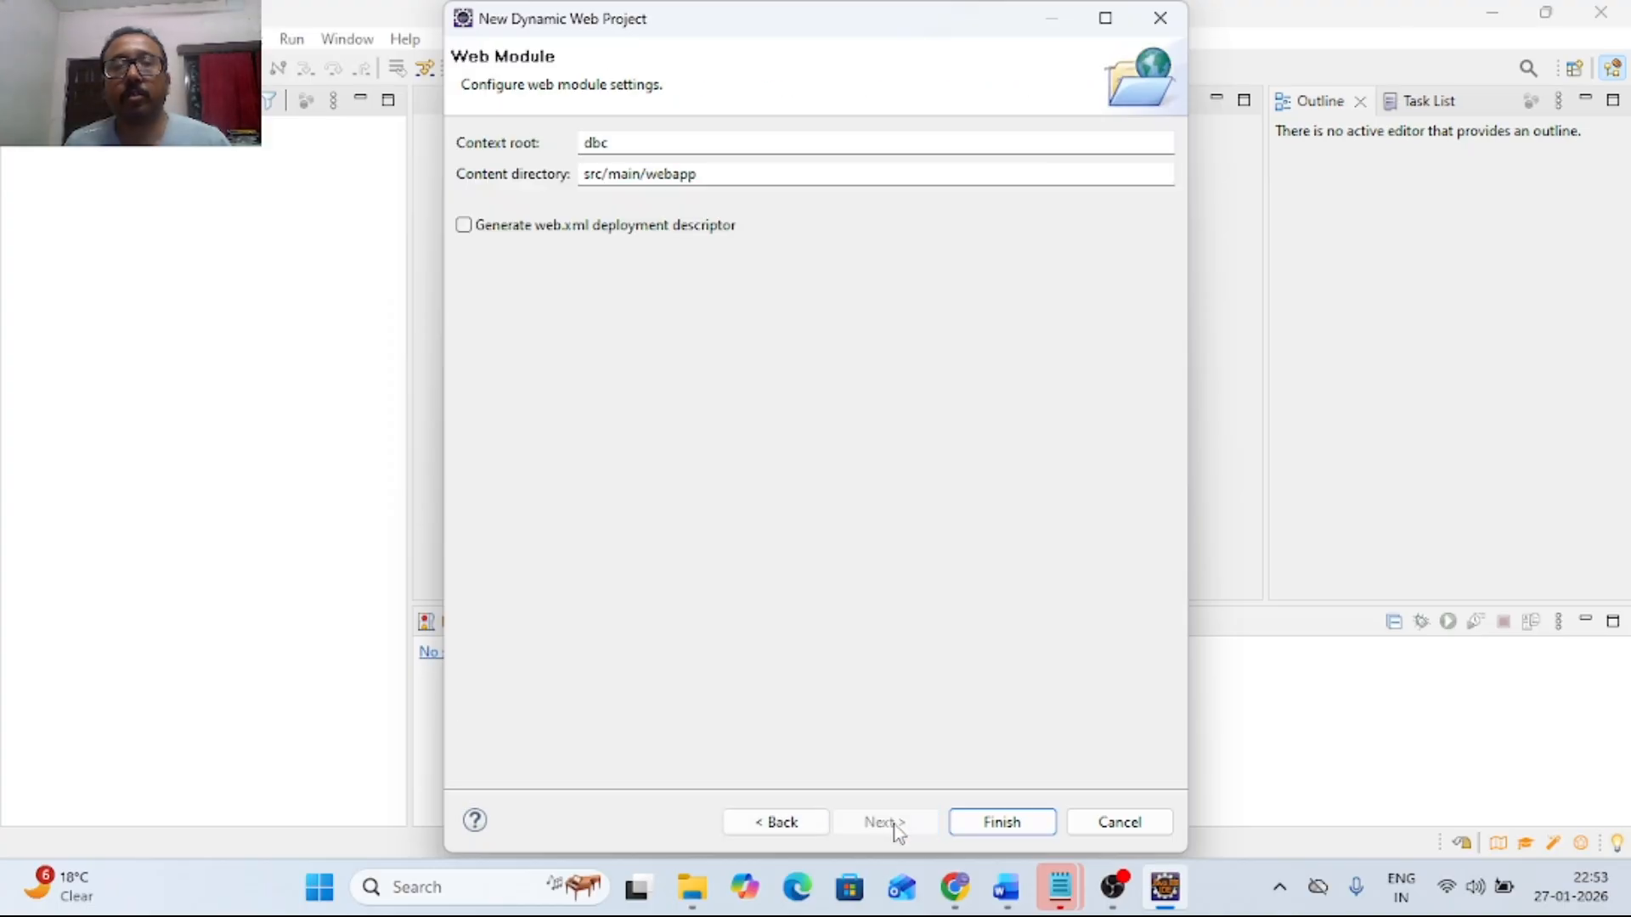
left_click(977, 826)
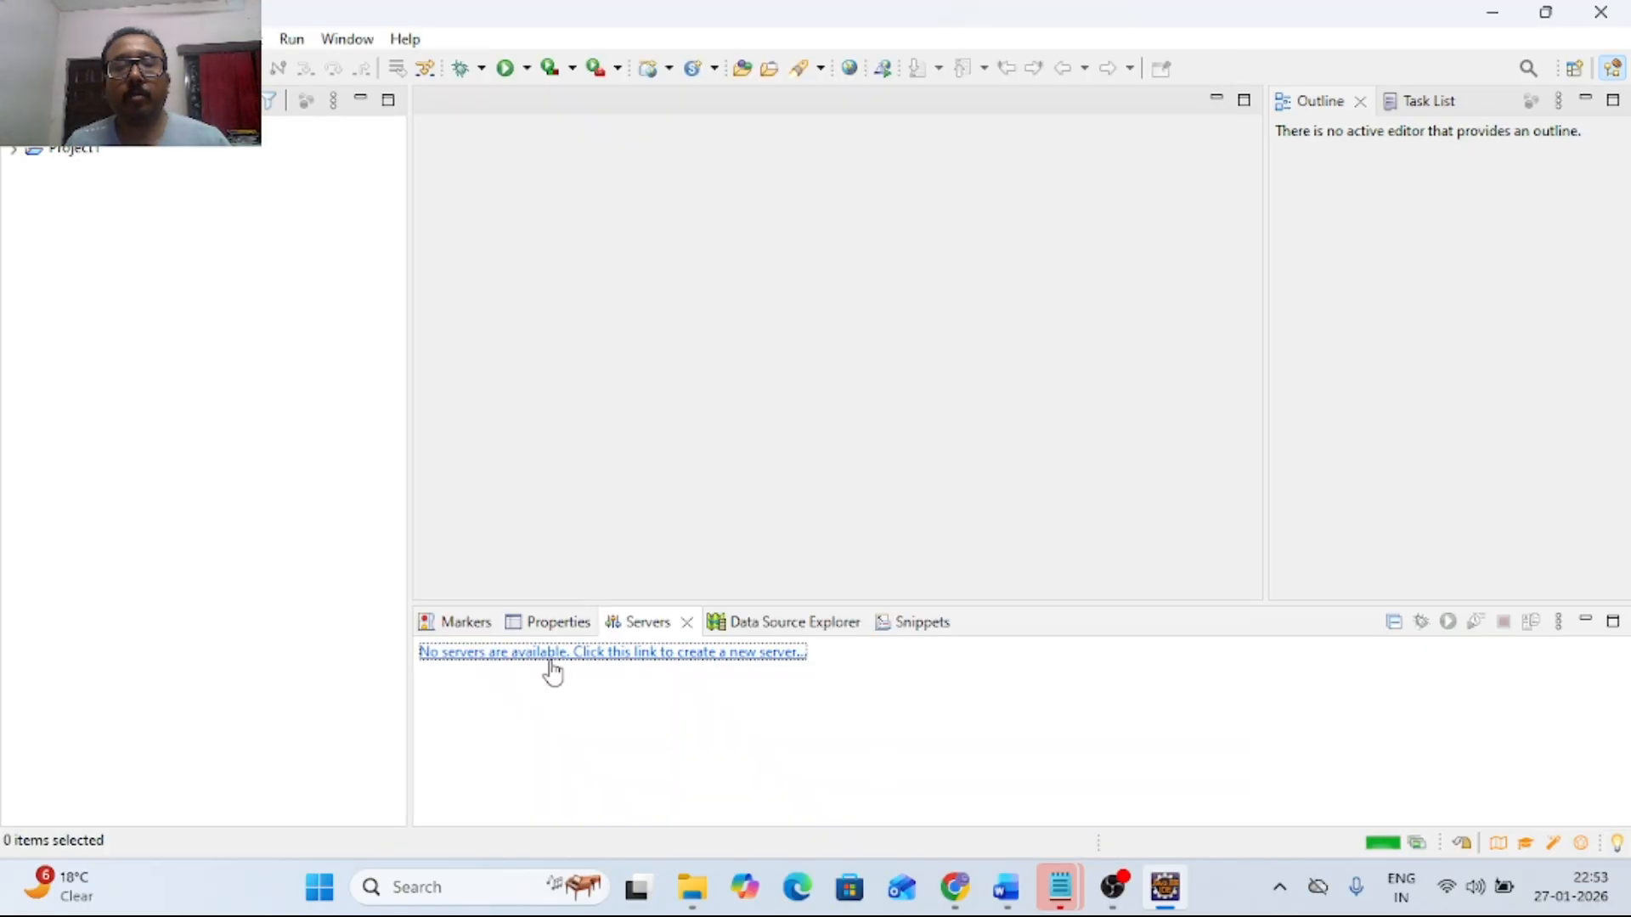
Start creating a new server of type Tomcat v9.0 Server on localhost and continue to its installation directory settings
left_click(609, 670)
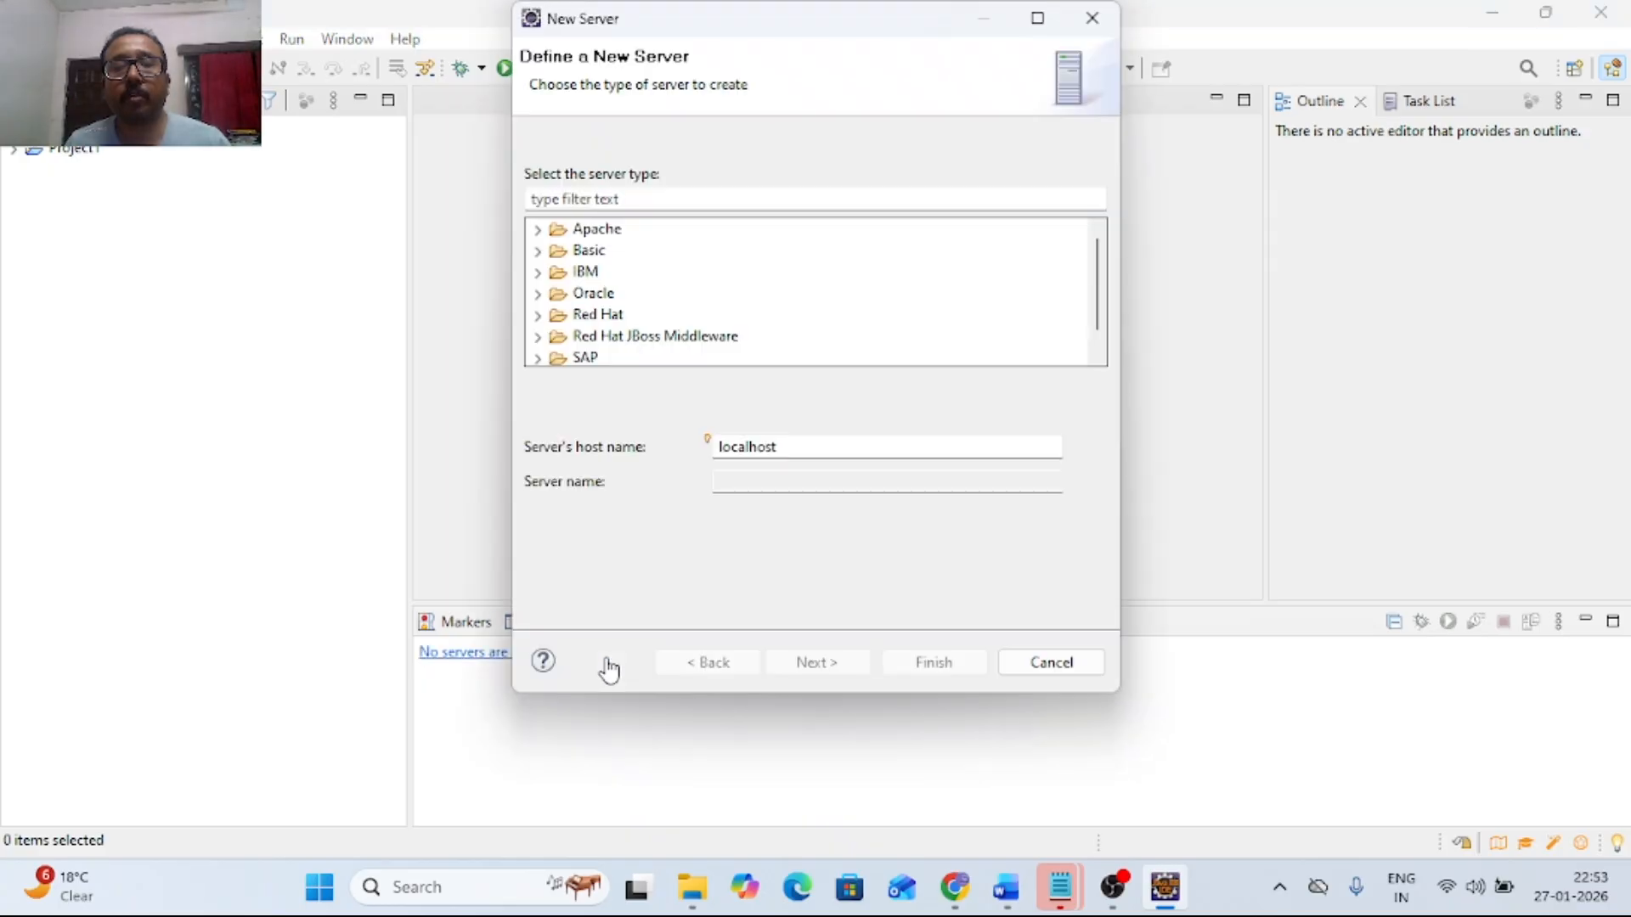
left_click(539, 233)
scroll(622, 336, "down", 3)
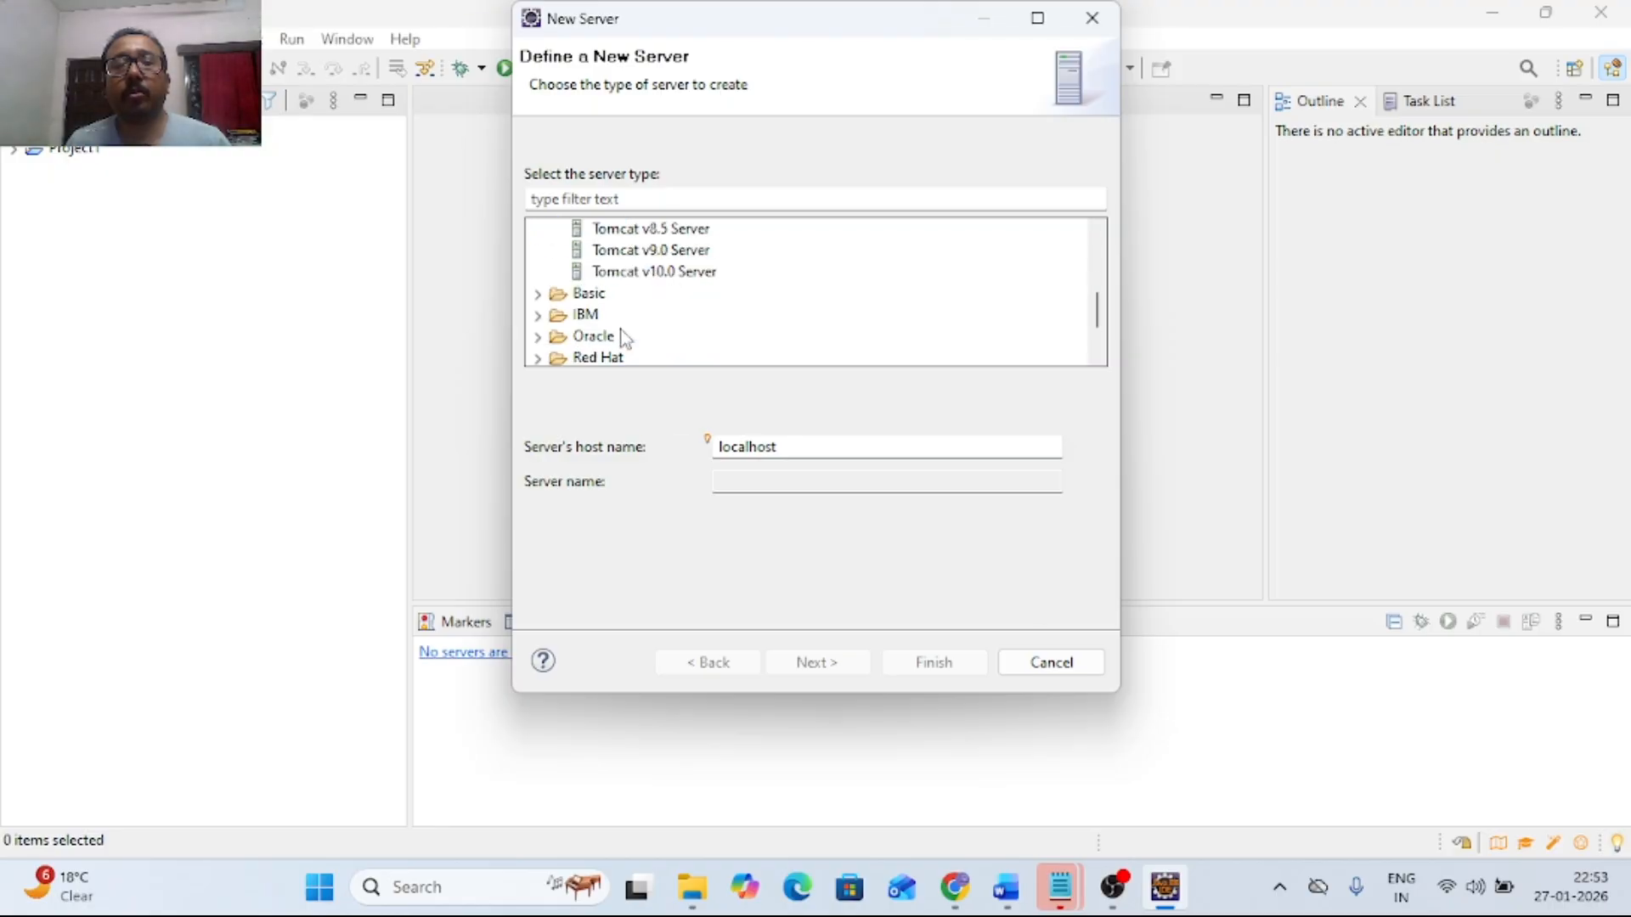
left_click(639, 255)
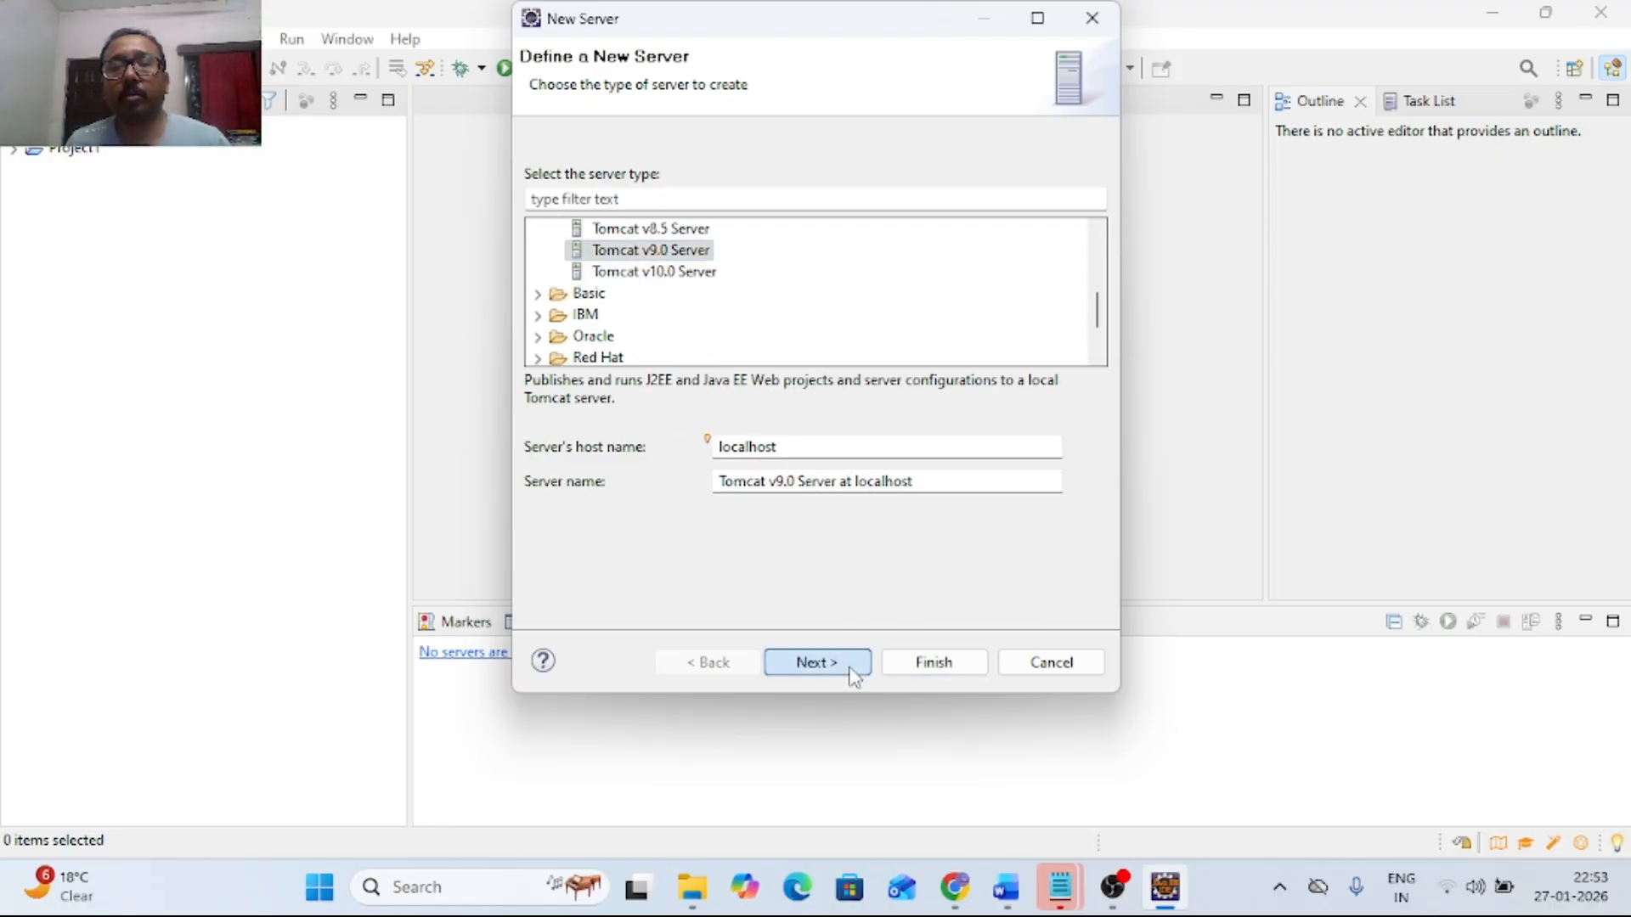
left_click(847, 666)
Set the Tomcat installation directory to C:\Program Files\Apache Software Foundation\Tomcat 9.0\bin
left_click(977, 223)
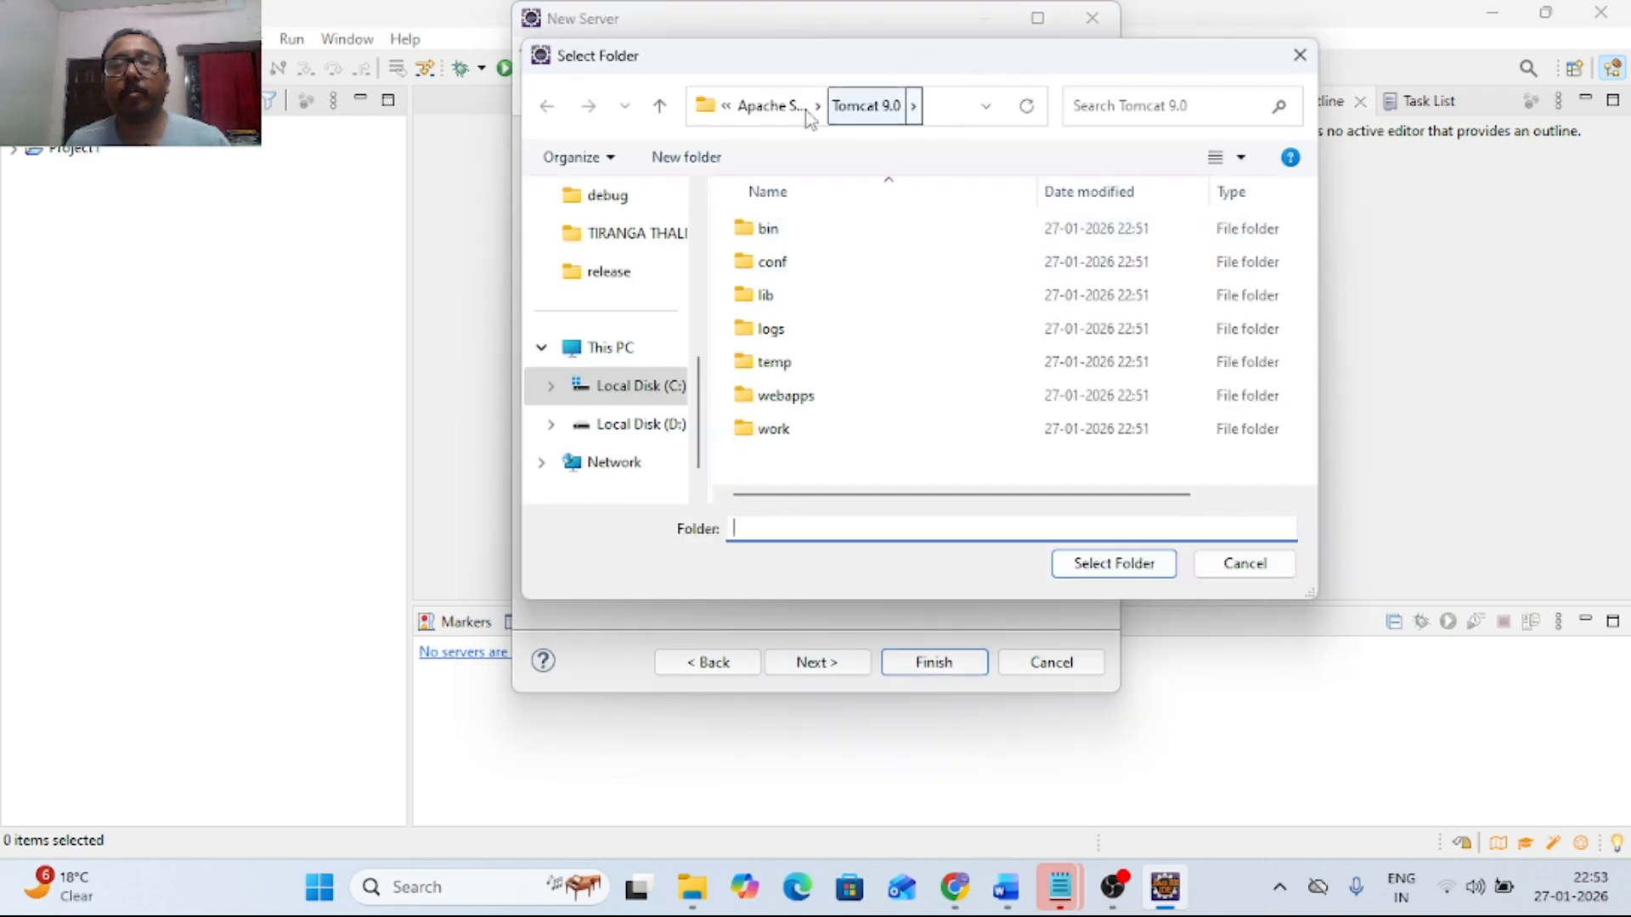
left_click(749, 112)
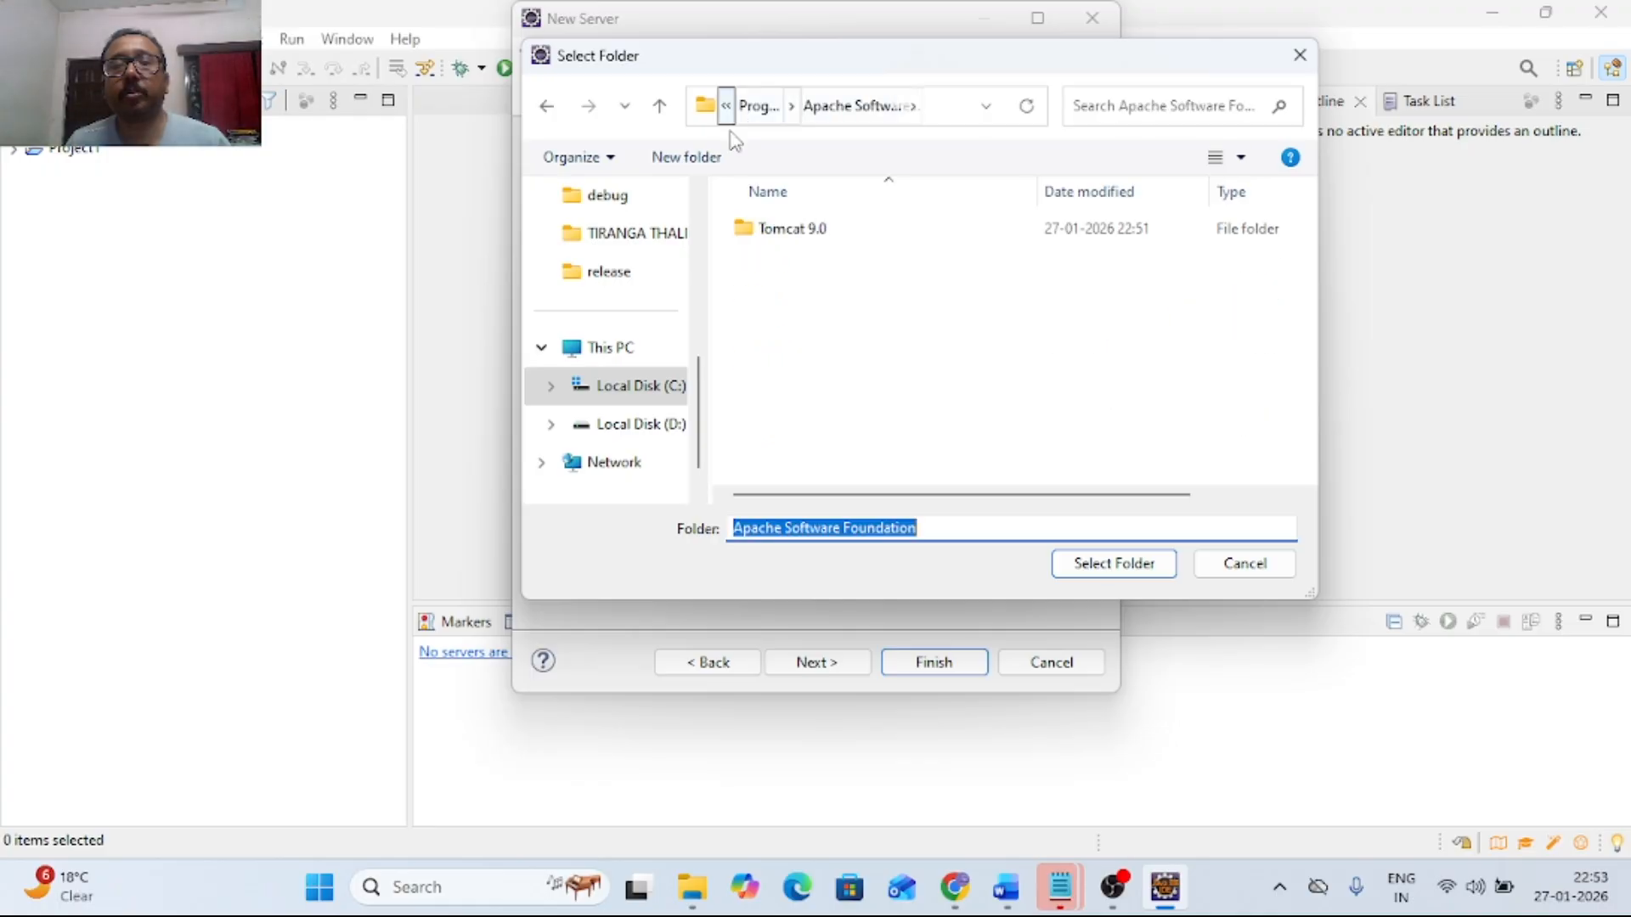
left_click(642, 404)
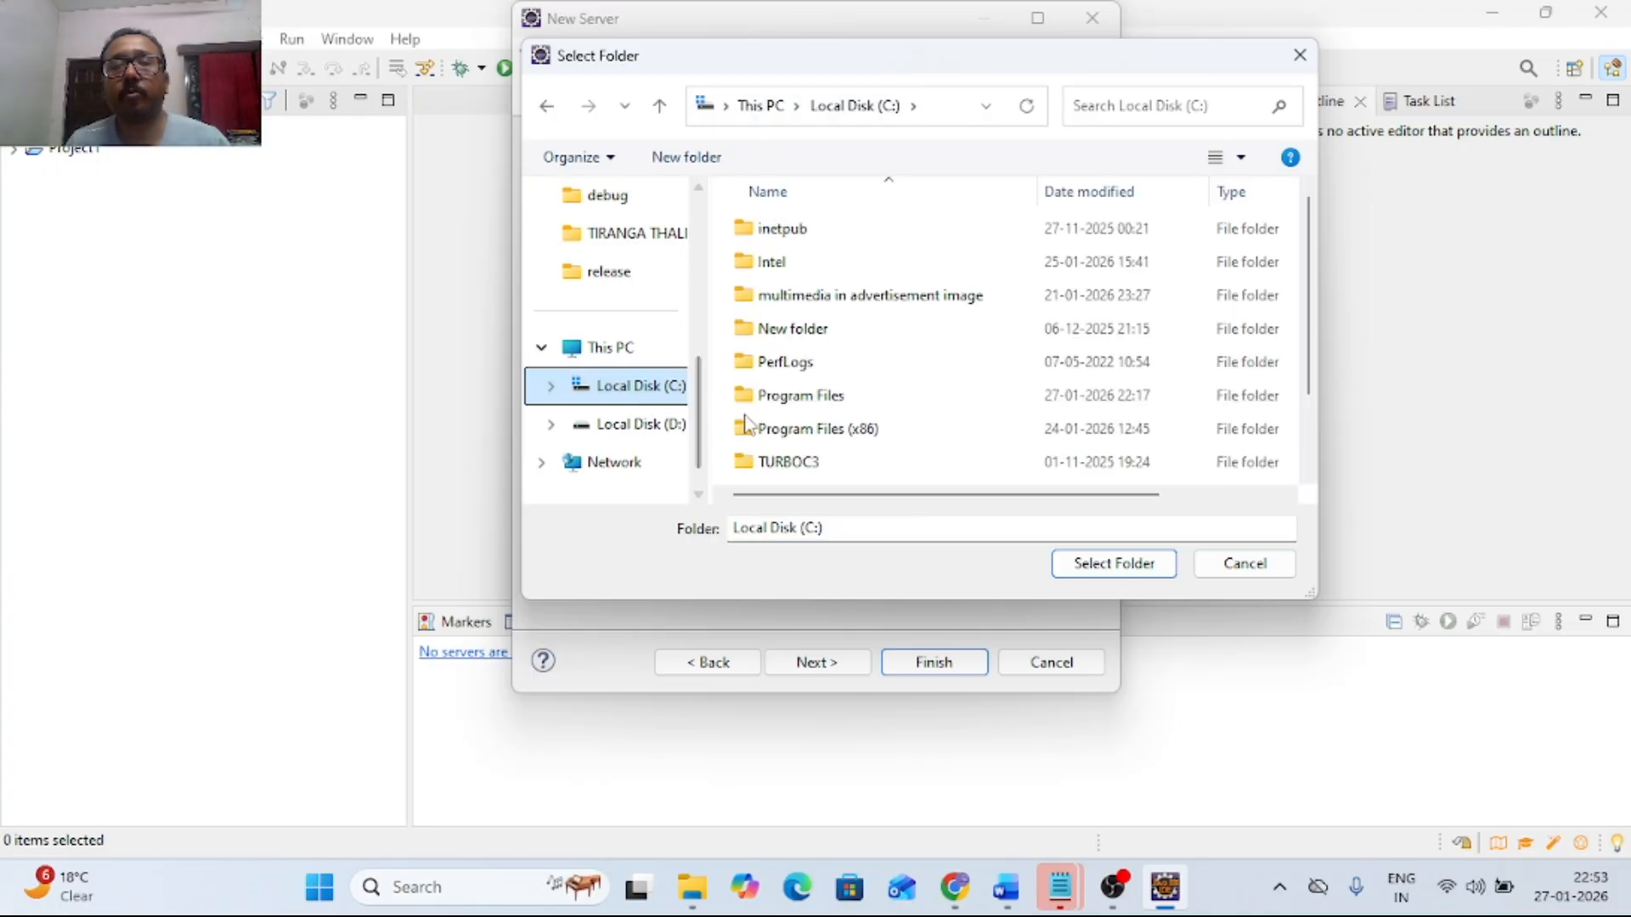
double_click(796, 399)
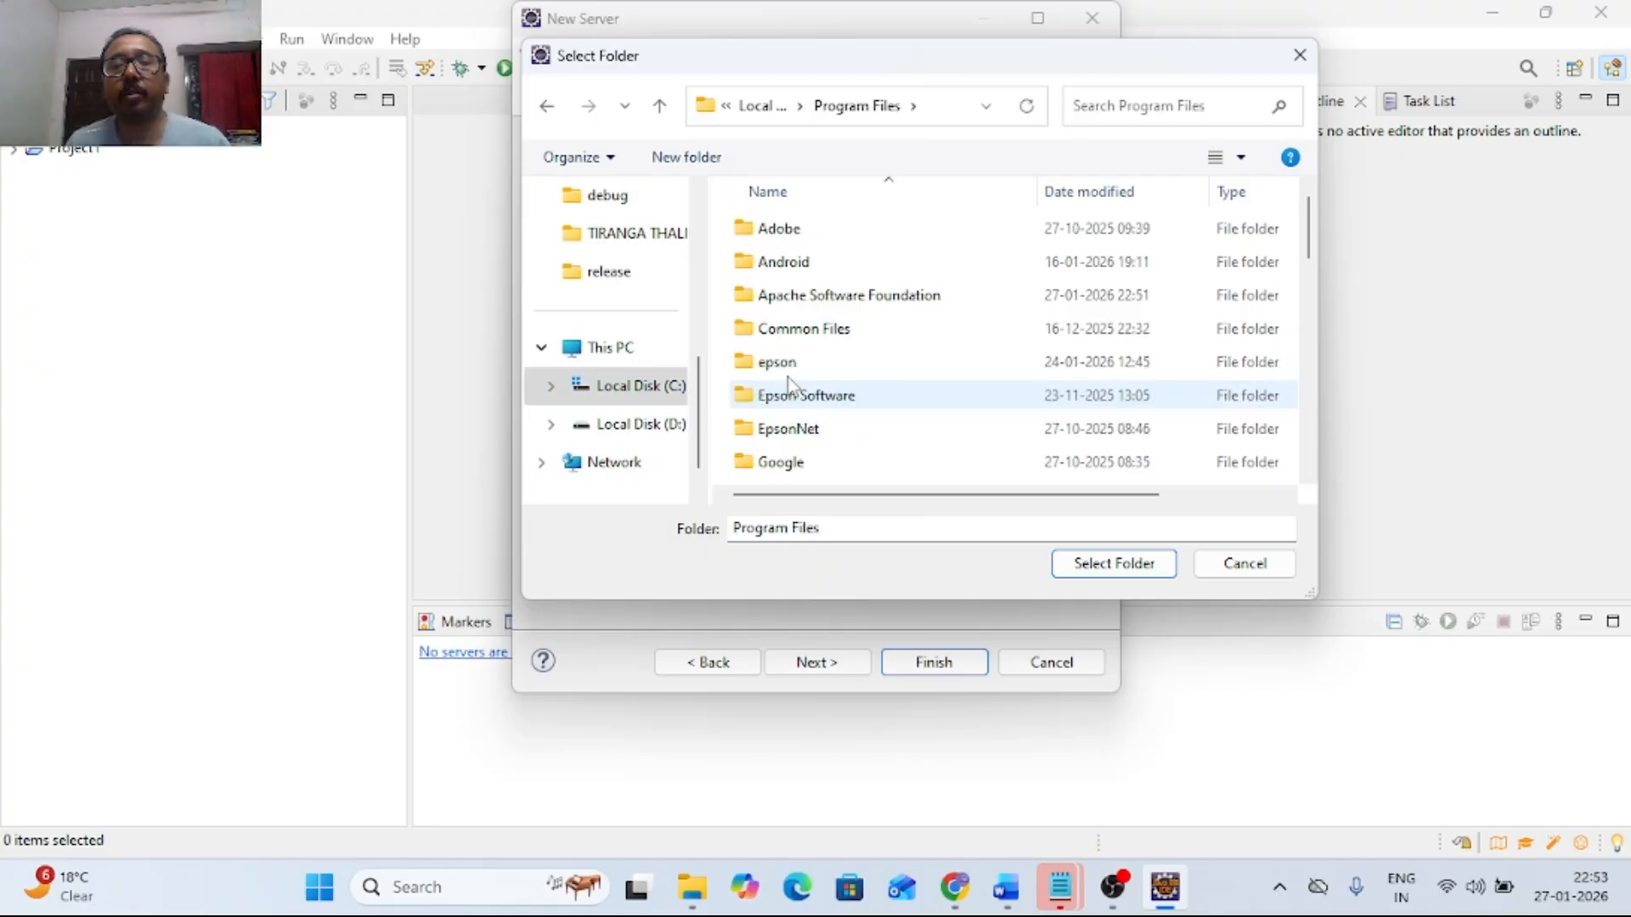
double_click(807, 298)
double_click(794, 231)
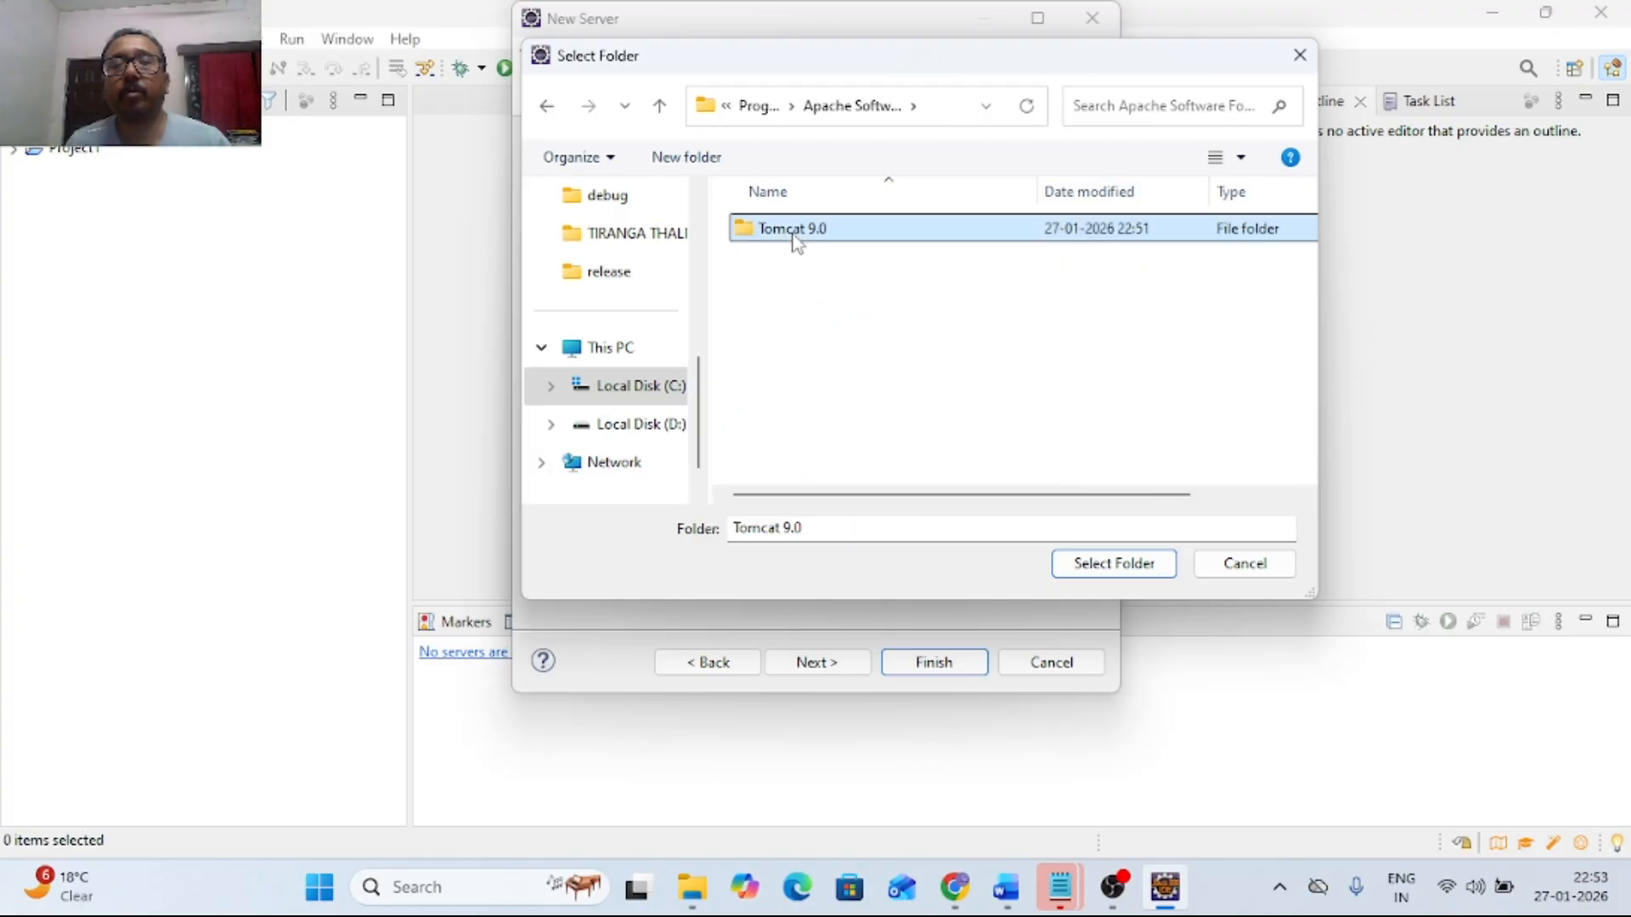
left_click(772, 236)
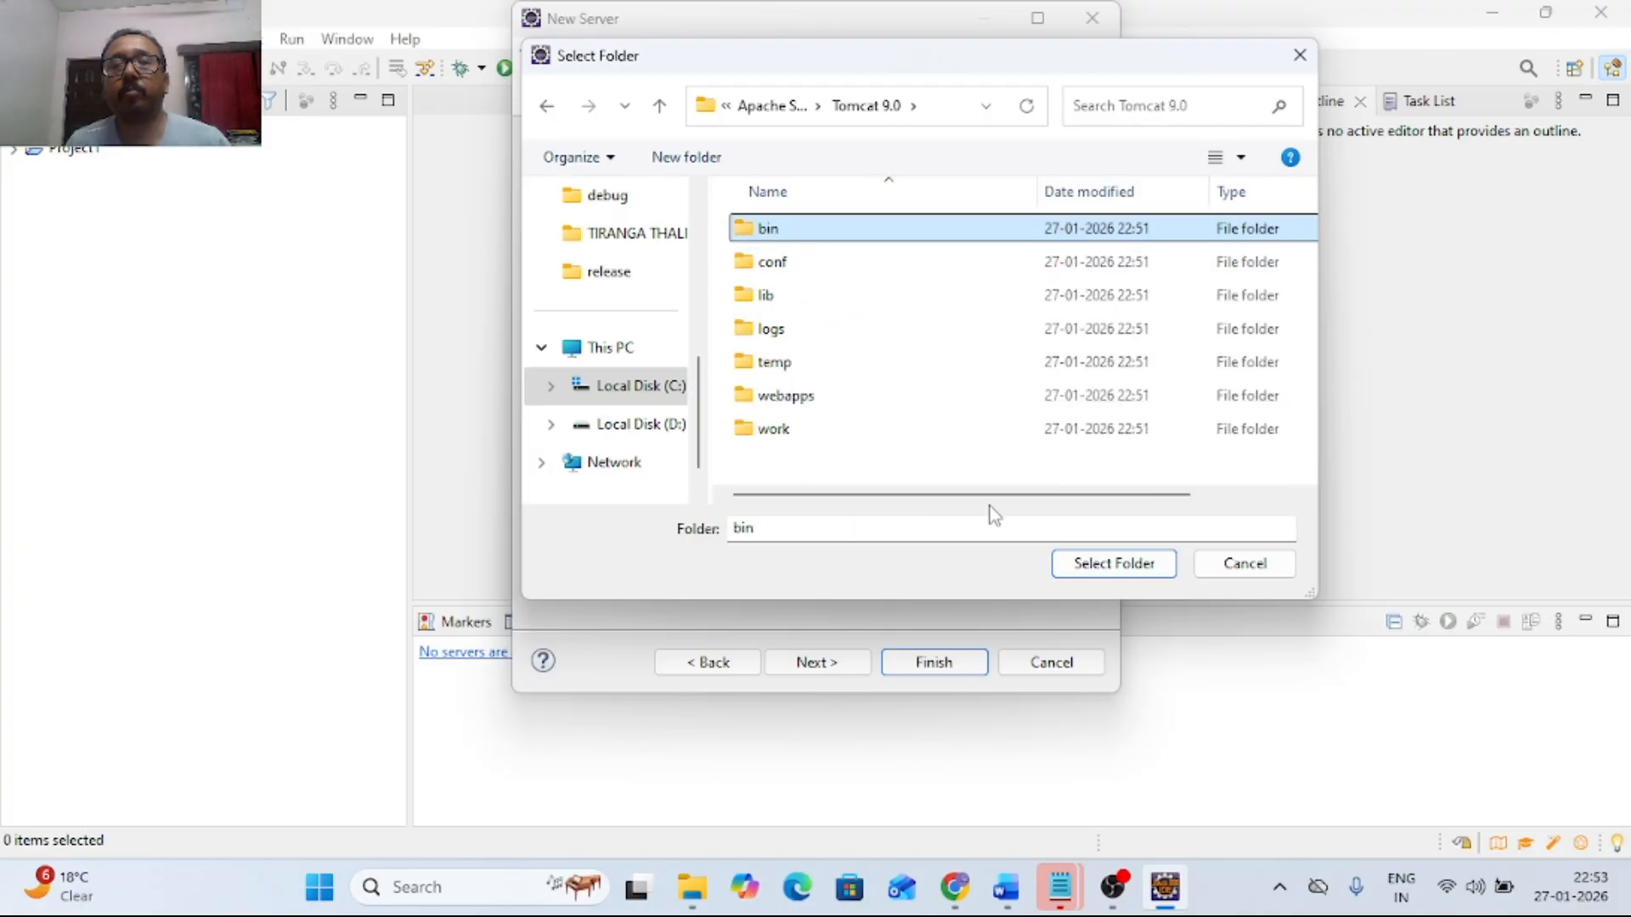
left_click(1111, 565)
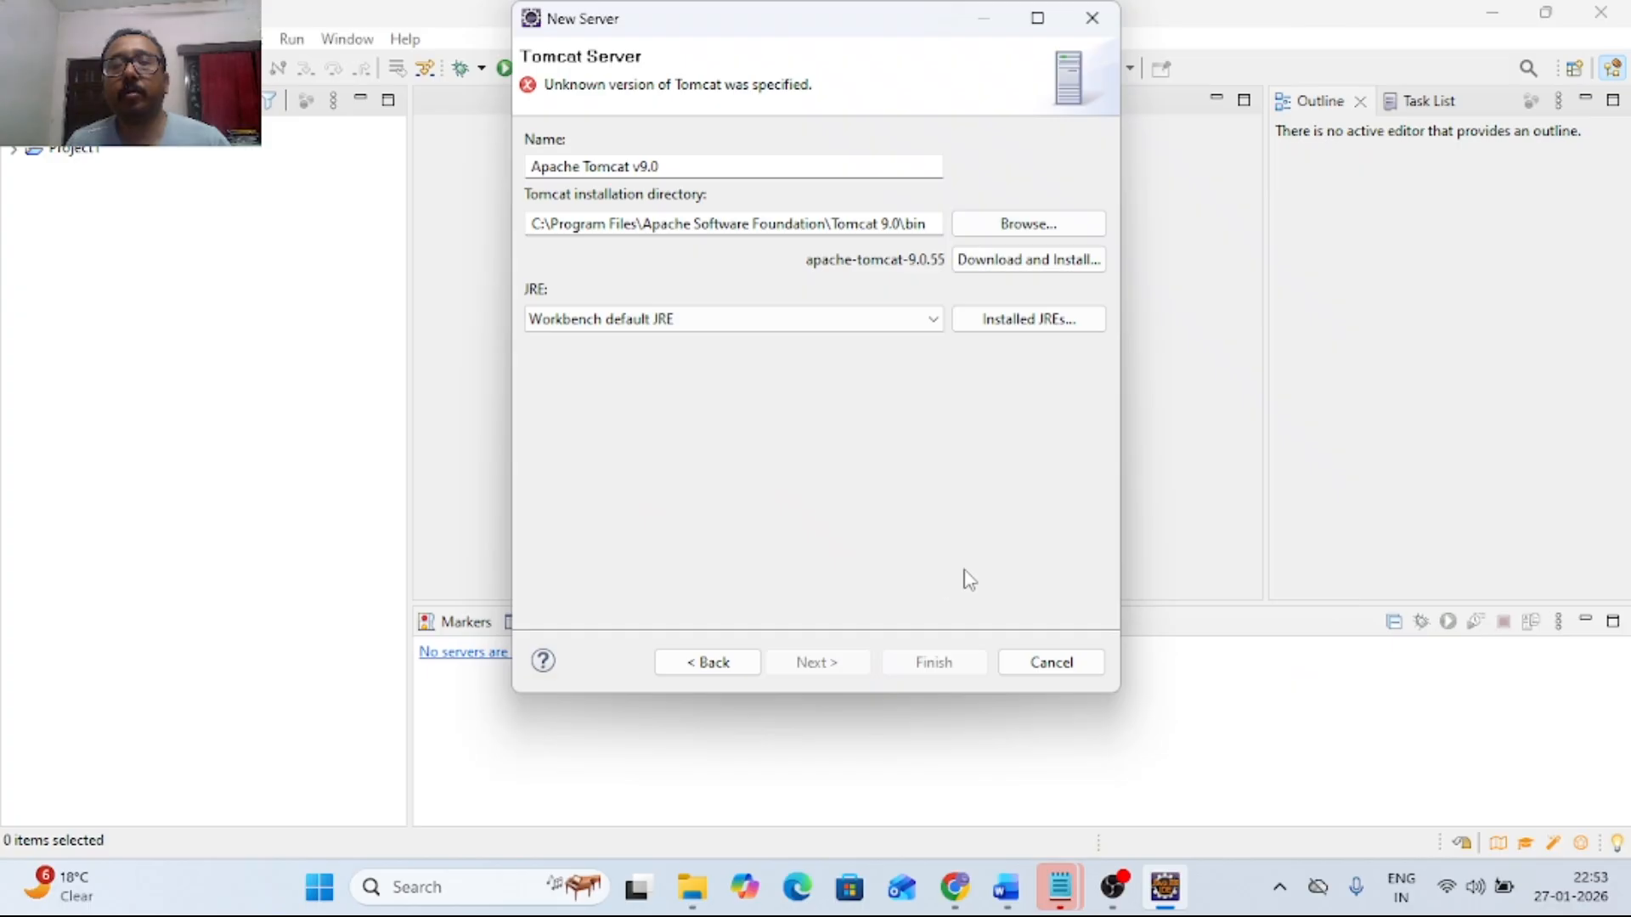
Set the Tomcat installation directory to C:\Program Files\Apache Software Foundation\Tomcat 9.0
left_click(688, 662)
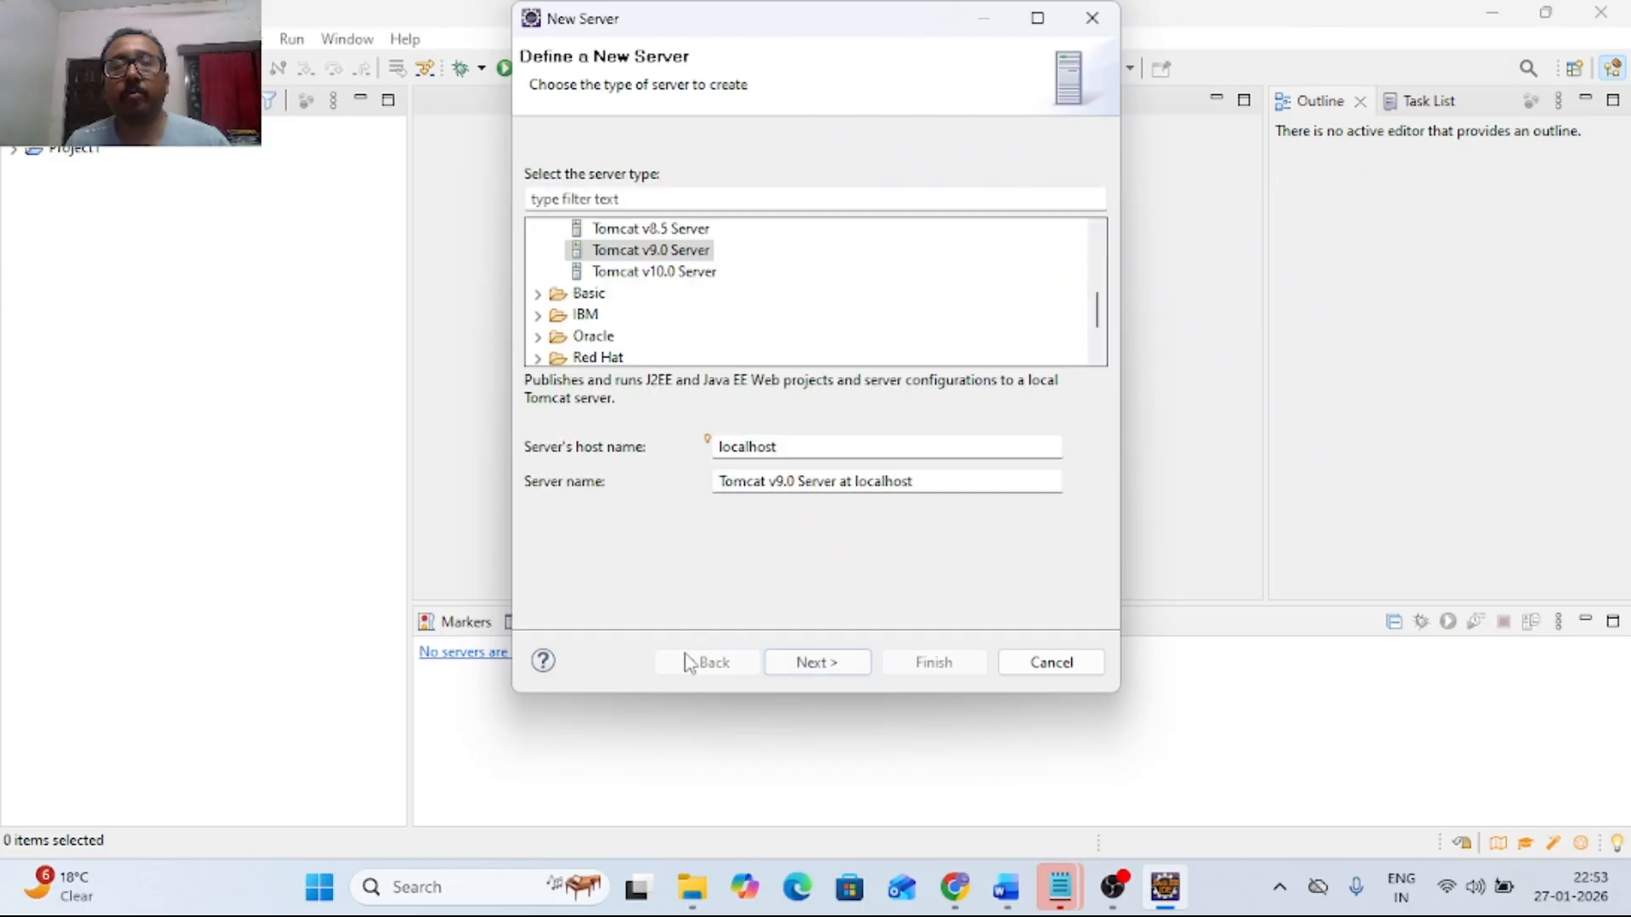
left_click(828, 671)
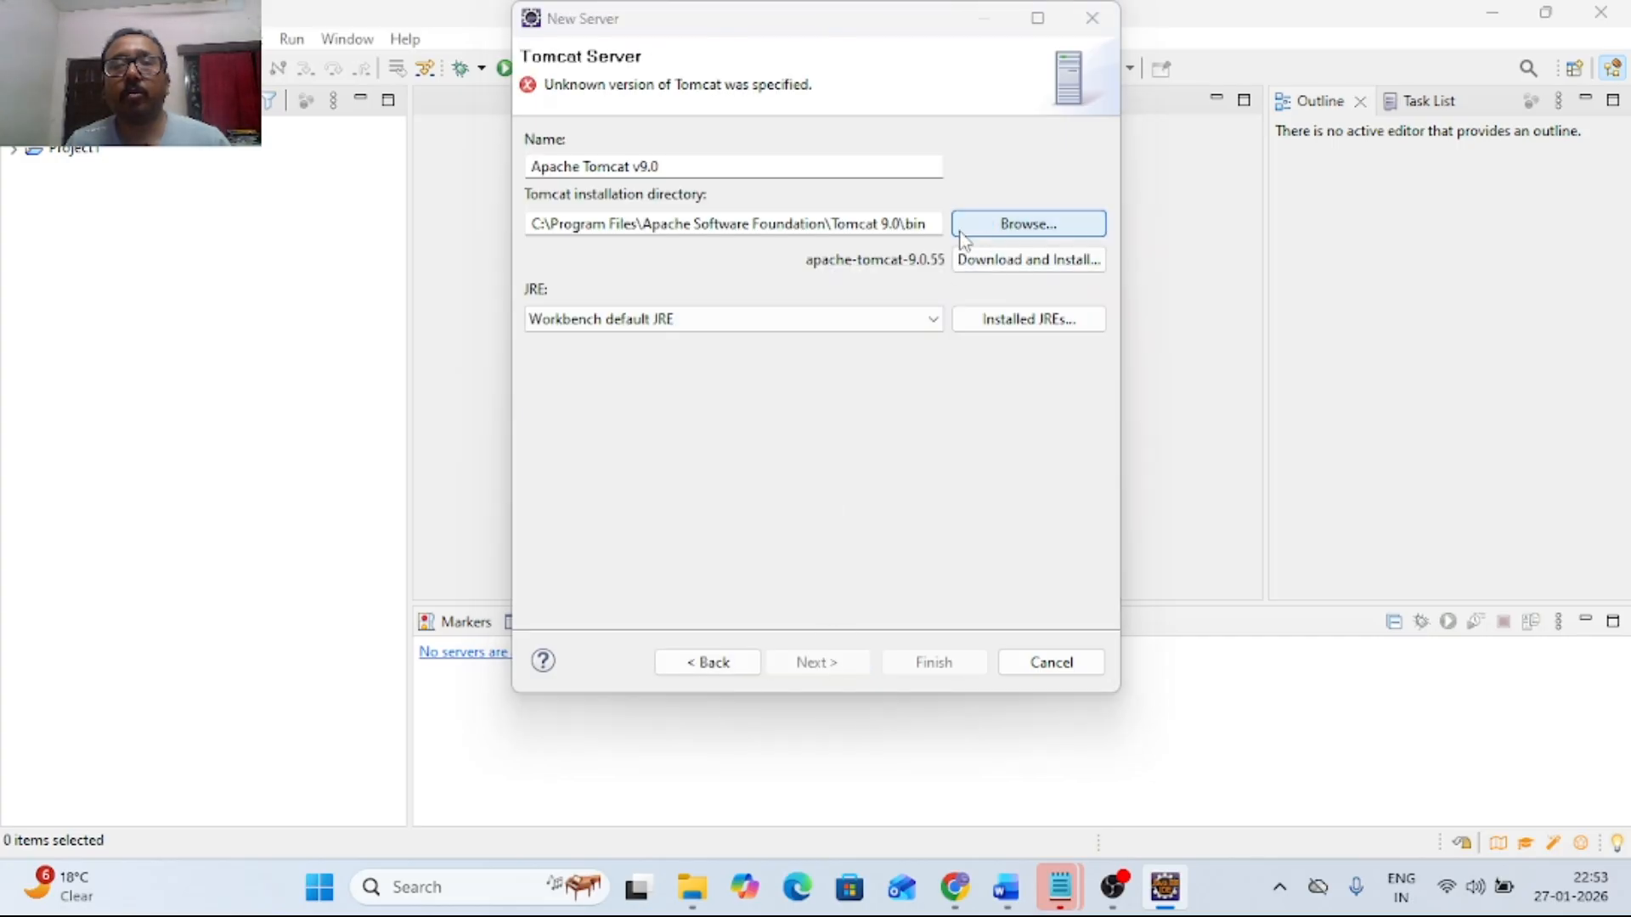
left_click(964, 240)
left_click(802, 111)
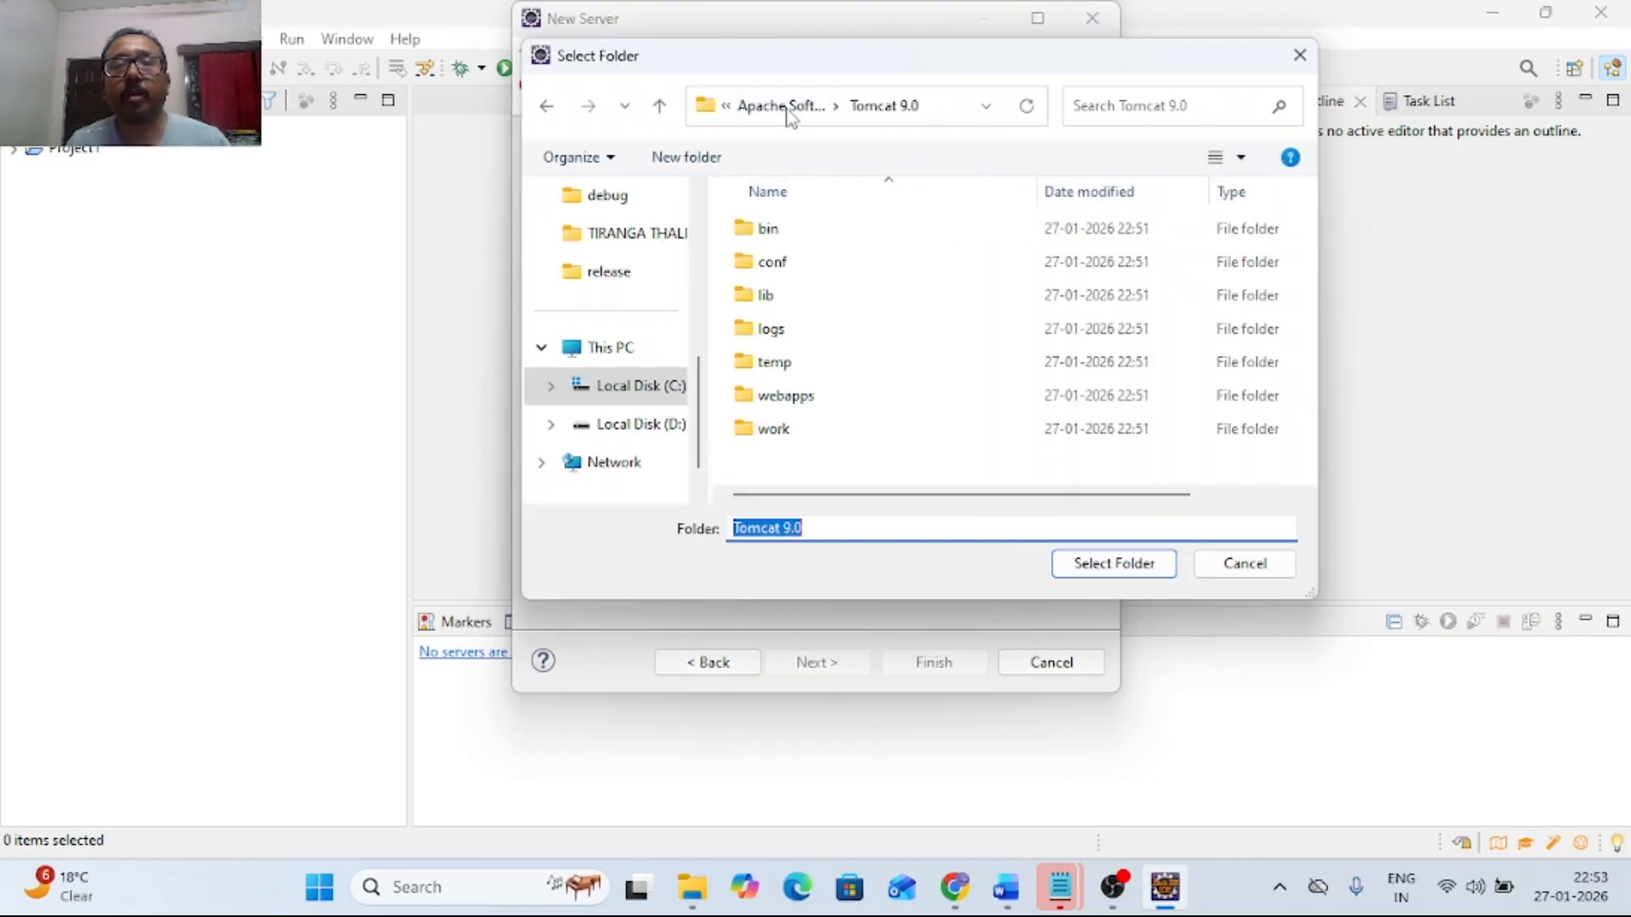
left_click(1100, 565)
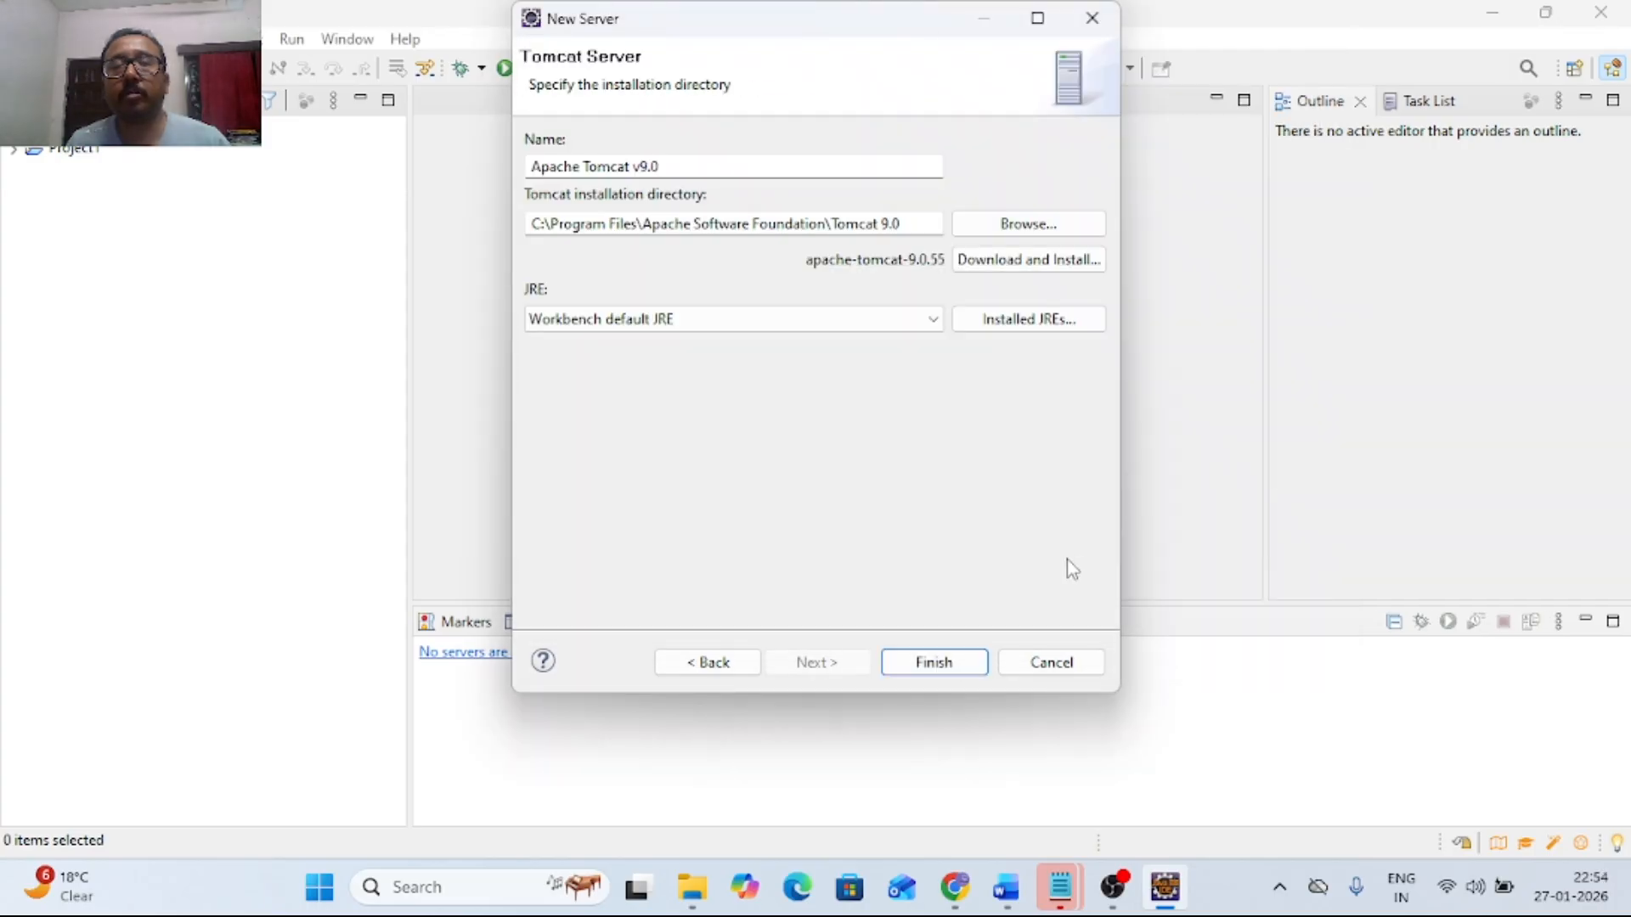
Add the dbc project to the new server's configured resources and finish creating the server
left_click(843, 662)
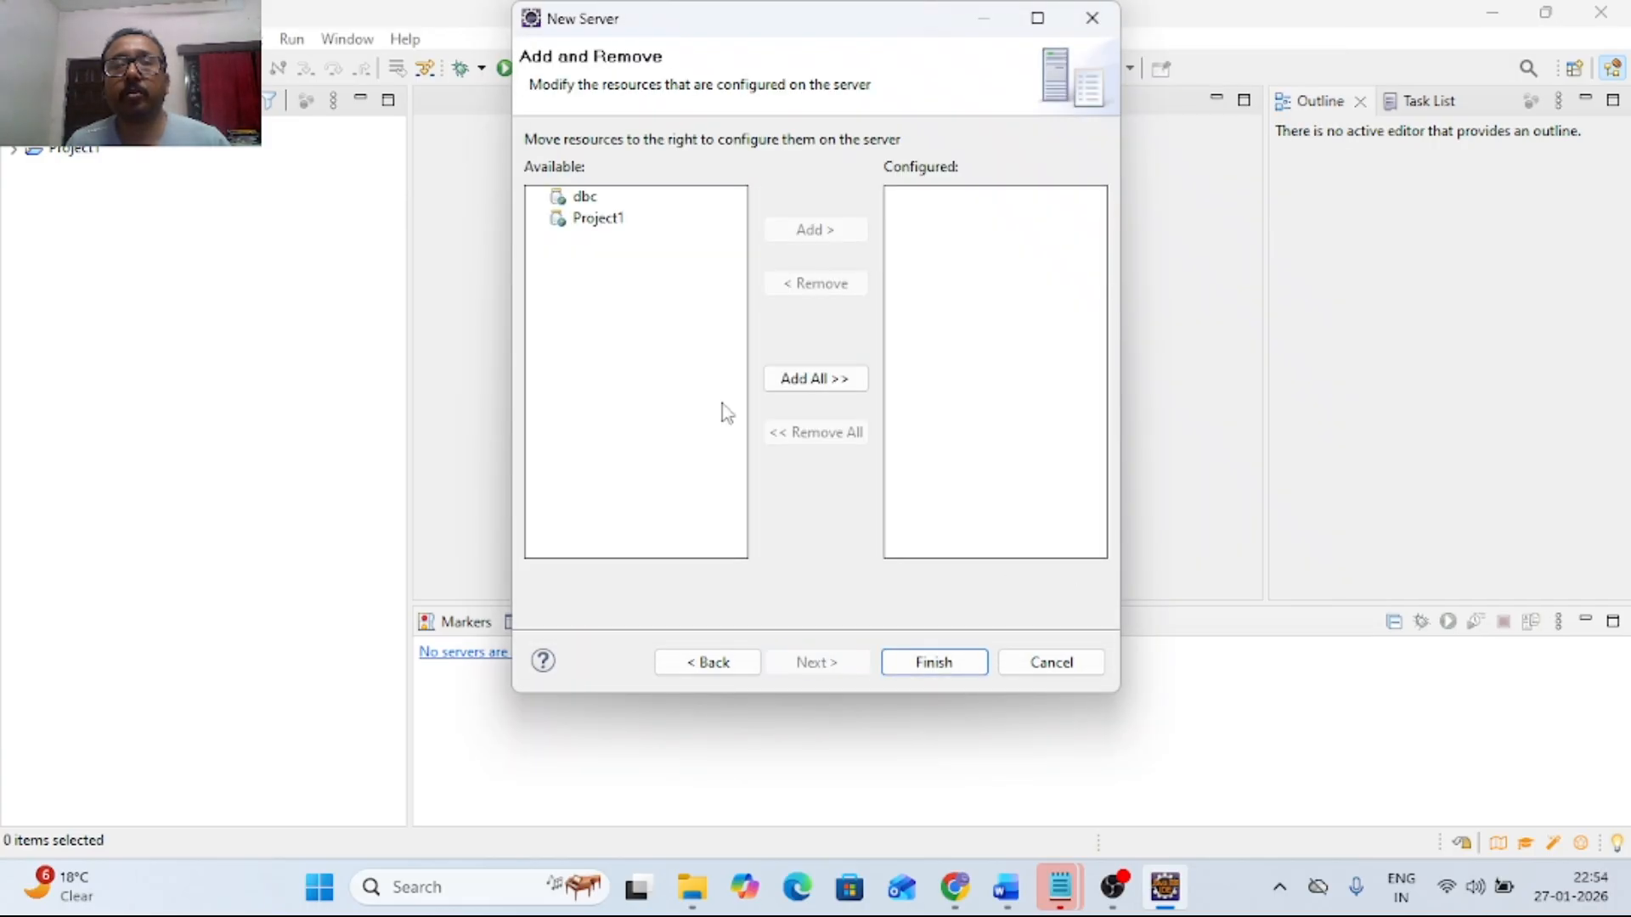
left_click(580, 198)
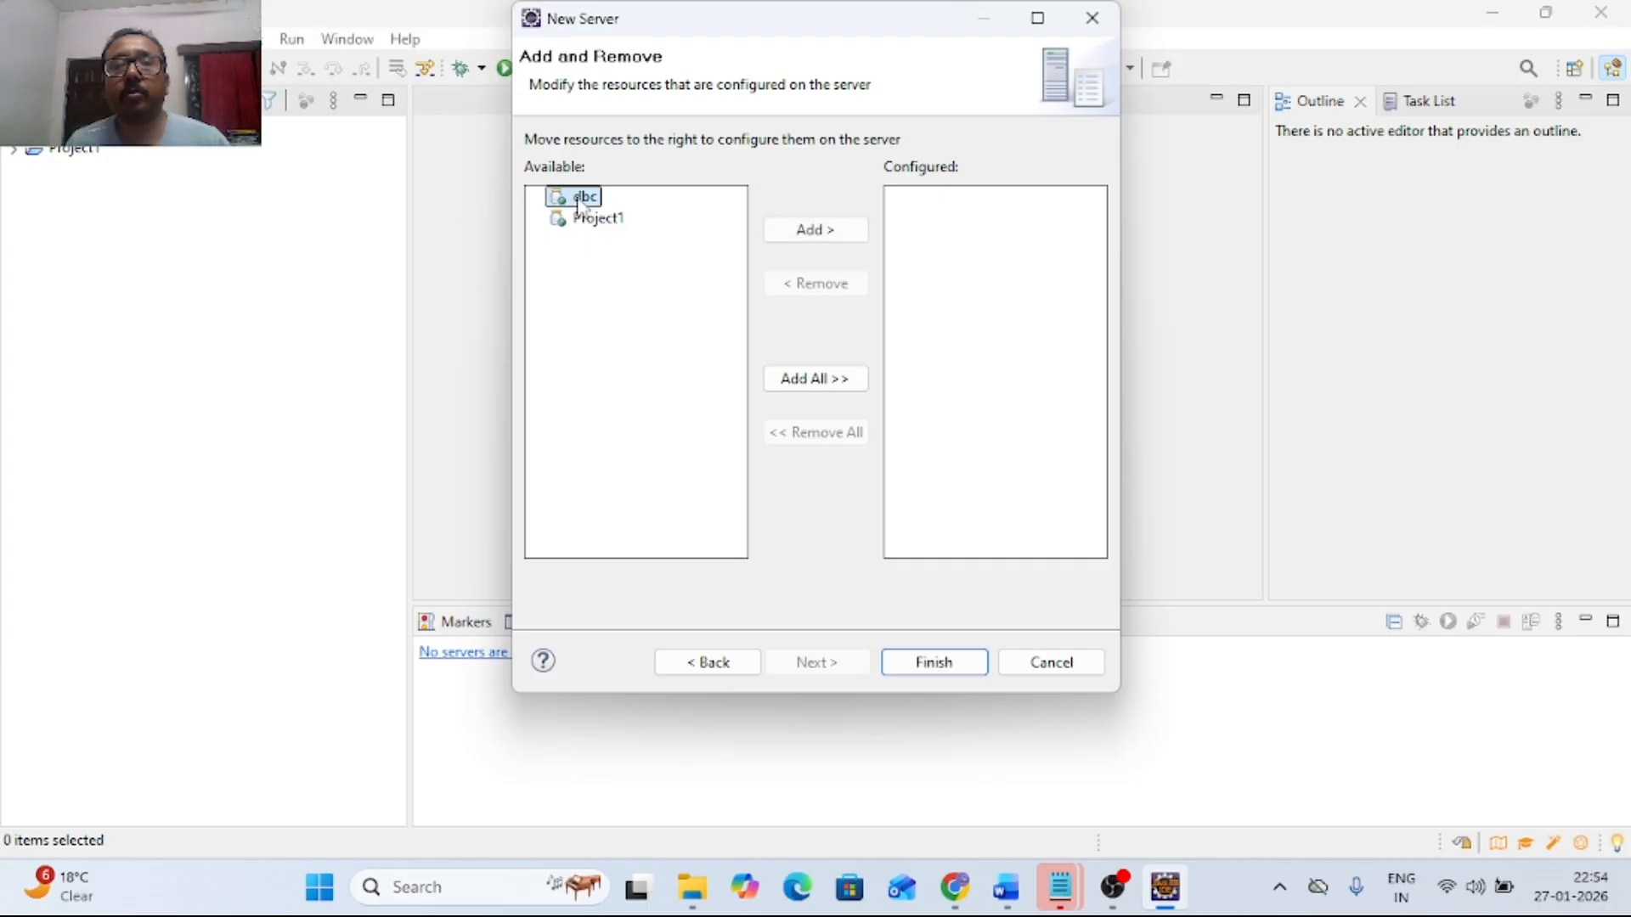
left_click(814, 230)
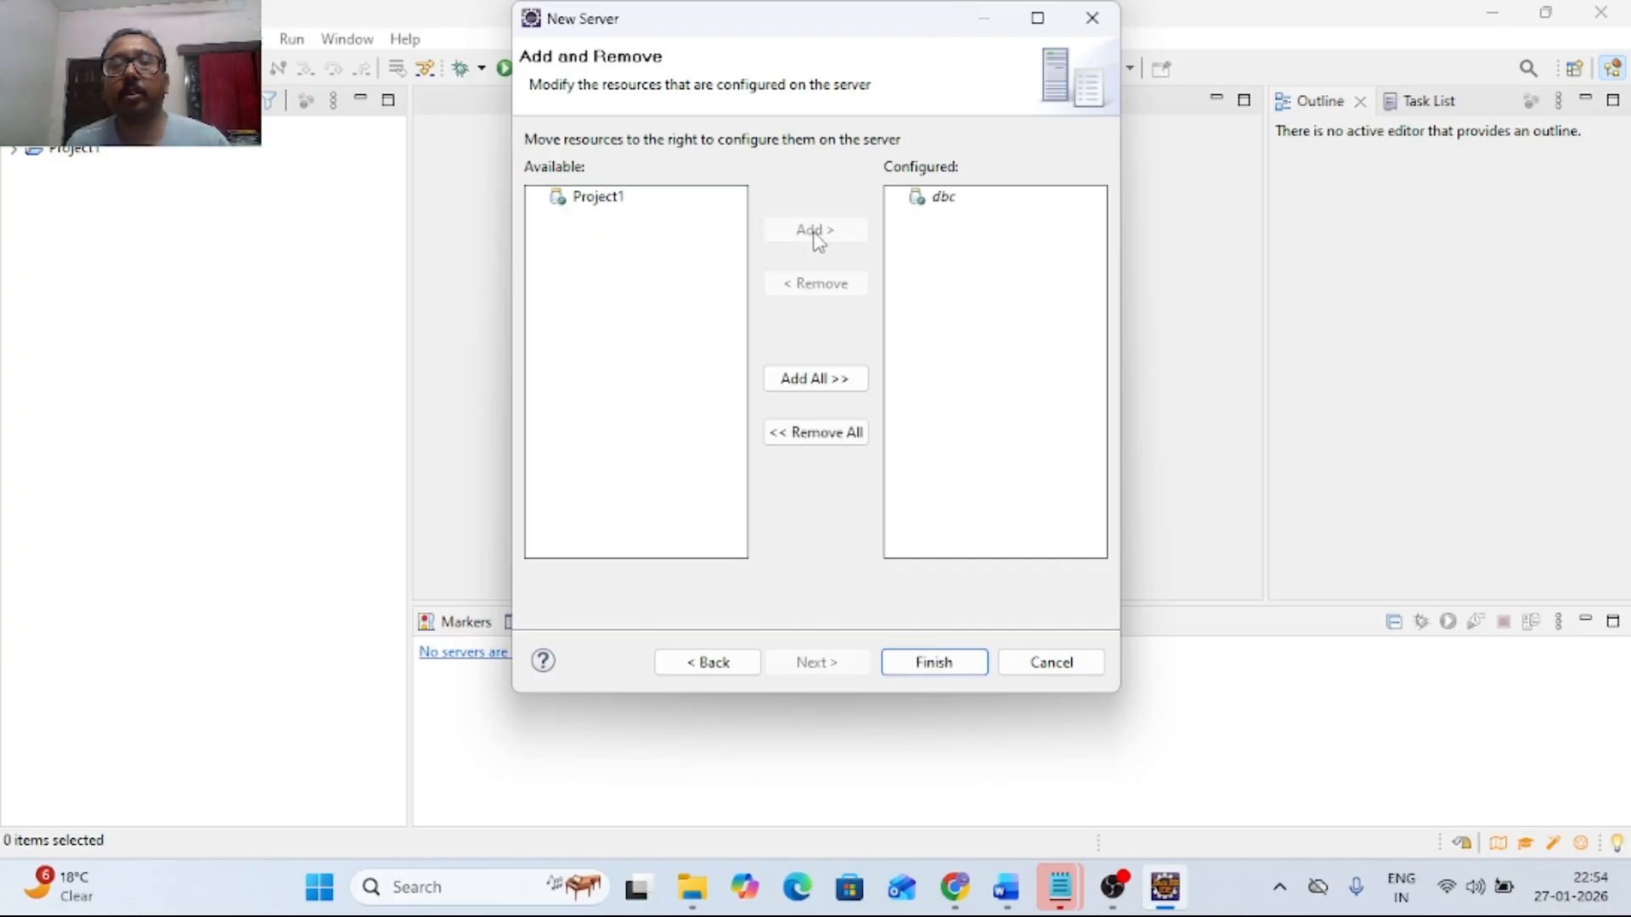
left_click(932, 663)
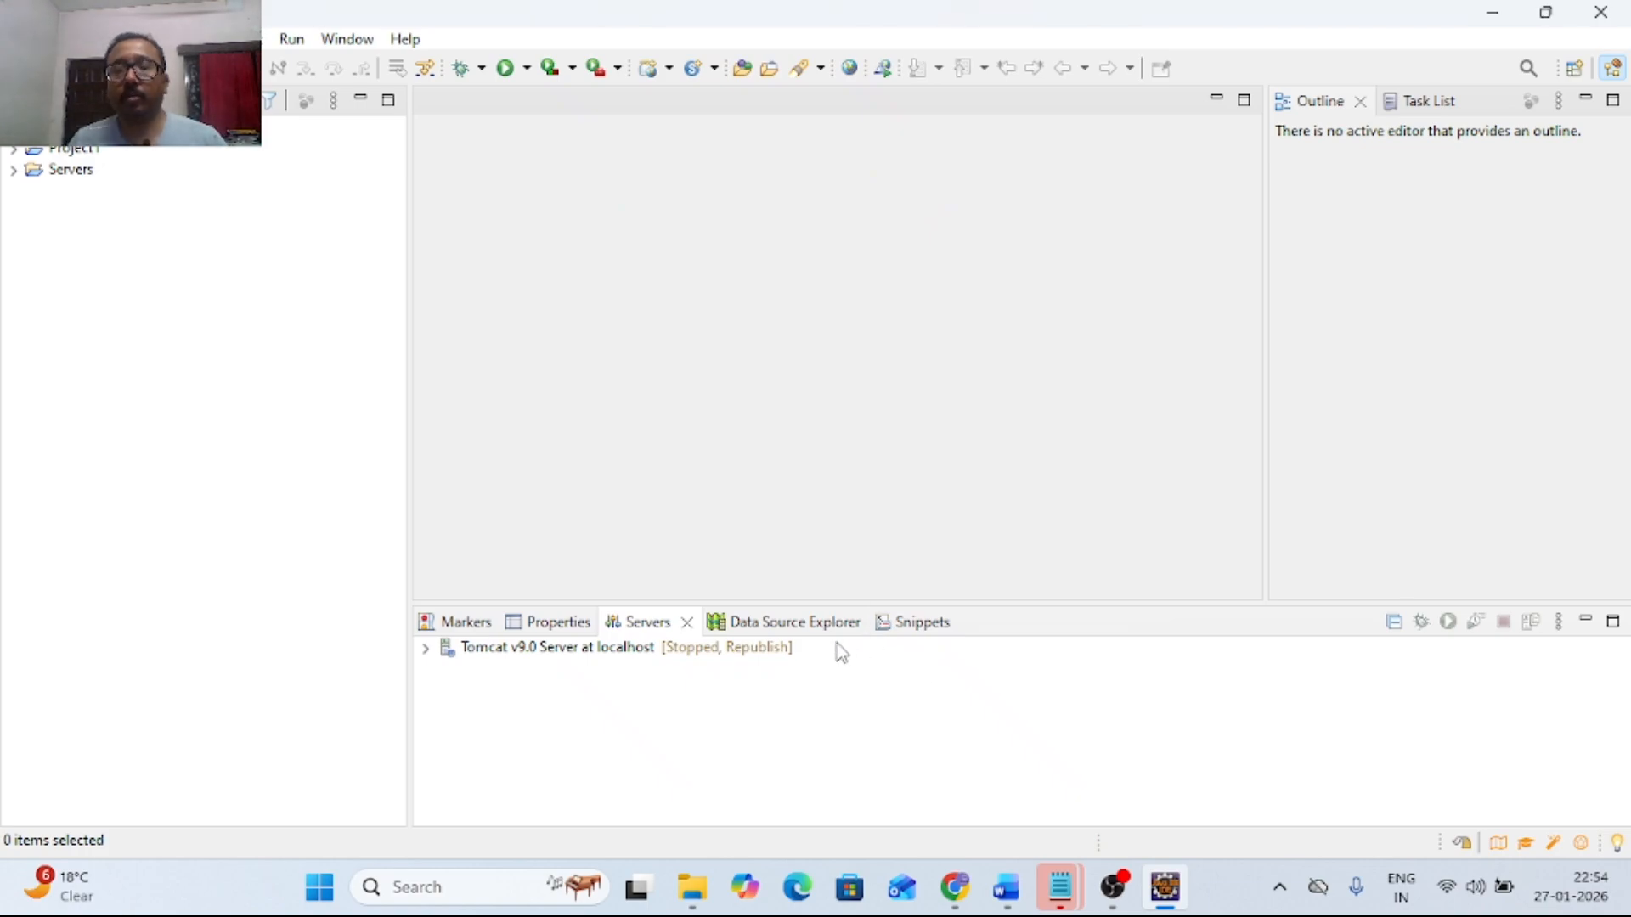
Try to start the Tomcat v9.0 server at localhost, view the problem's details and dismiss the message
left_click(605, 649)
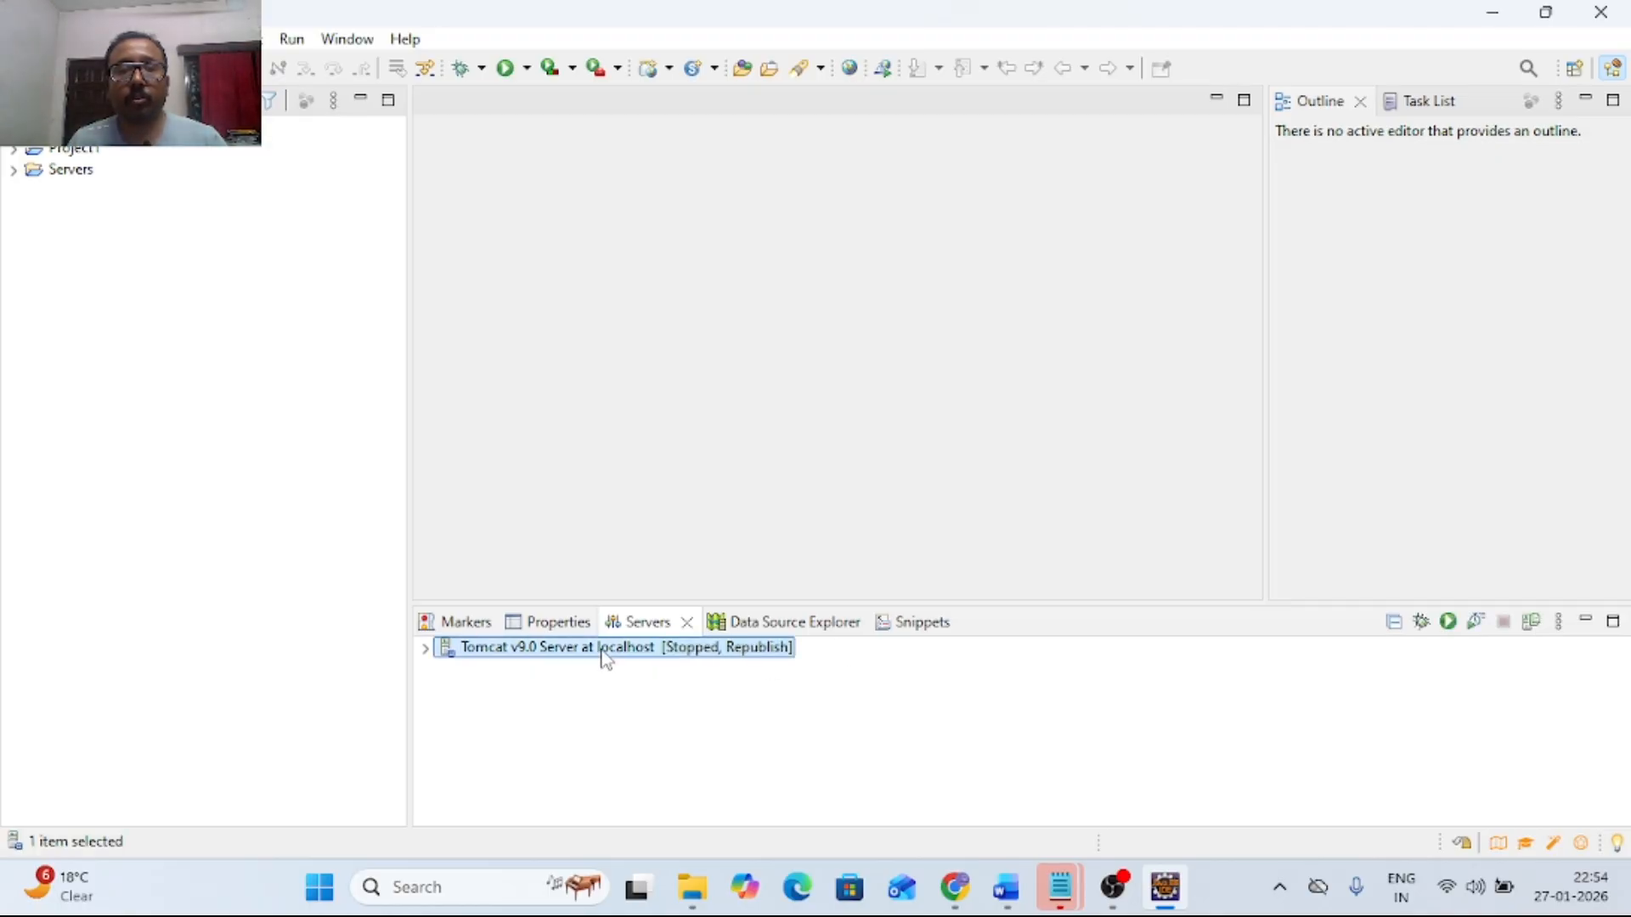
right_click(605, 650)
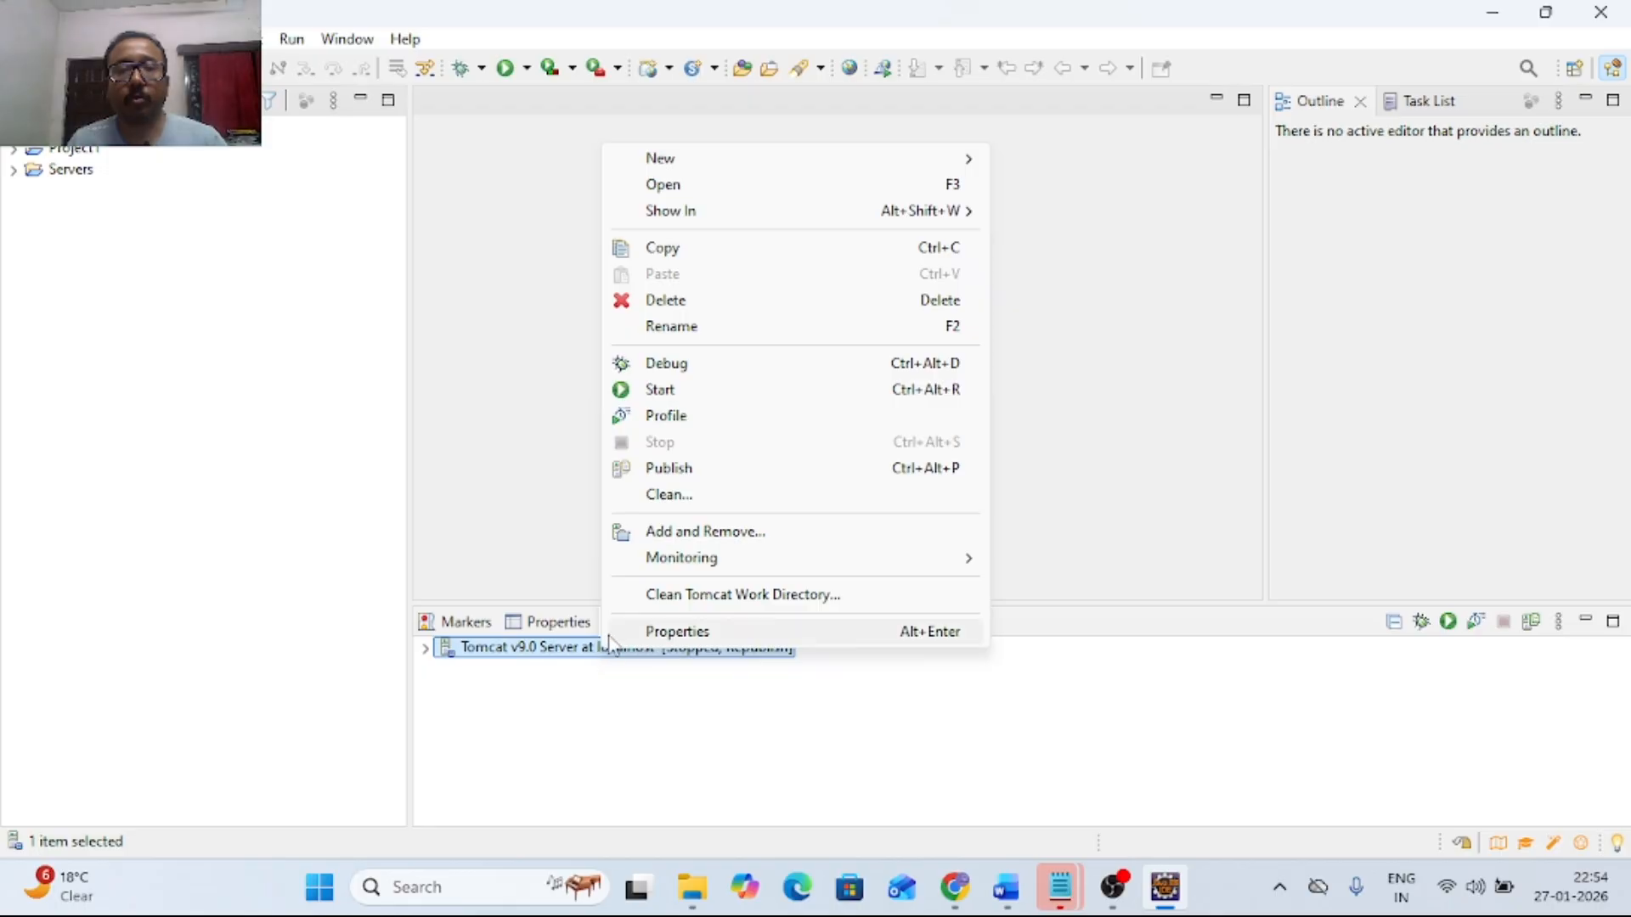
left_click(668, 390)
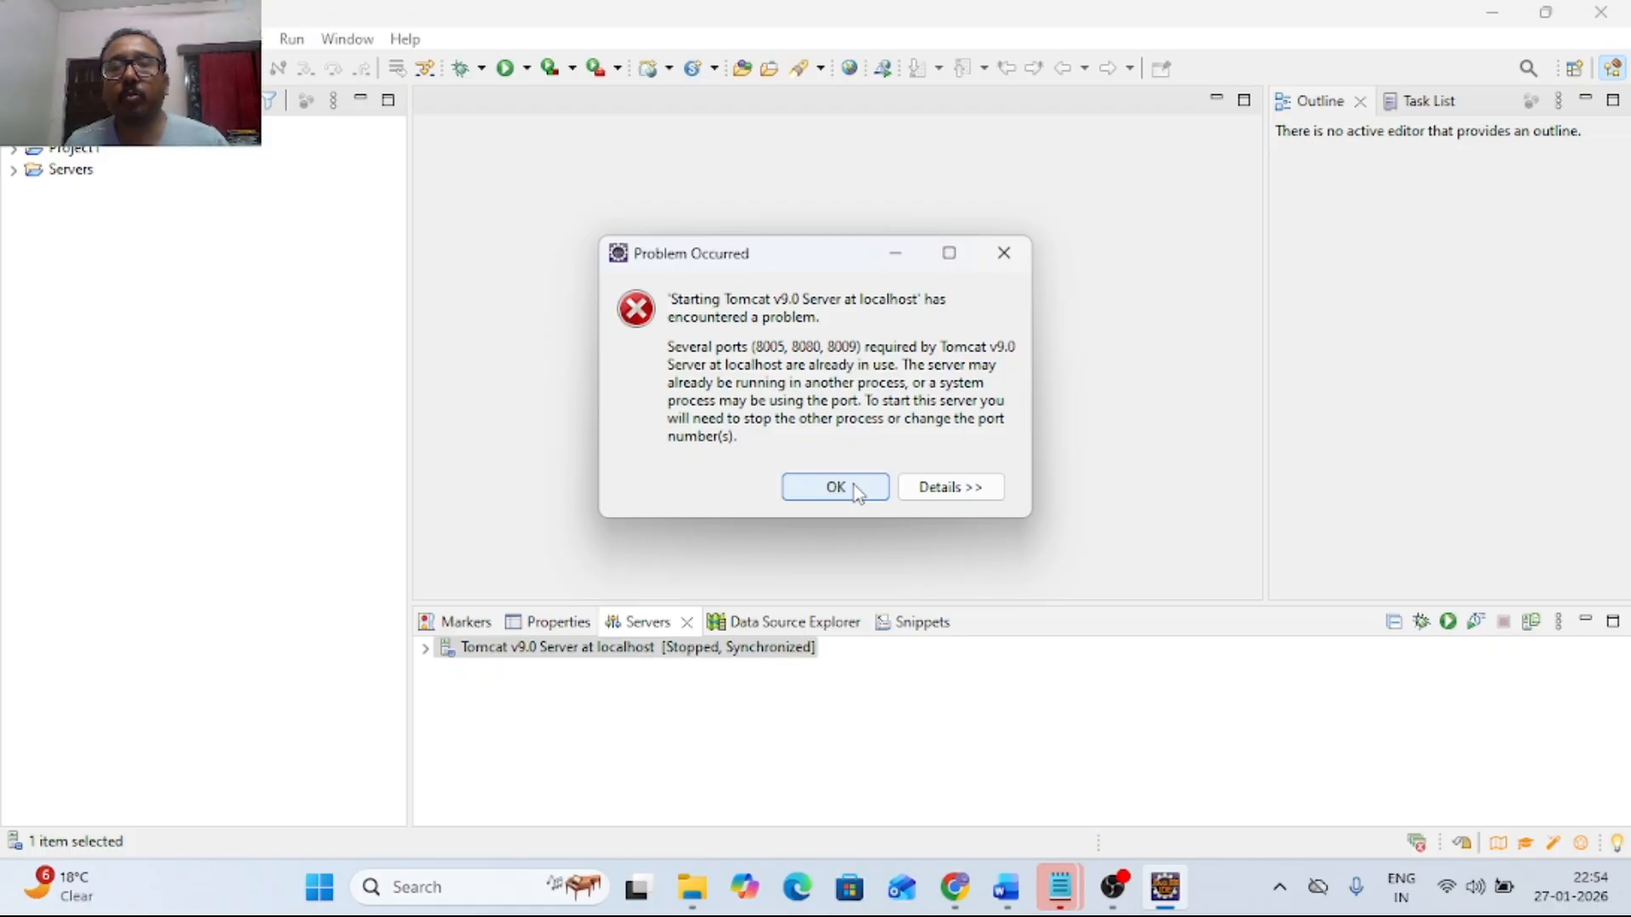
left_click(935, 487)
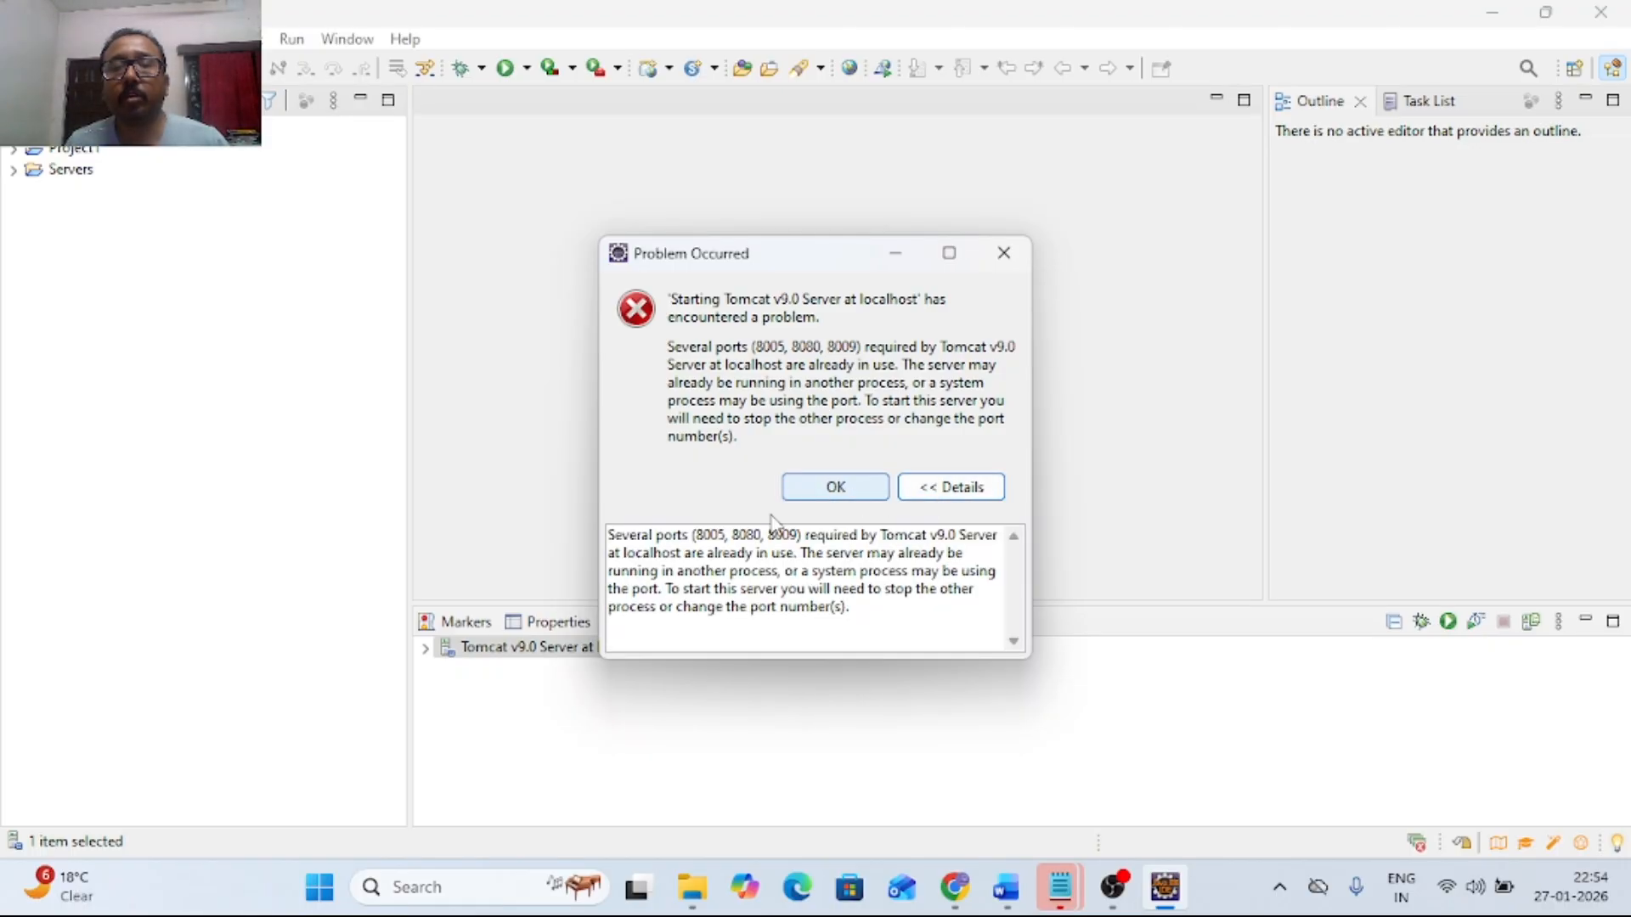
left_click(821, 499)
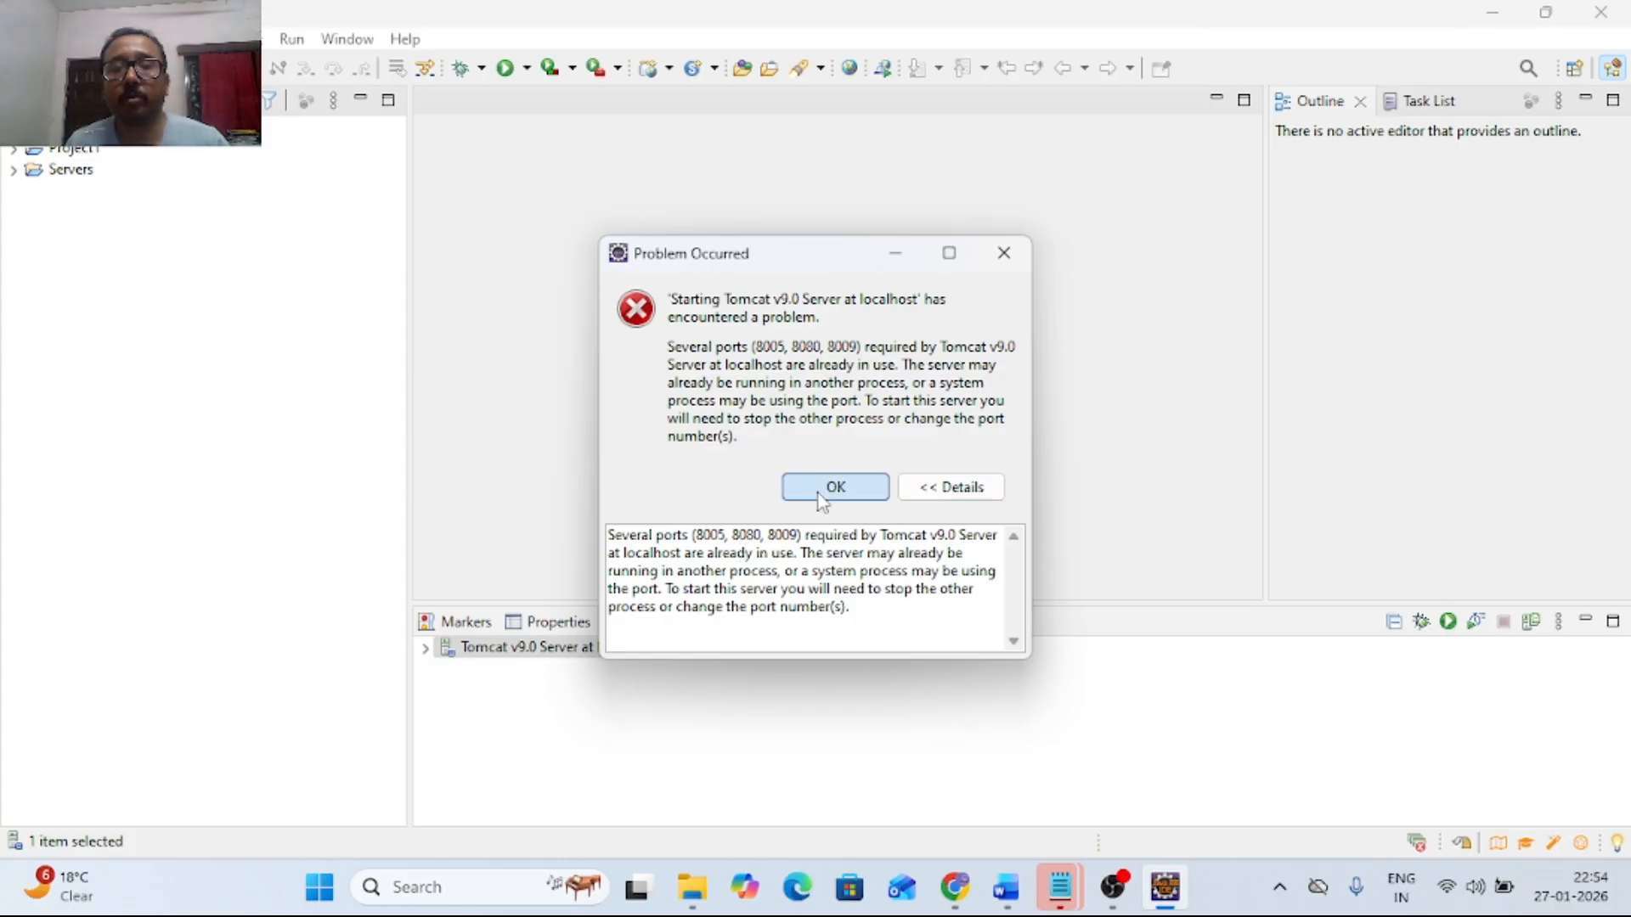
left_click(822, 500)
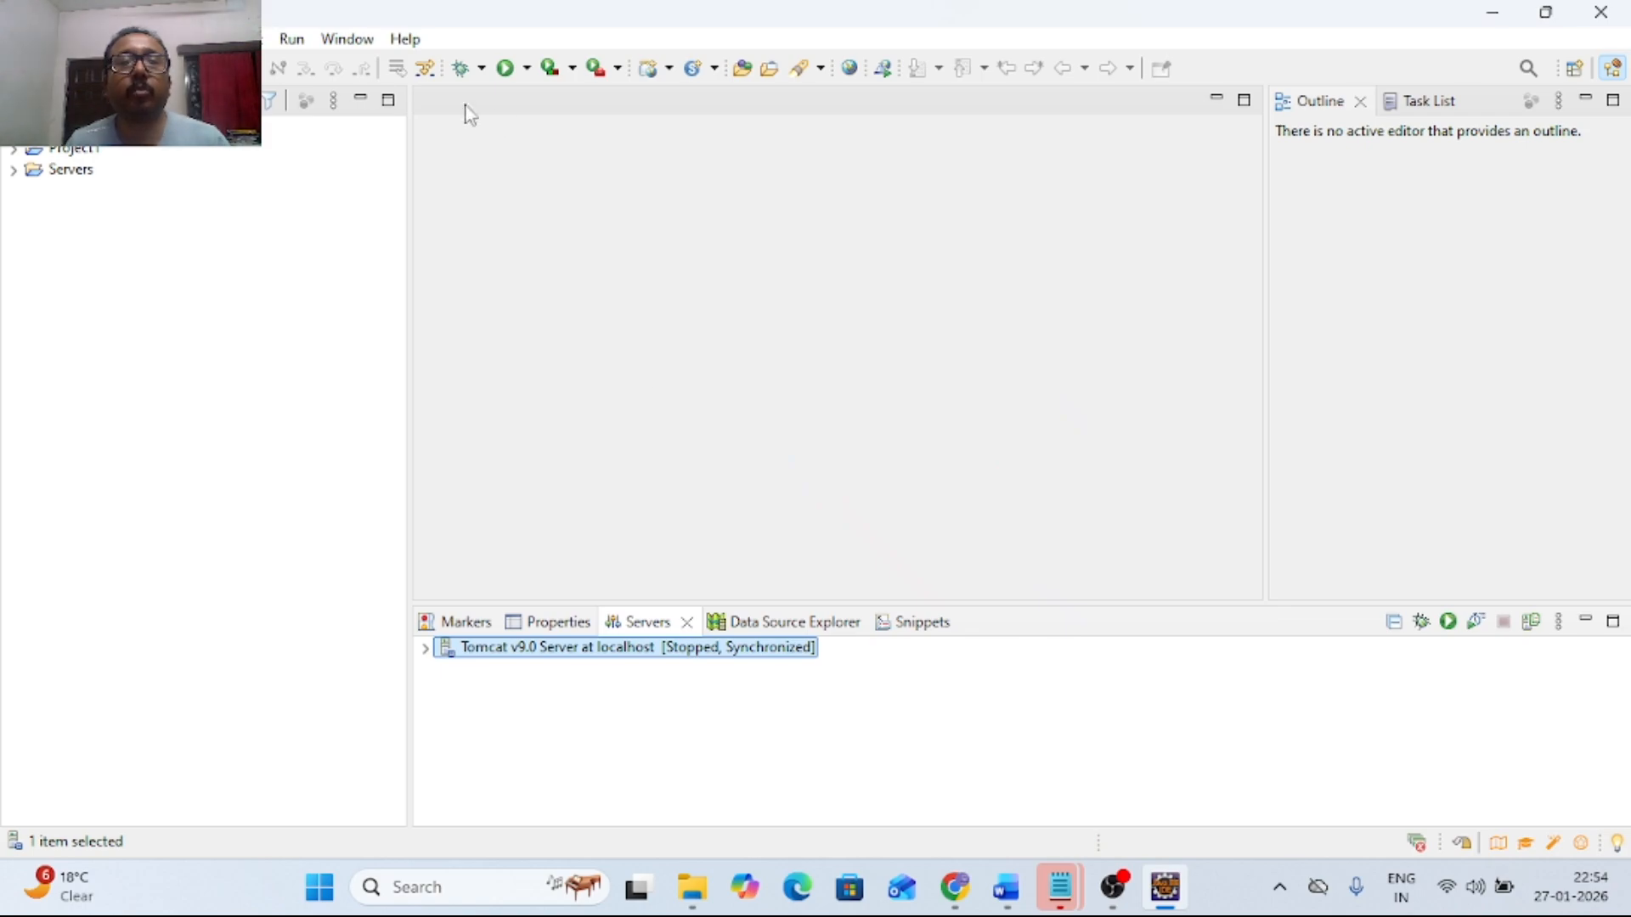
Open the Tomcat v9.0 server's configuration overview at its port number settings
left_click(308, 41)
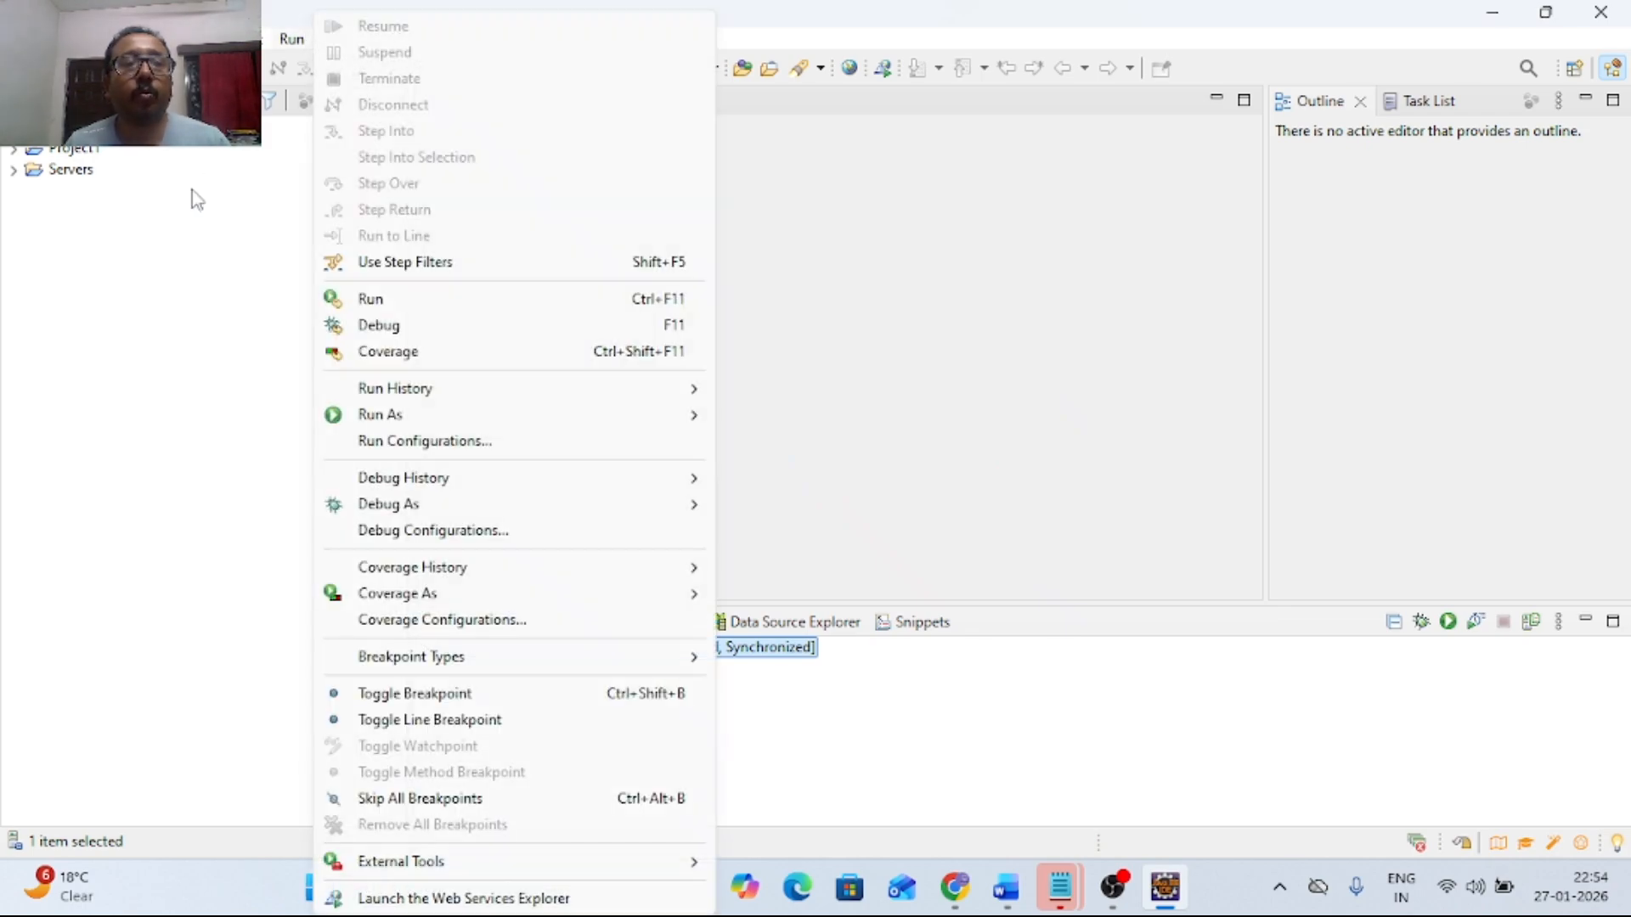
left_click(225, 241)
left_click(521, 645)
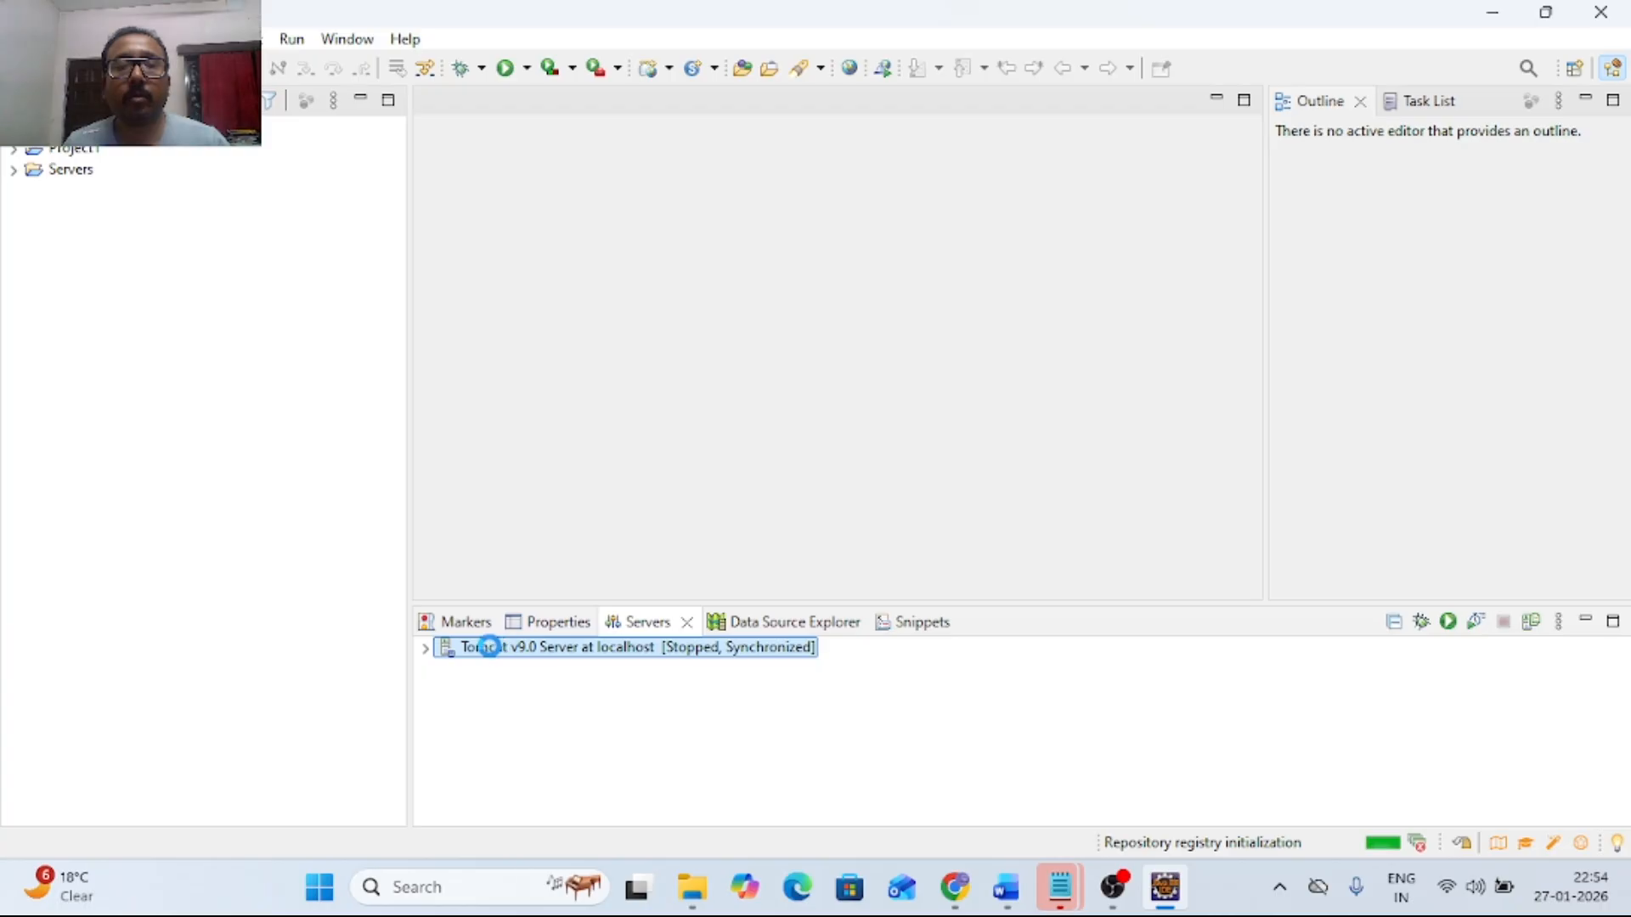
double_click(508, 637)
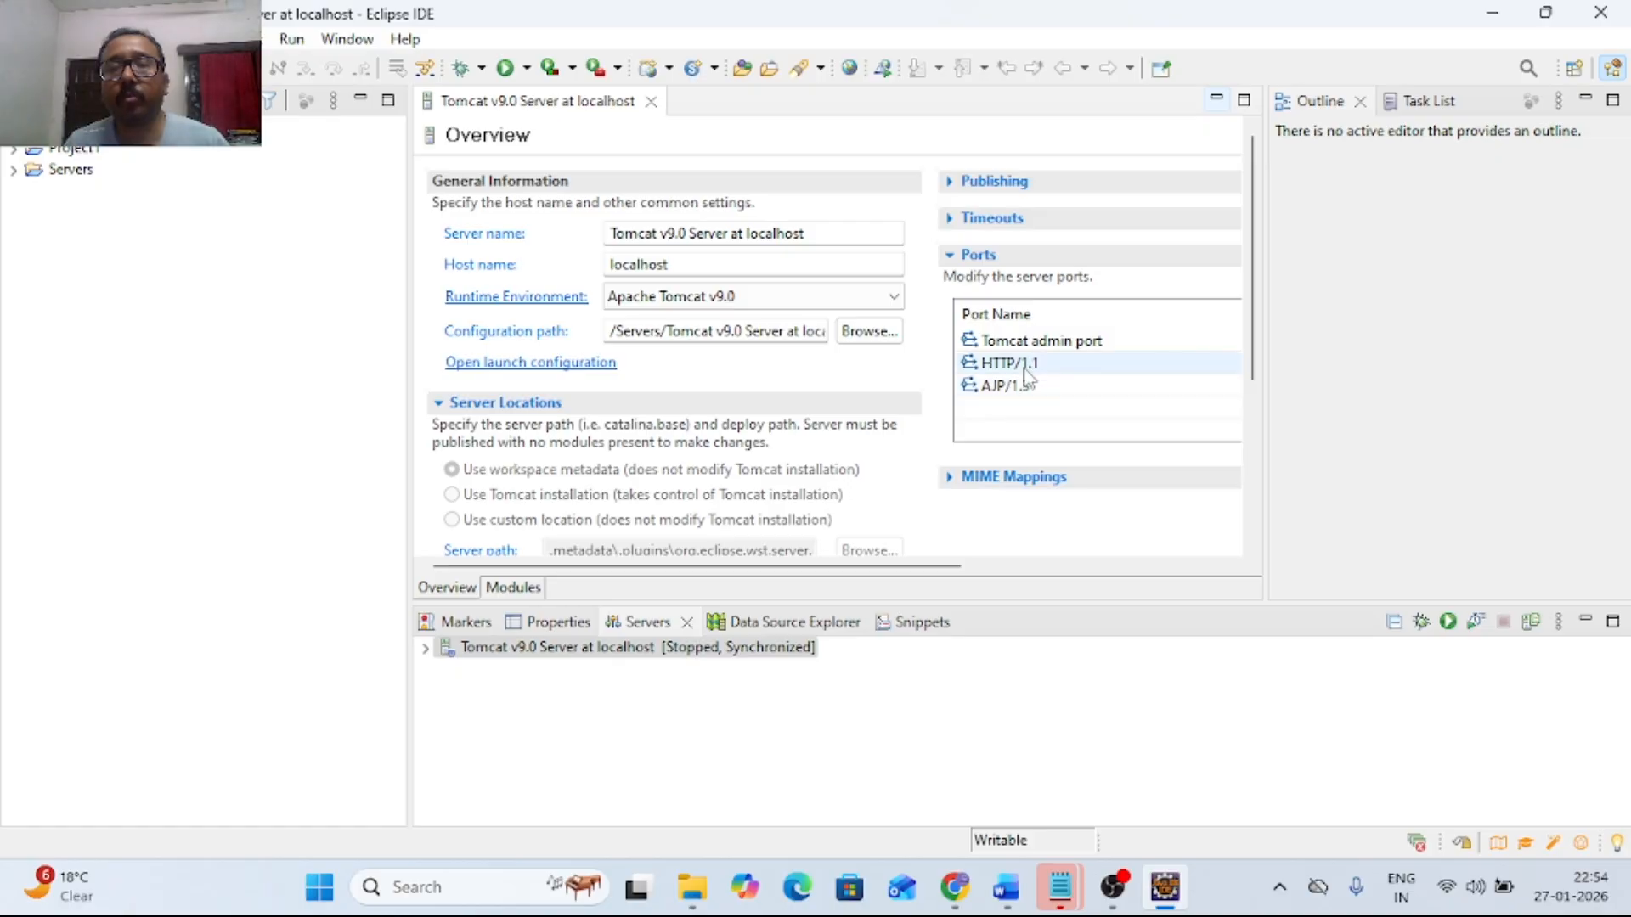
left_click_drag(891, 568, 1221, 569)
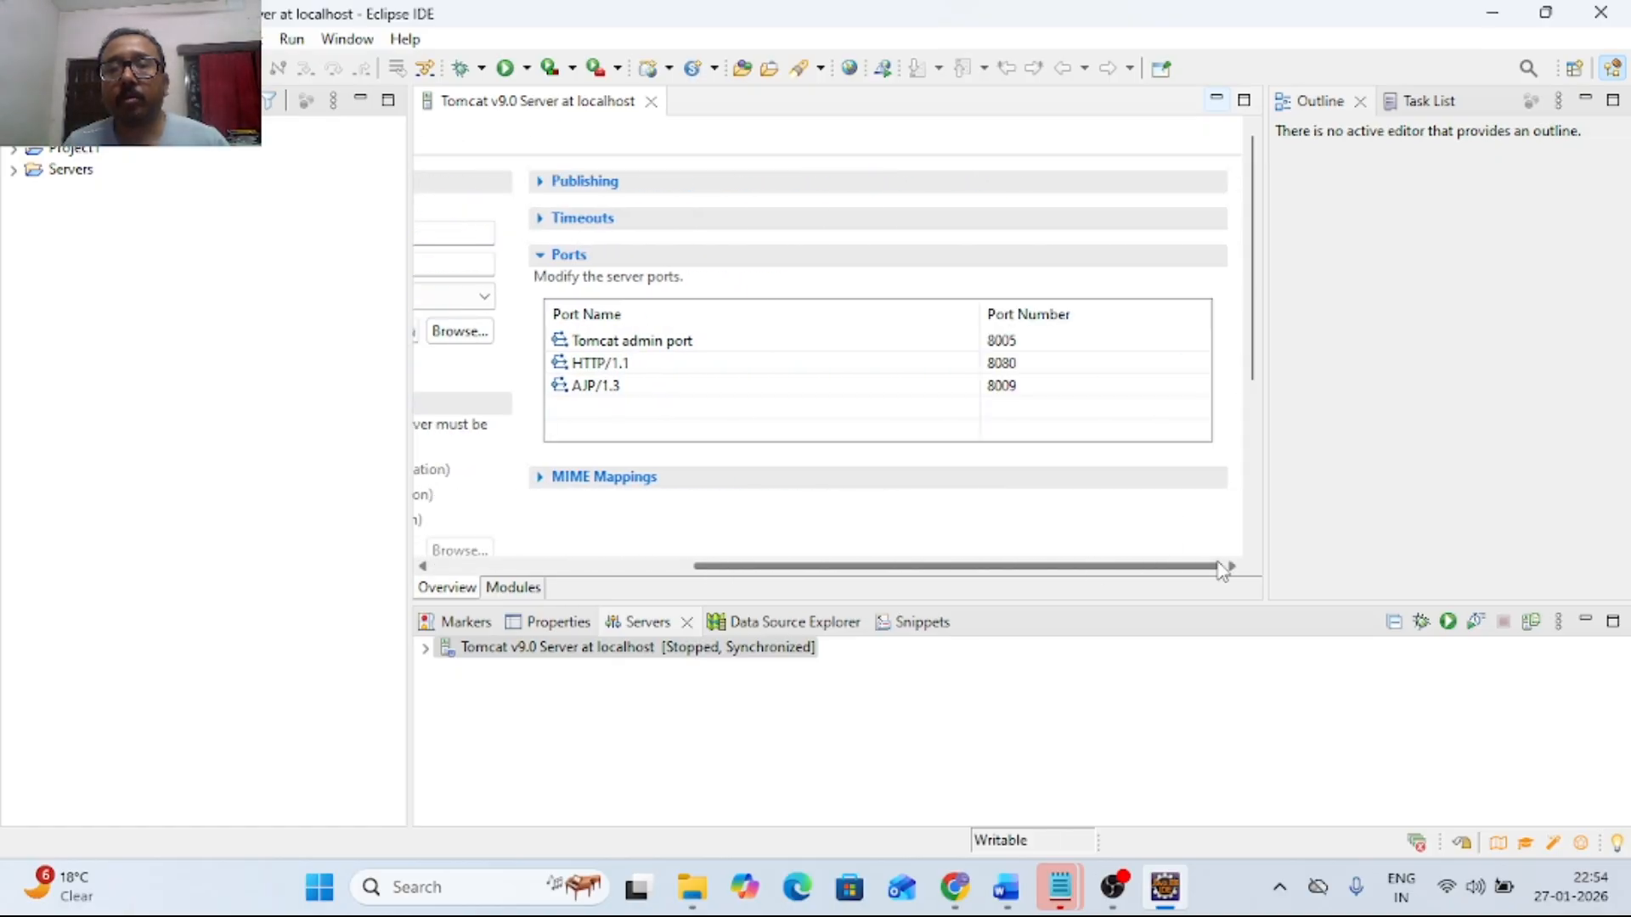
Go through the Tomcat admin and HTTP/1.1 port numbers and set the AJP/1.3 port to 8010
left_click(1024, 339)
left_click(1018, 339)
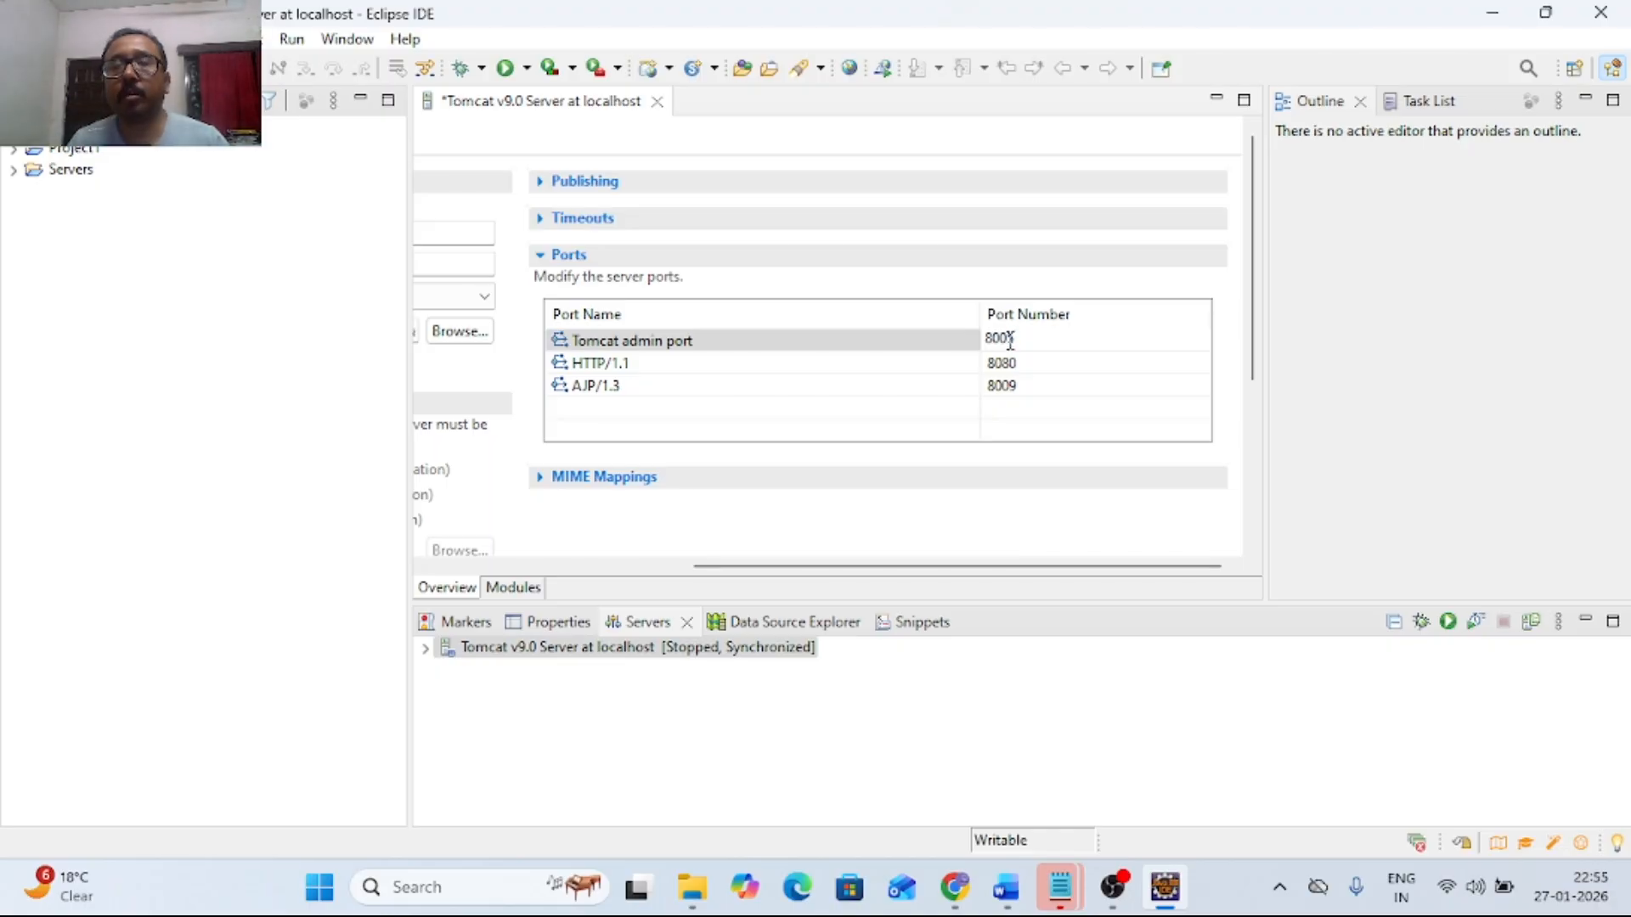
left_click(1023, 359)
left_click(1023, 359)
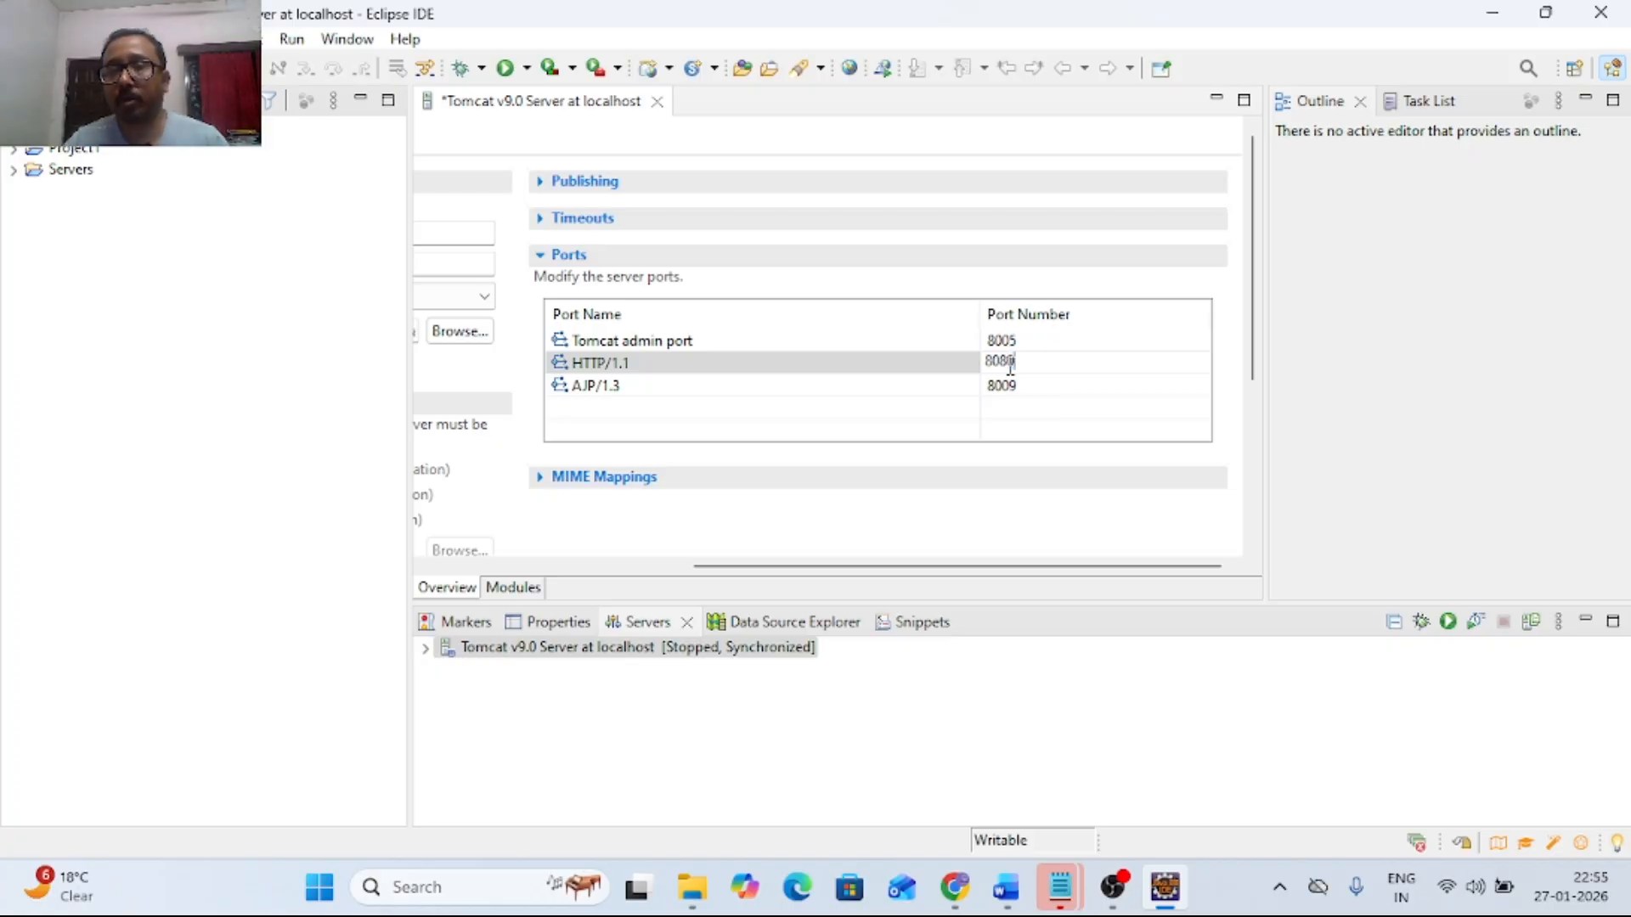
left_click(1022, 389)
left_click(1020, 384)
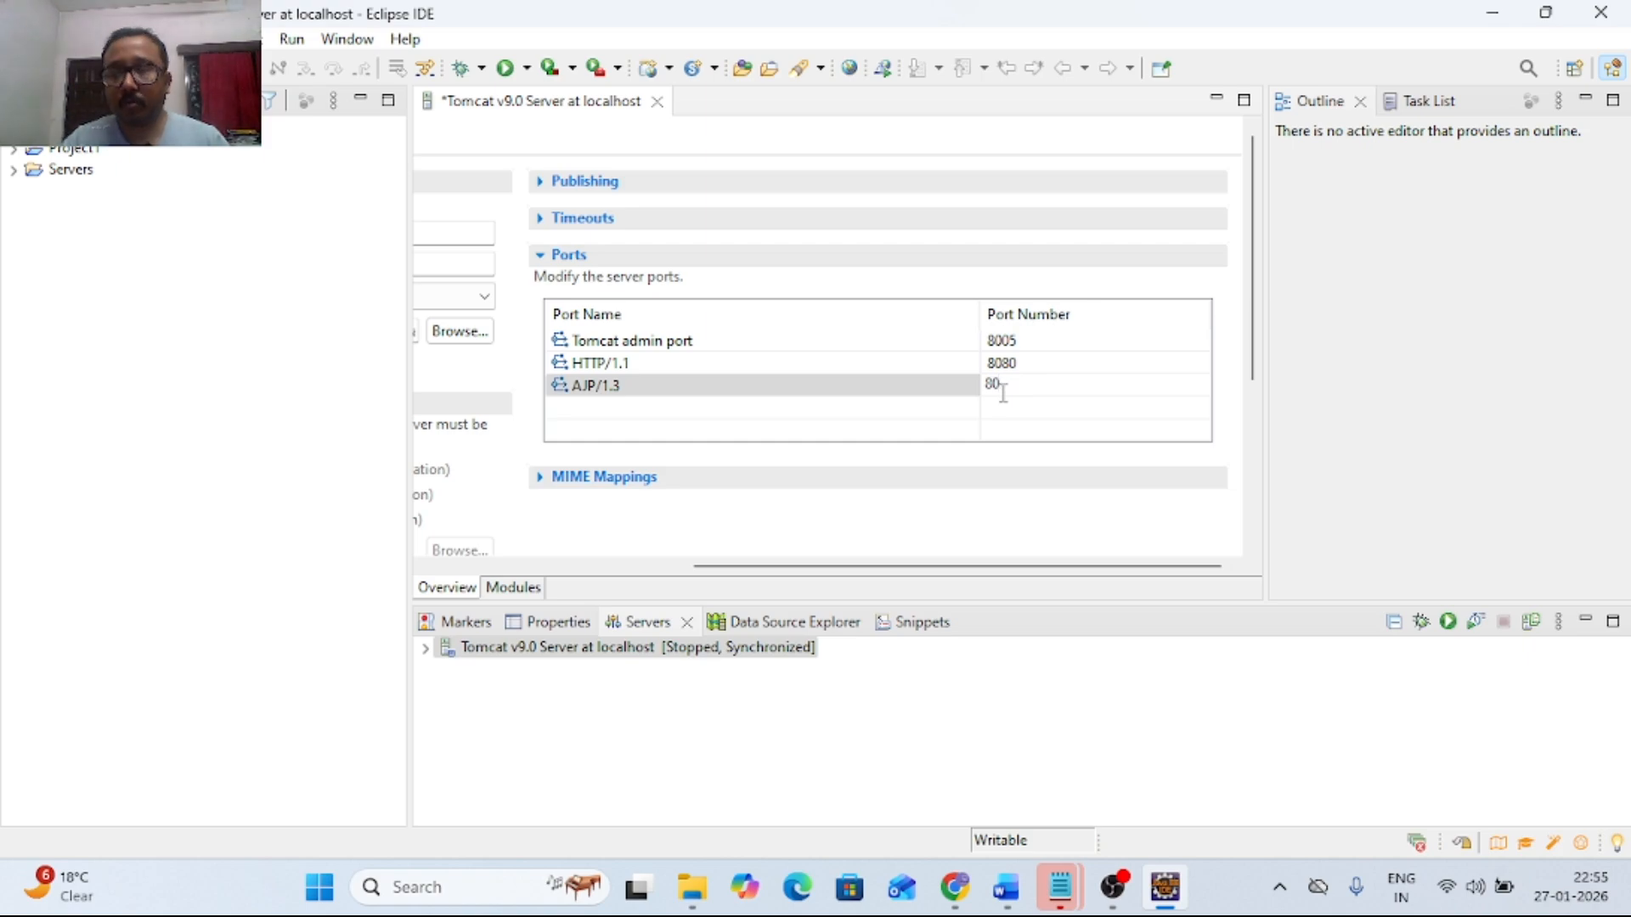
type("10")
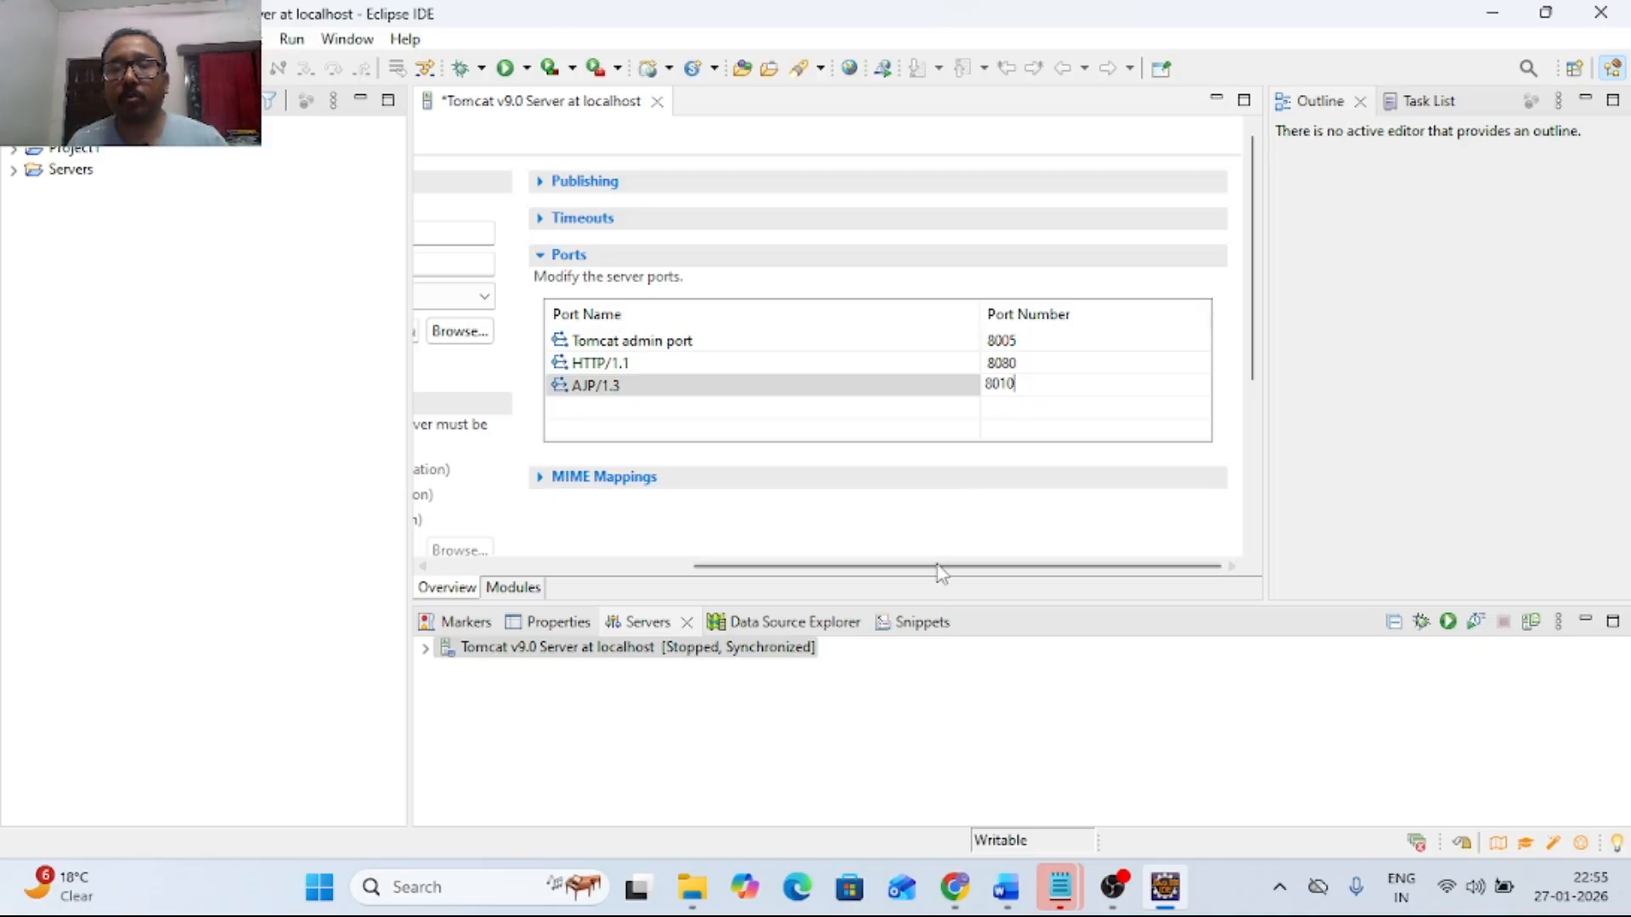
left_click(979, 645)
Save the modified server configuration and try to start the Tomcat v9.0 server, allowing eclipse network access through the firewall
left_click_drag(852, 564, 456, 582)
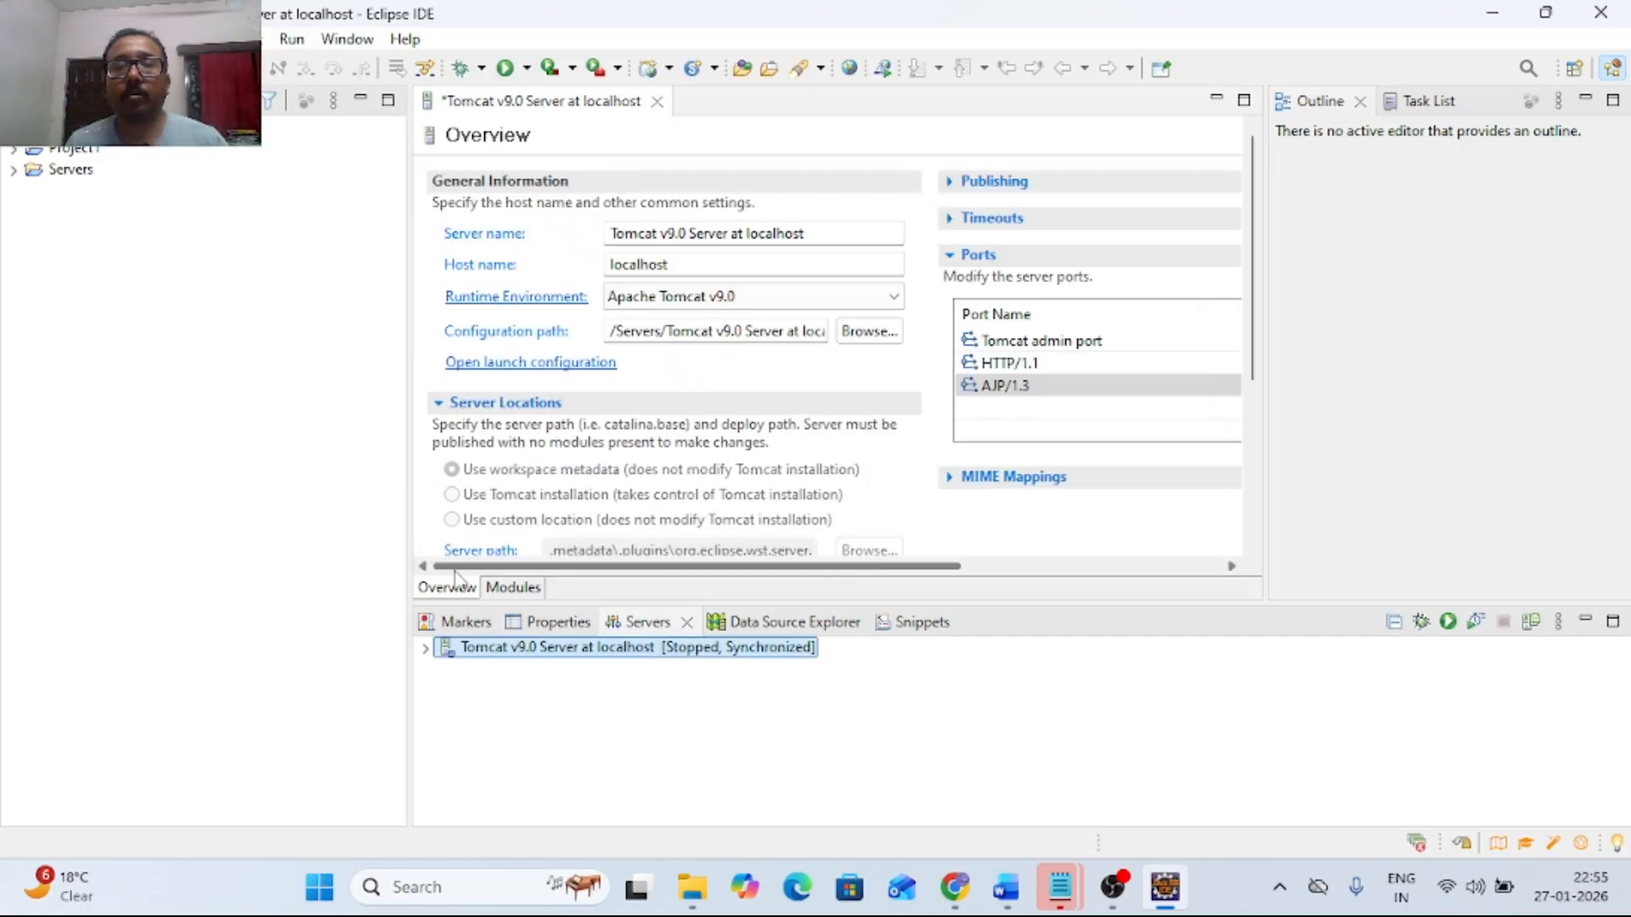
right_click(702, 659)
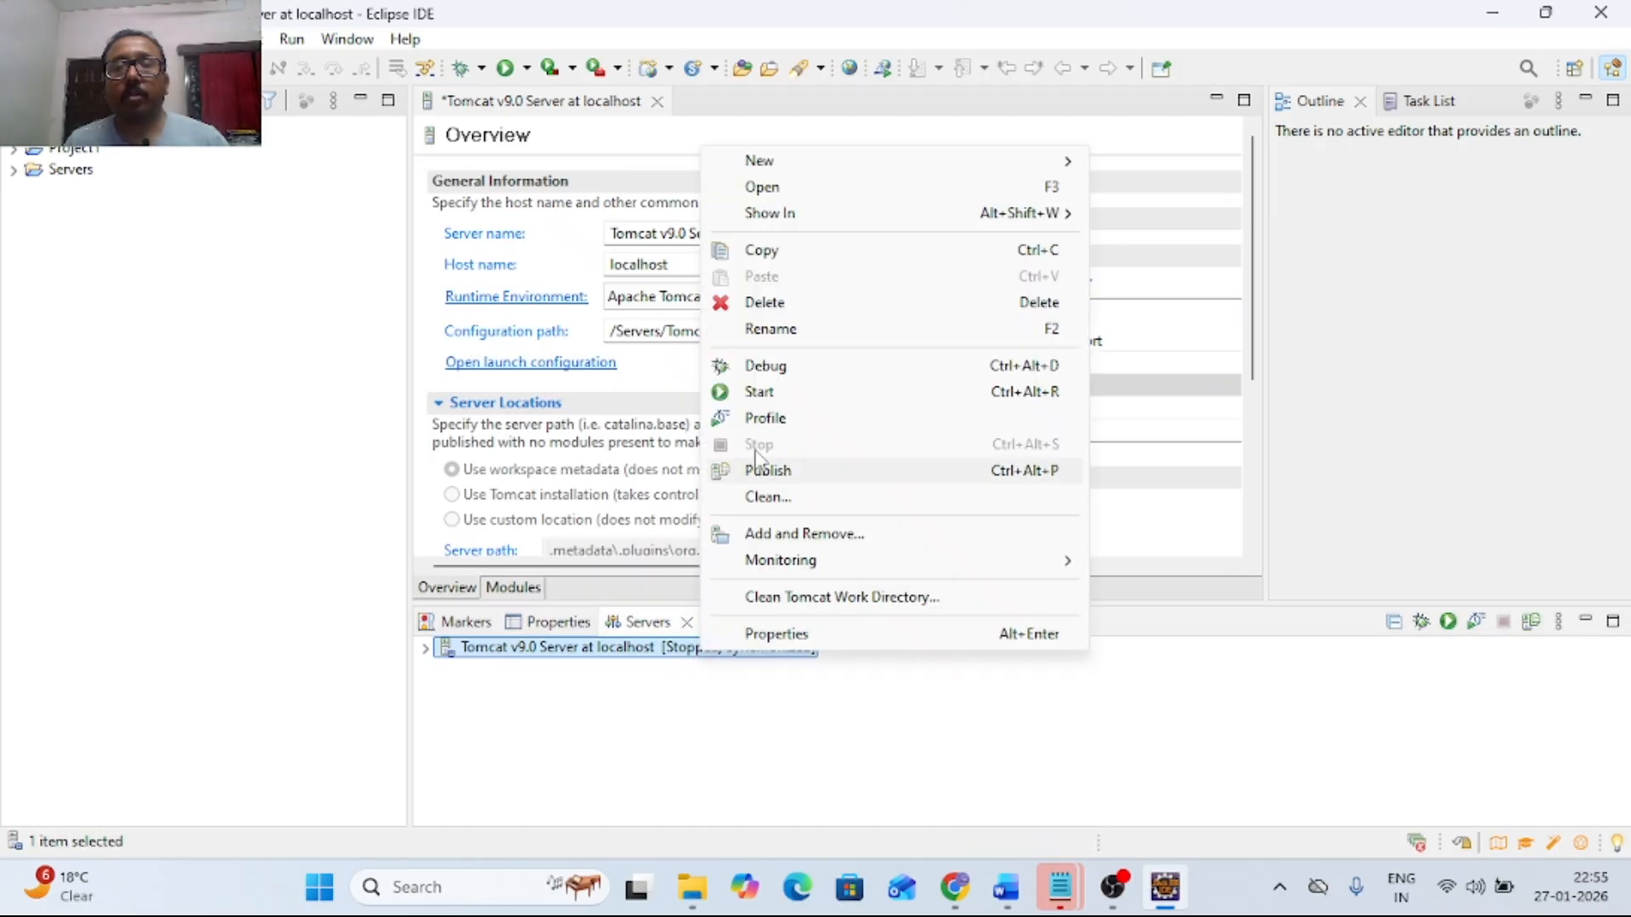
left_click(774, 396)
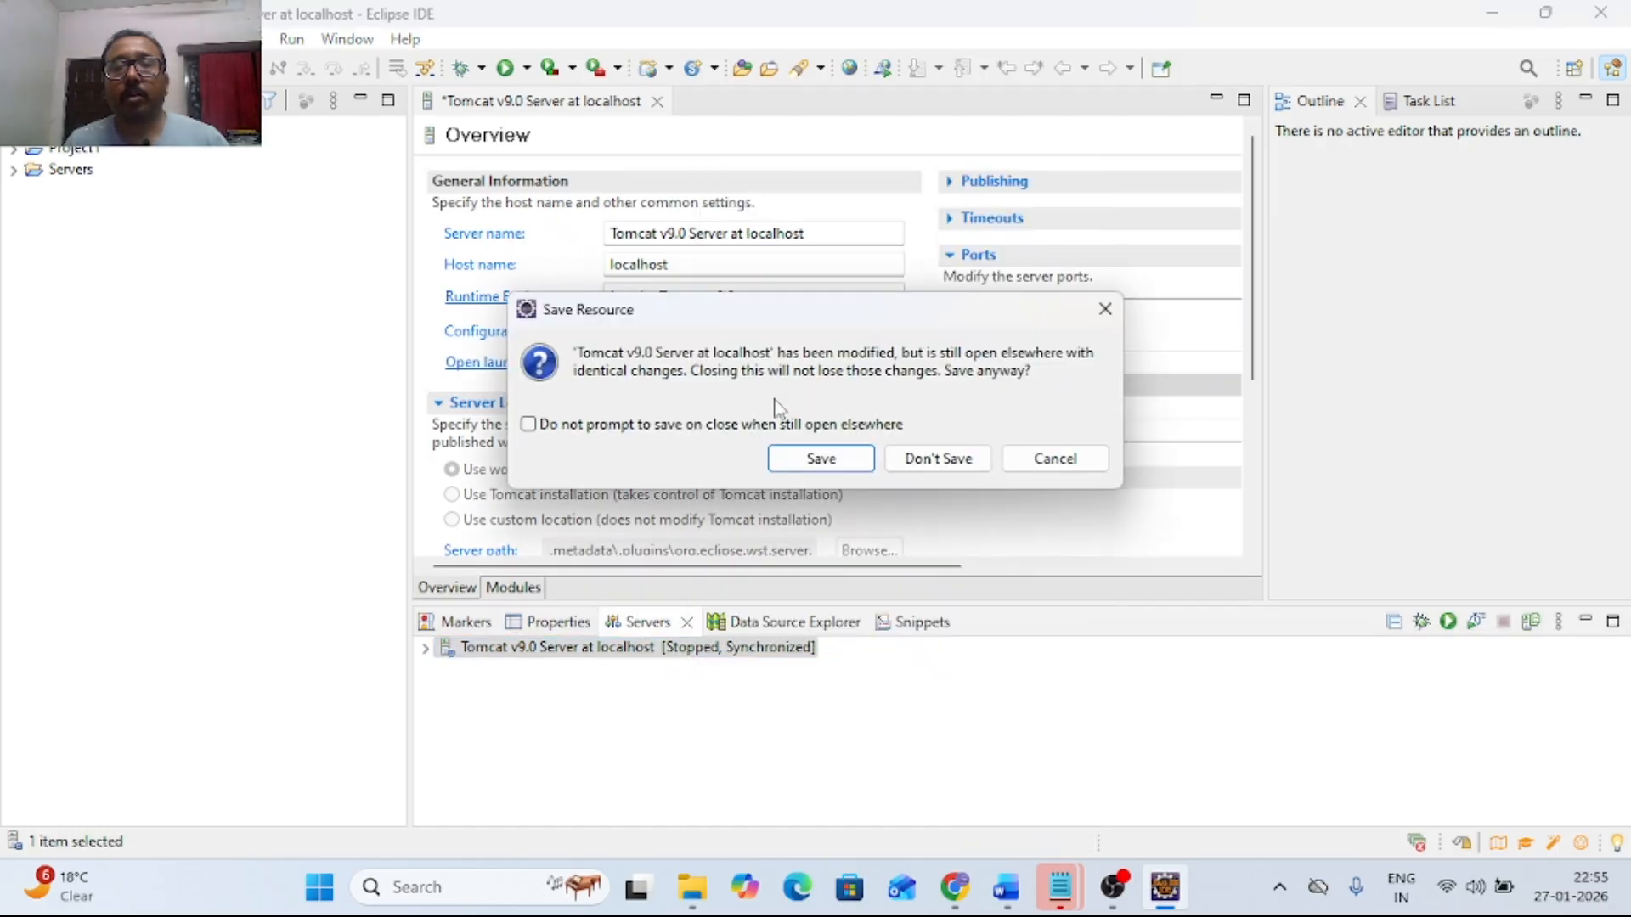
left_click(861, 462)
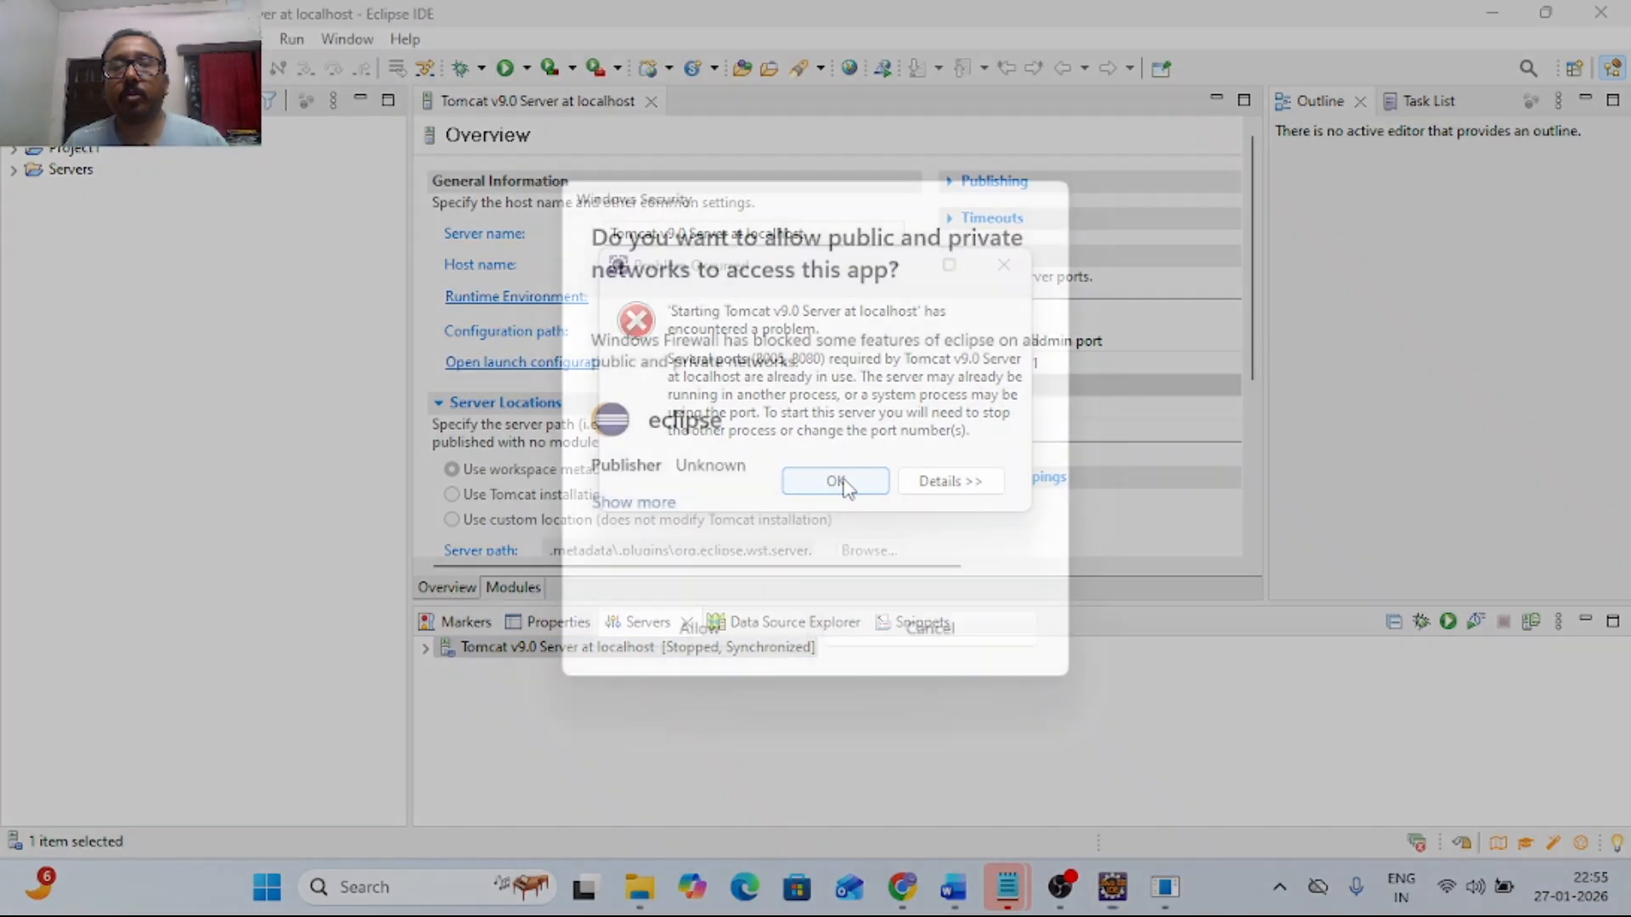
left_click(710, 632)
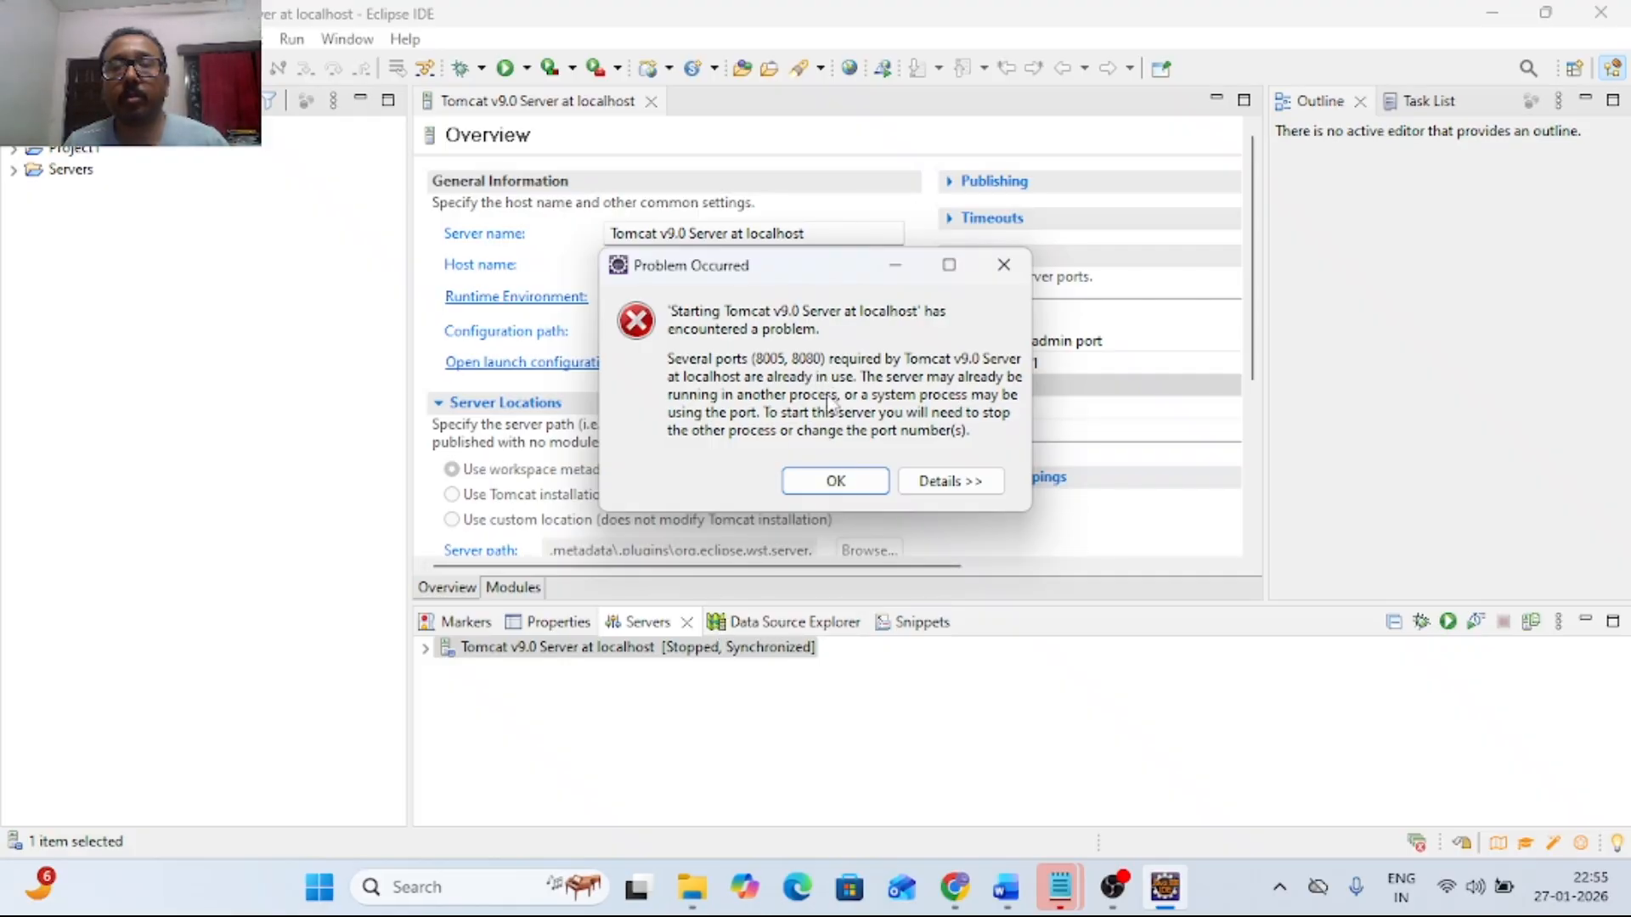
left_click(833, 482)
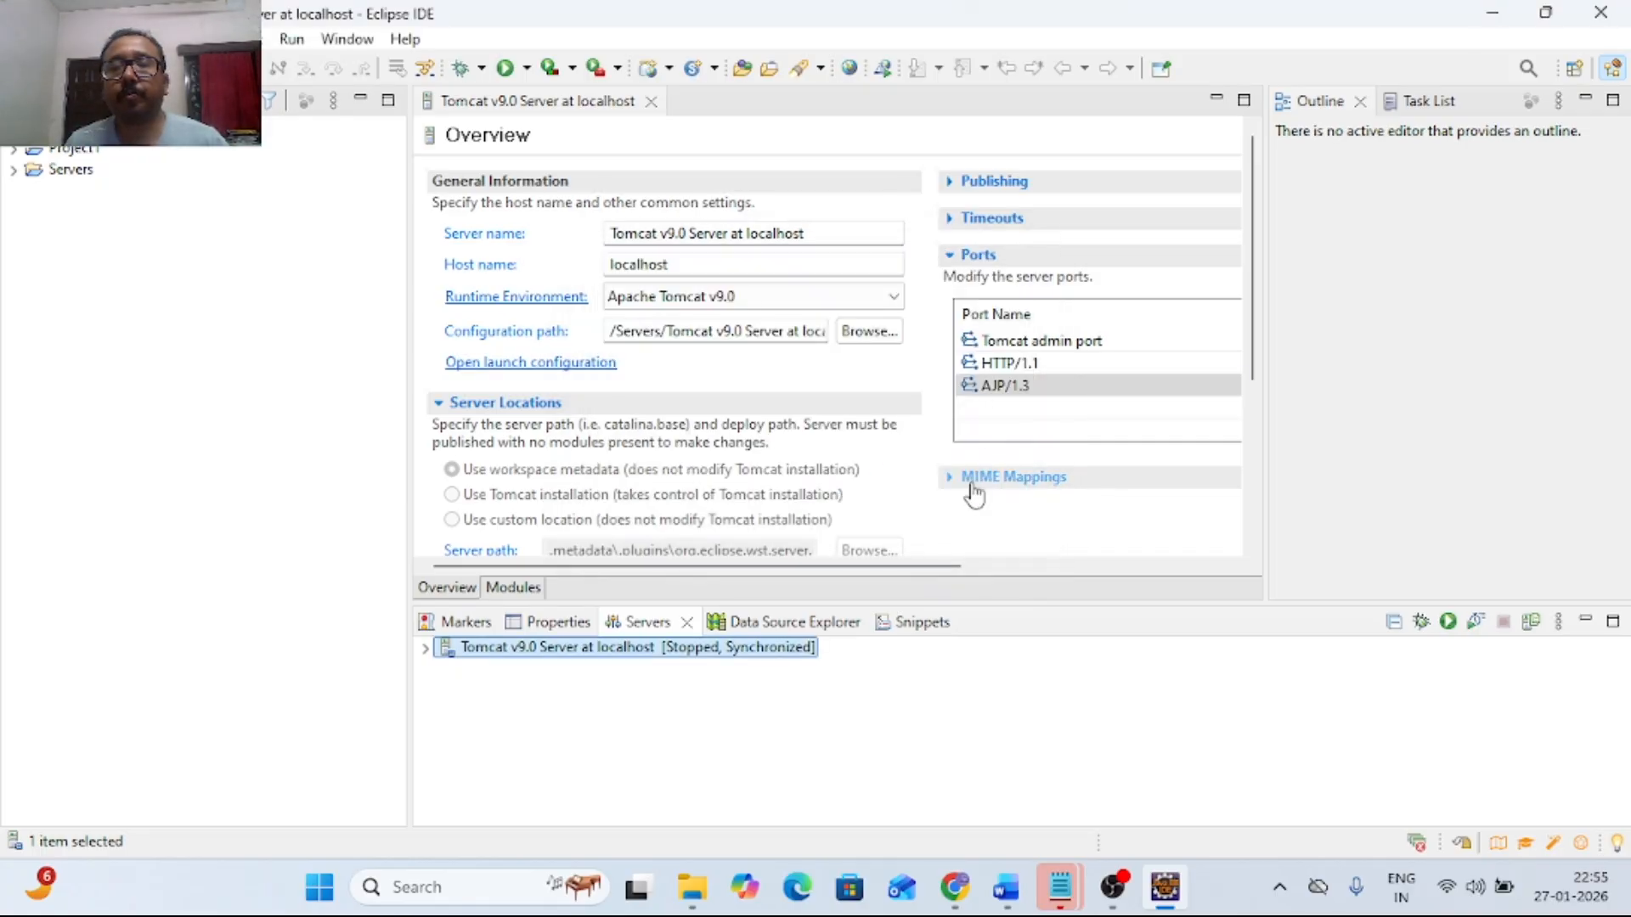
Set the server's HTTP/1.1 port to 8082 and save the configuration
left_click_drag(913, 568, 1191, 564)
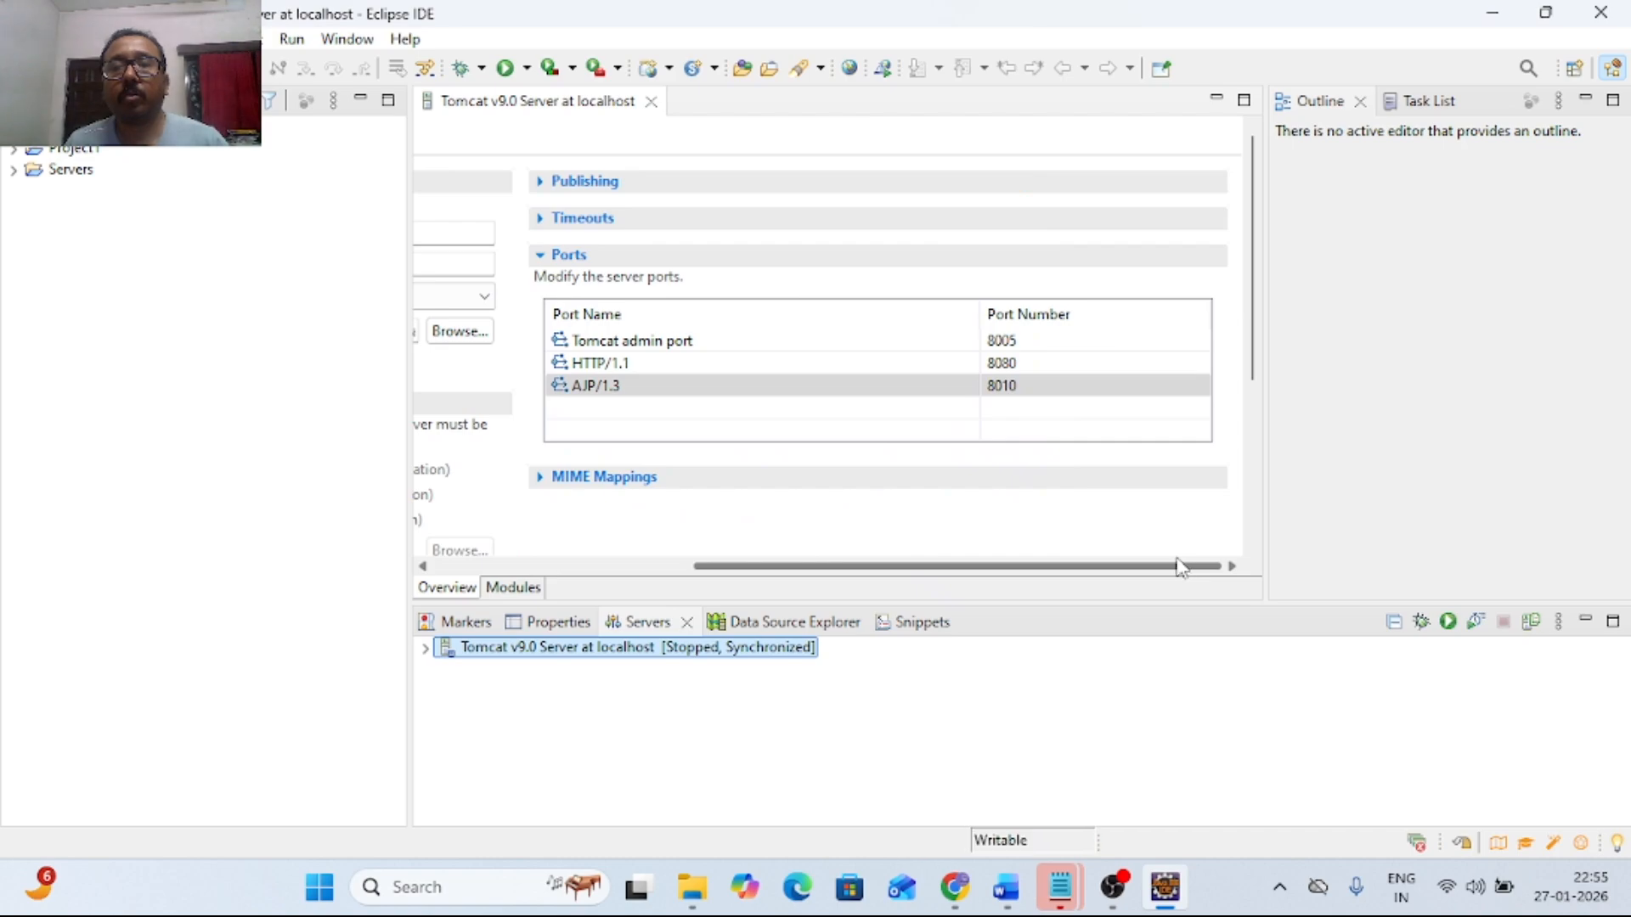
left_click(1009, 364)
left_click(1019, 361)
key("BackSpace")
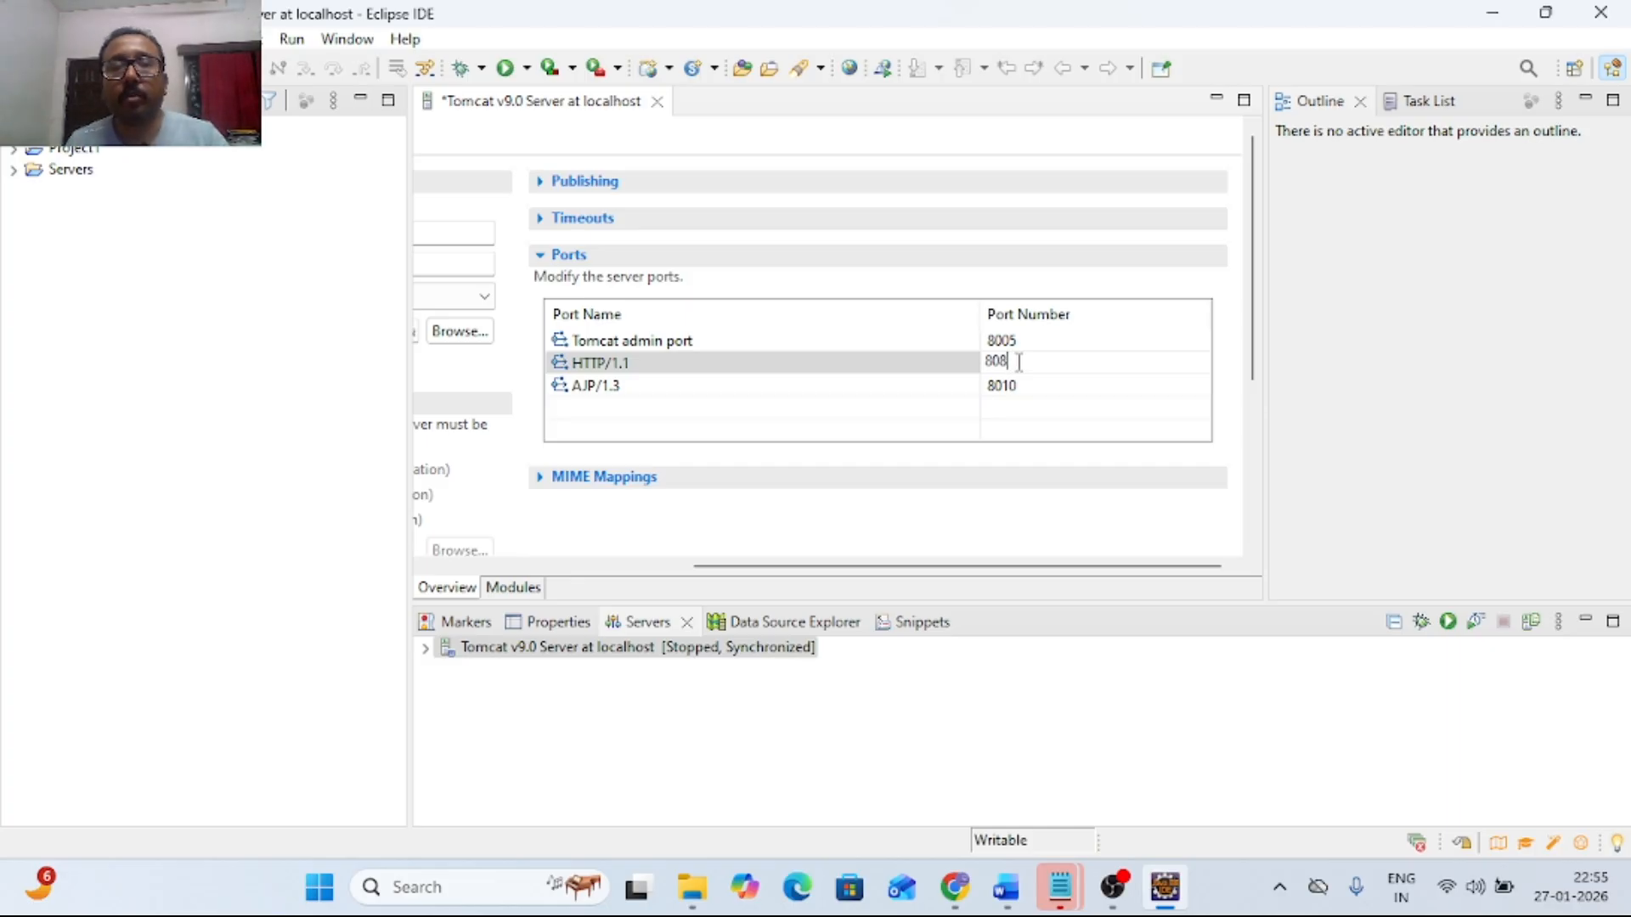
left_click(830, 357)
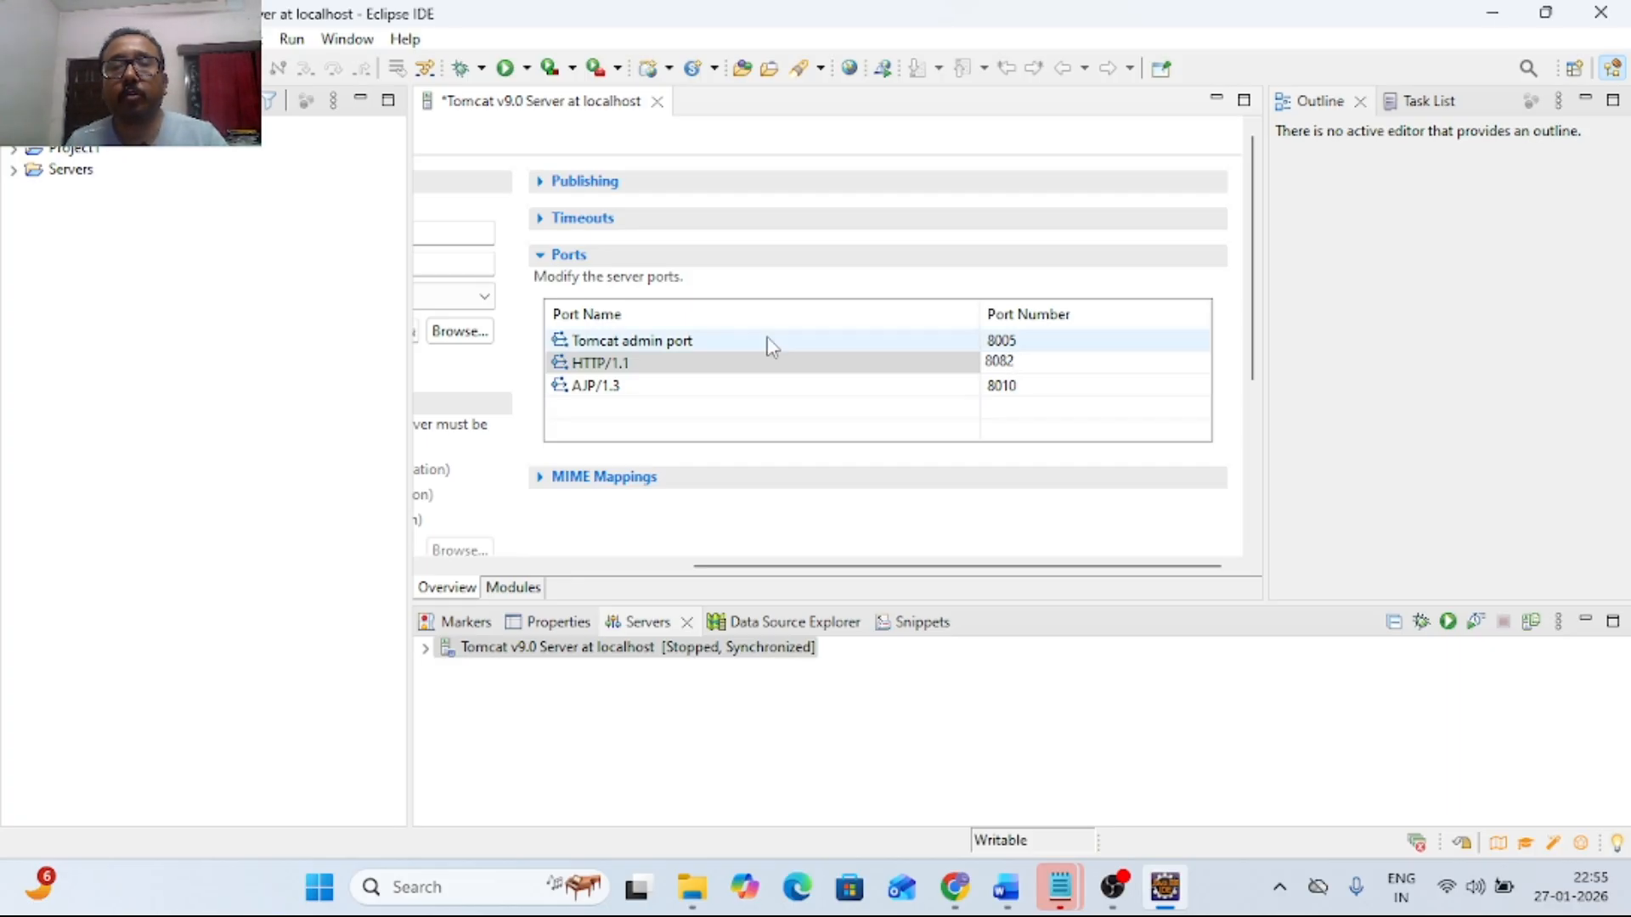
left_click(663, 341)
left_click(1005, 364)
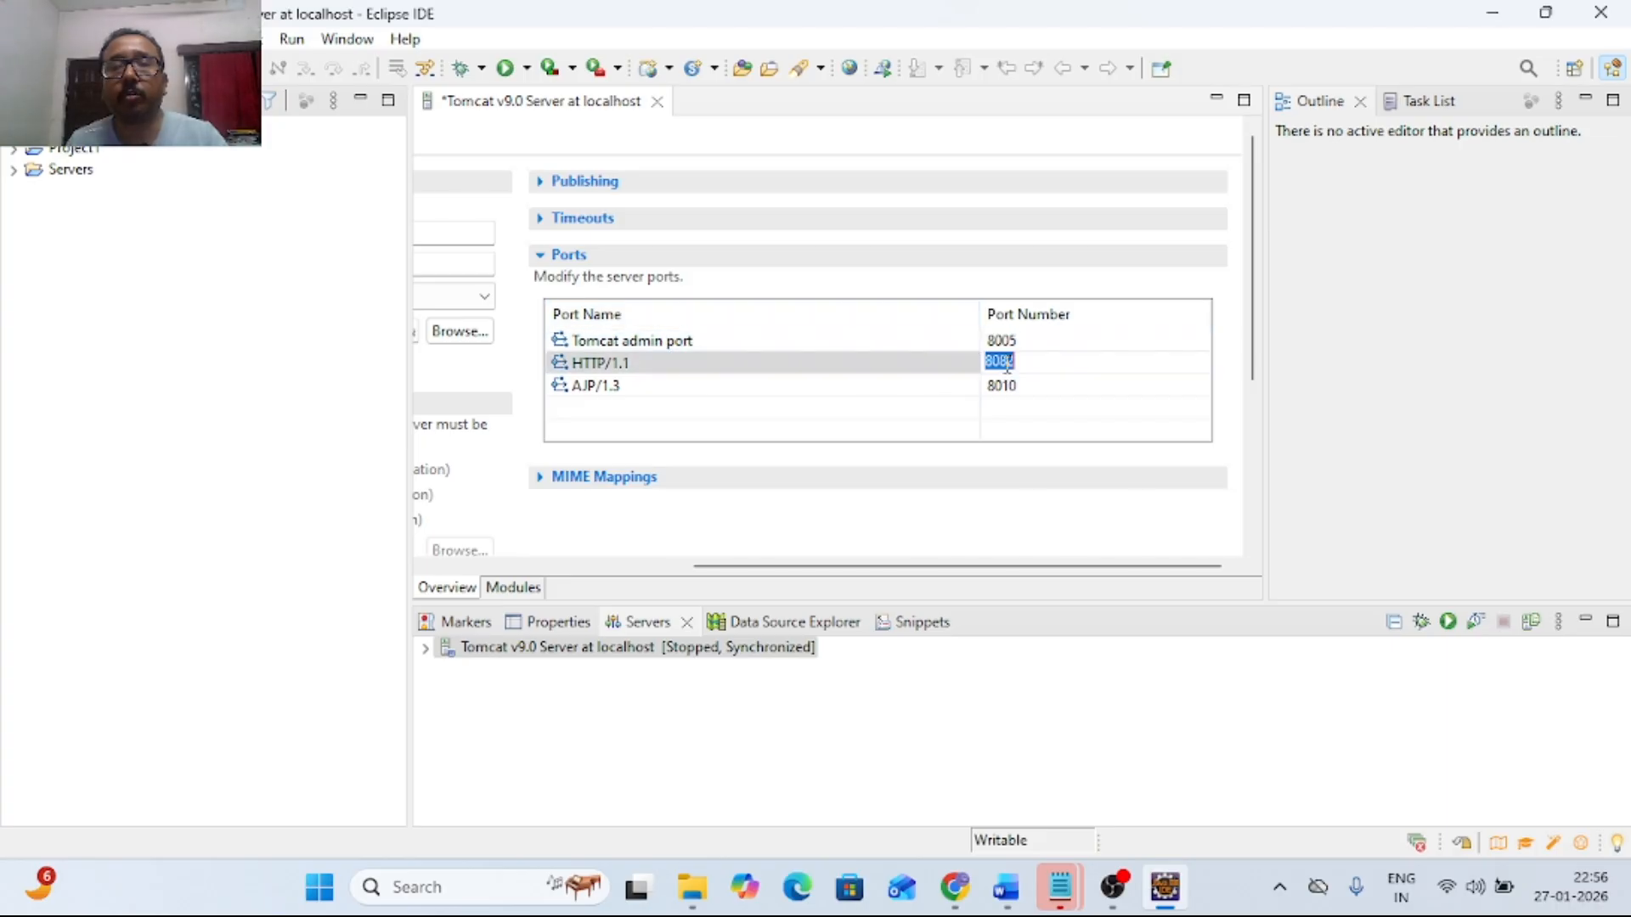
left_click(1008, 387)
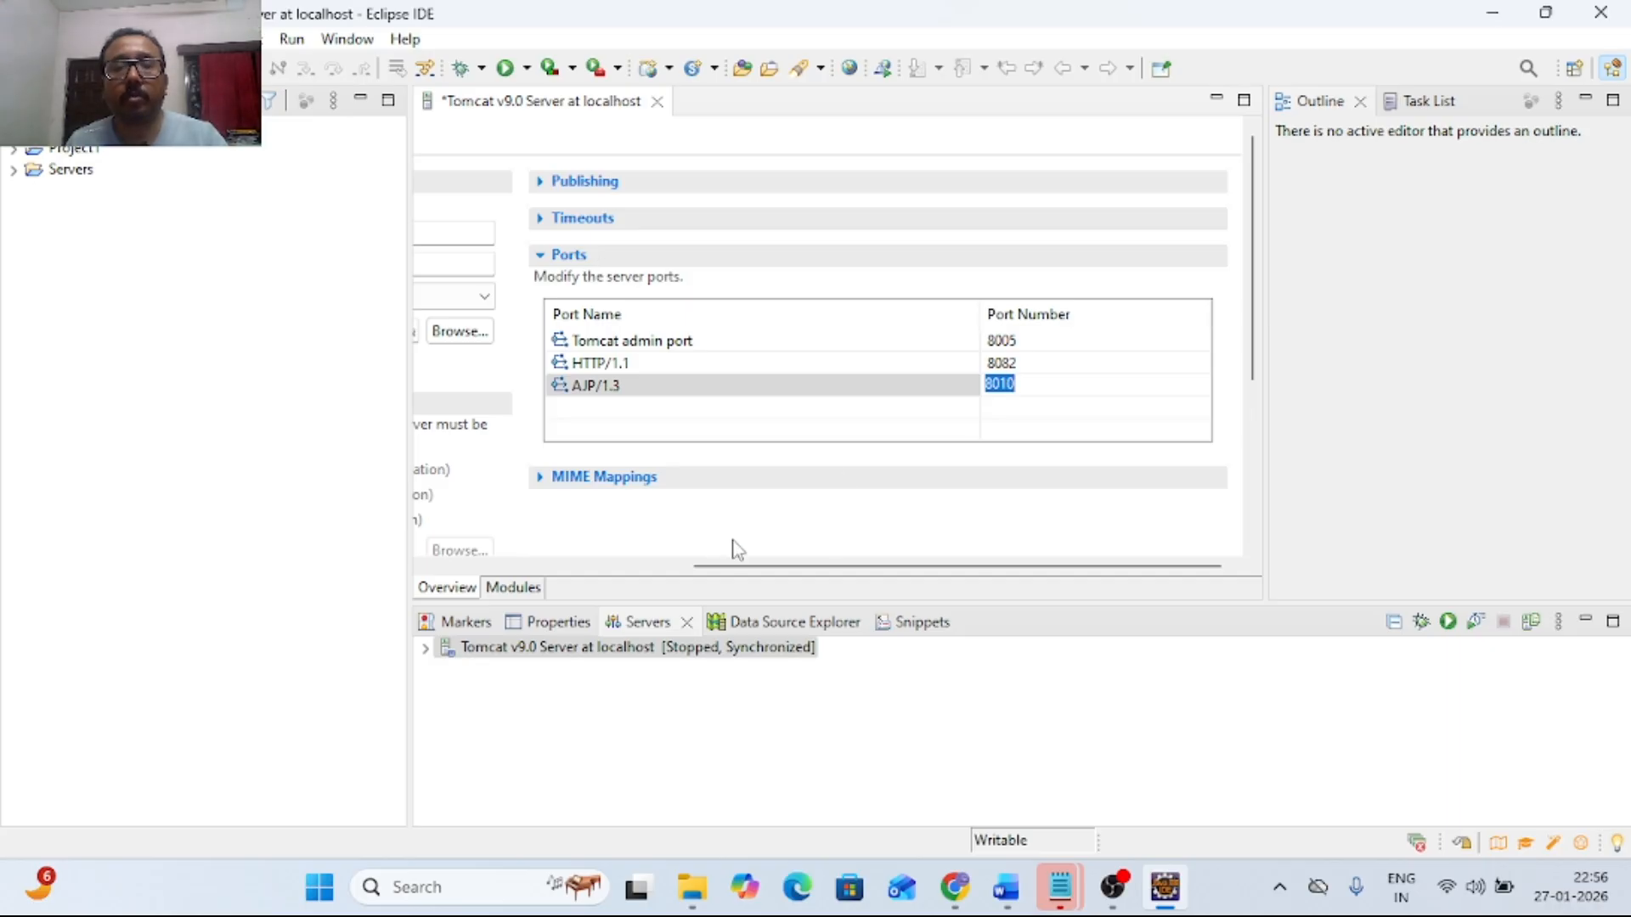
left_click_drag(743, 564, 444, 565)
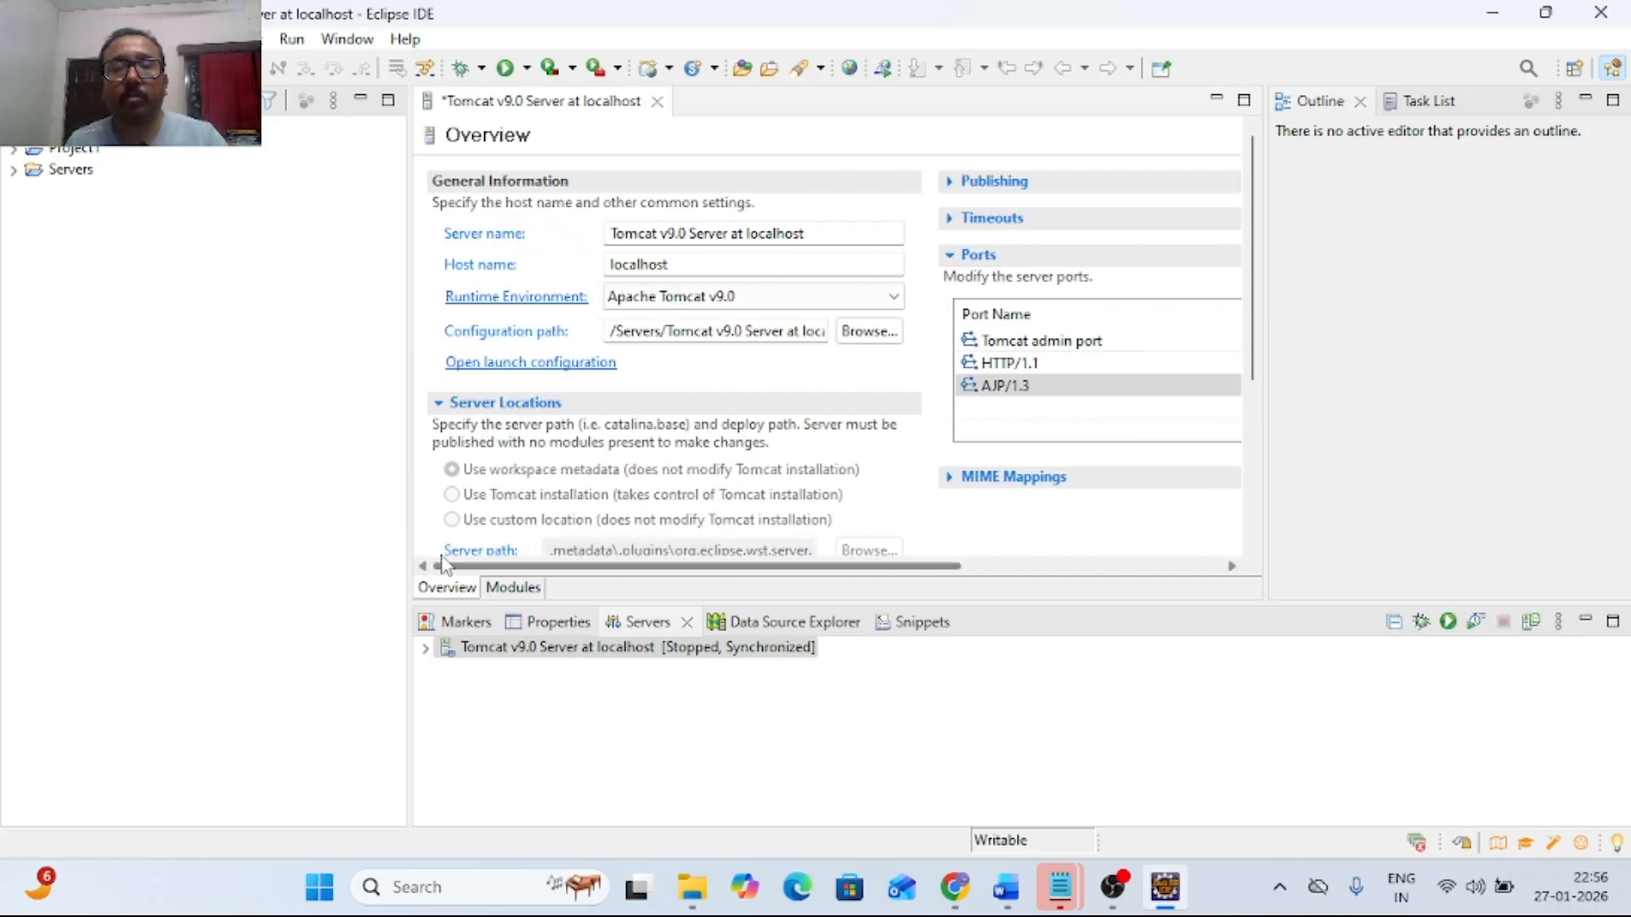
left_click(532, 649)
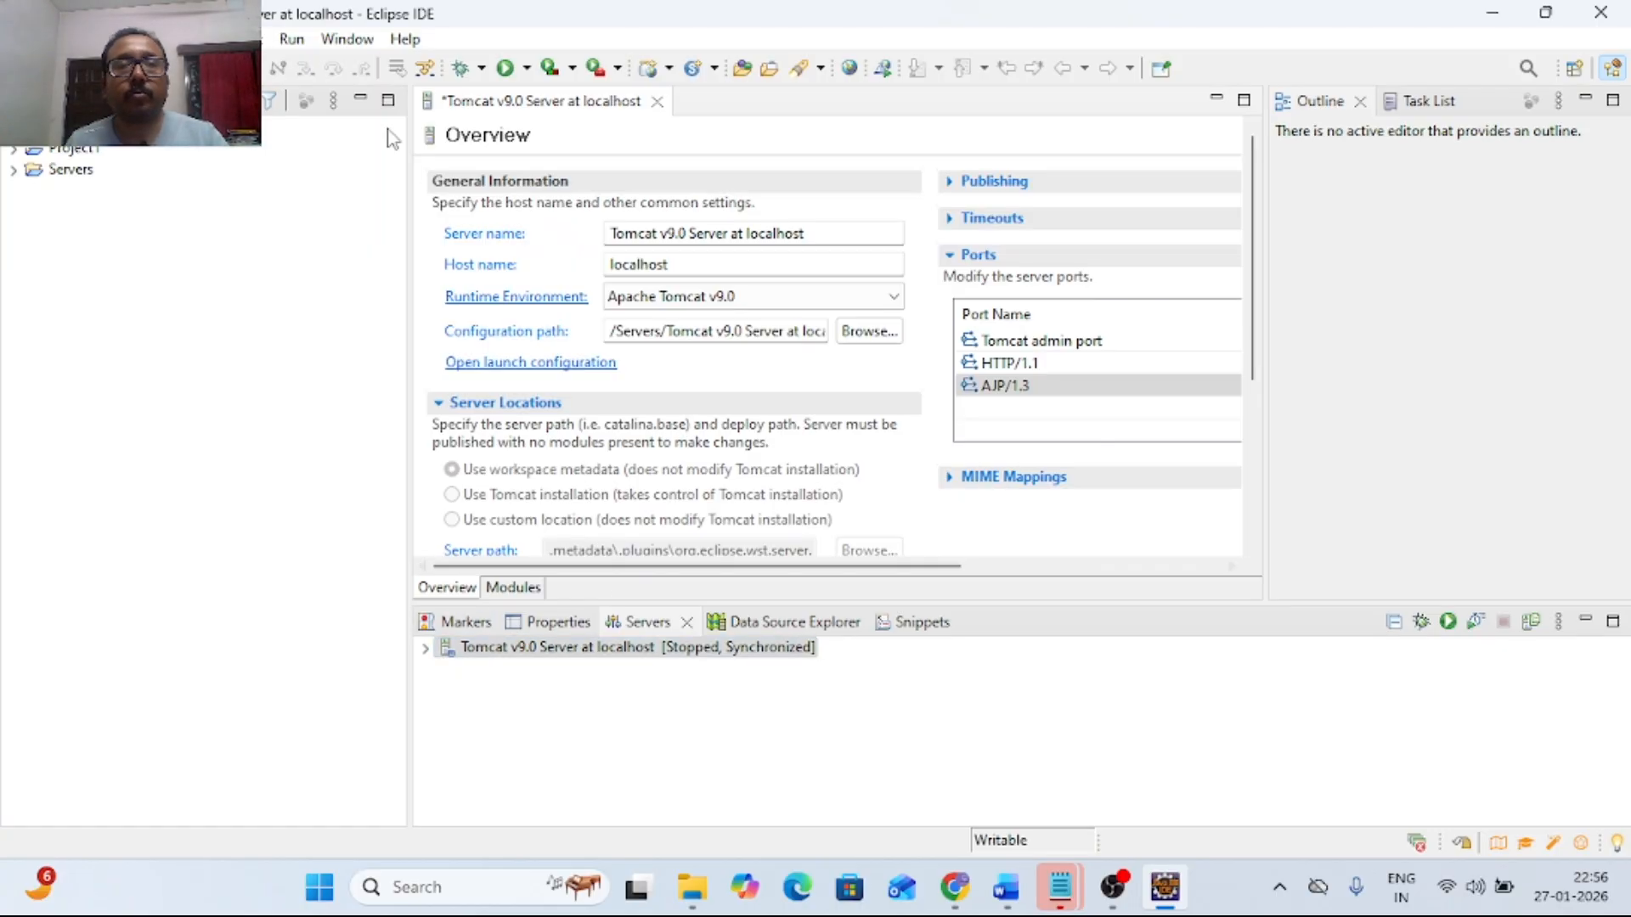
left_click(20, 38)
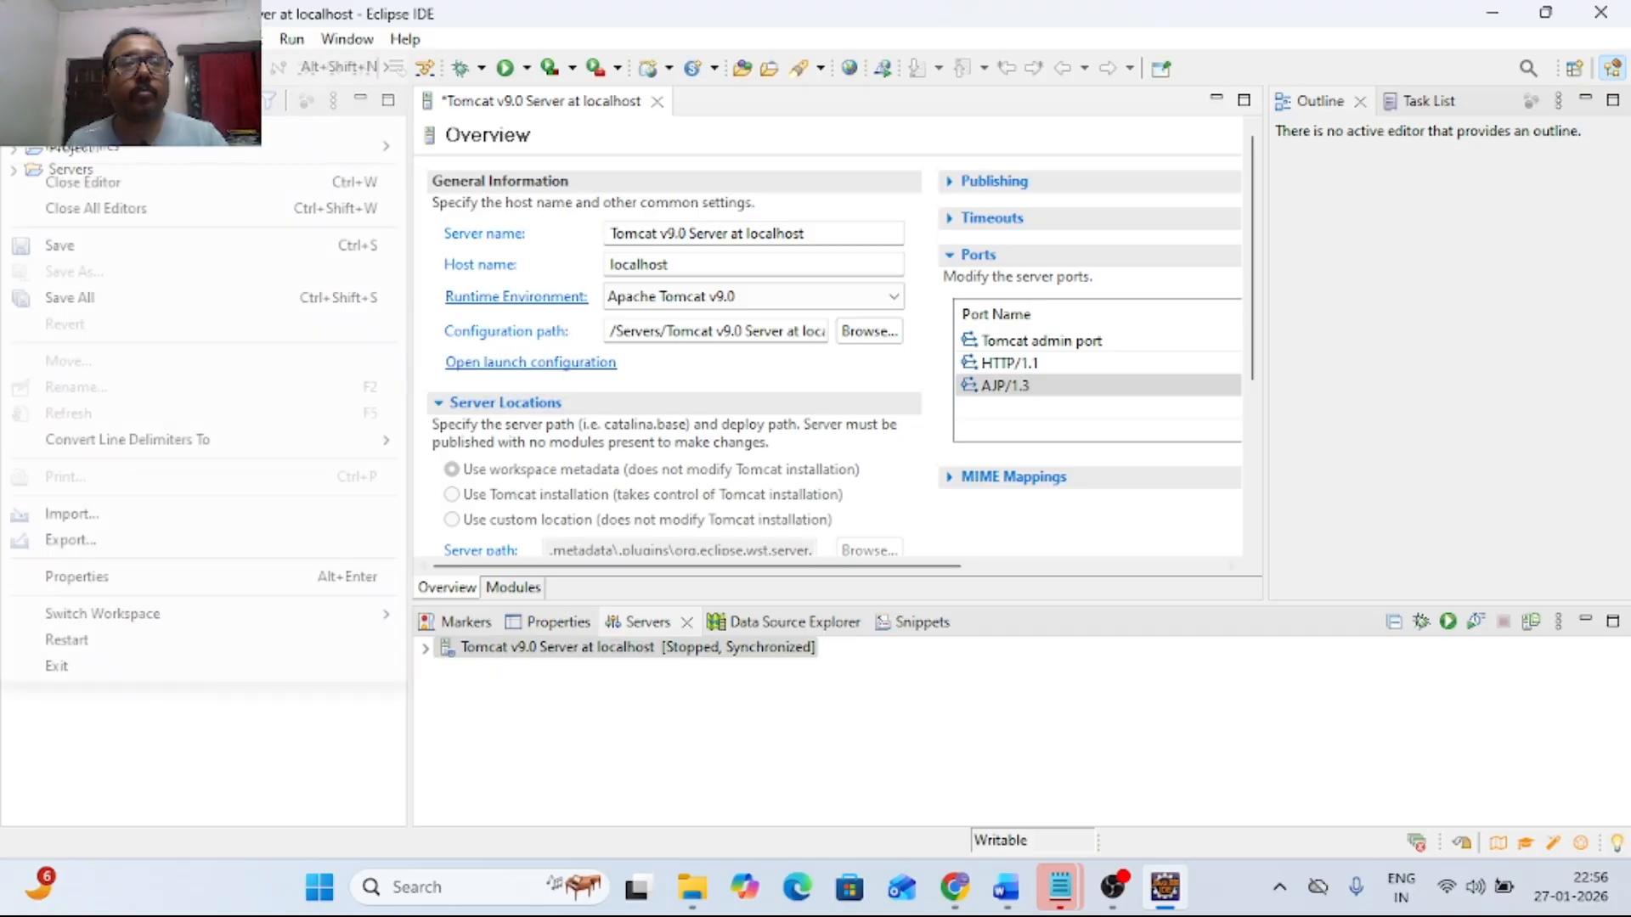
left_click(59, 245)
Try to start the Tomcat v9.0 server with the new HTTP port and dismiss the problem message
left_click(668, 648)
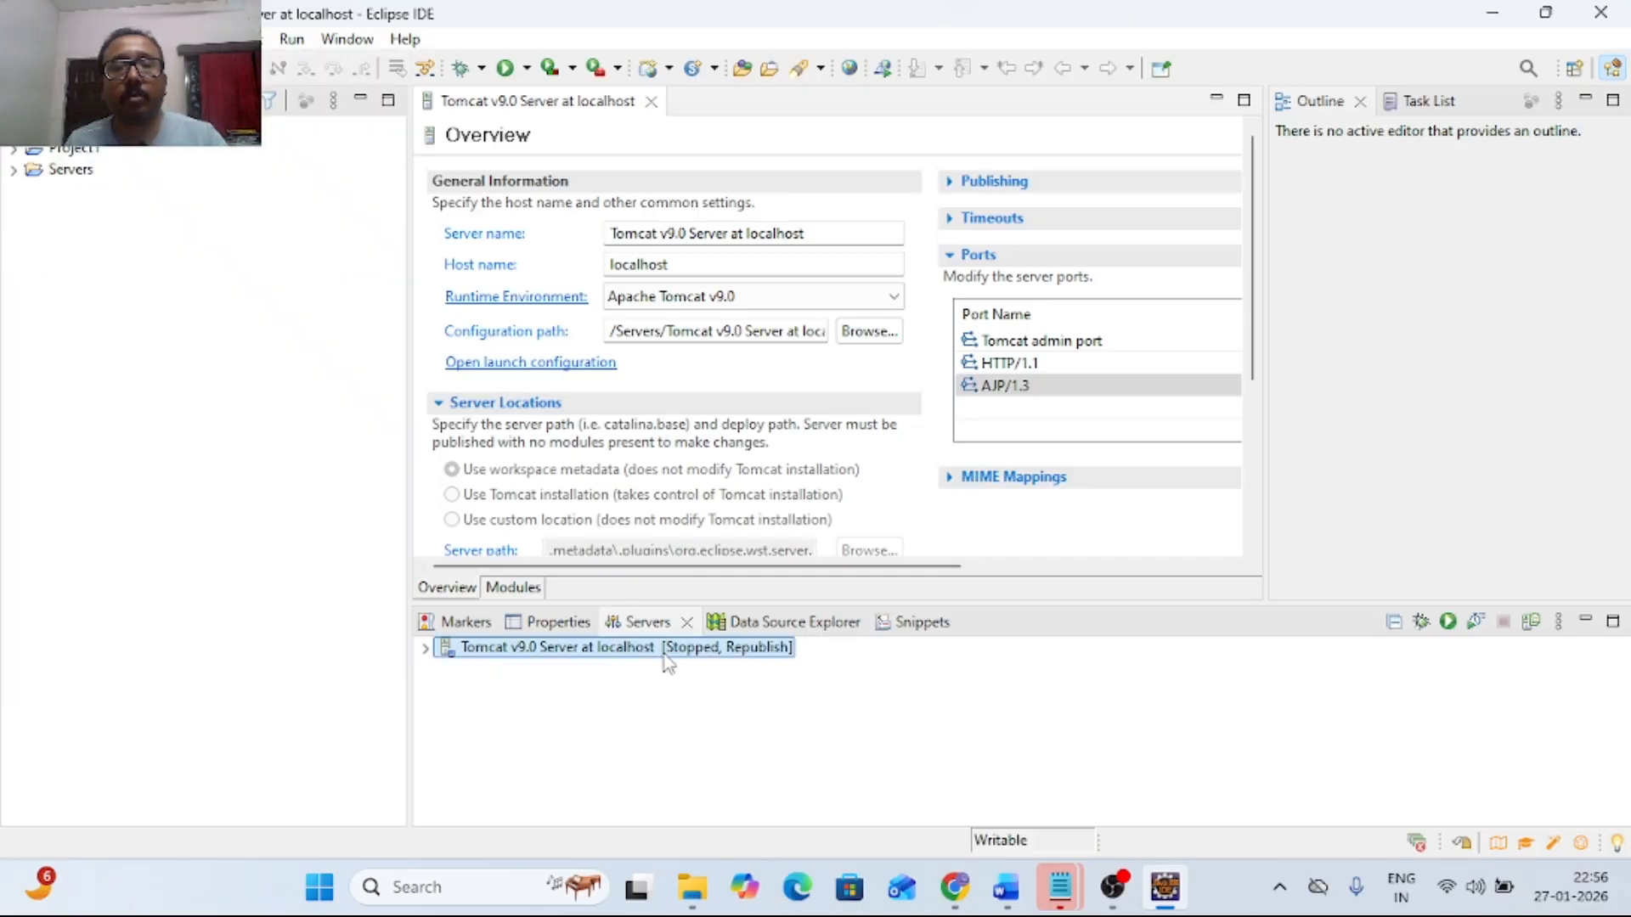
right_click(680, 650)
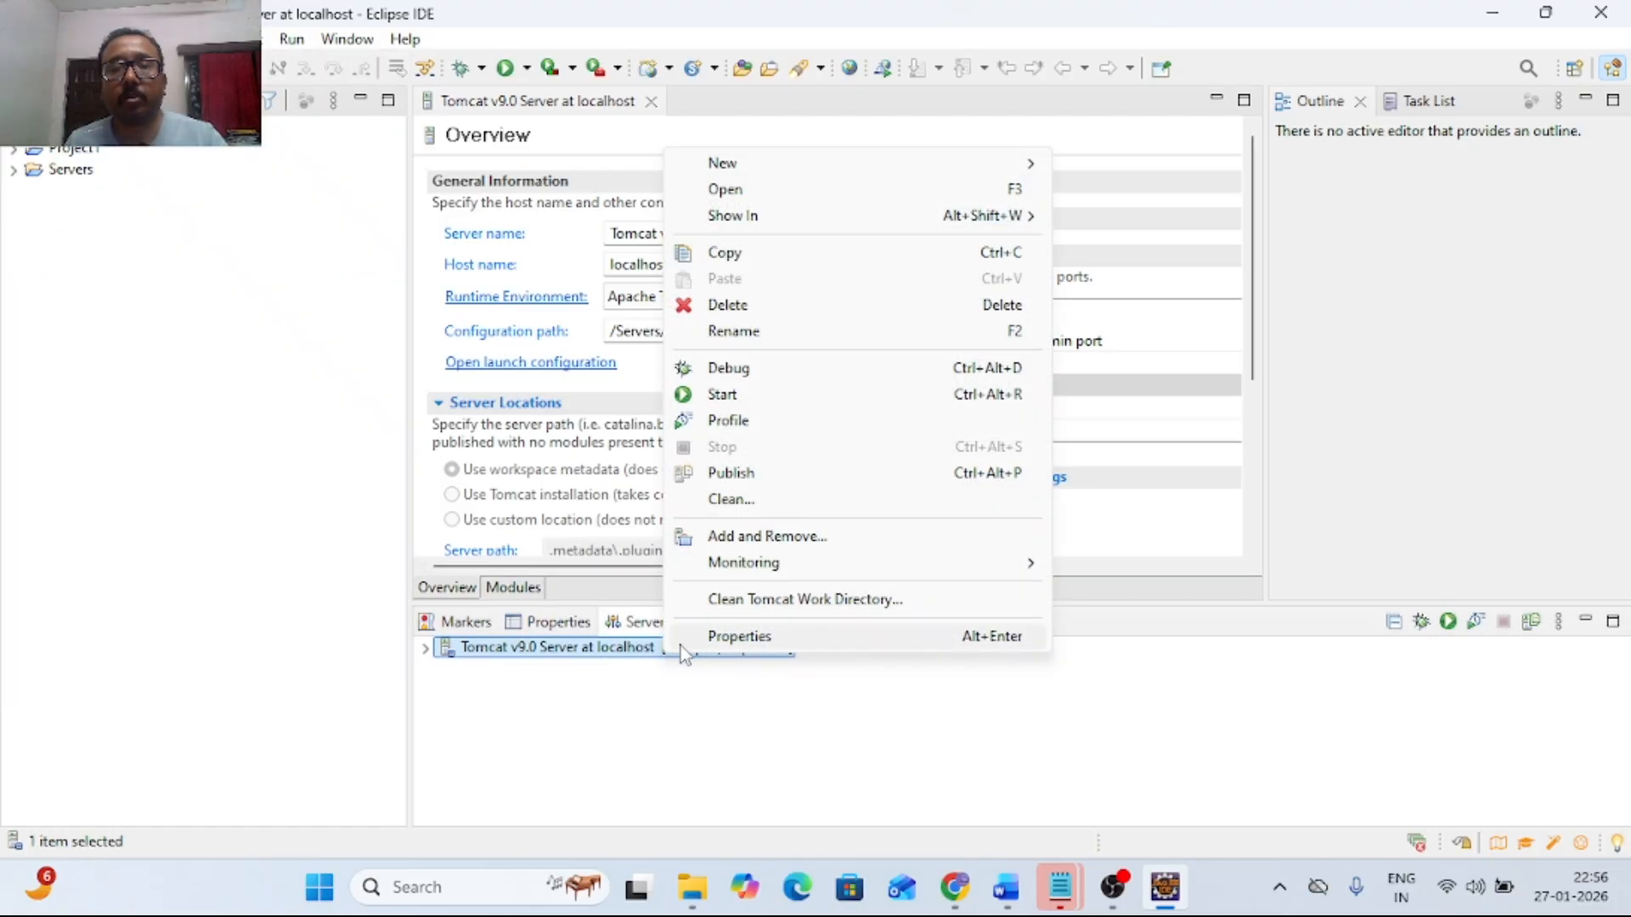
left_click(736, 400)
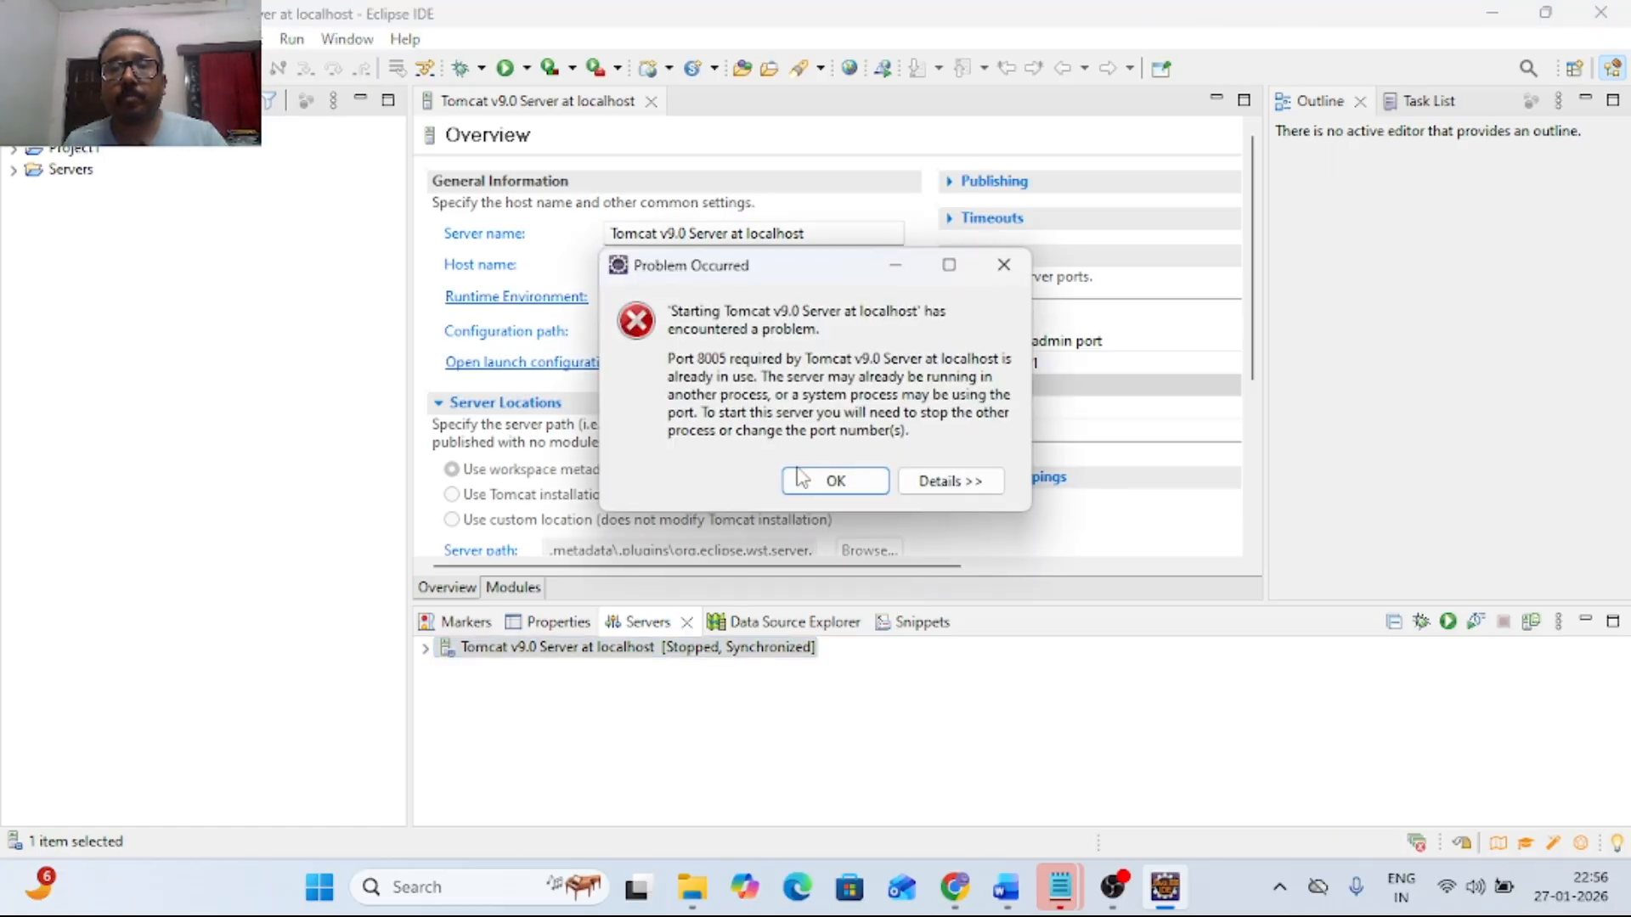
left_click(813, 486)
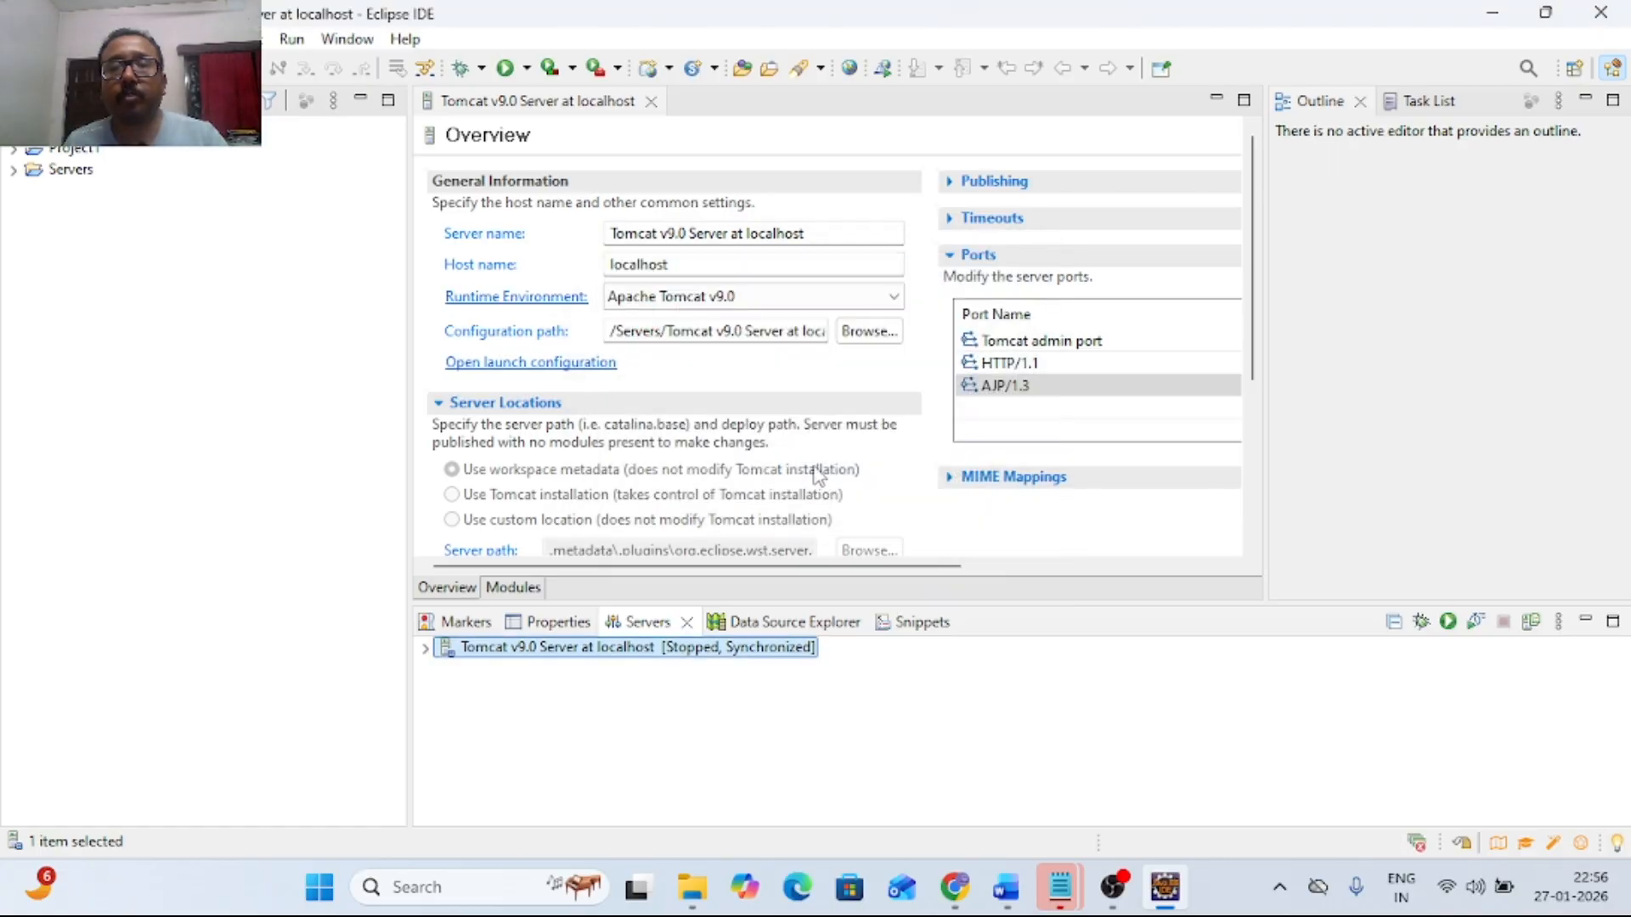
Set the Tomcat admin port to 8006 and save the server configuration
left_click_drag(833, 569, 1051, 573)
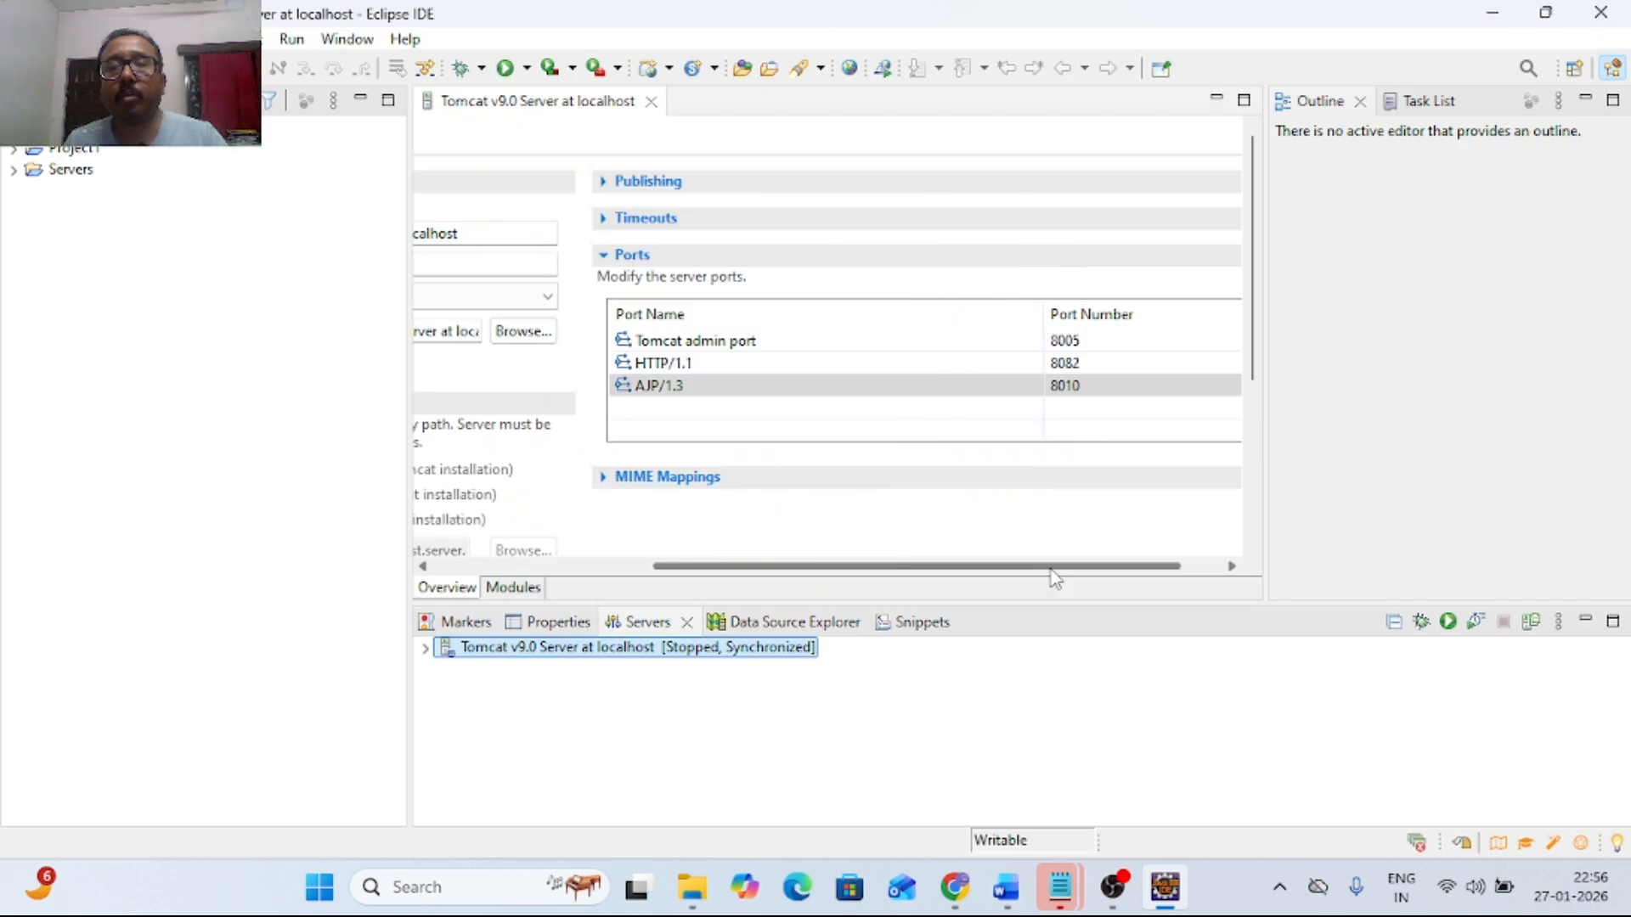
left_click(1075, 340)
left_click(1075, 339)
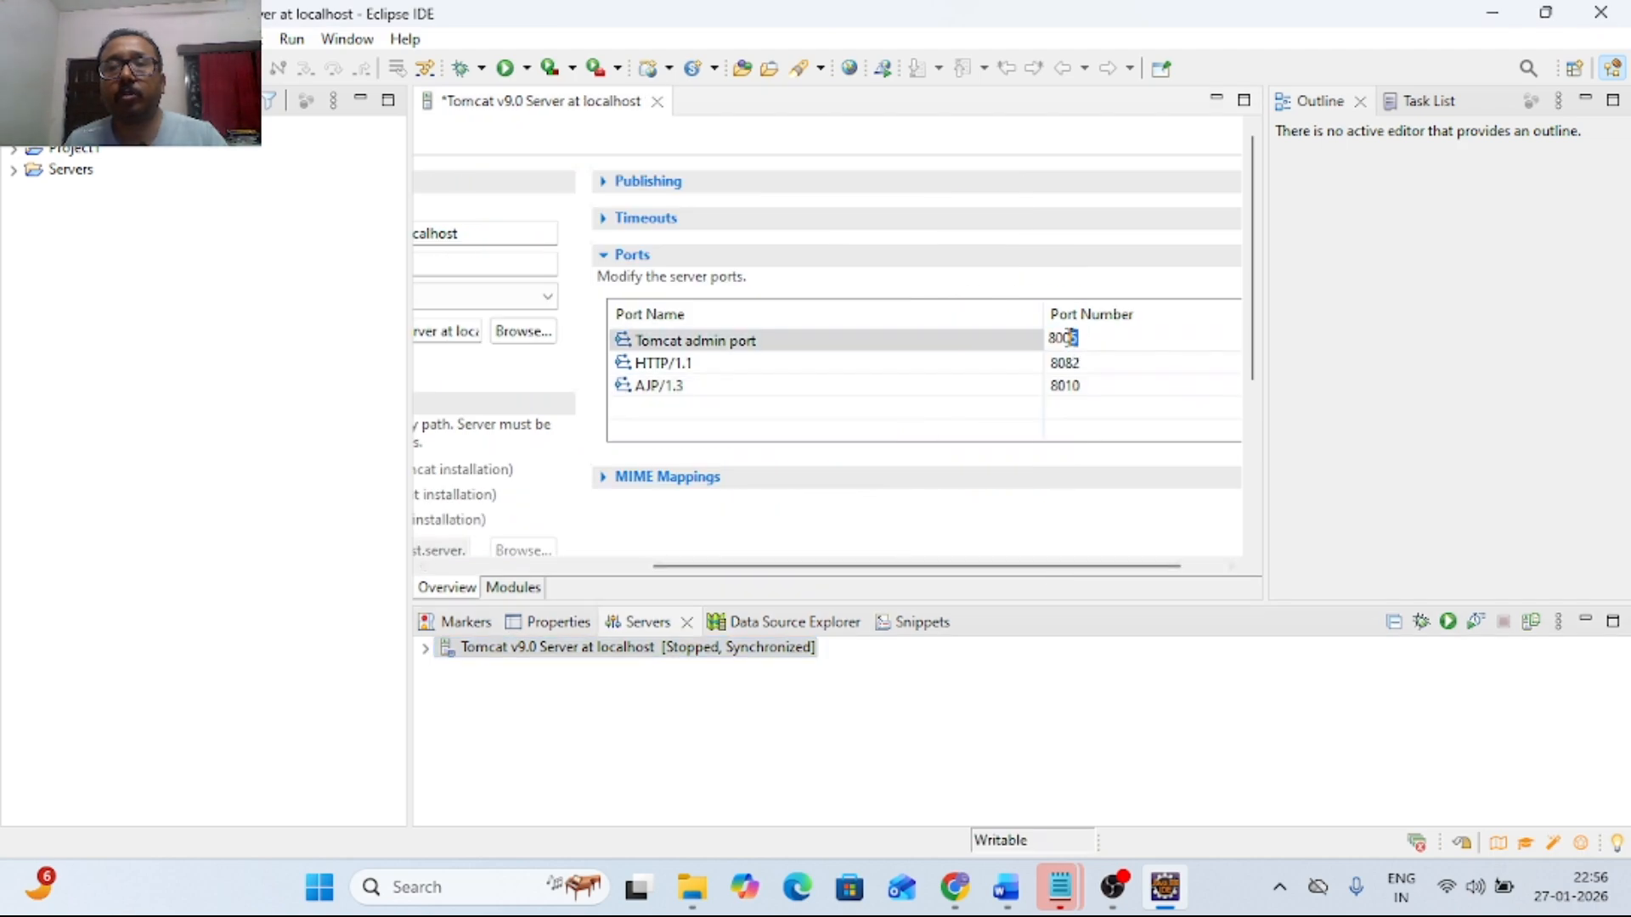
type("6")
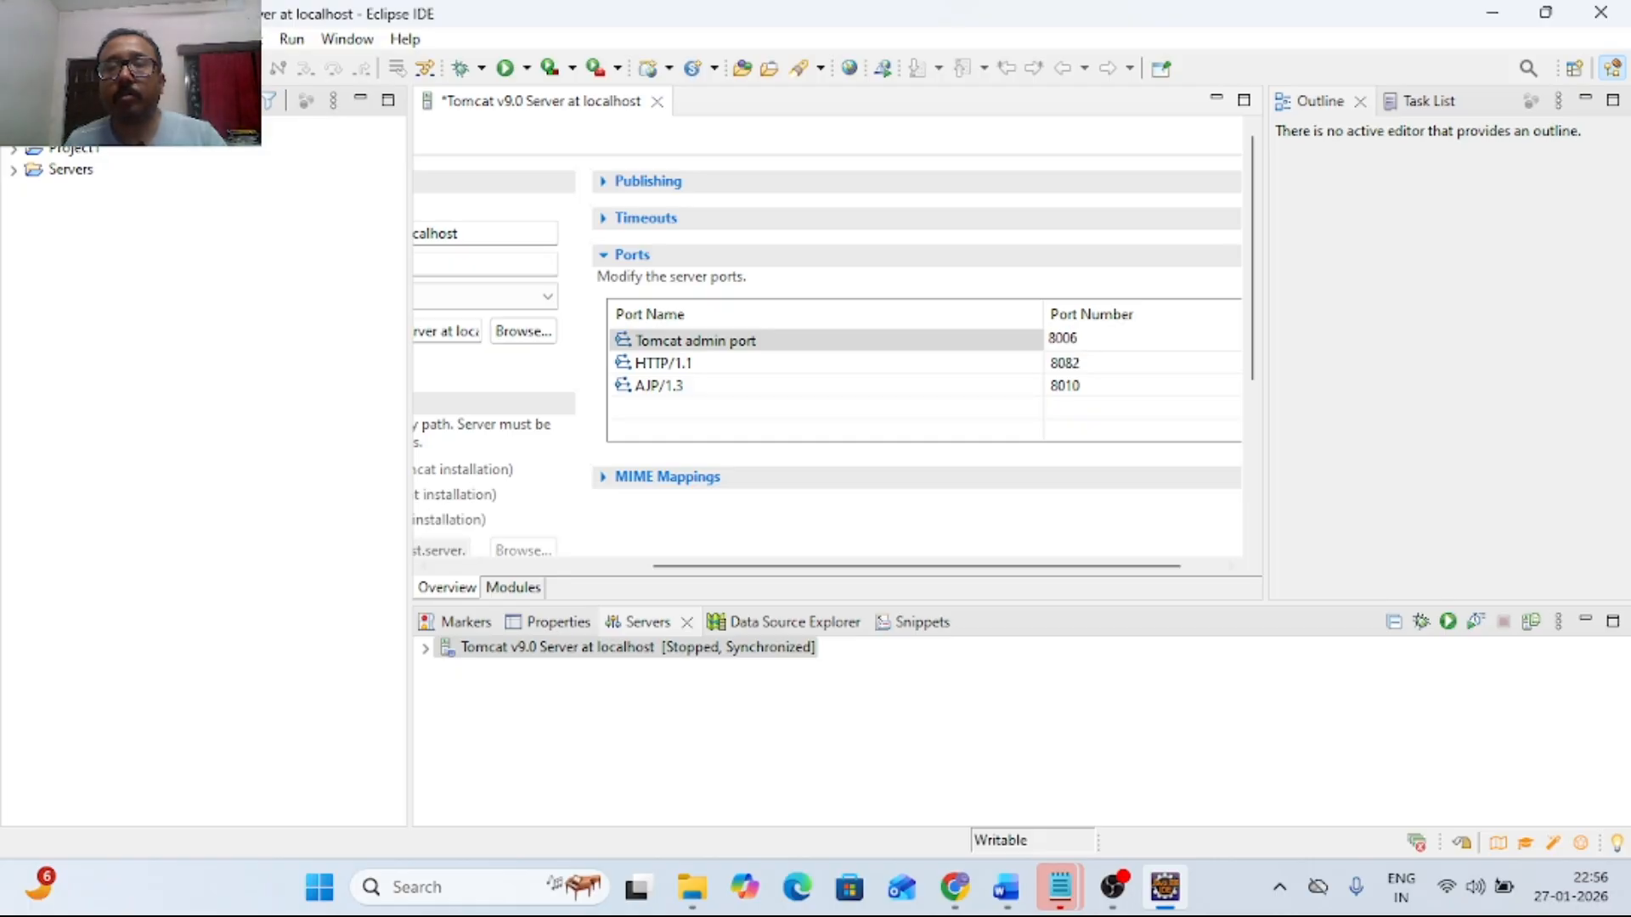
left_click_drag(1079, 564, 860, 564)
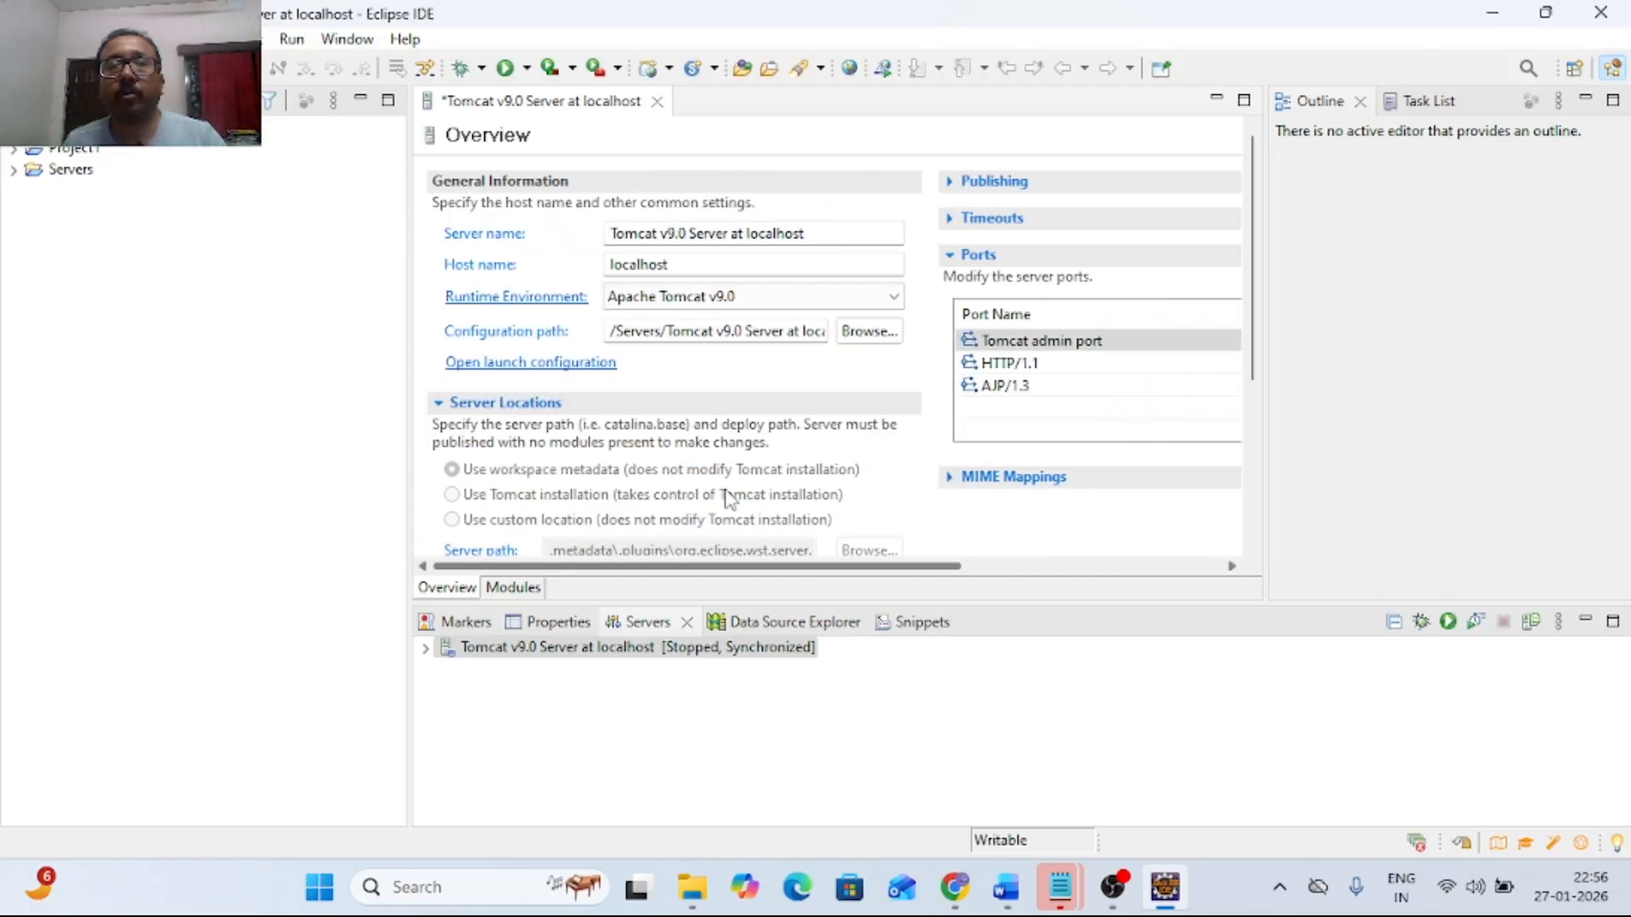
left_click(17, 39)
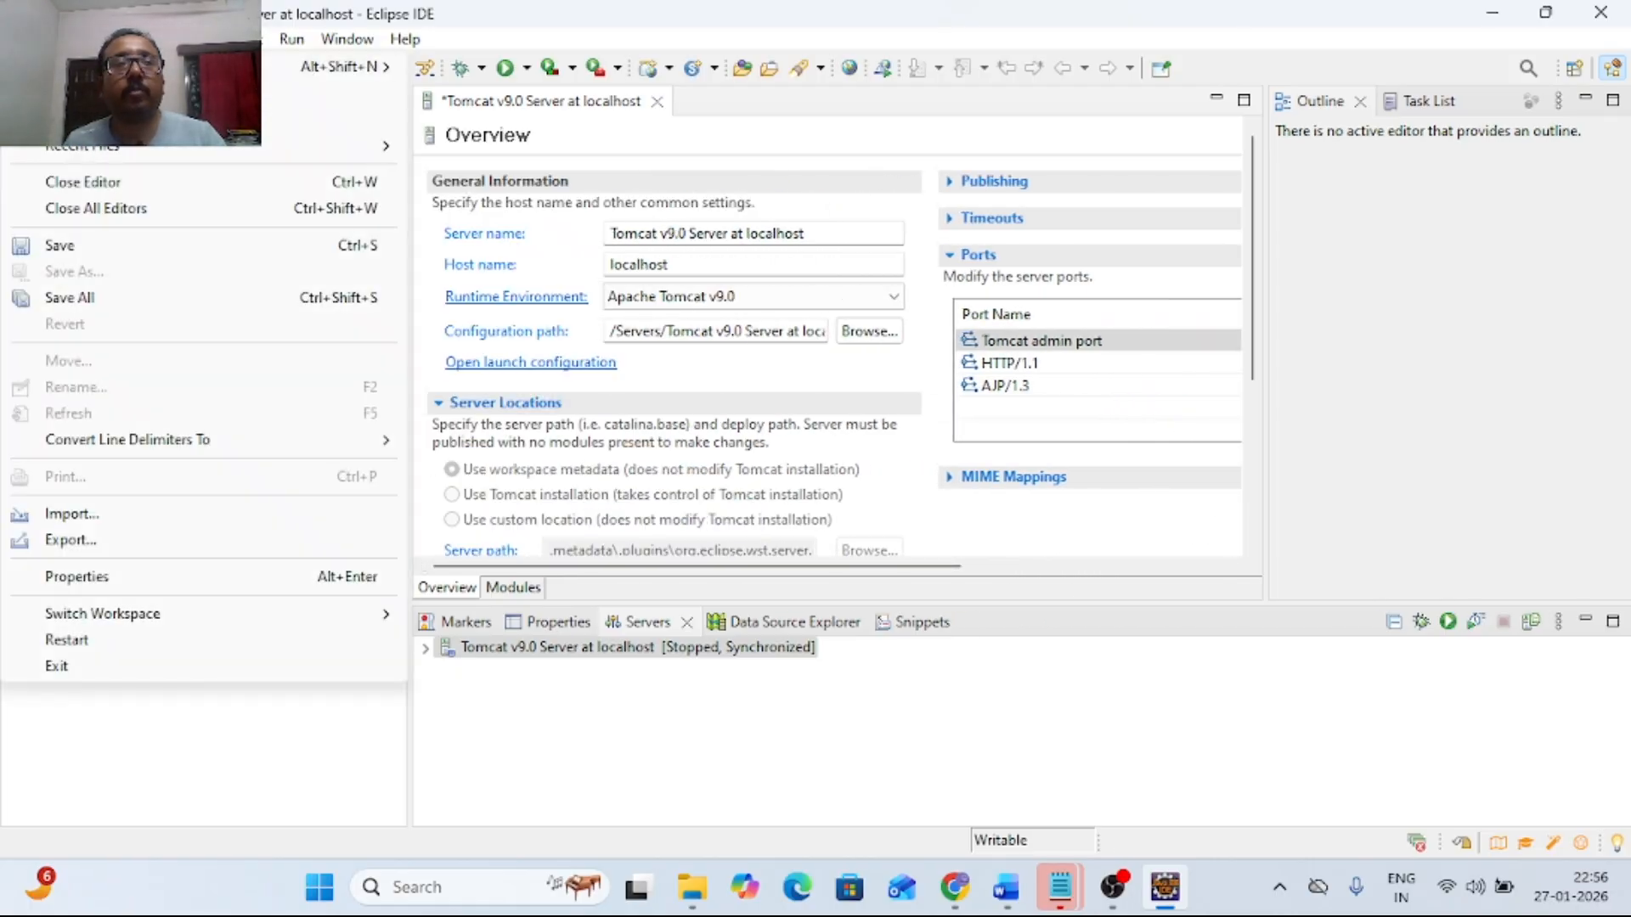
left_click(67, 253)
Start the Tomcat v9.0 server at localhost and allow OpenJDK Platform binary network access through the firewall
right_click(616, 649)
left_click(680, 387)
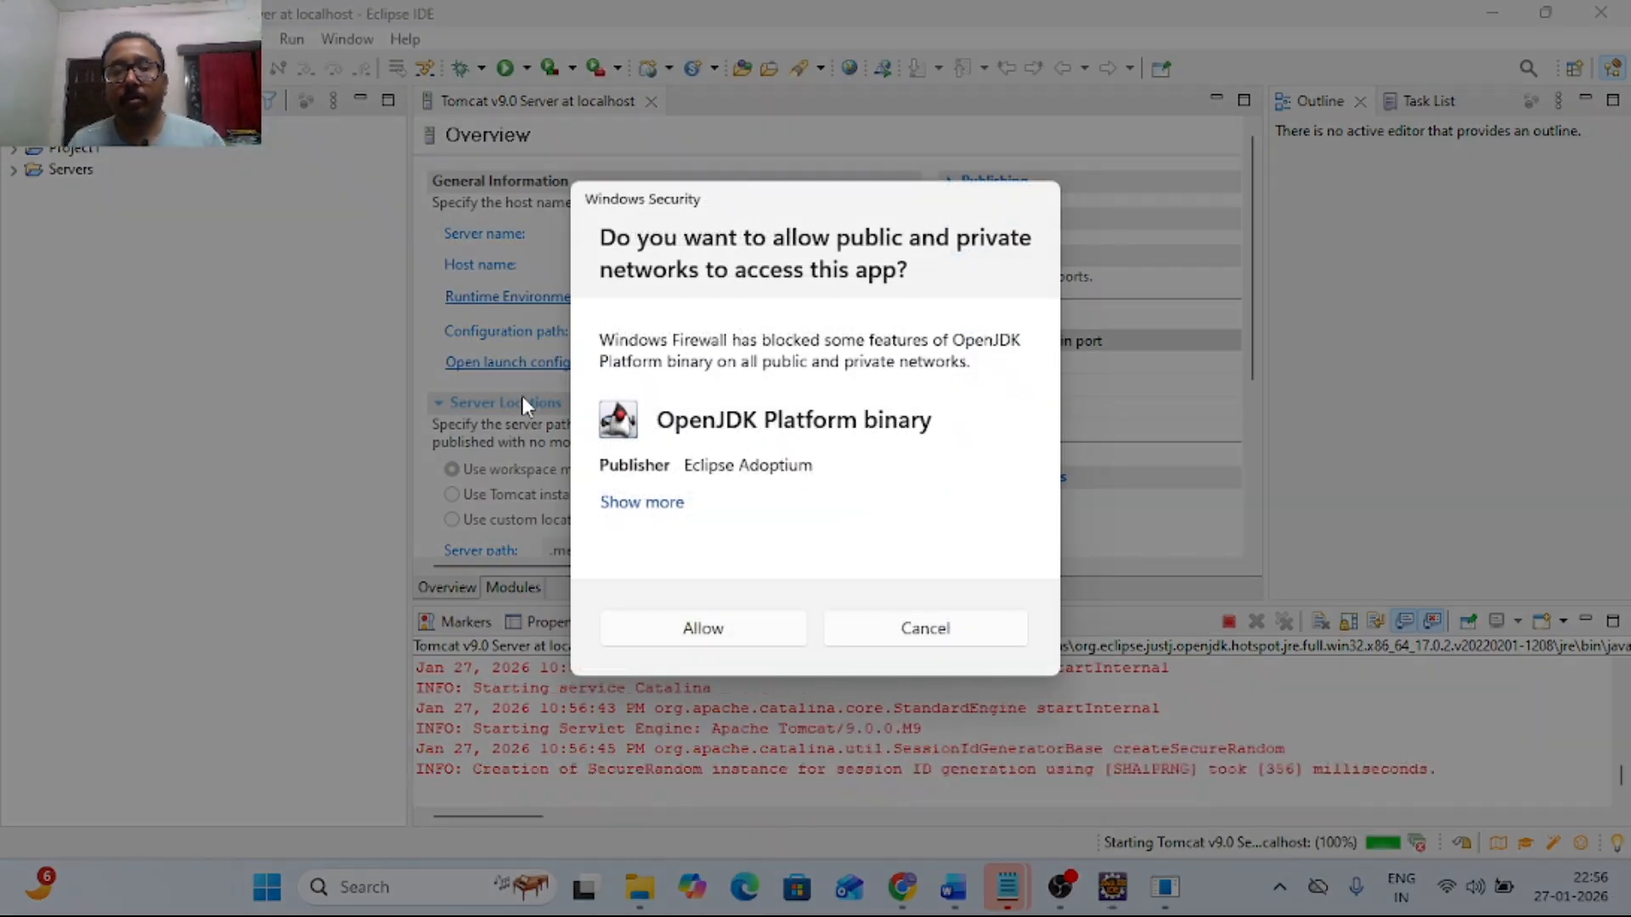
left_click(694, 651)
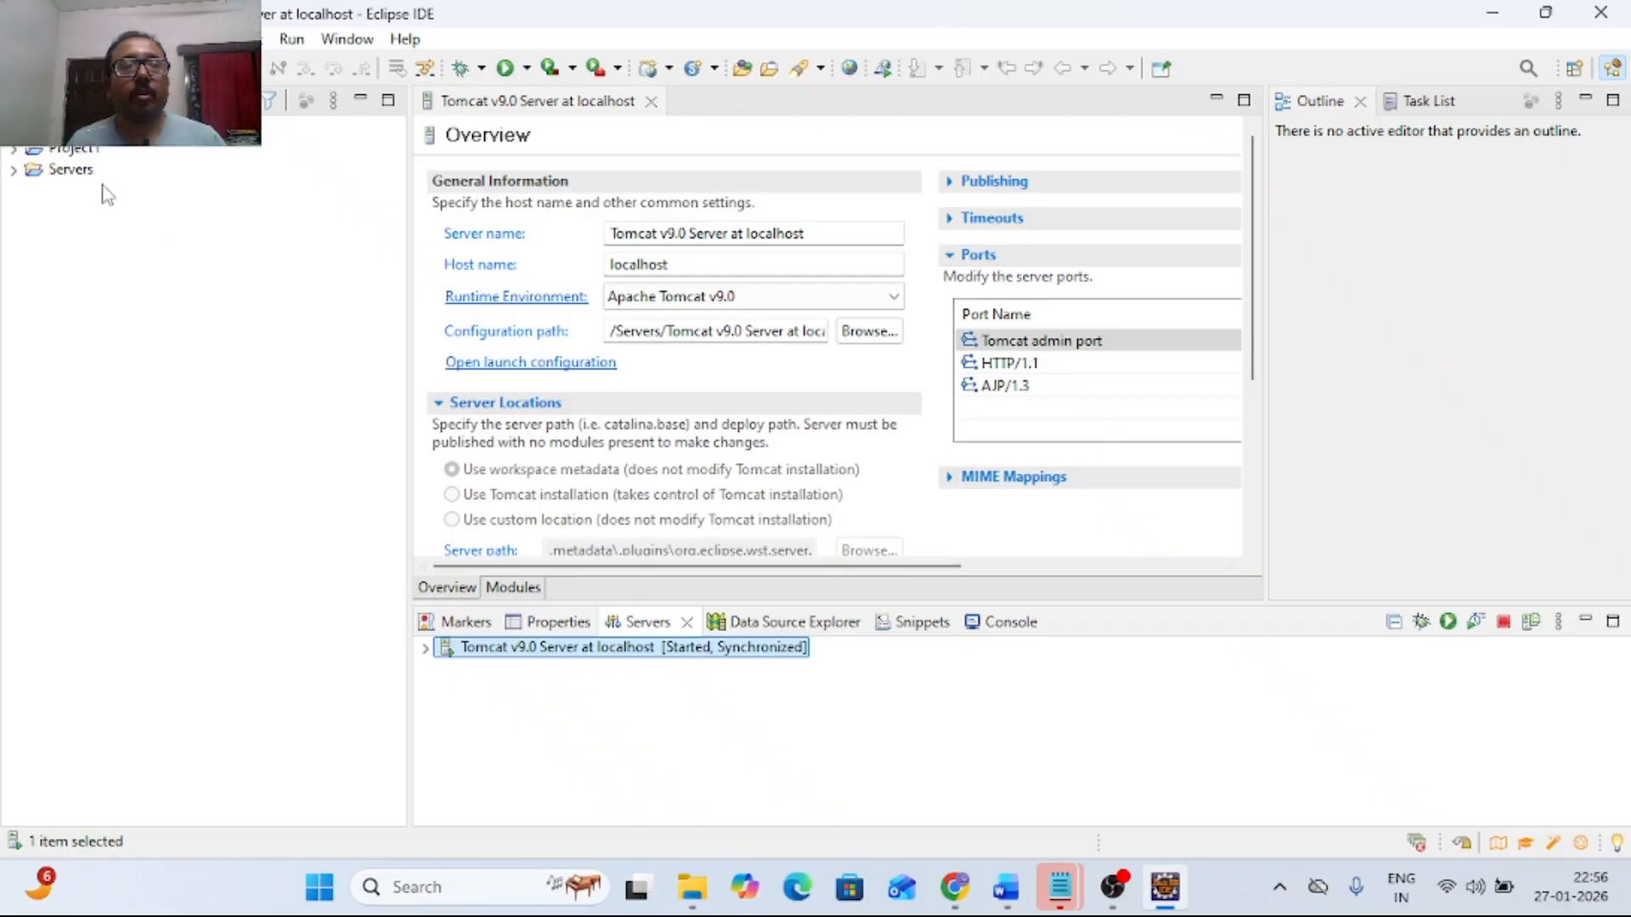
Expand the dbc project's tree down to the contents of the src/main/webapp folder
left_click(57, 149)
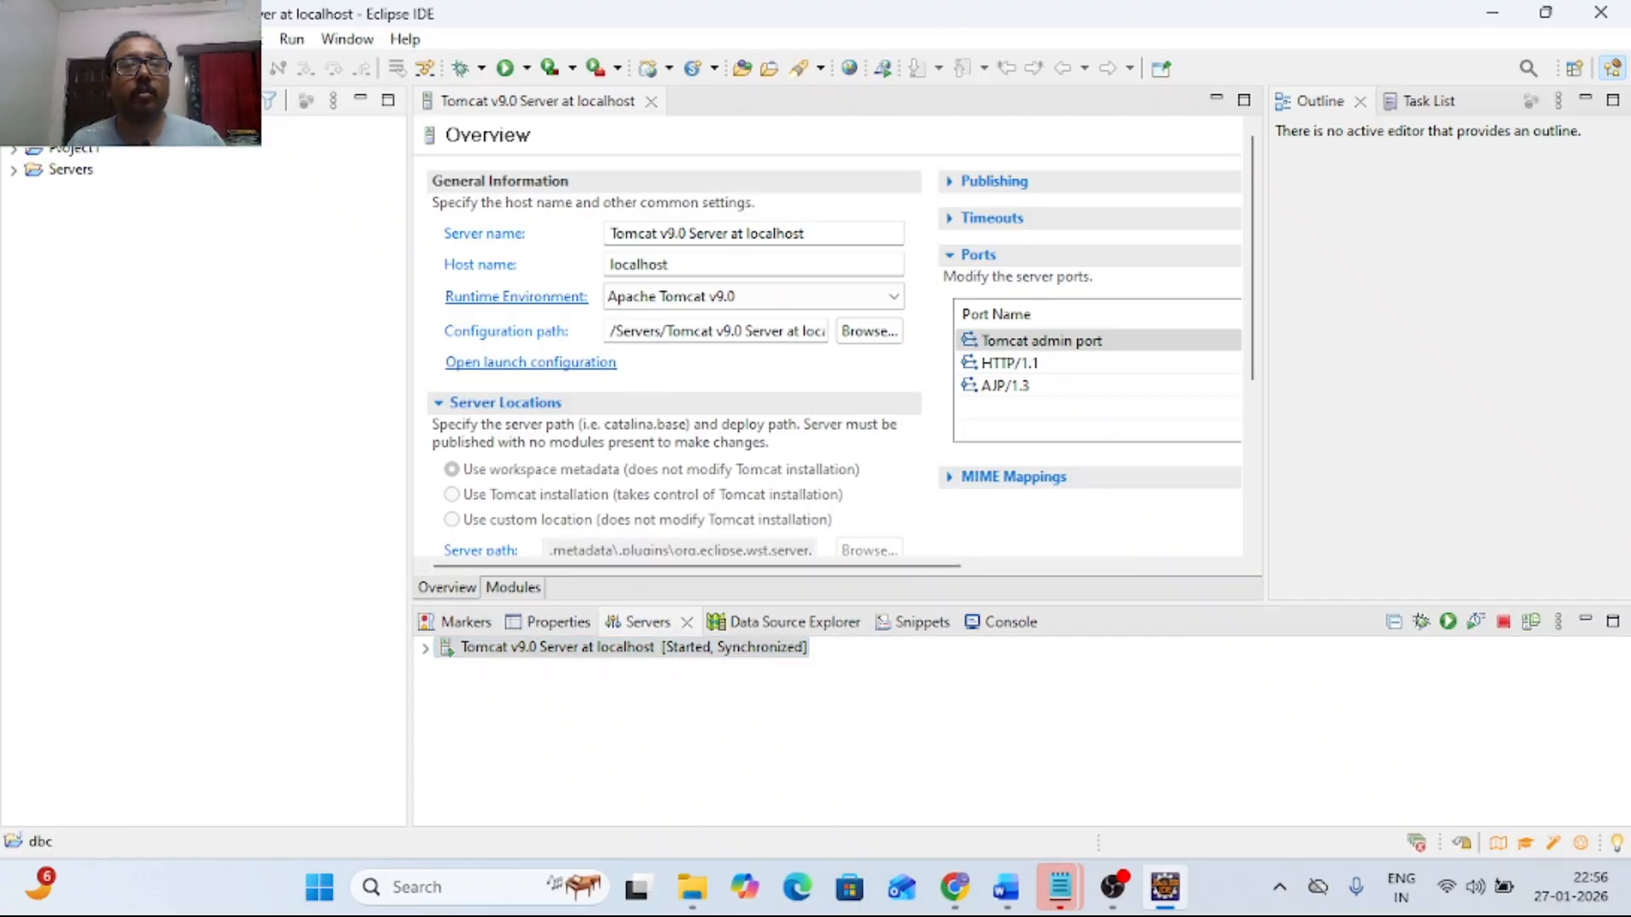
right_click(57, 150)
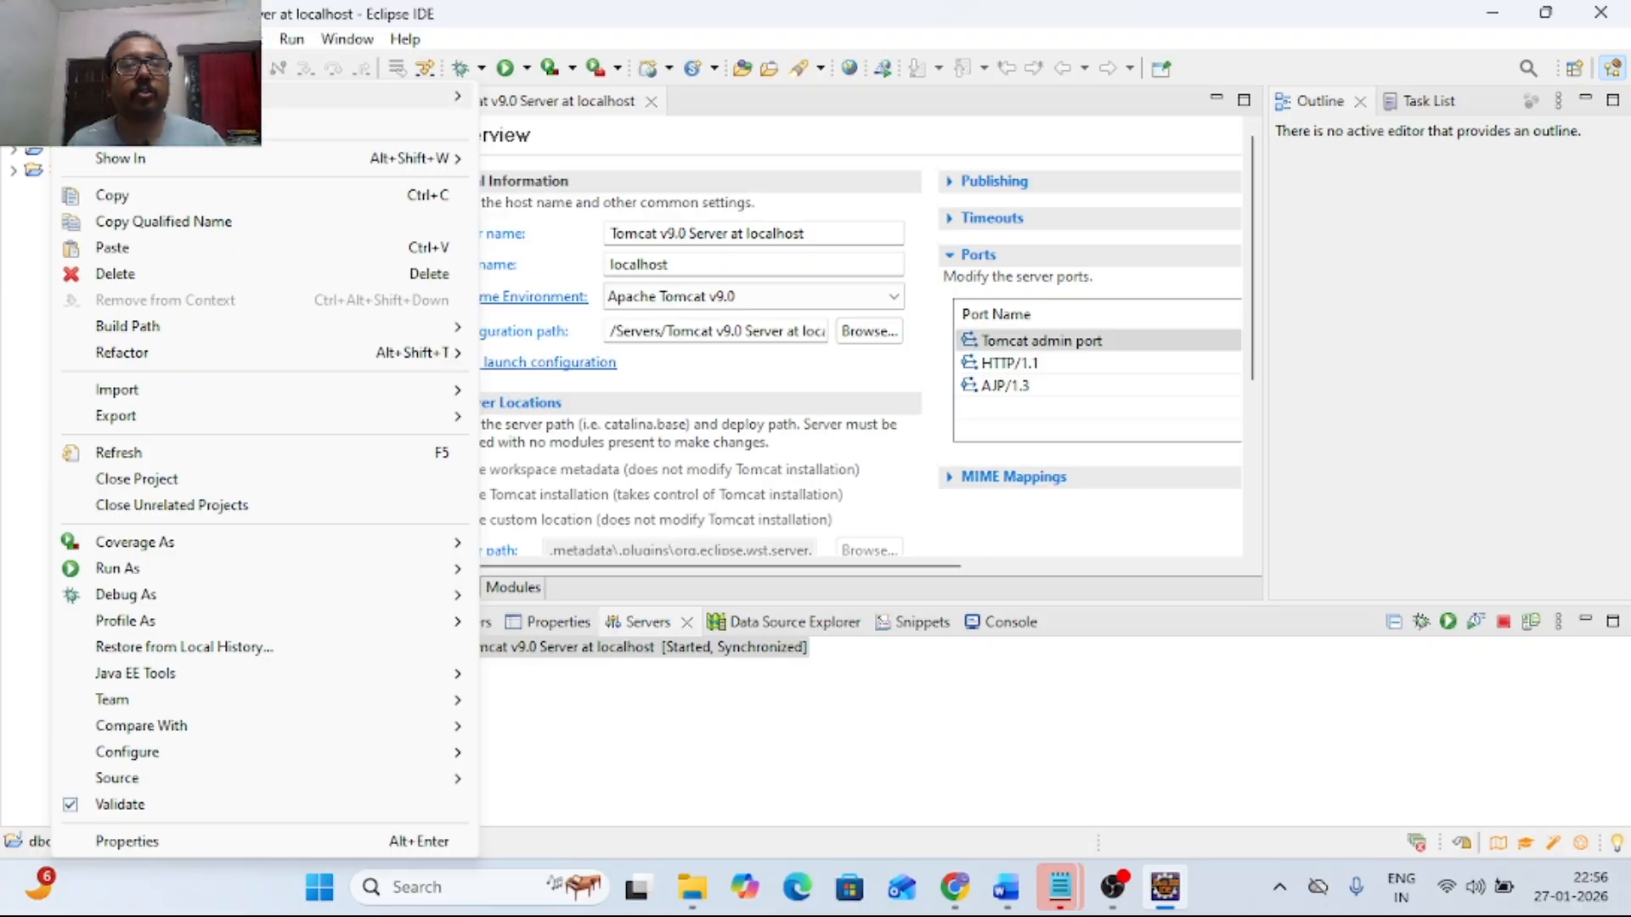
left_click(14, 128)
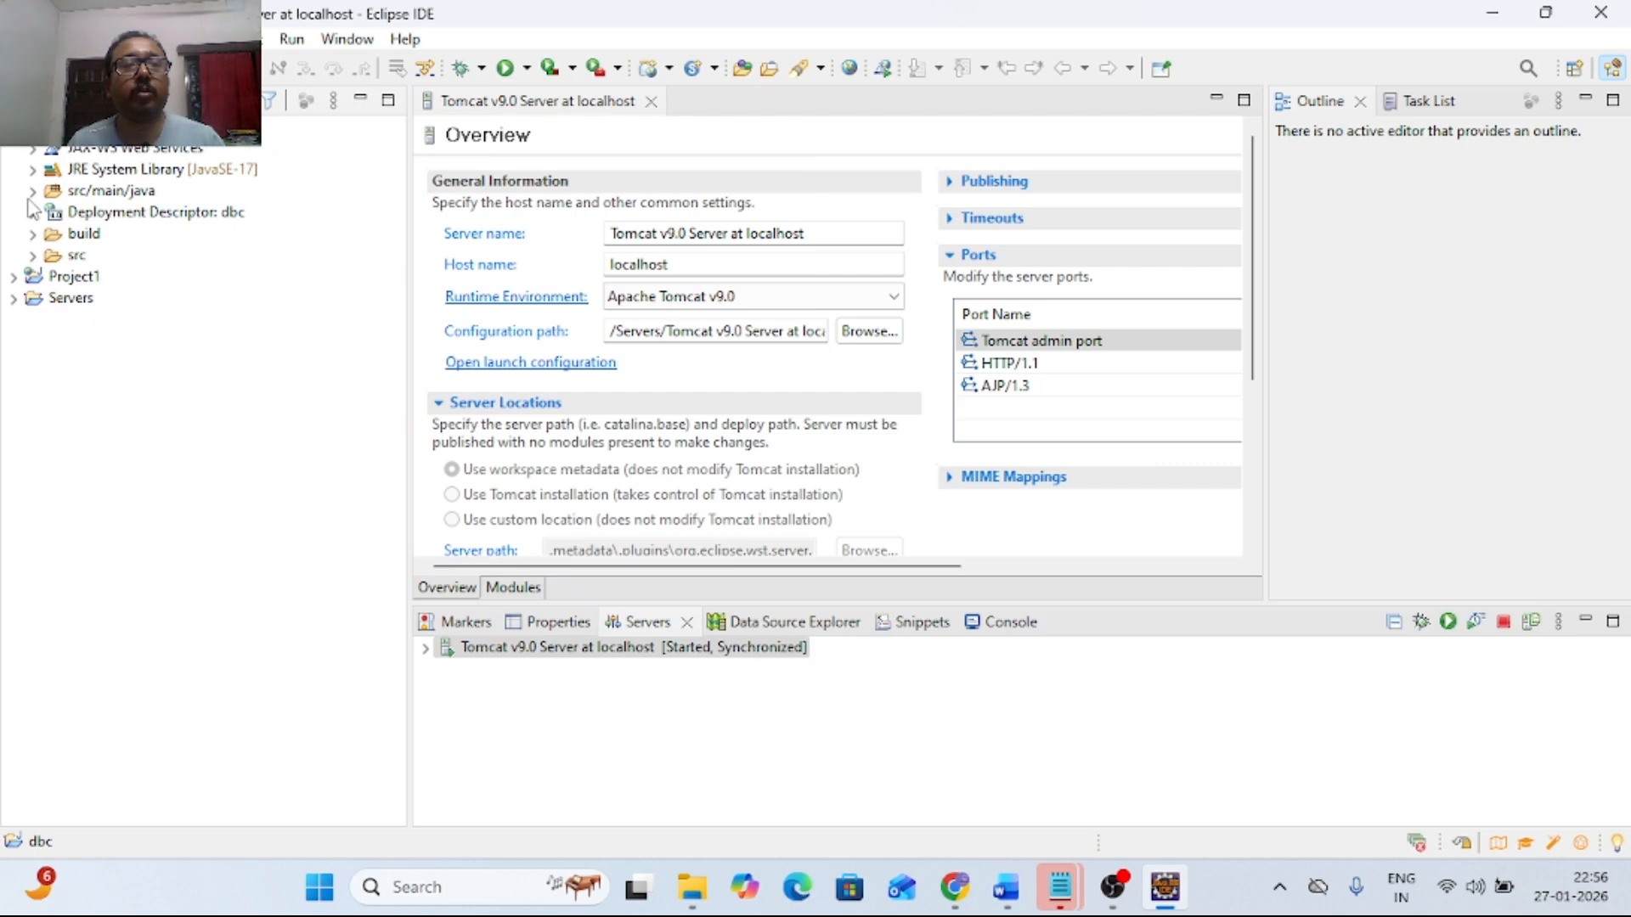
left_click(32, 256)
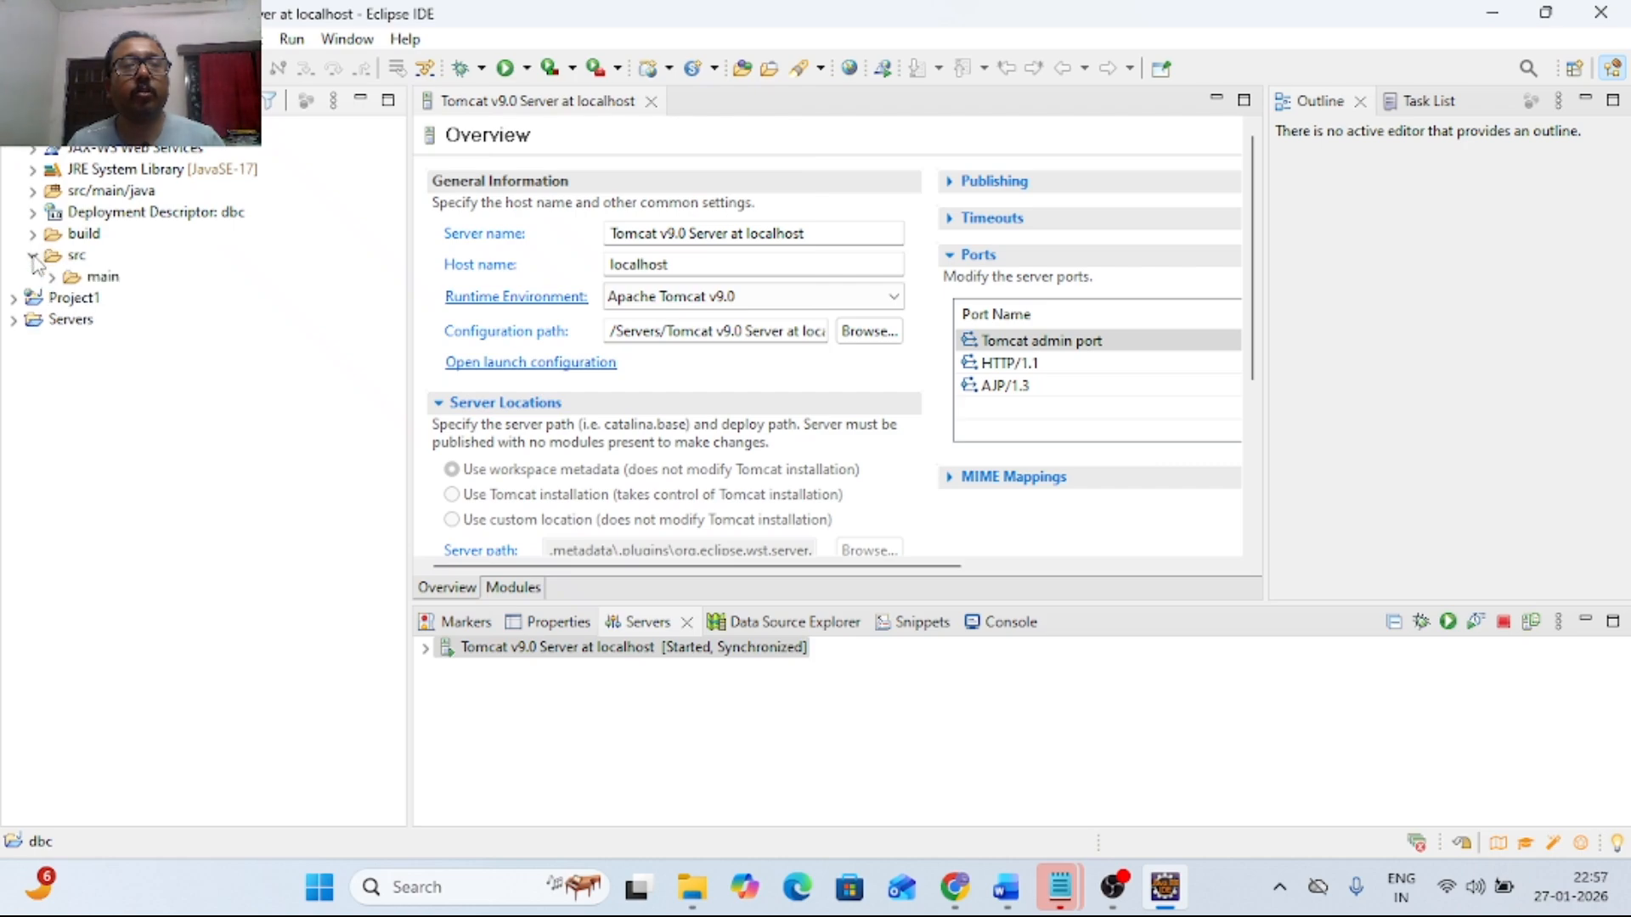
left_click(52, 277)
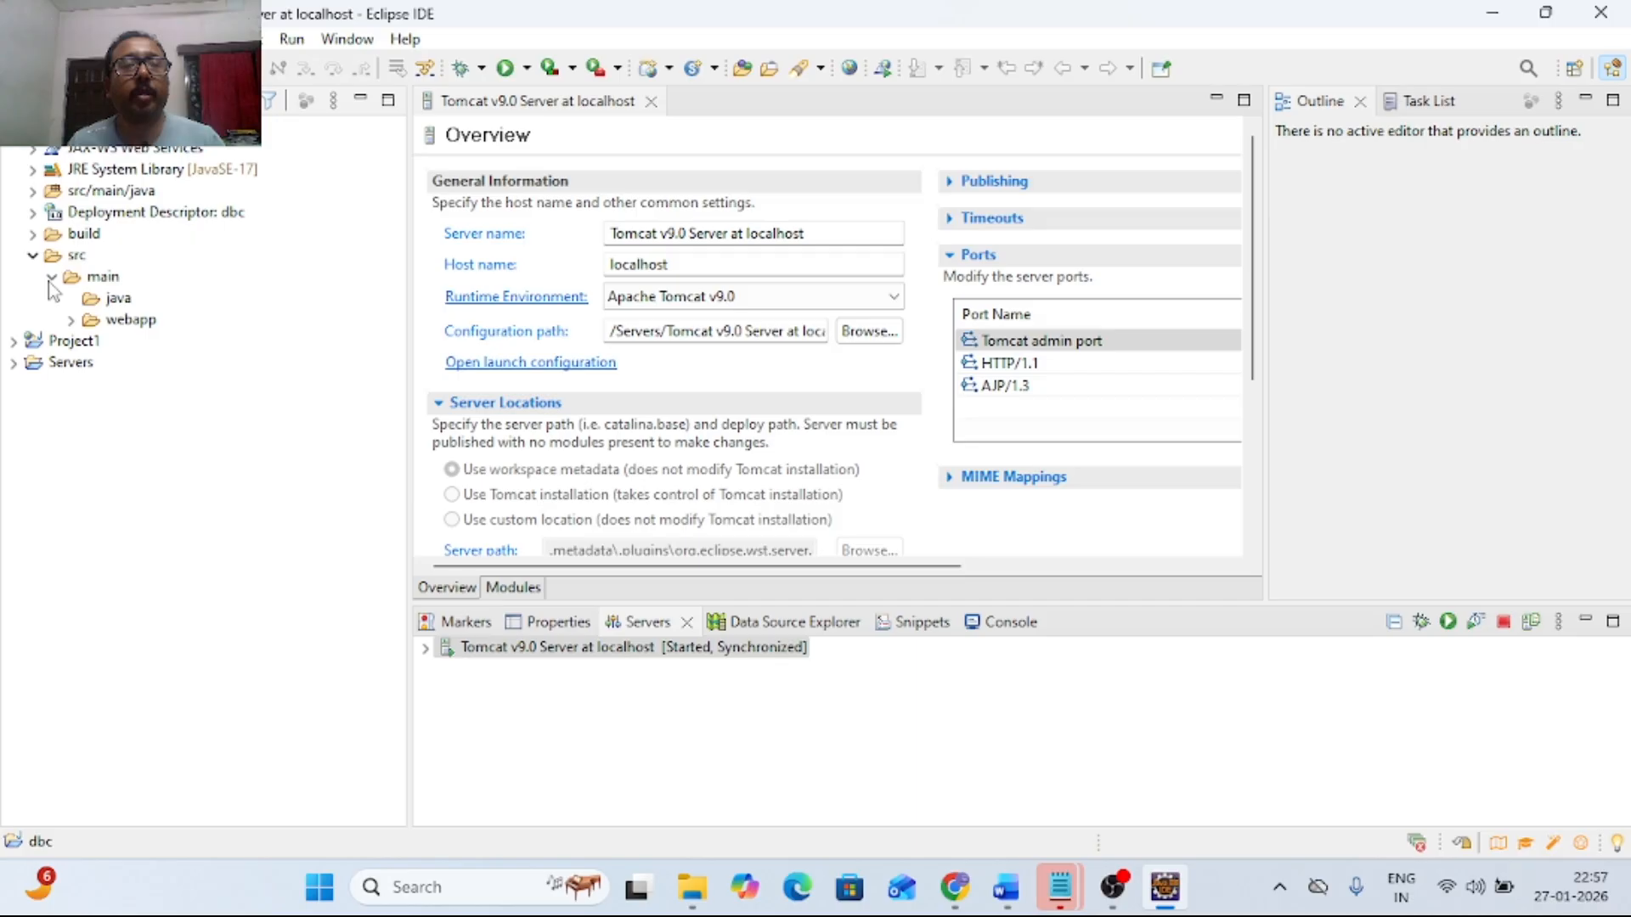
left_click(70, 320)
Create a JSP file named index.jsp in the webapp folder using the New JSP File (html 5) template
right_click(117, 330)
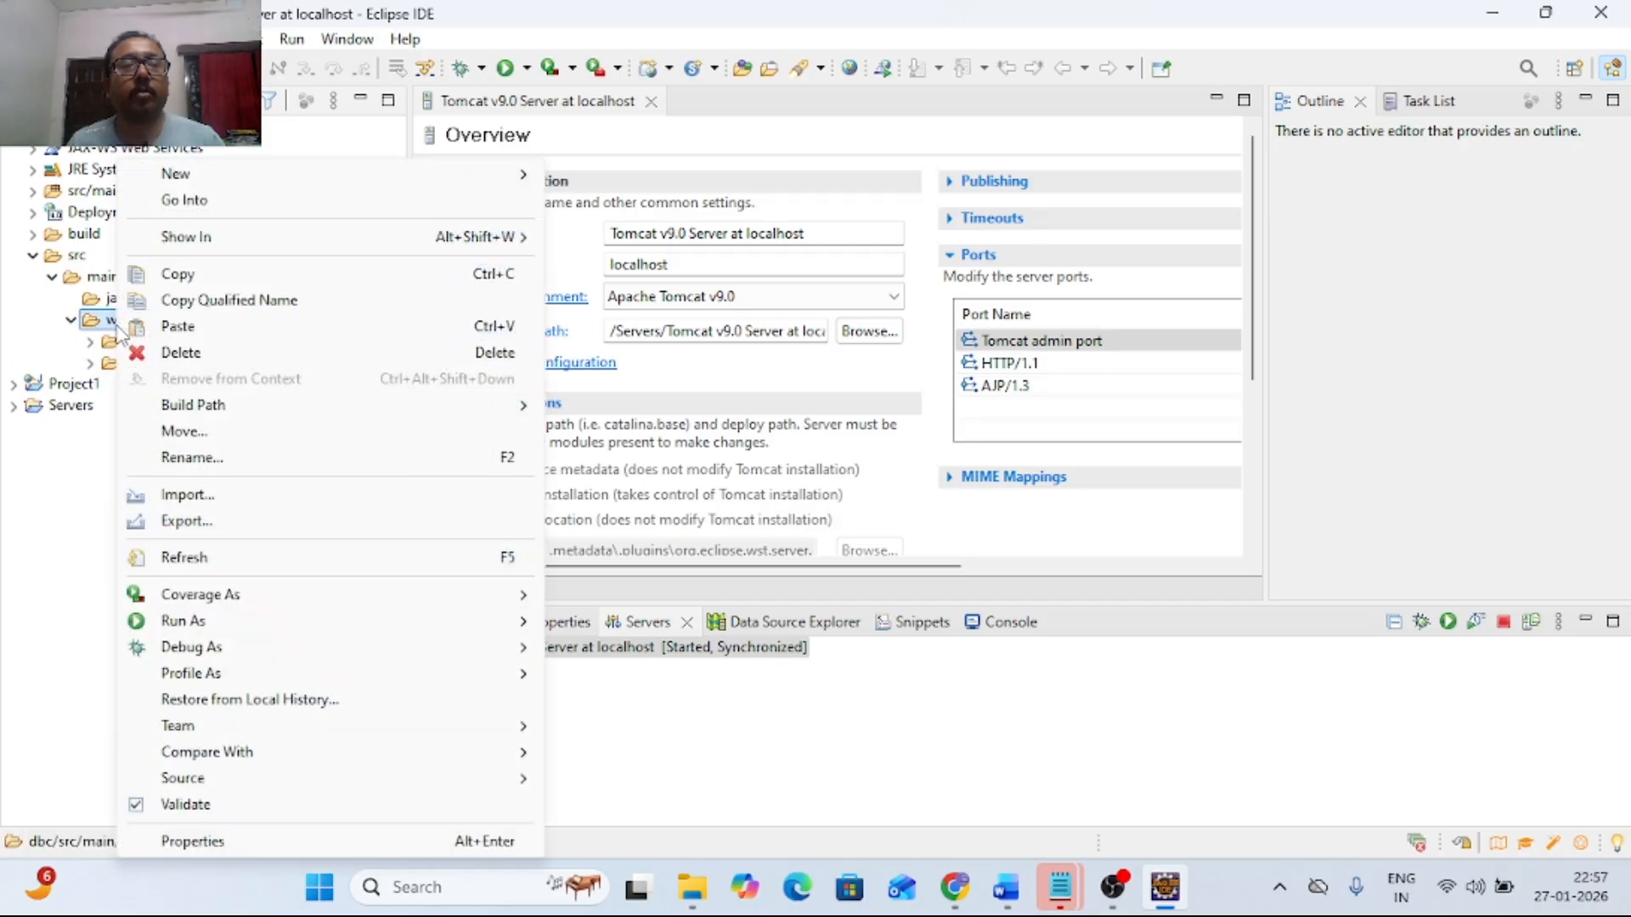
mouse_move(204, 176)
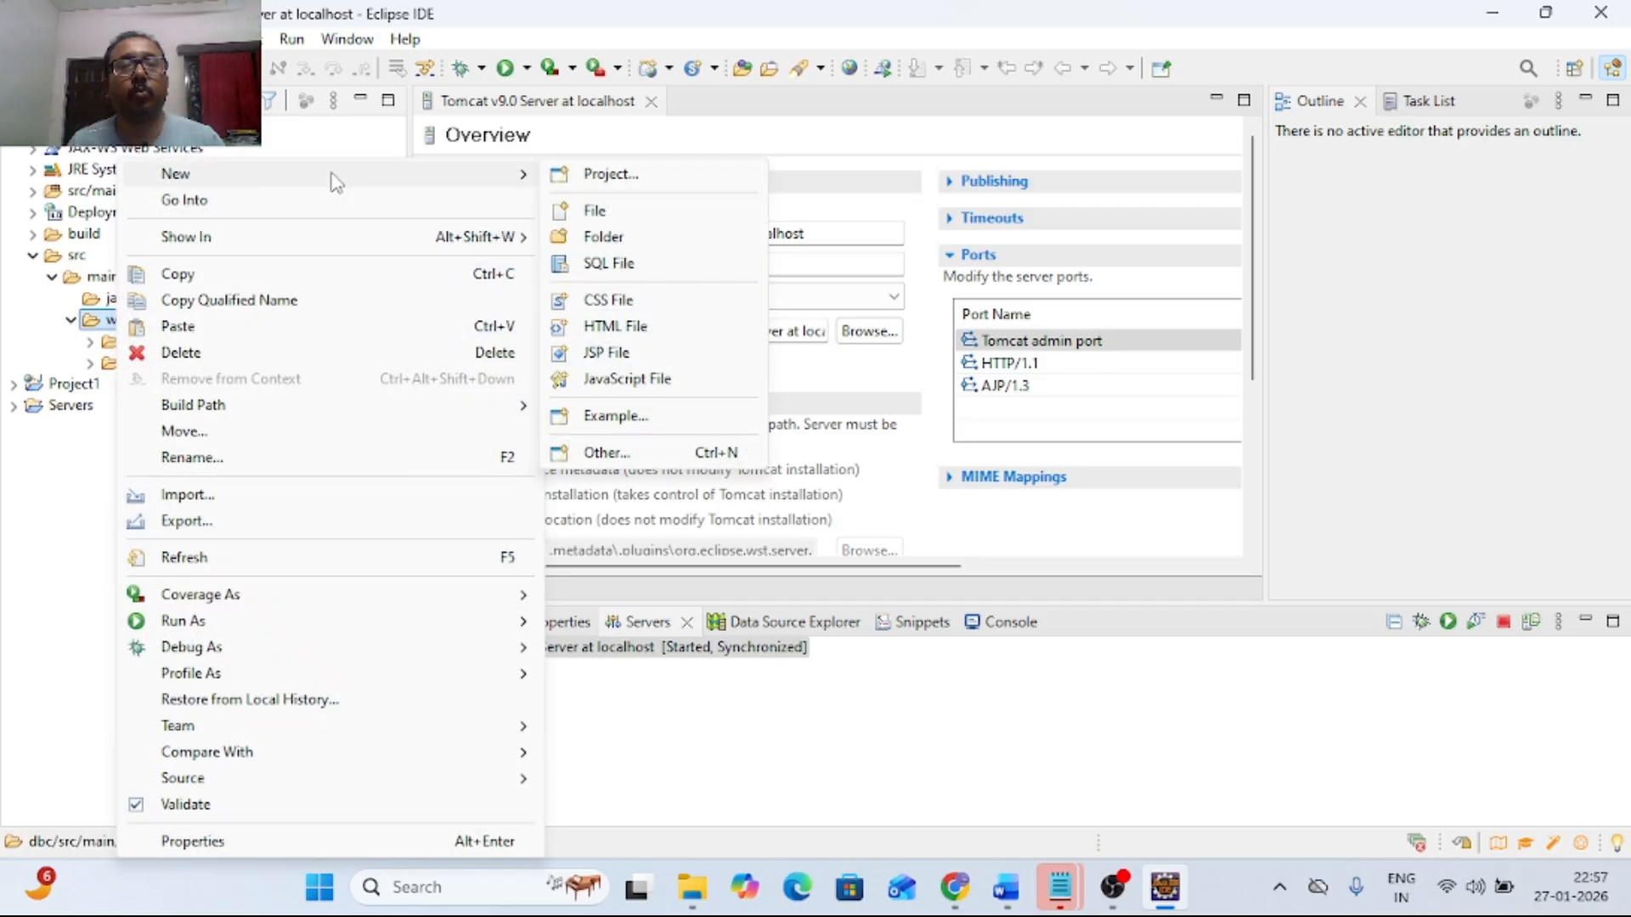
left_click(644, 354)
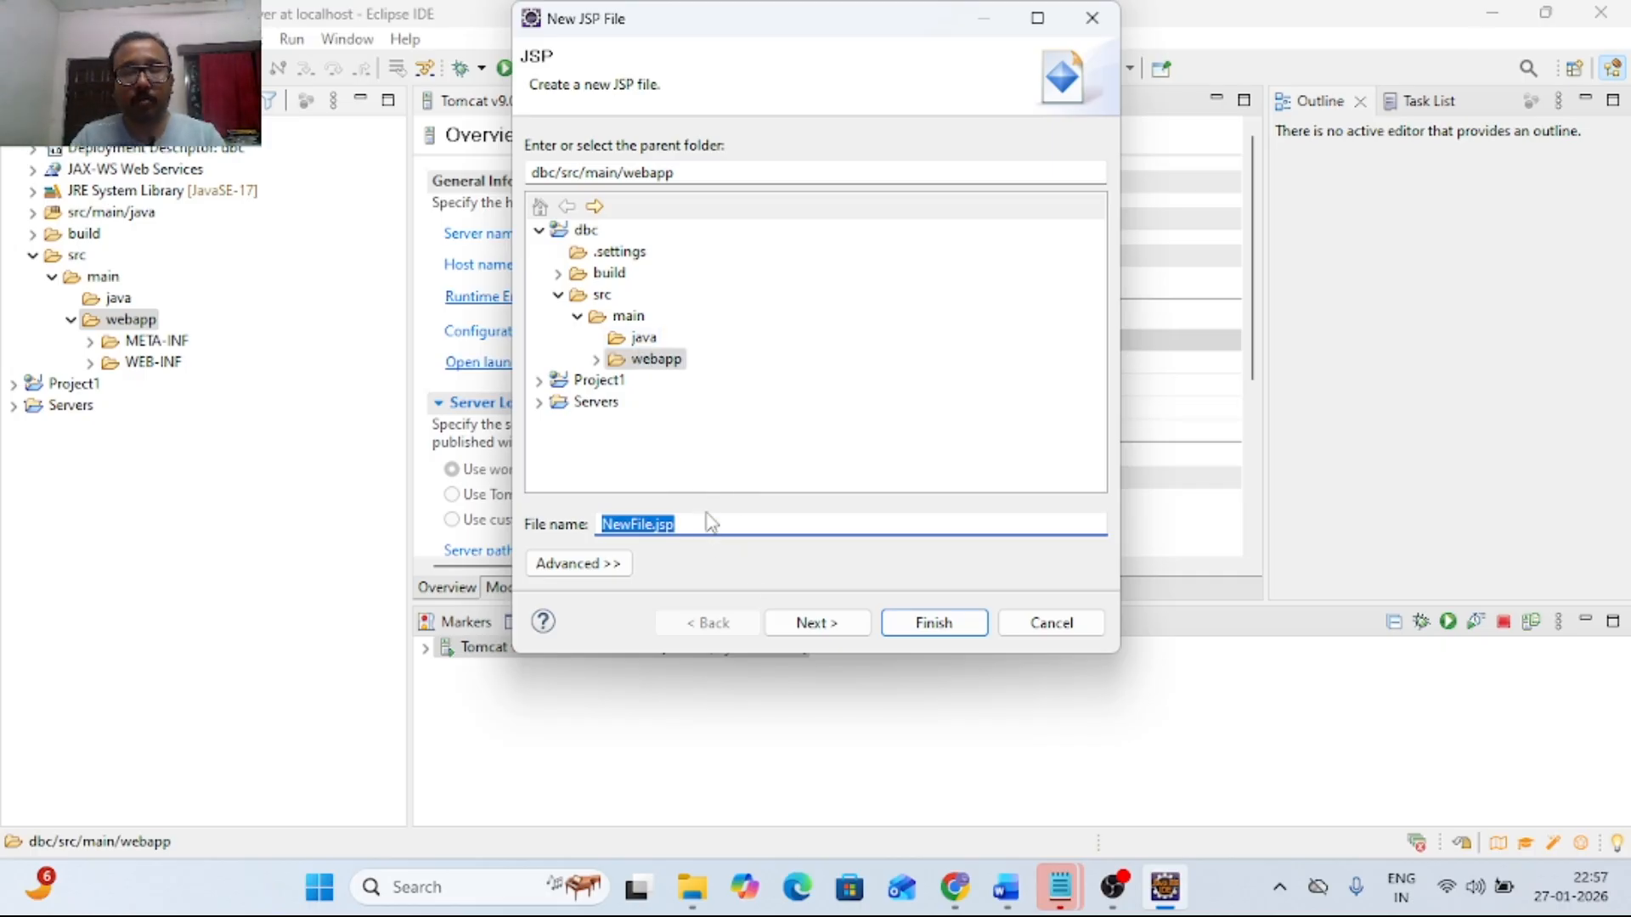
type("index.jsp")
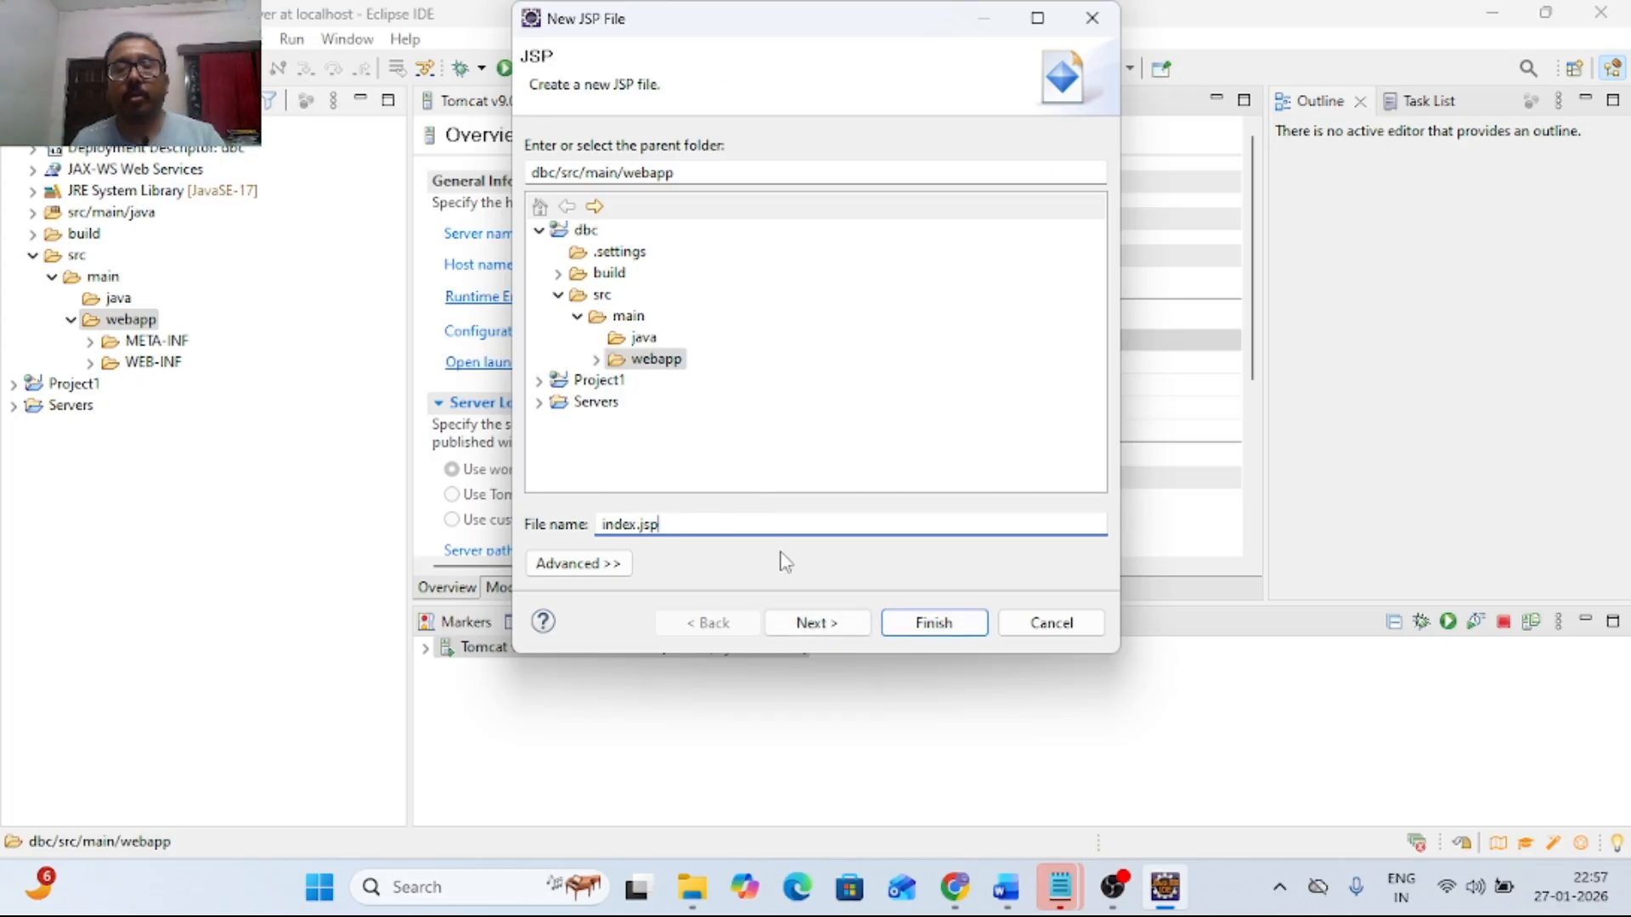
left_click(807, 625)
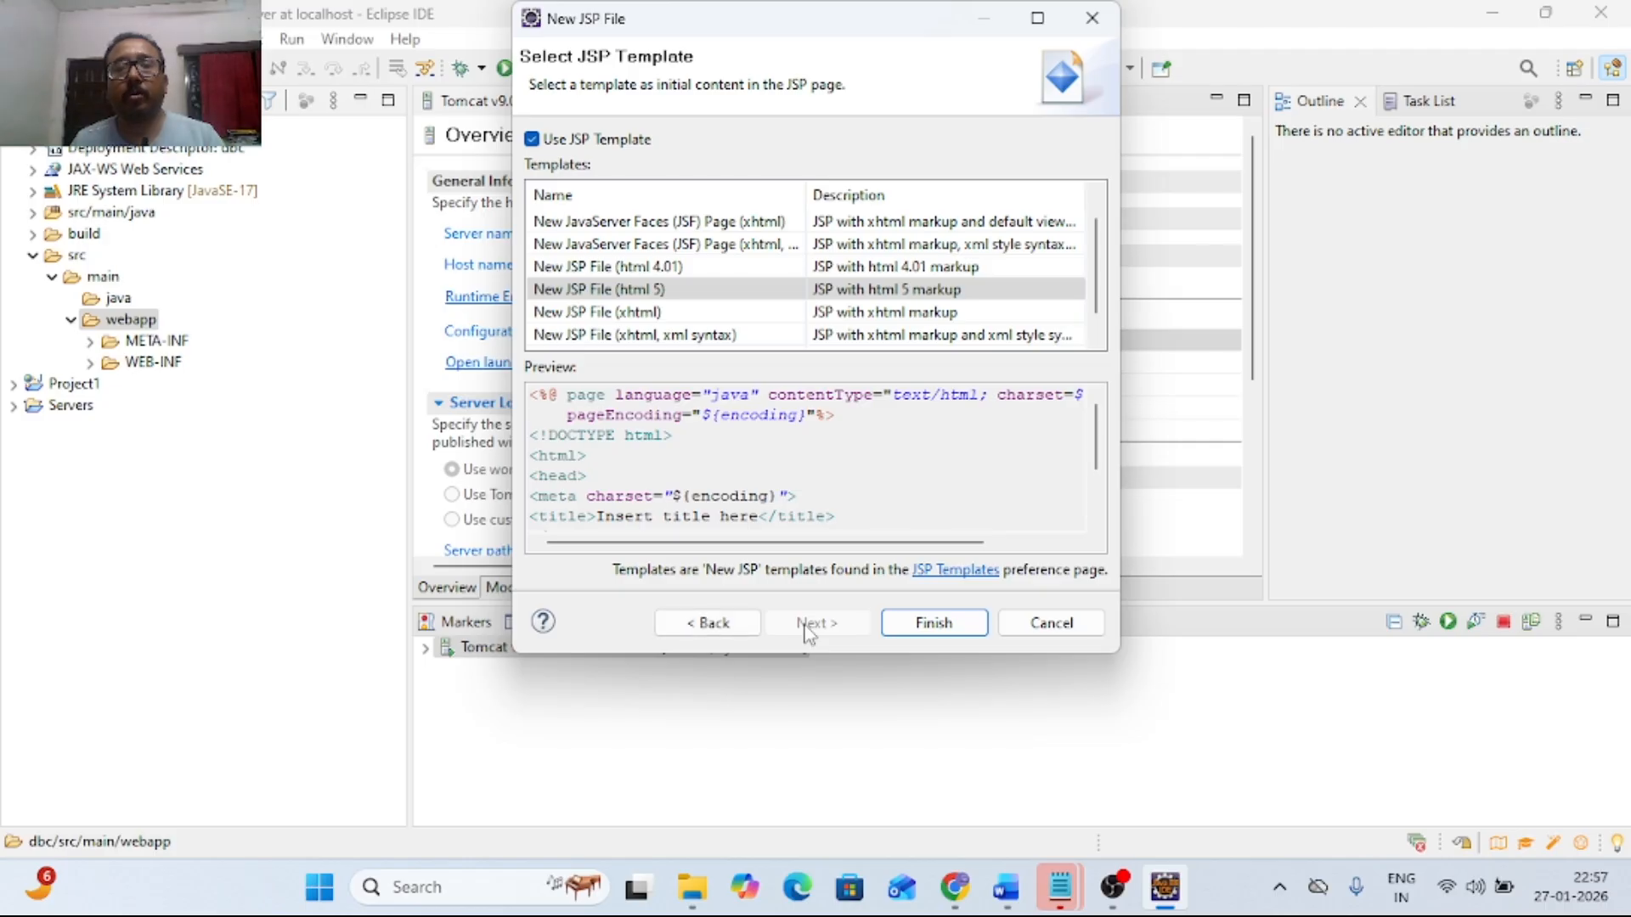
left_click(922, 623)
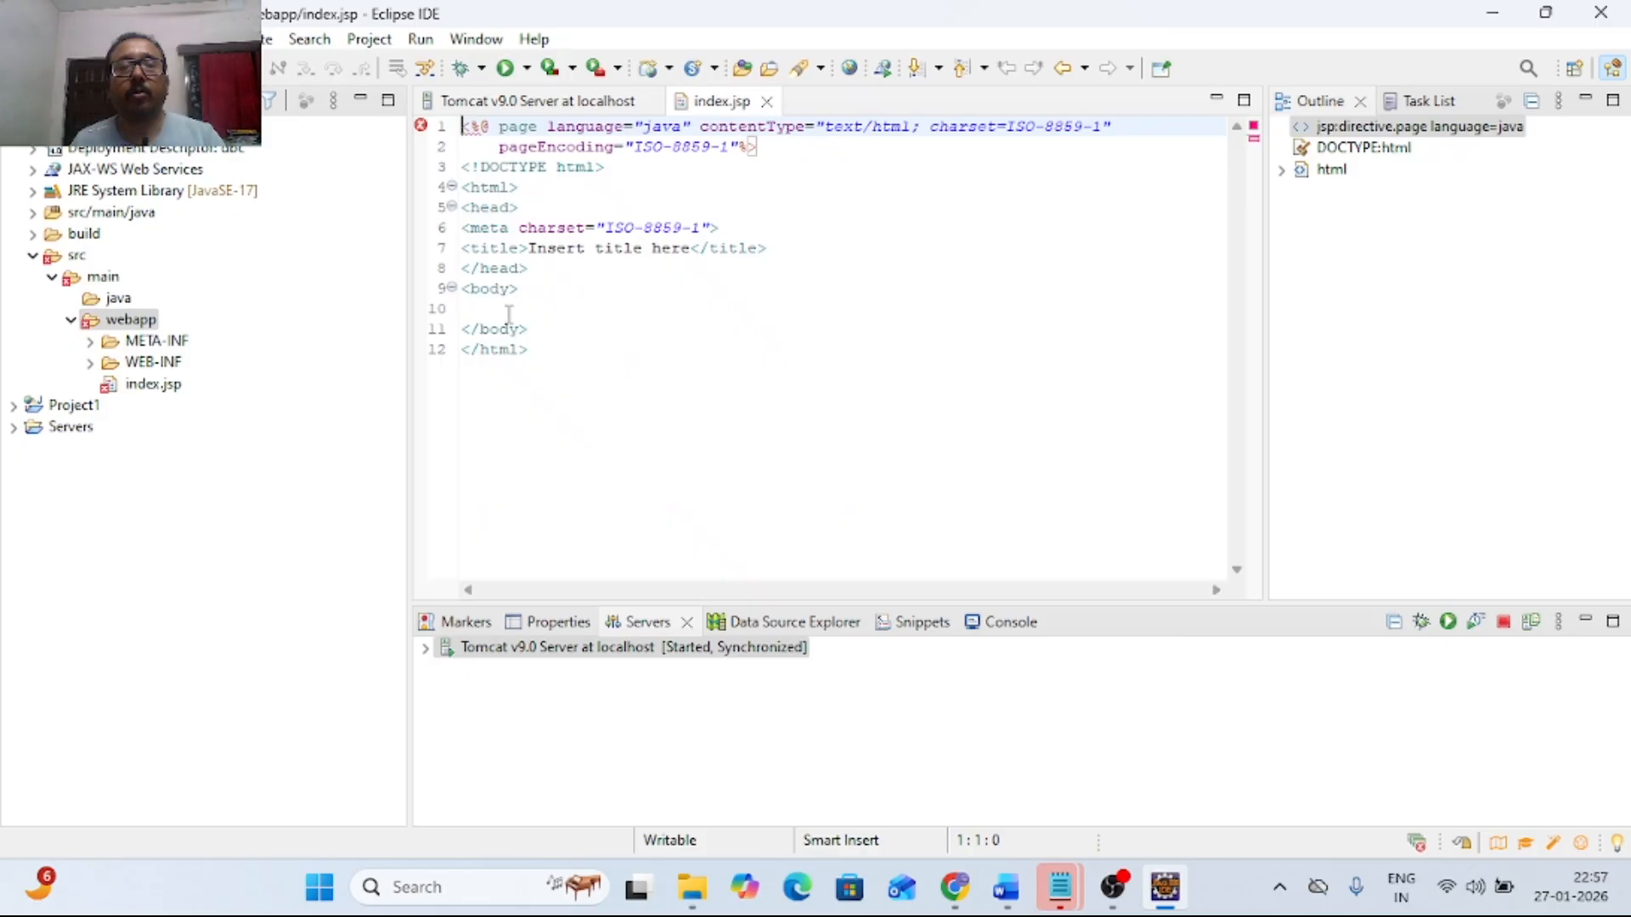
Add the text "hello world" inside the body of index.jsp and save the file
left_click(509, 315)
type("he")
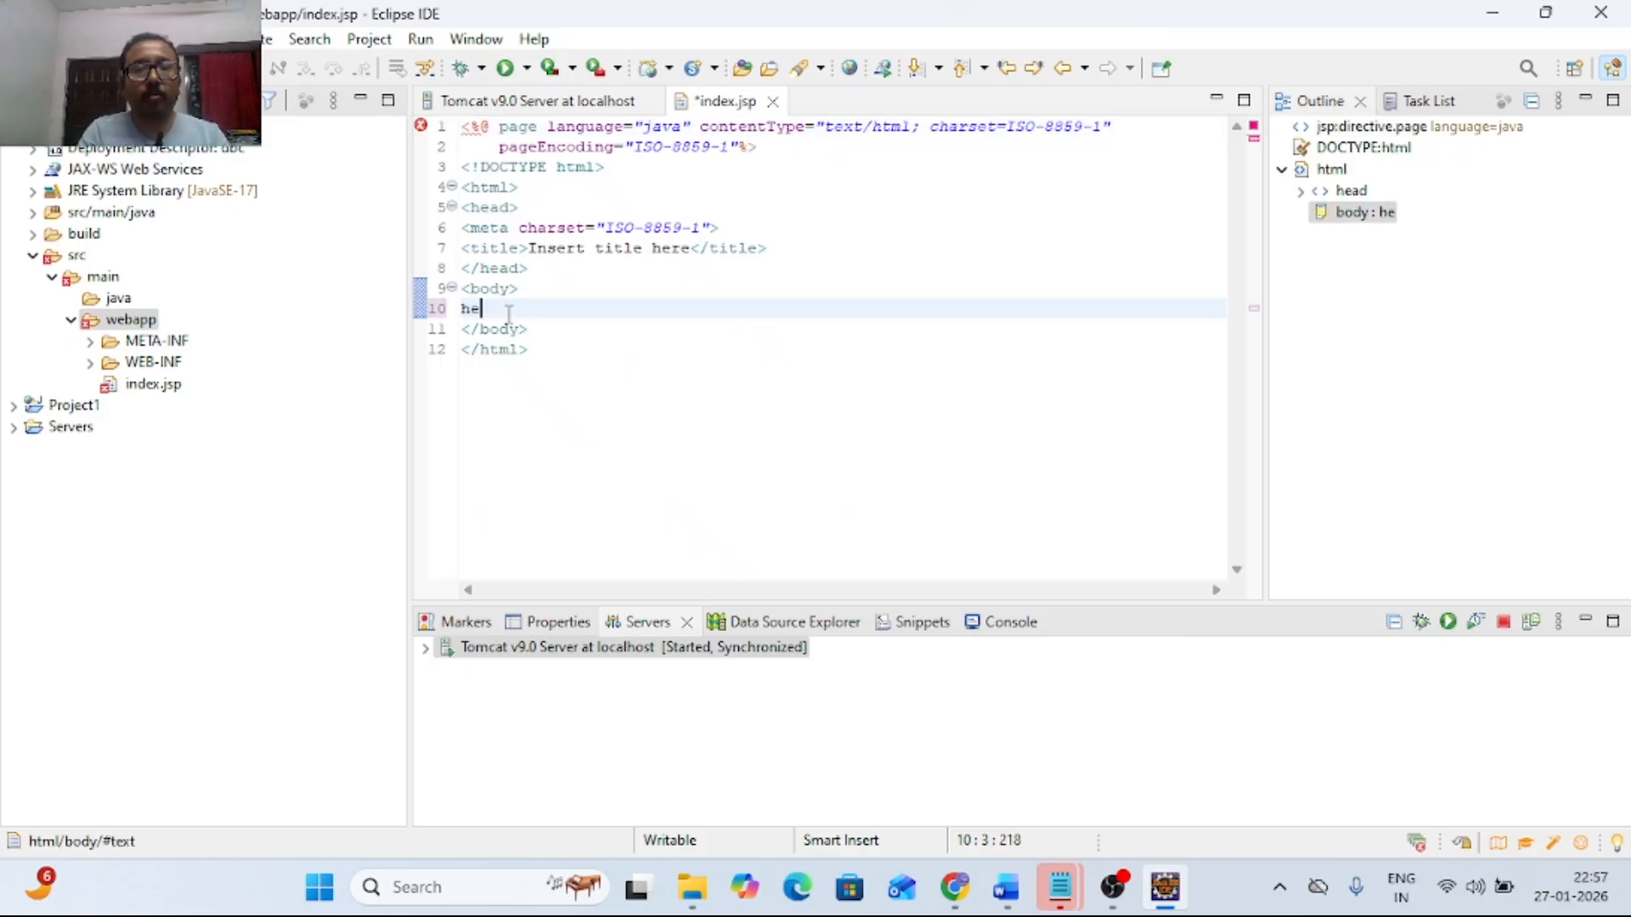
type("llo world")
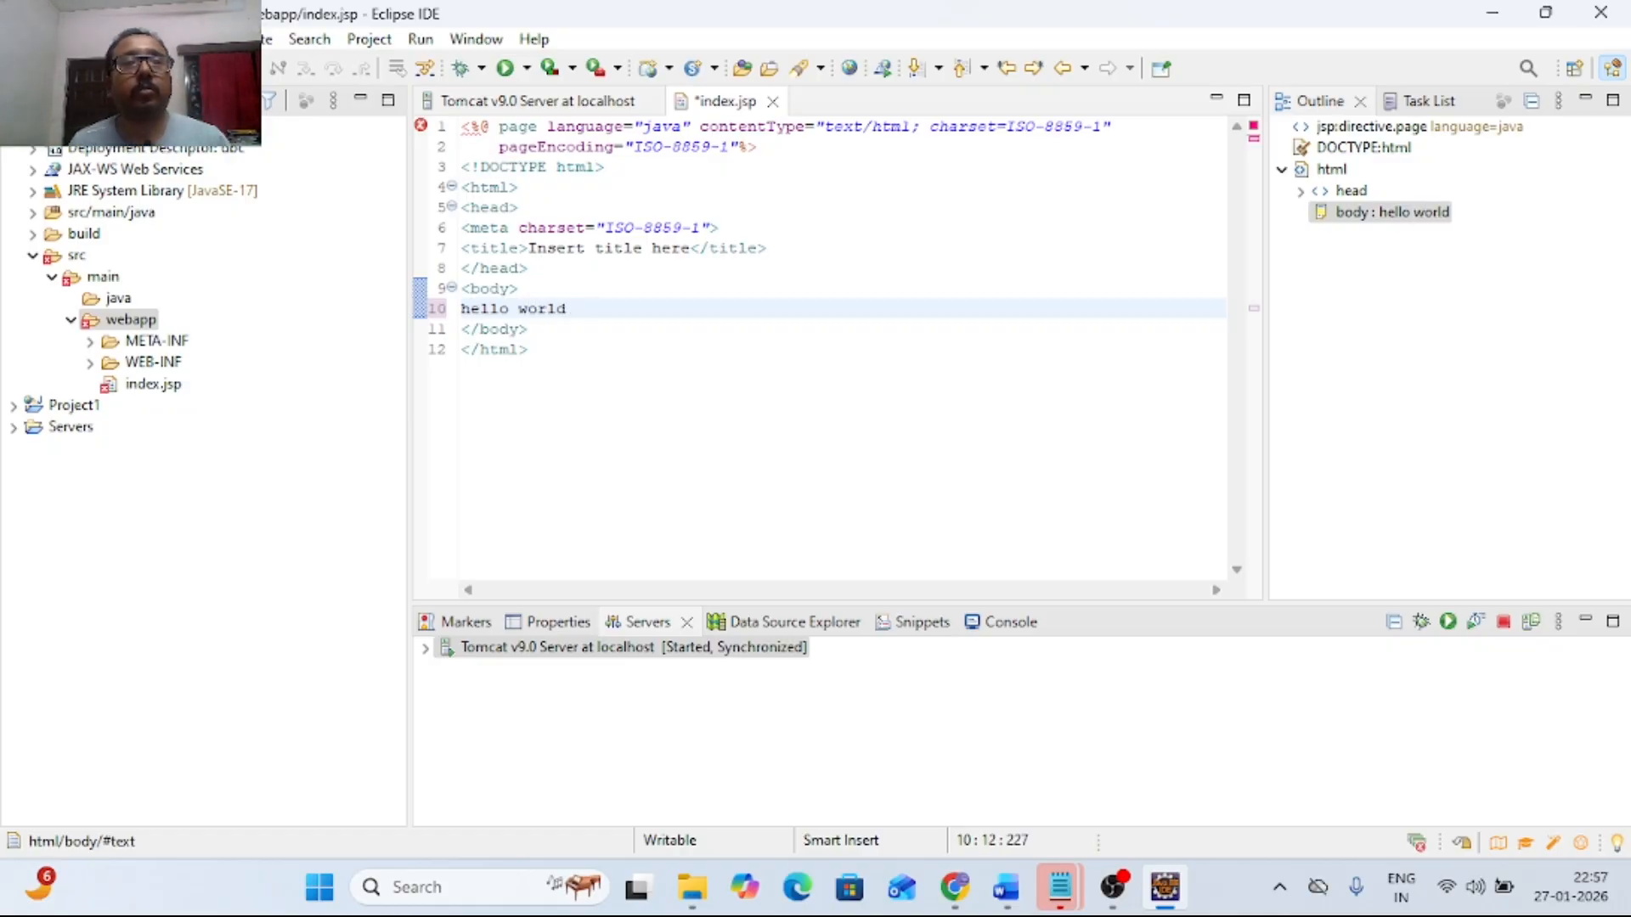
key("alt+f")
left_click(107, 244)
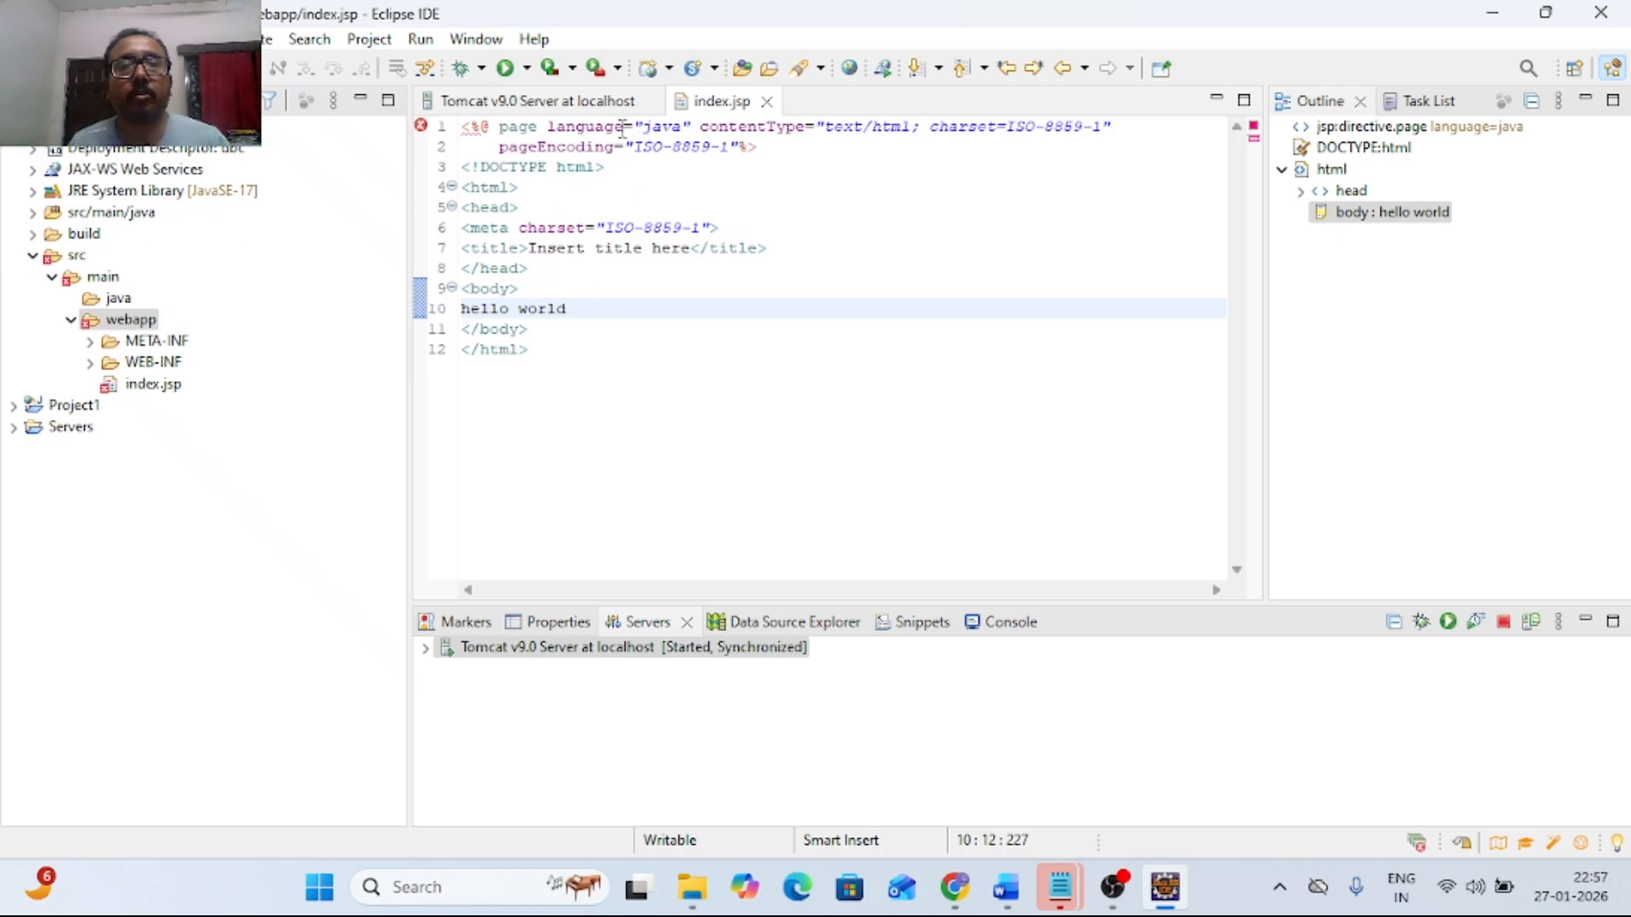
Open the Run On Server setup for index.jsp in the webapp folder
right_click(694, 108)
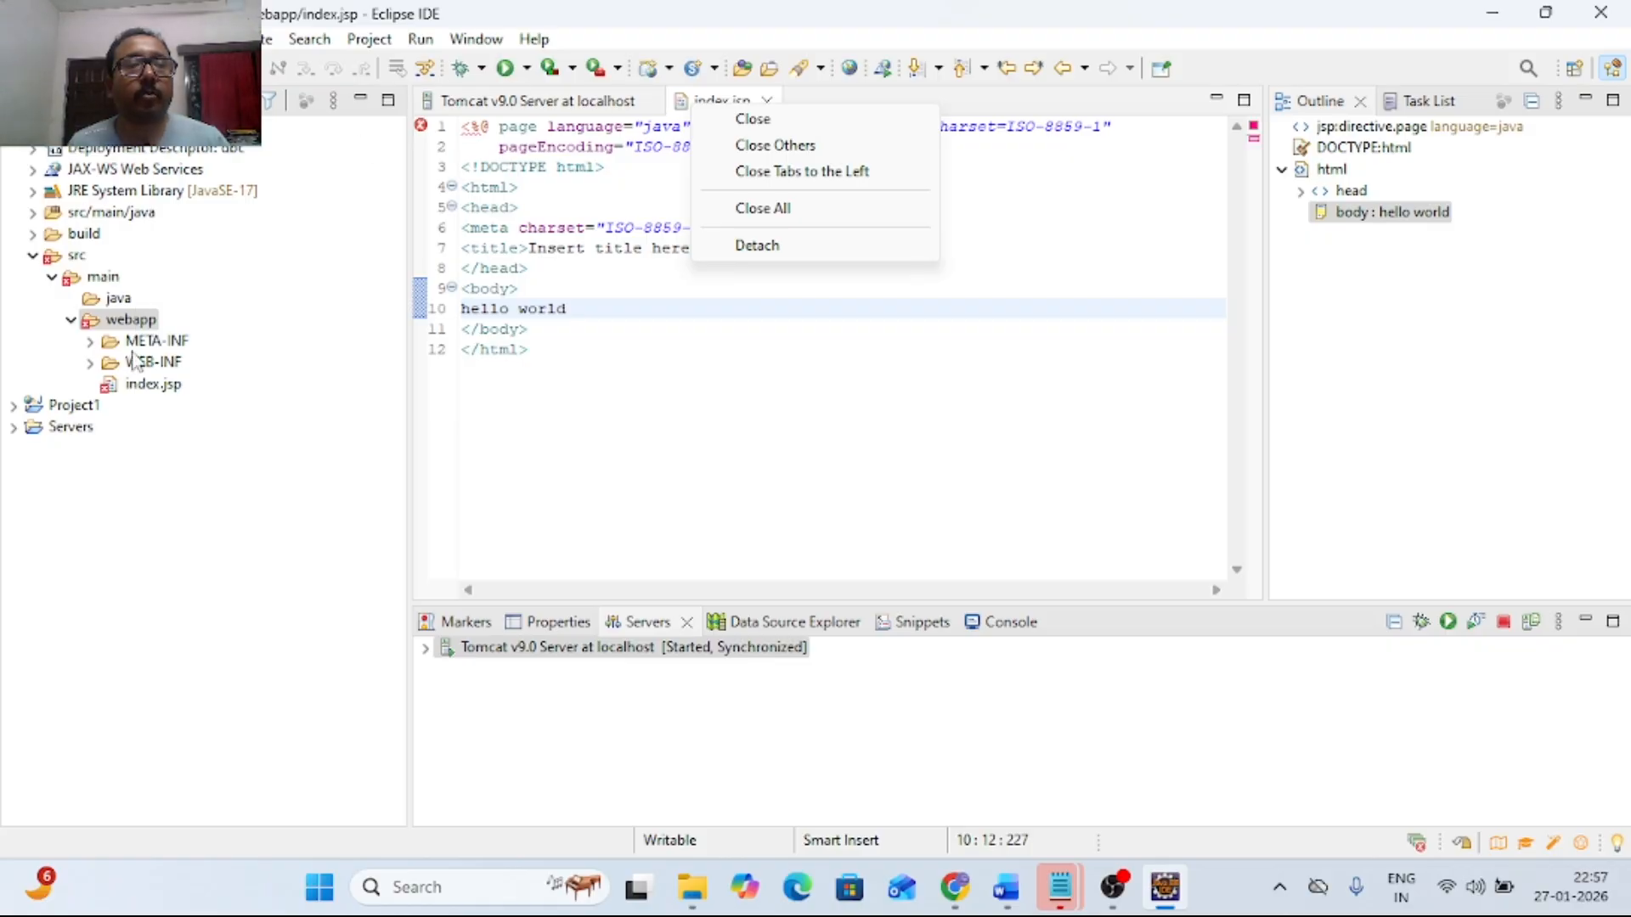
left_click(144, 390)
left_click(144, 390)
right_click(150, 395)
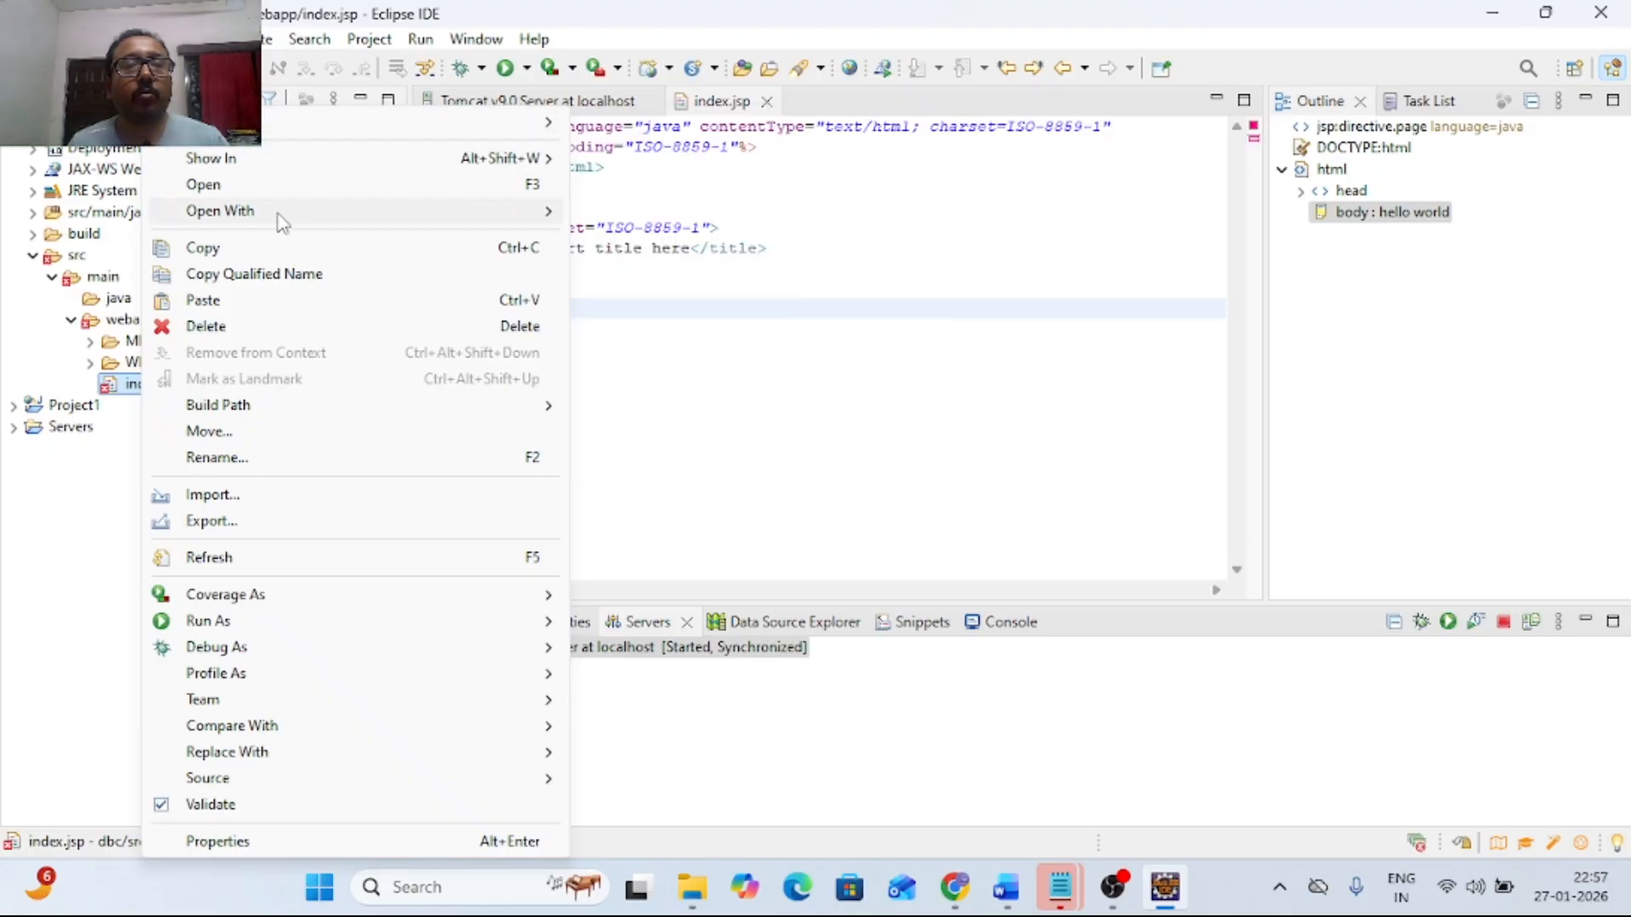
mouse_move(280, 222)
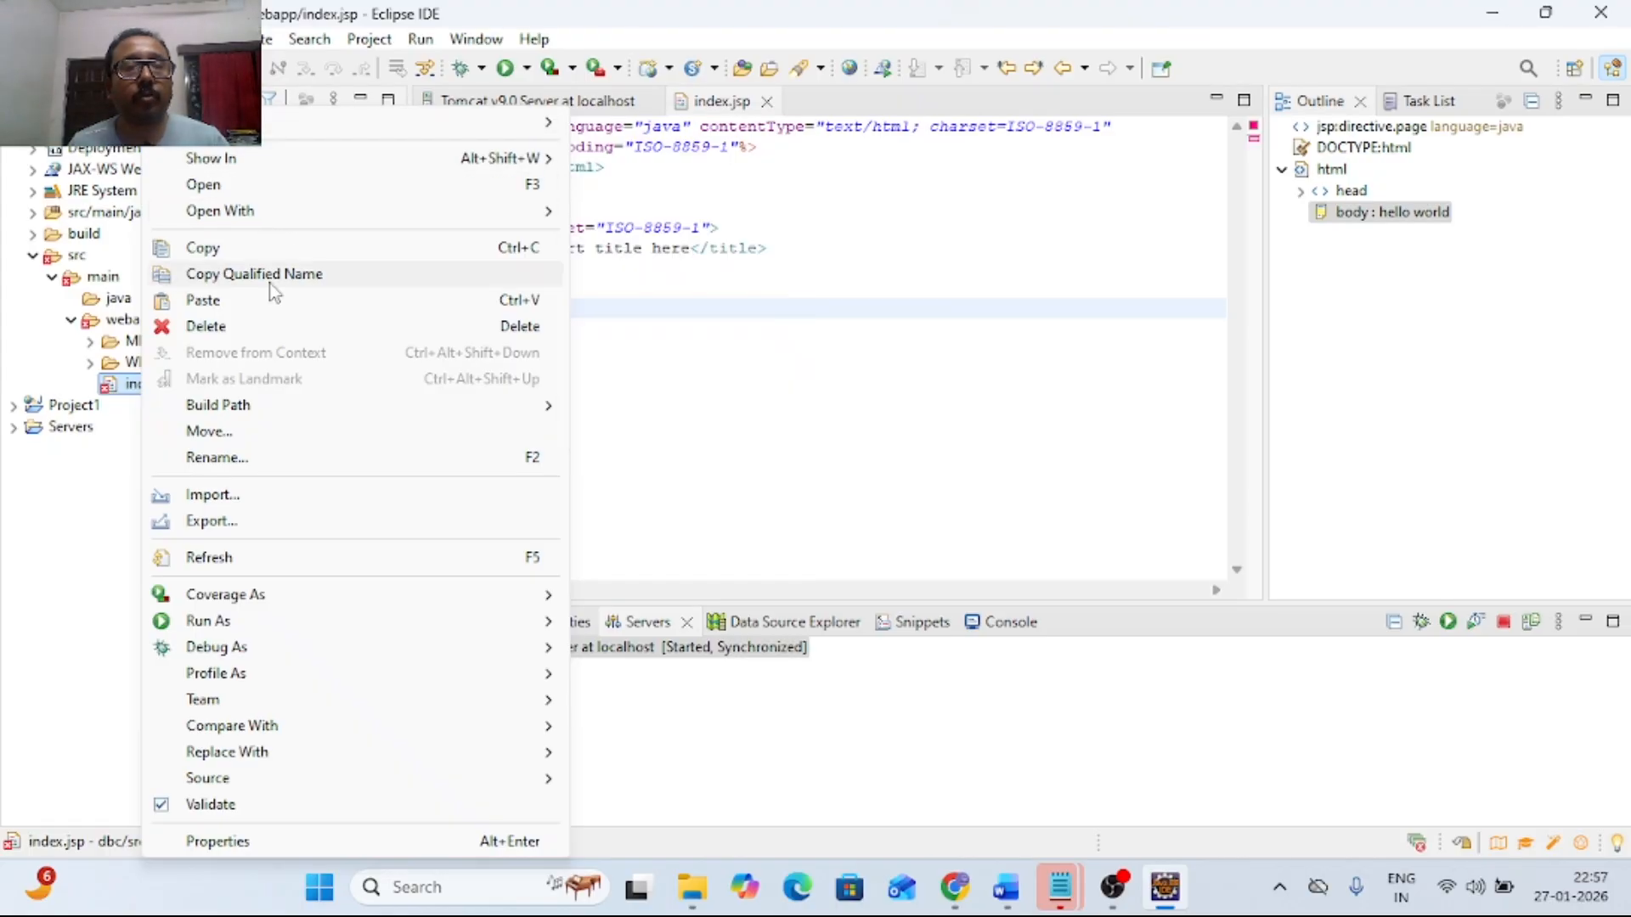
mouse_move(231, 627)
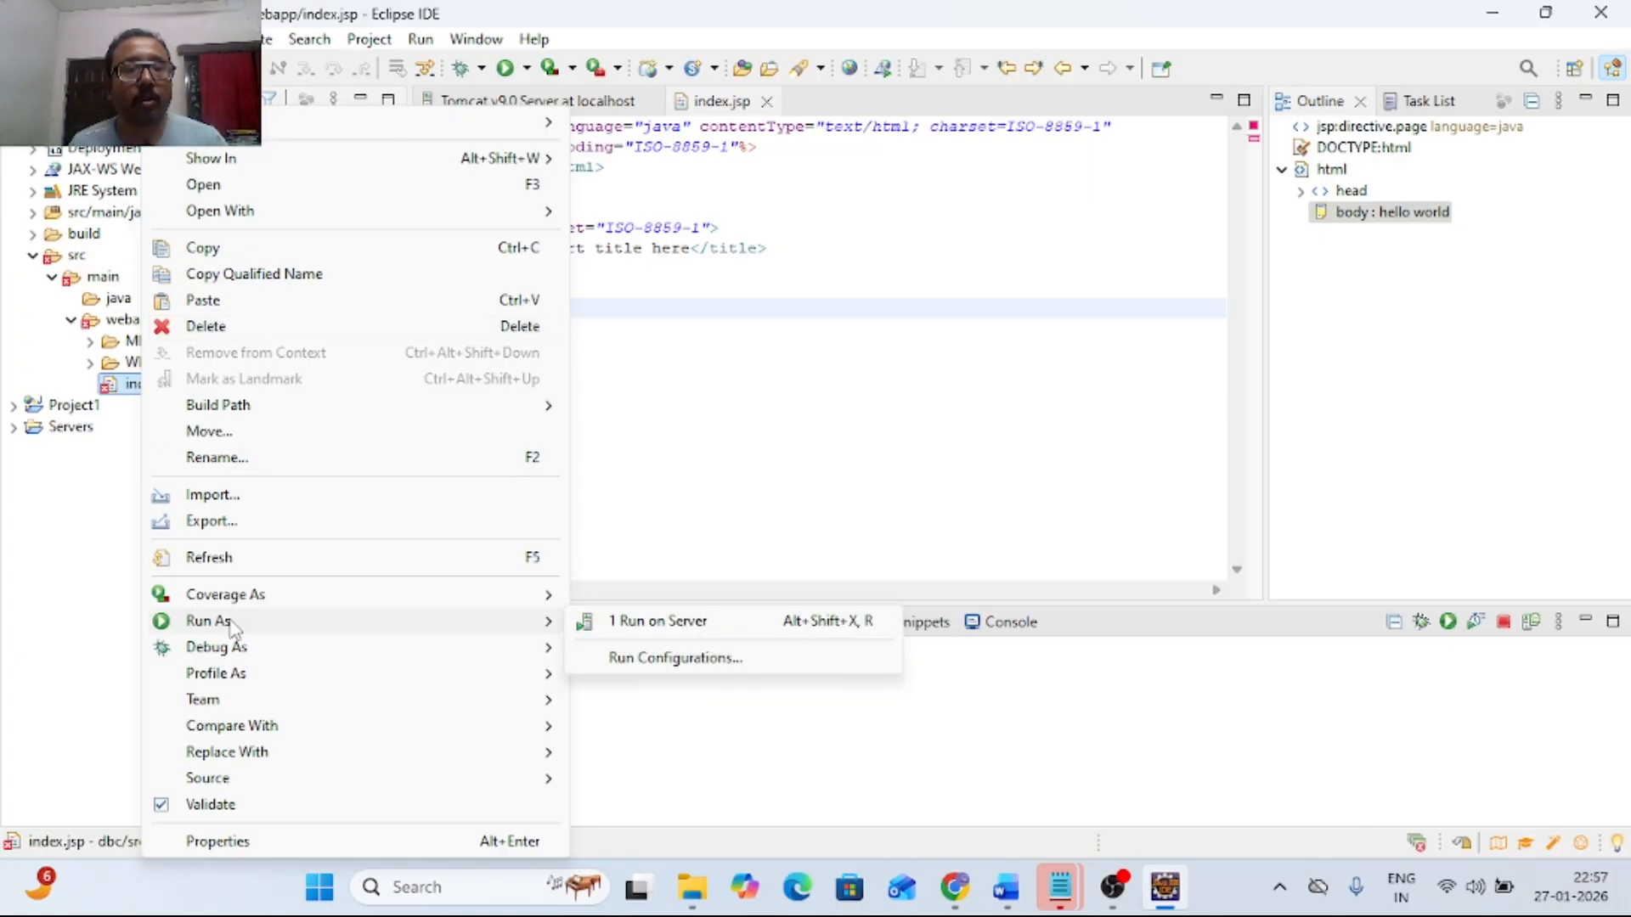
left_click(681, 622)
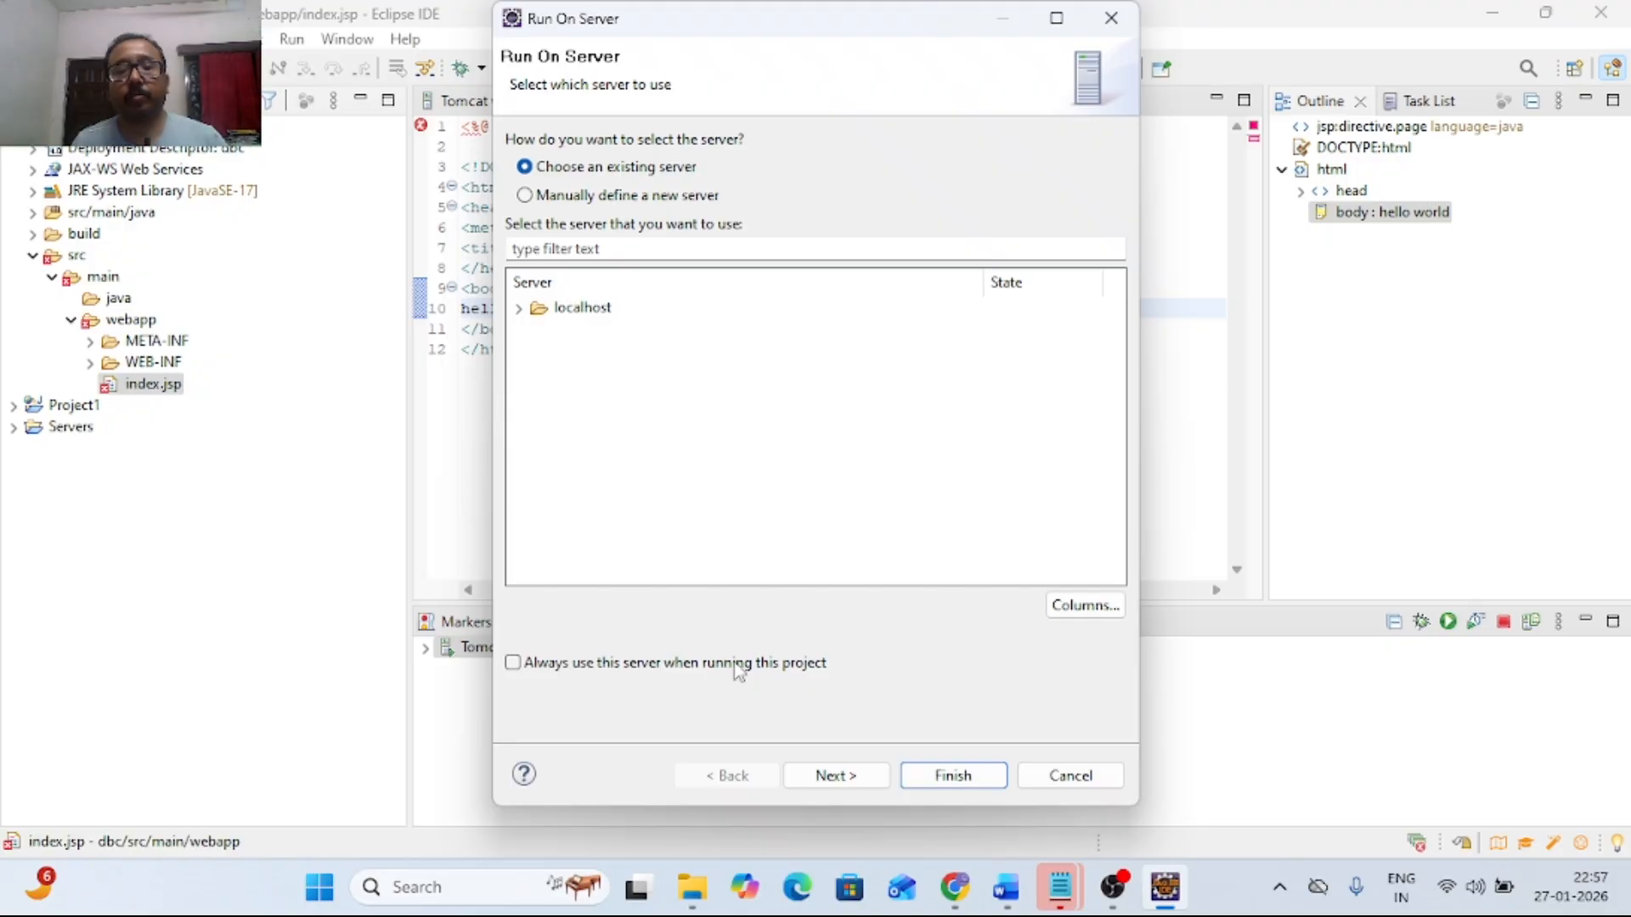
Run index.jsp on the existing Tomcat v9.0 Server at localhost with dbc configured, and close the browser window showing the page
left_click(836, 776)
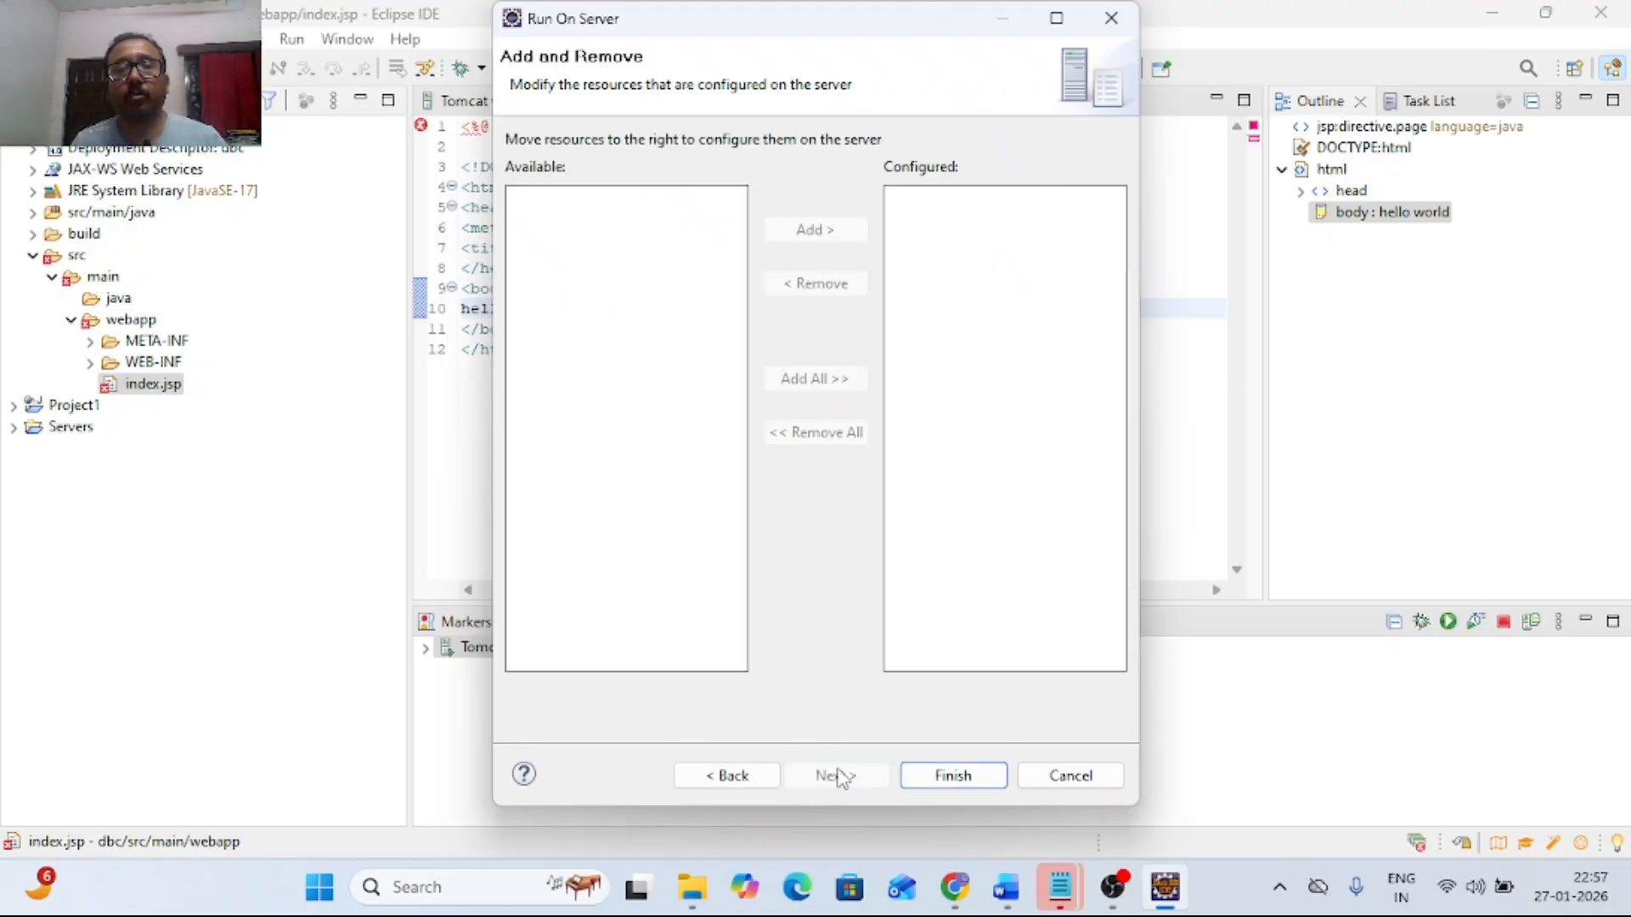
left_click(755, 776)
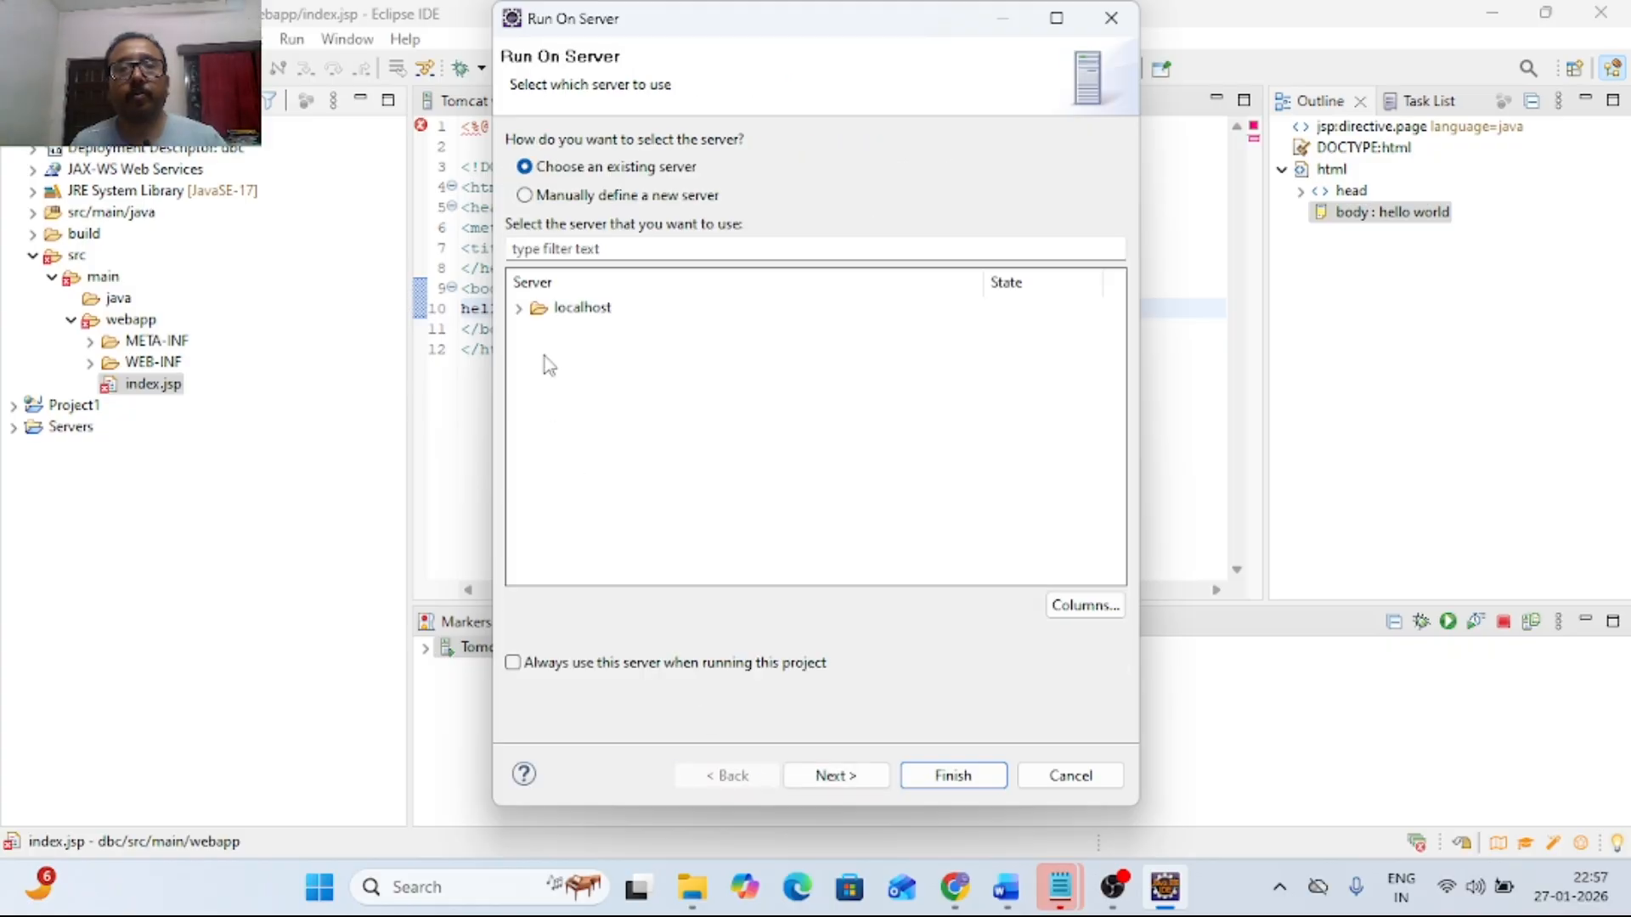
left_click(519, 309)
left_click(554, 332)
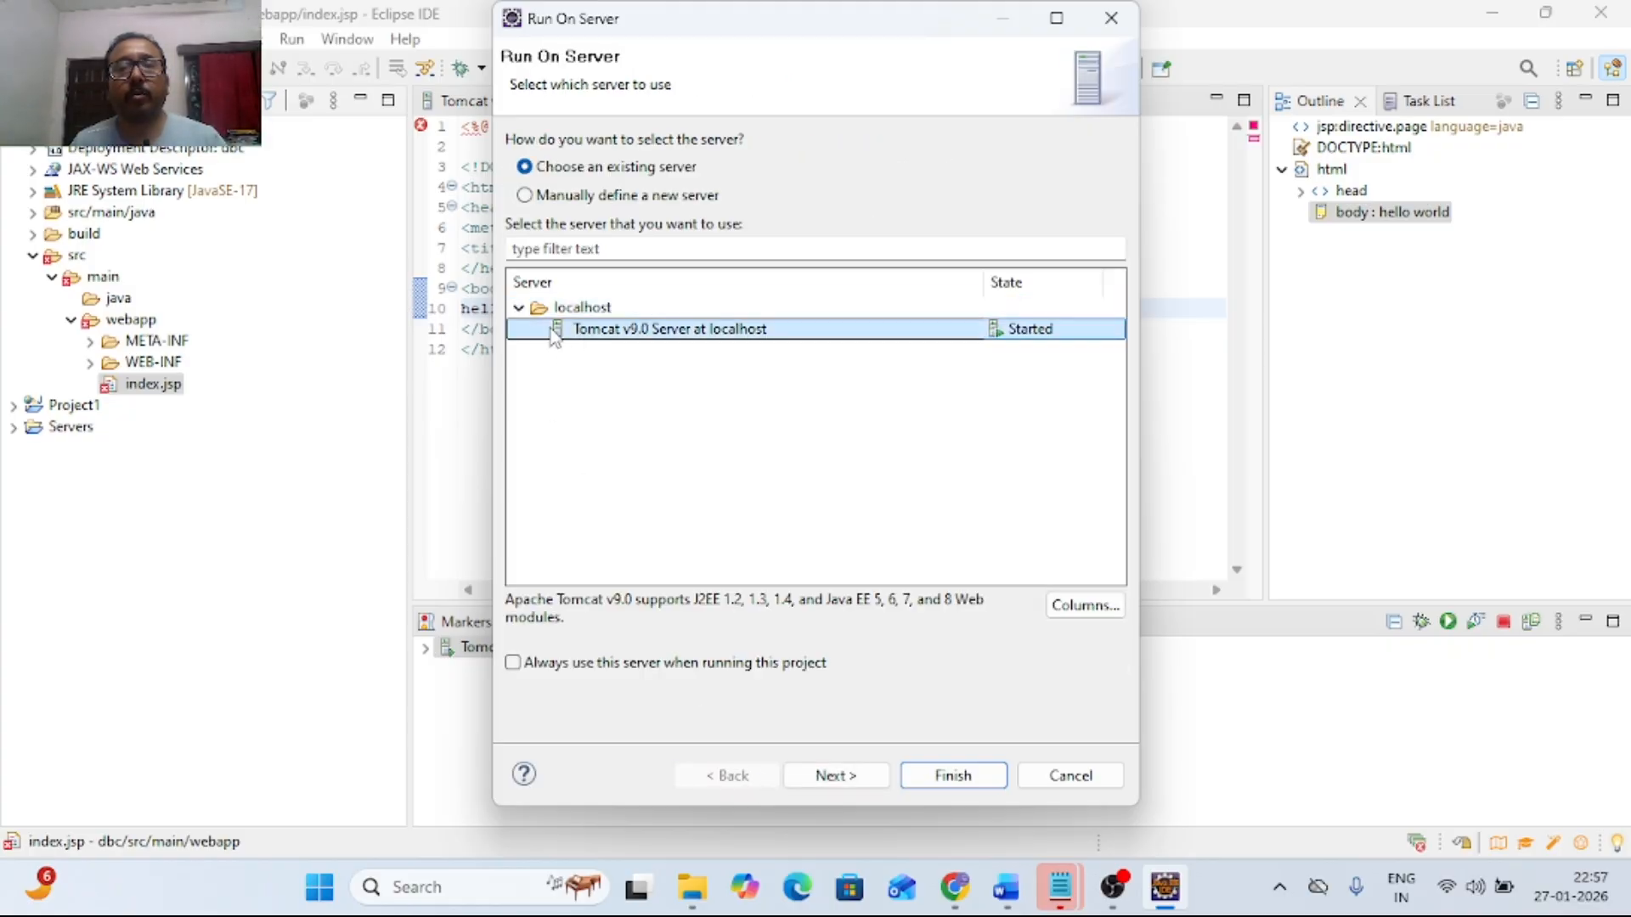
left_click(837, 775)
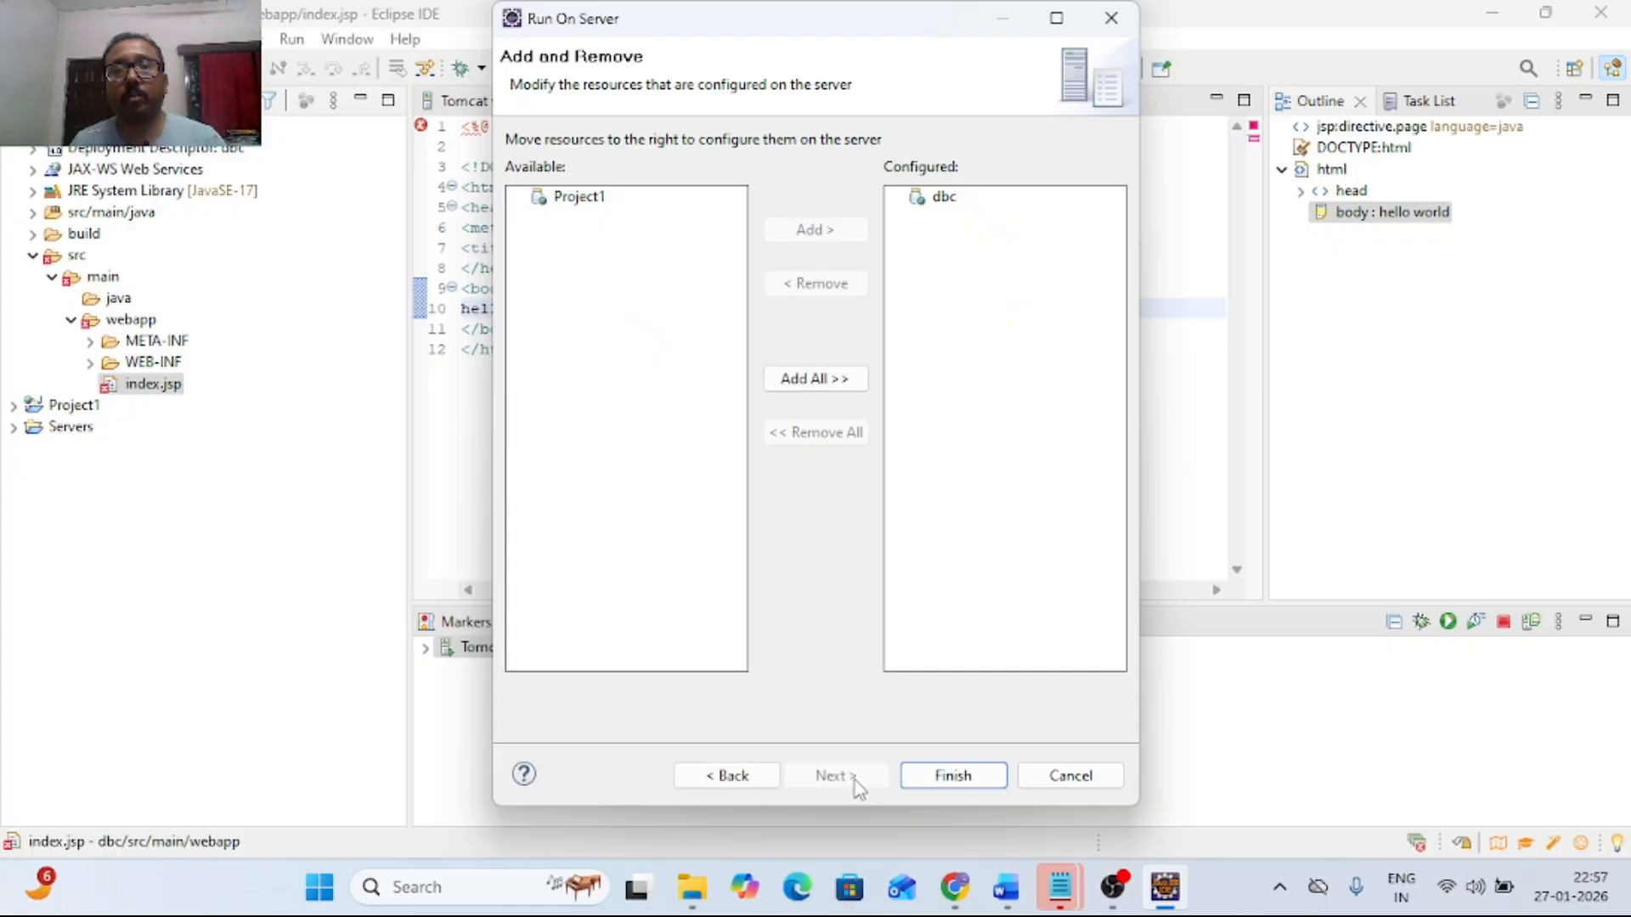
left_click(910, 783)
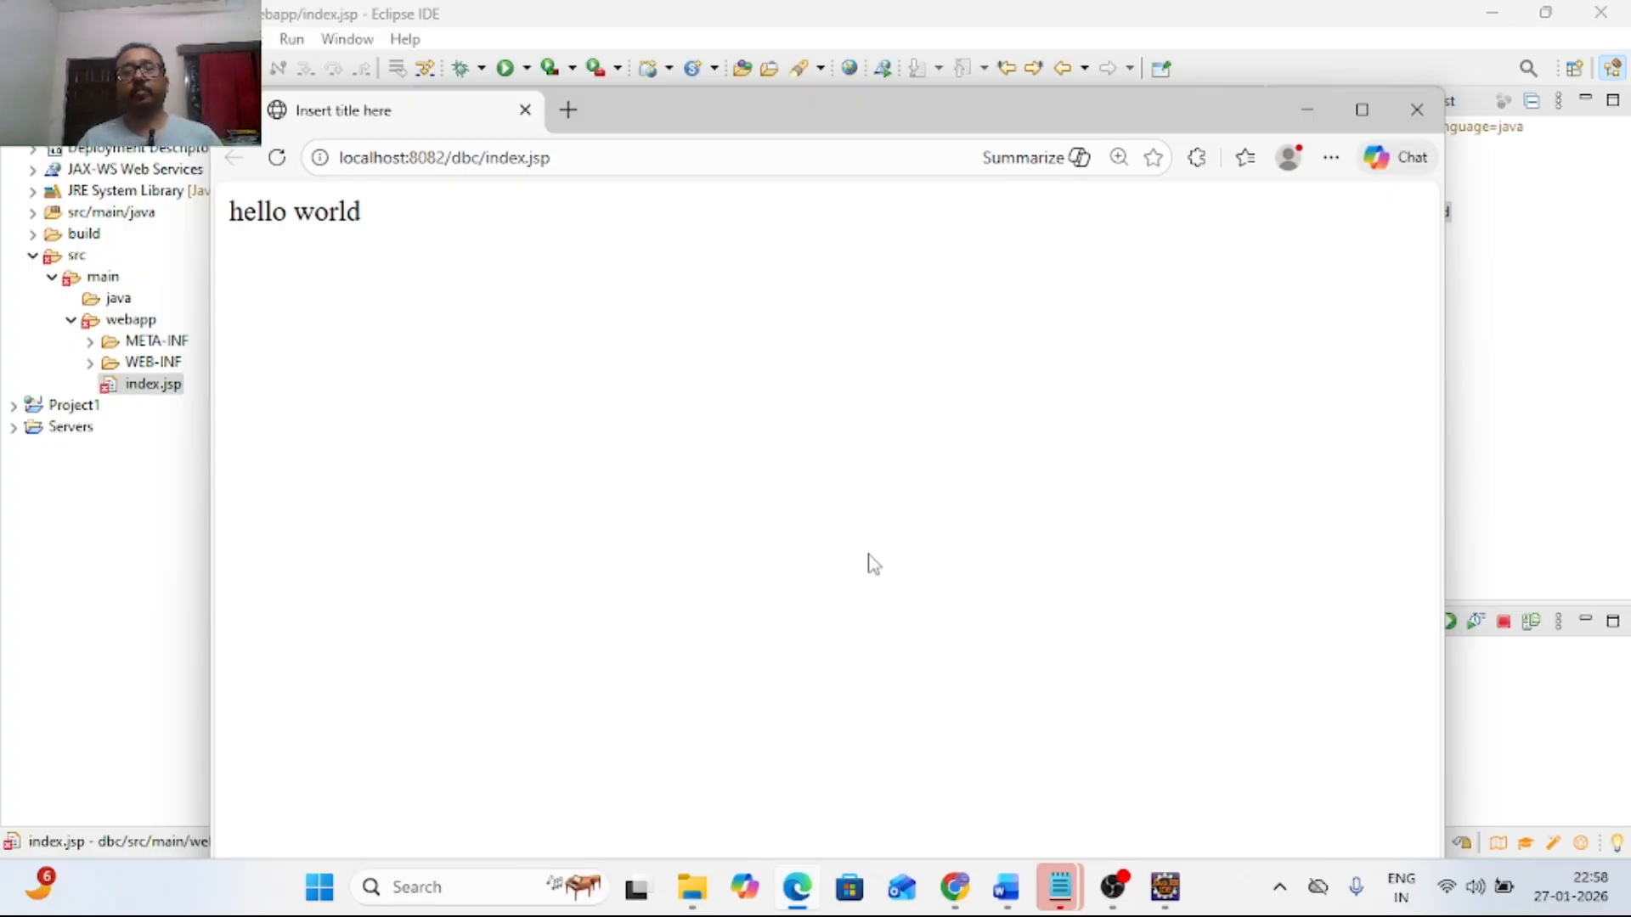
left_click(1416, 110)
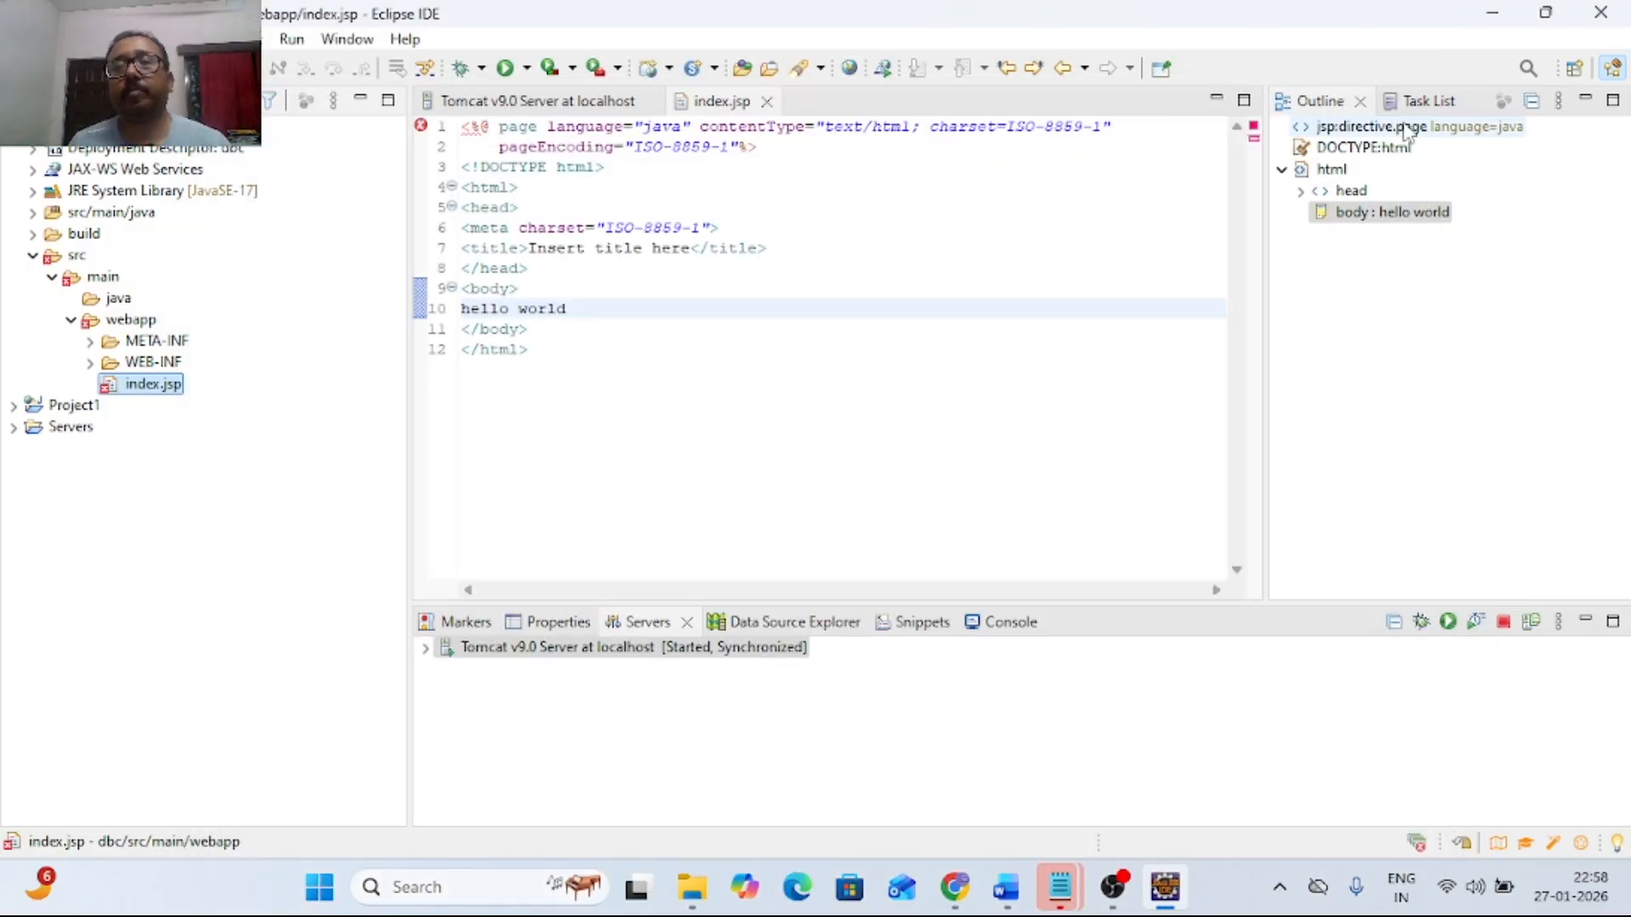